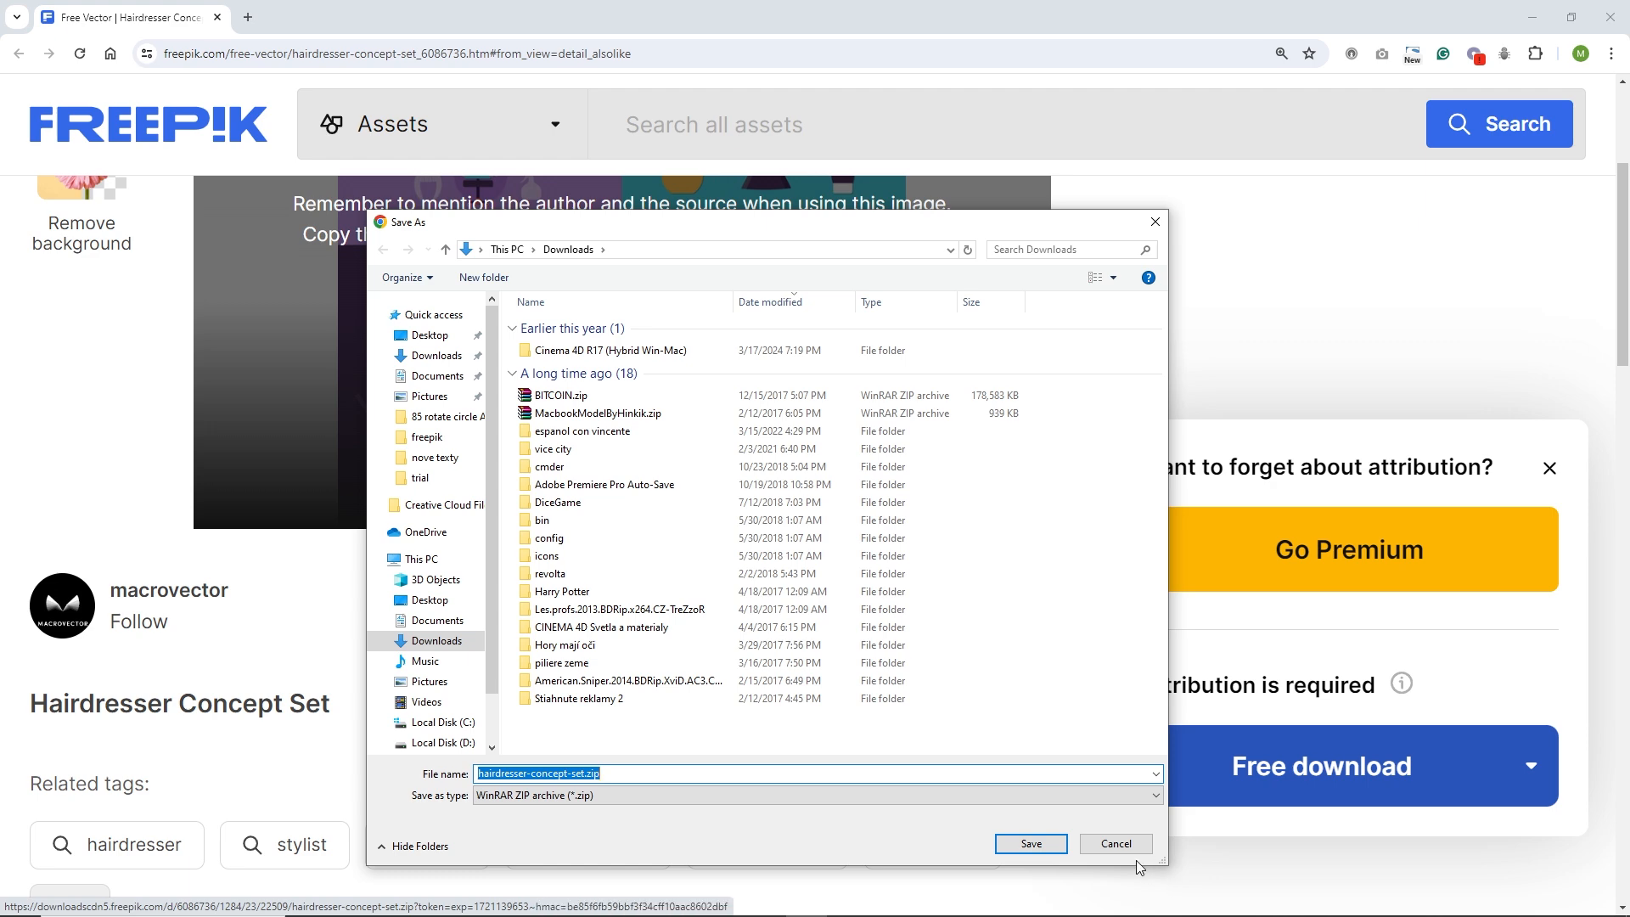
# Cancel saving hairdresser-concept-set.zip and dismiss the attribution overlay covering the Hairdresser Concept Set image.
pyautogui.click(1115, 843)
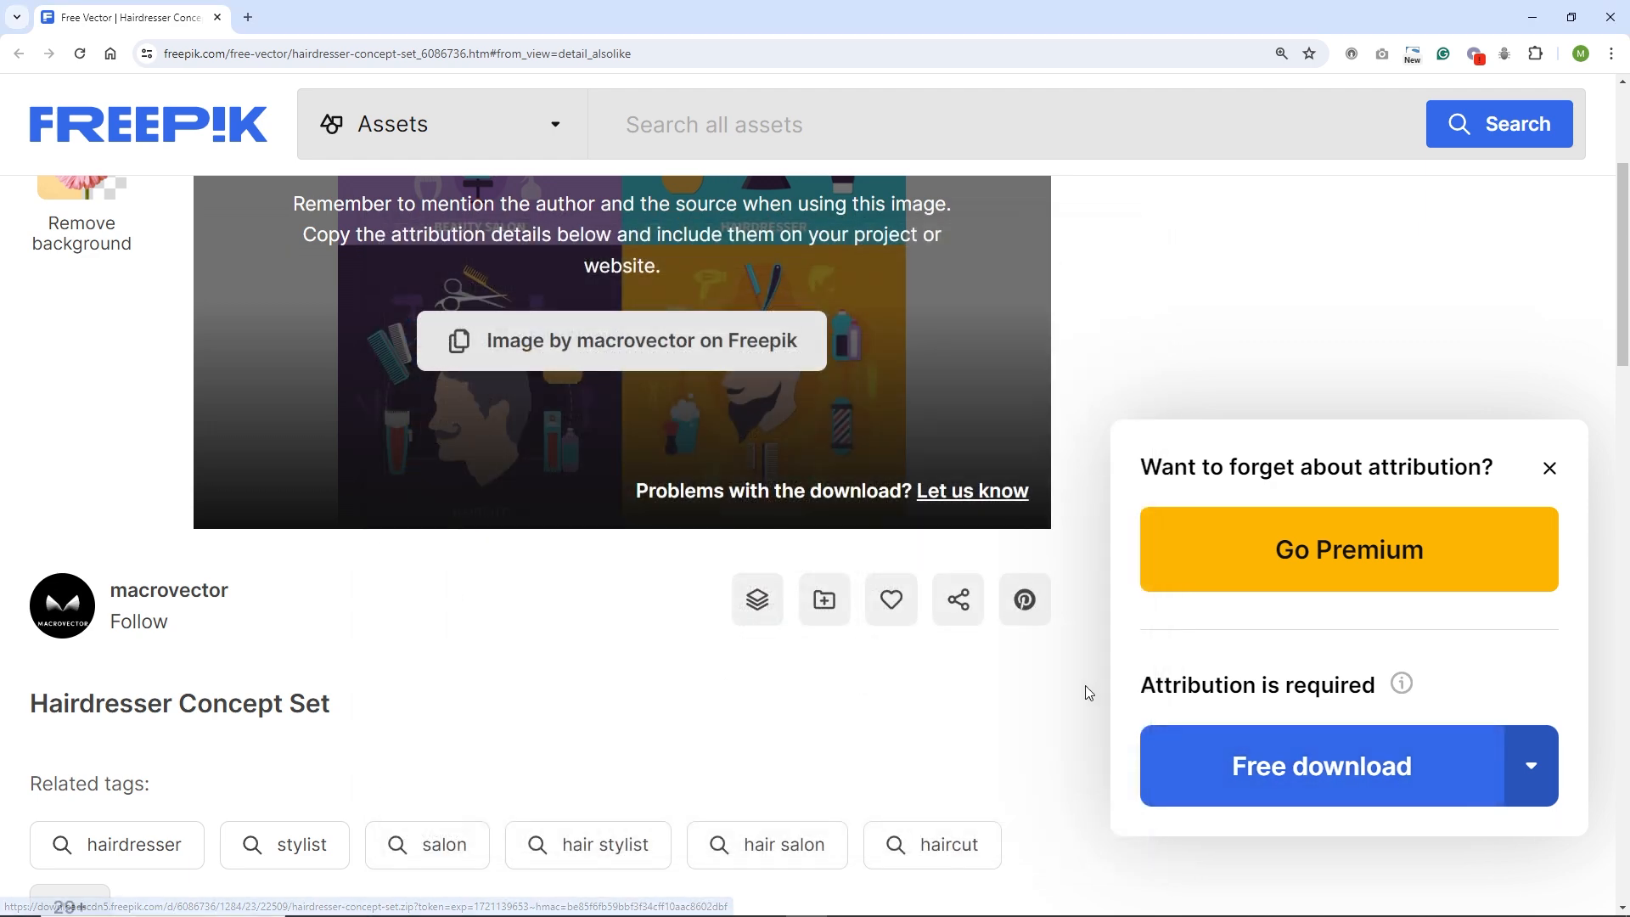
pyautogui.scroll(4, 1089, 686)
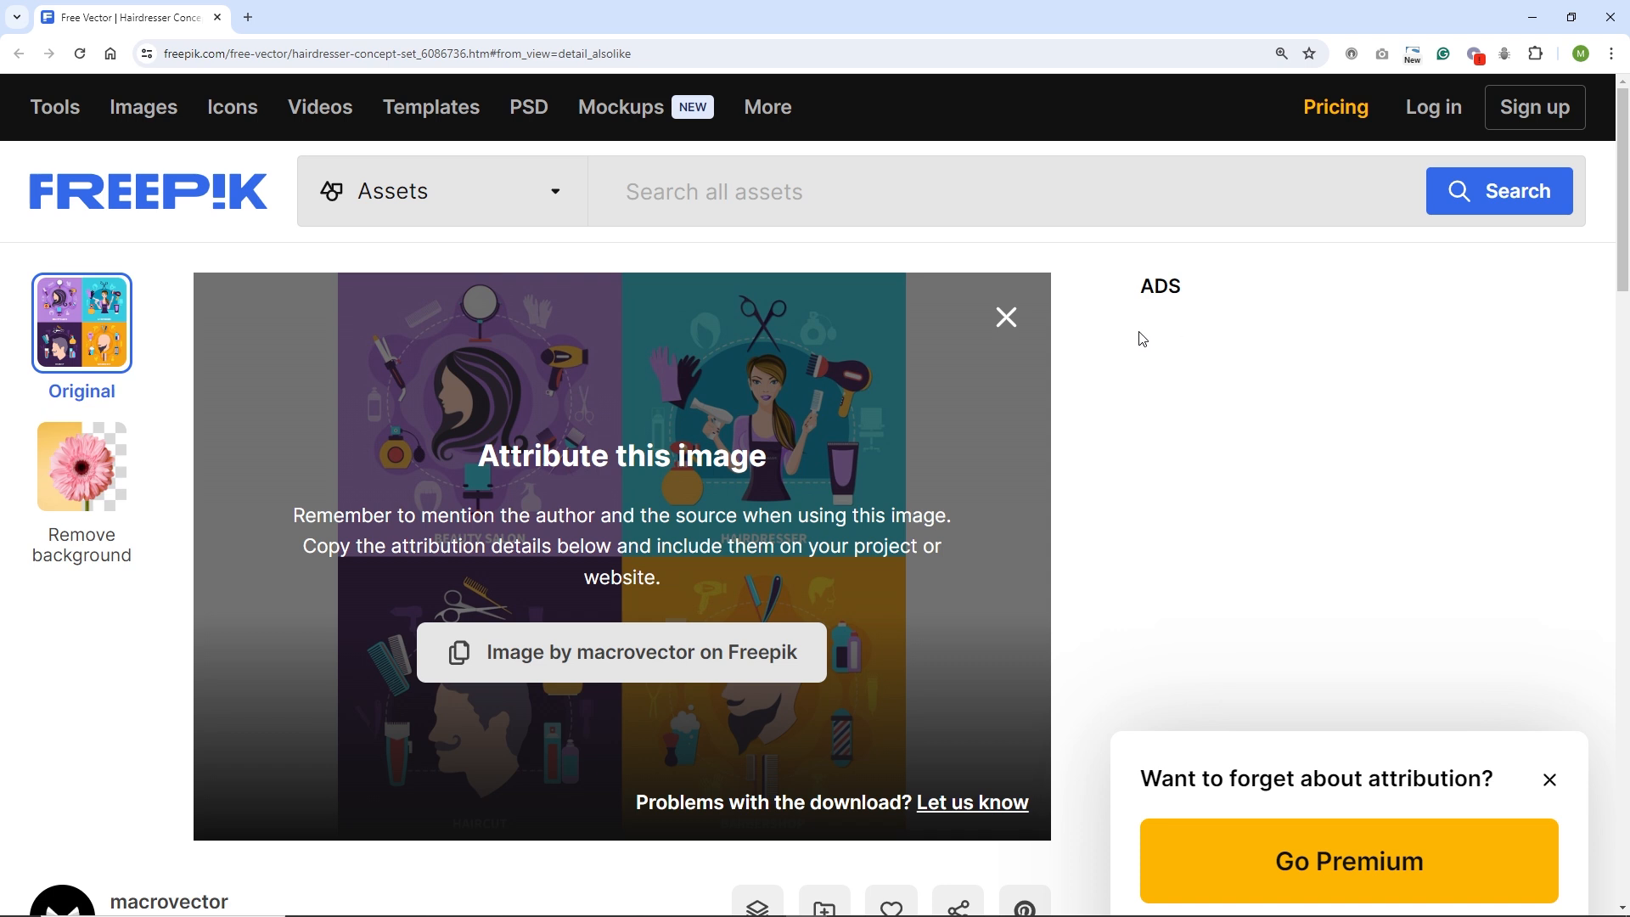
pyautogui.click(1018, 331)
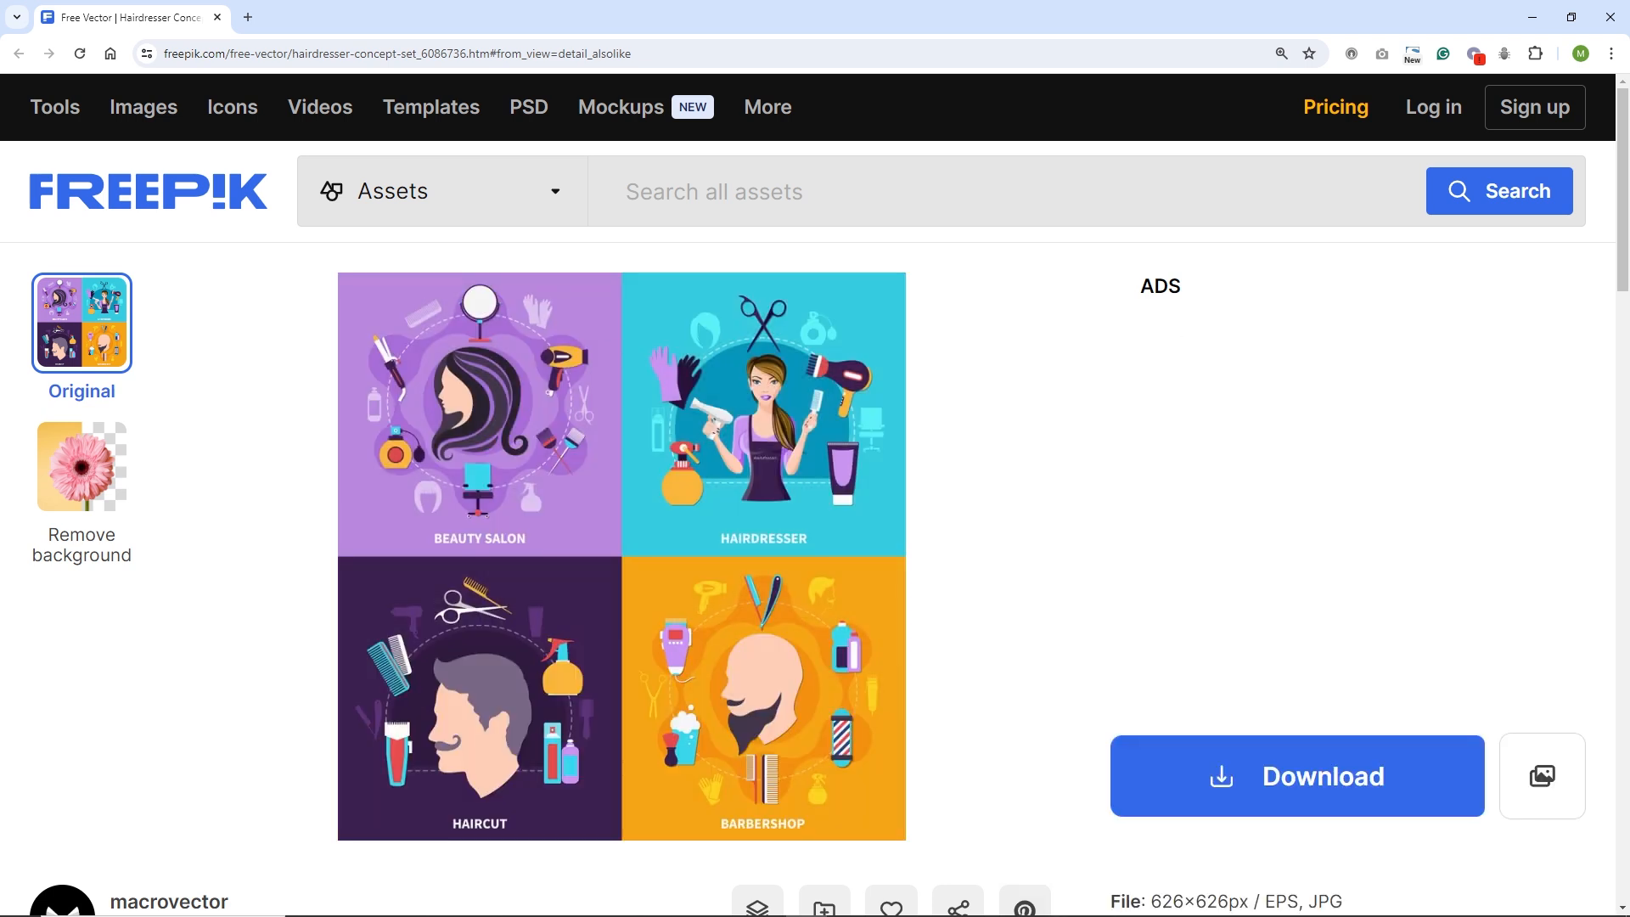
# Switch to File Explorer, go up to the tutorial folder and delete its illustrator subfolder.
pyautogui.click(370, 902)
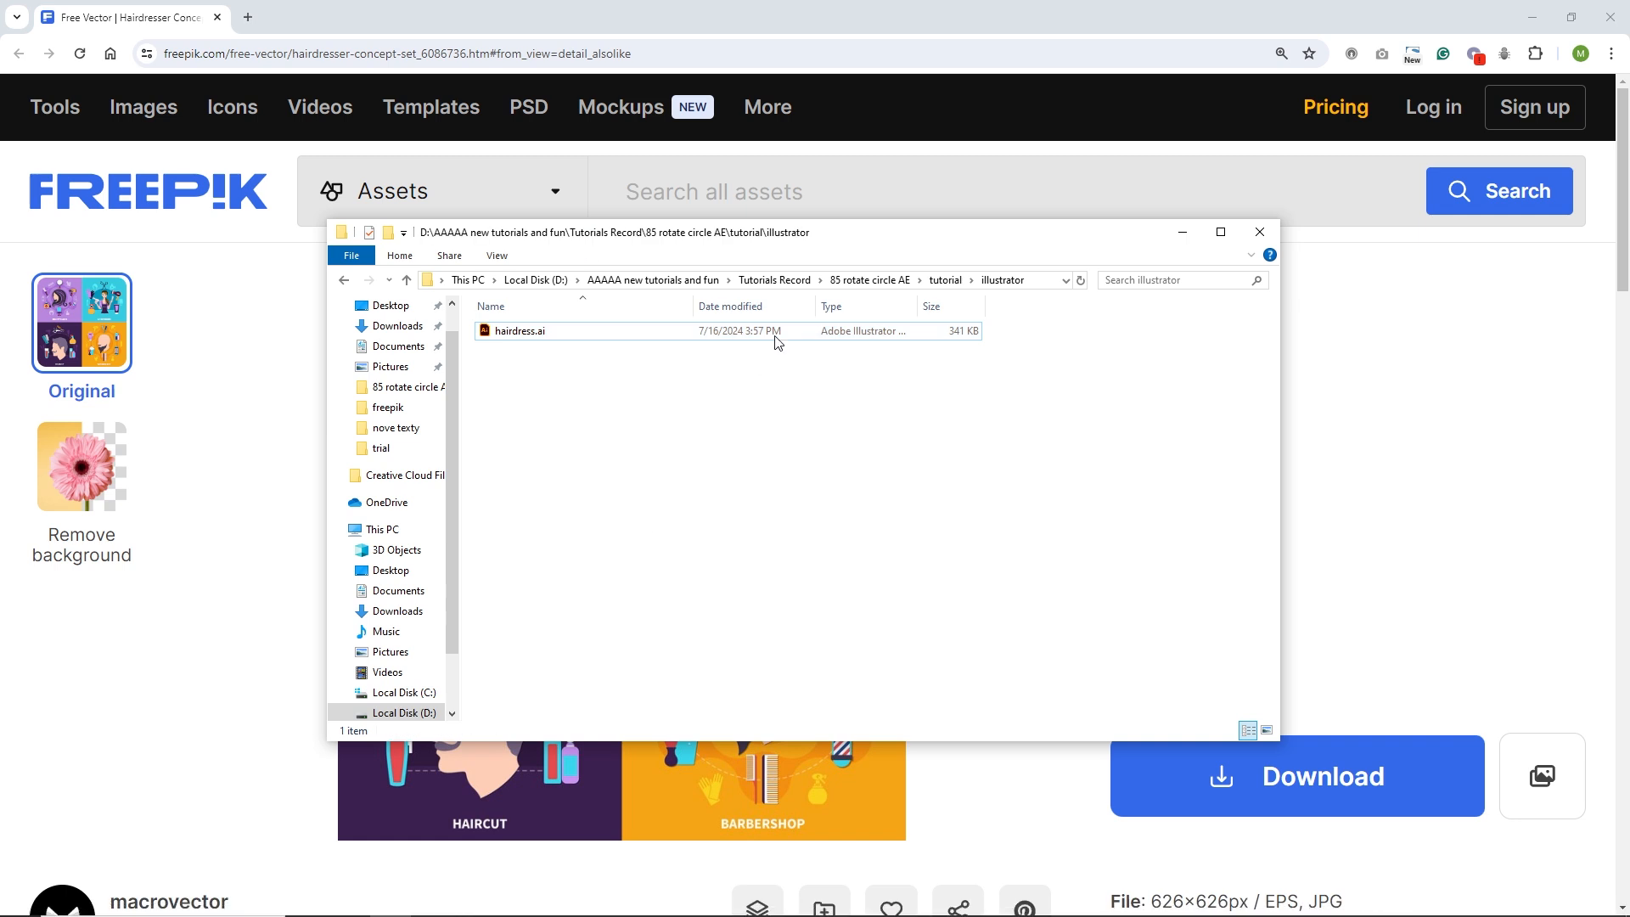
pyautogui.click(932, 281)
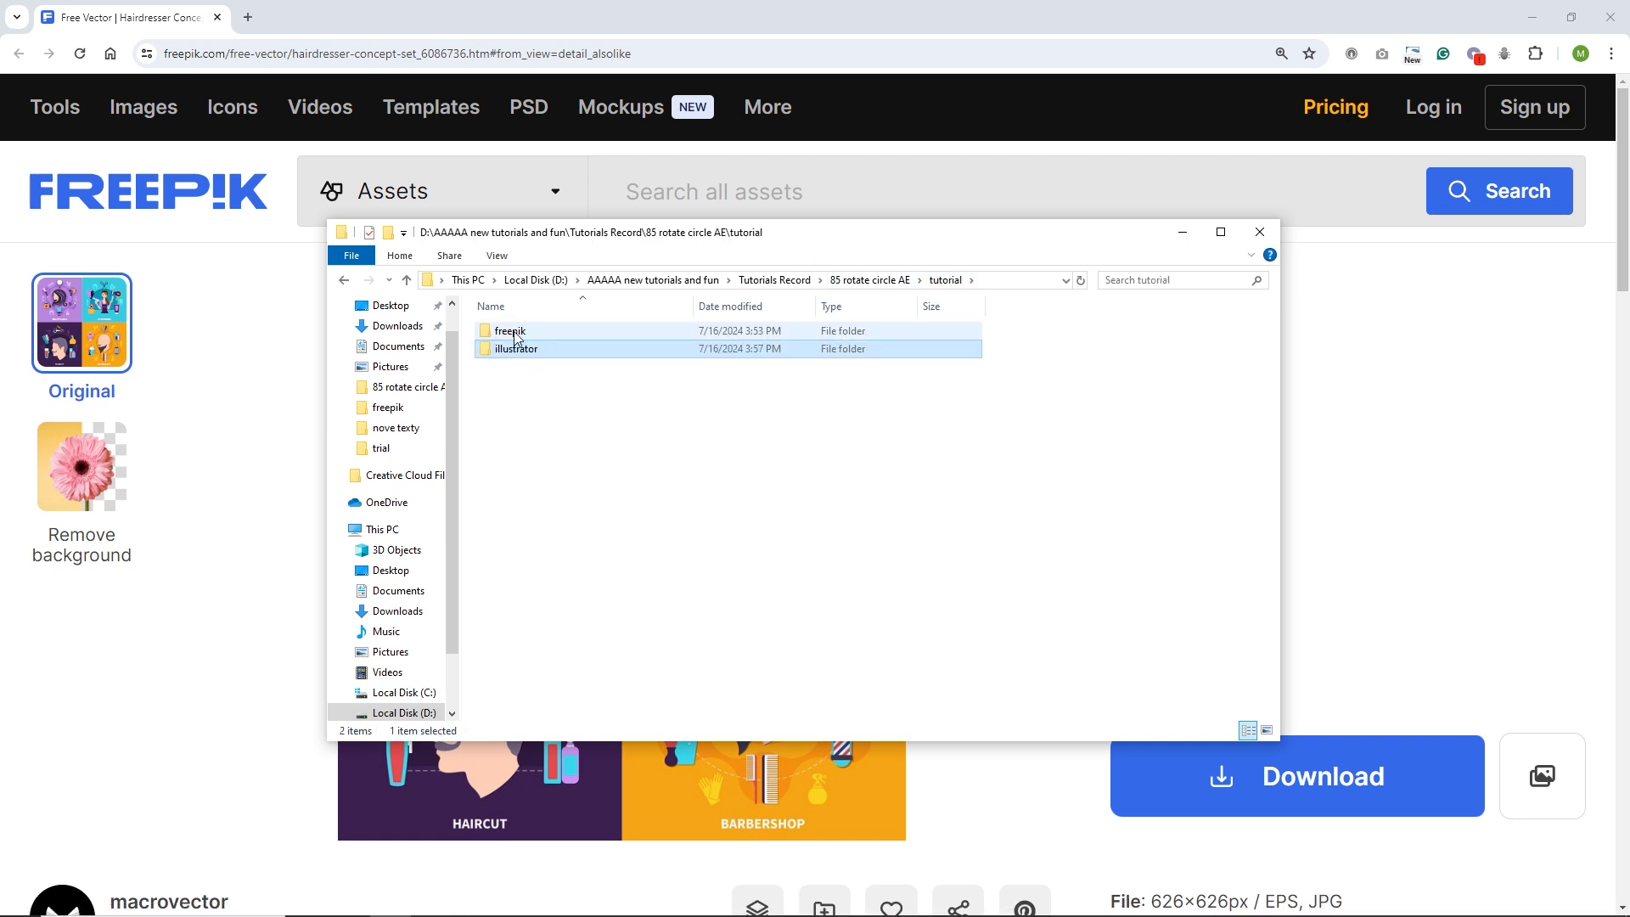
pyautogui.click(511, 351)
pyautogui.press('Delete')
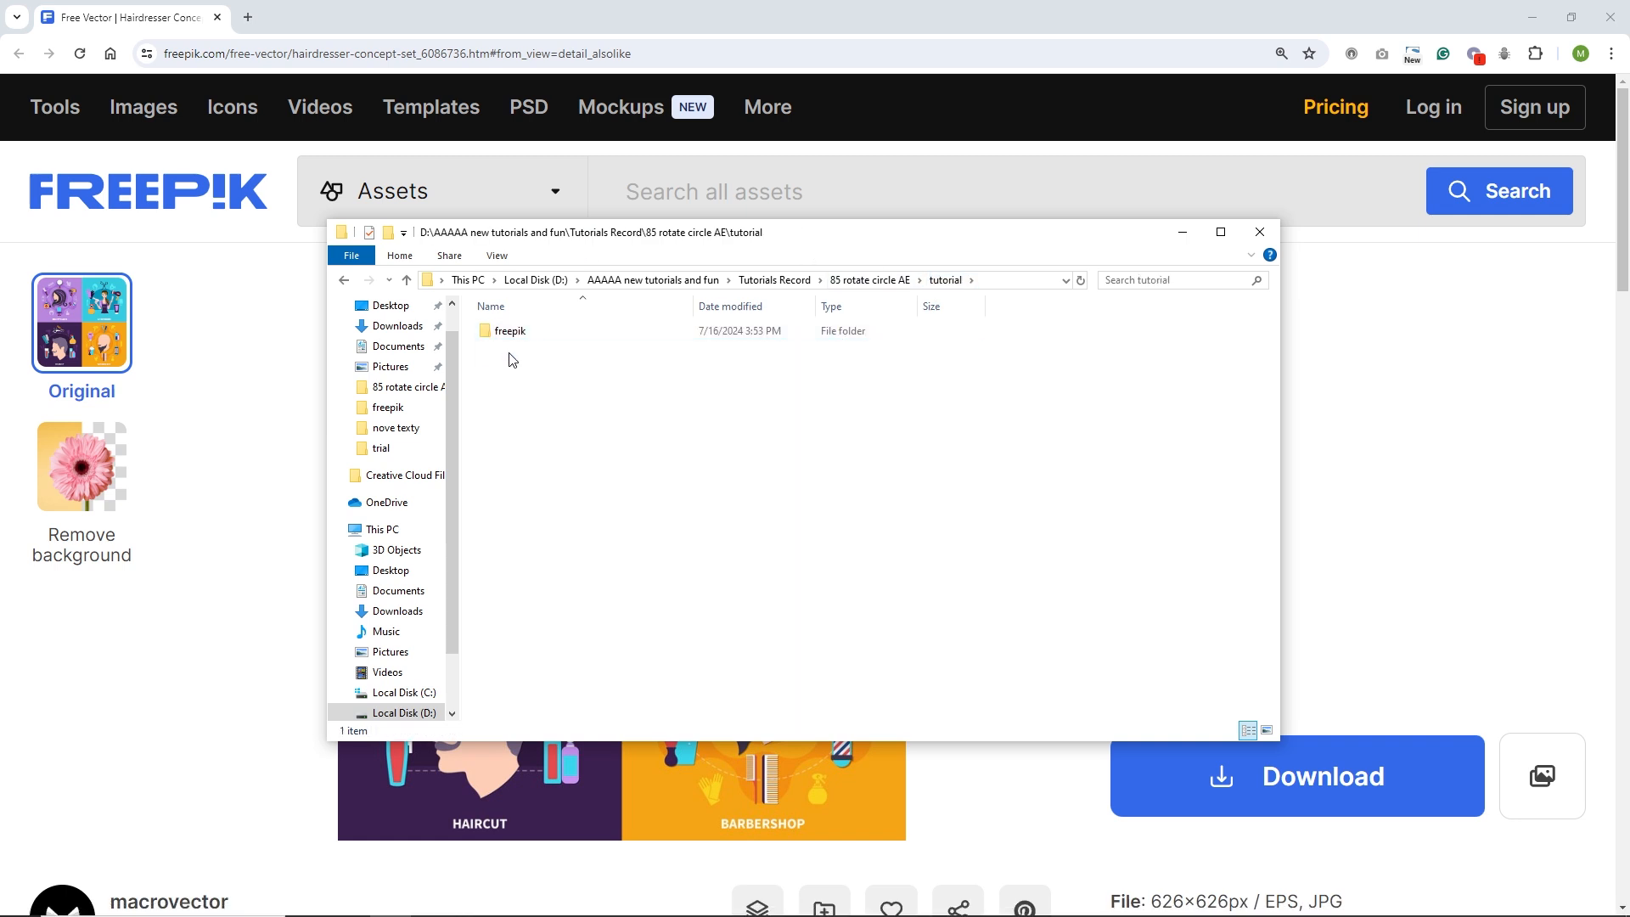
# Open the freepik folder and delete every file in it except hairdresser-concept-set.zip.
pyautogui.doubleClick(510, 331)
pyautogui.click(535, 401)
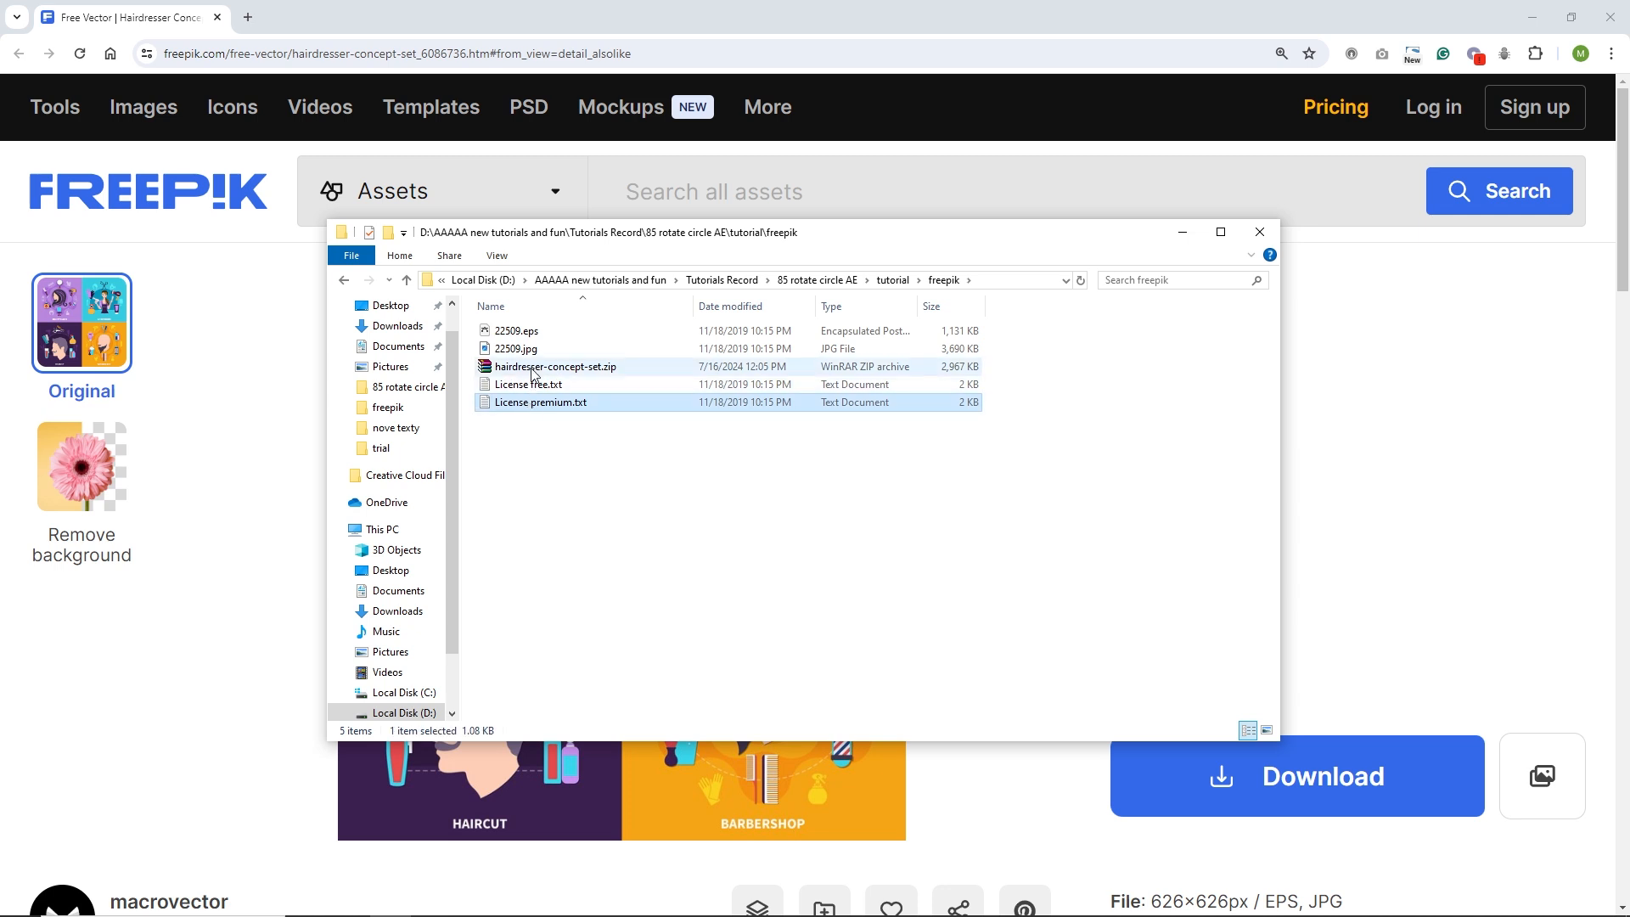
pyautogui.hotkey('ctrl', 'a')
pyautogui.keyDown('ctrl'); pyautogui.click(520, 366); pyautogui.keyUp('ctrl')
pyautogui.press('Delete')
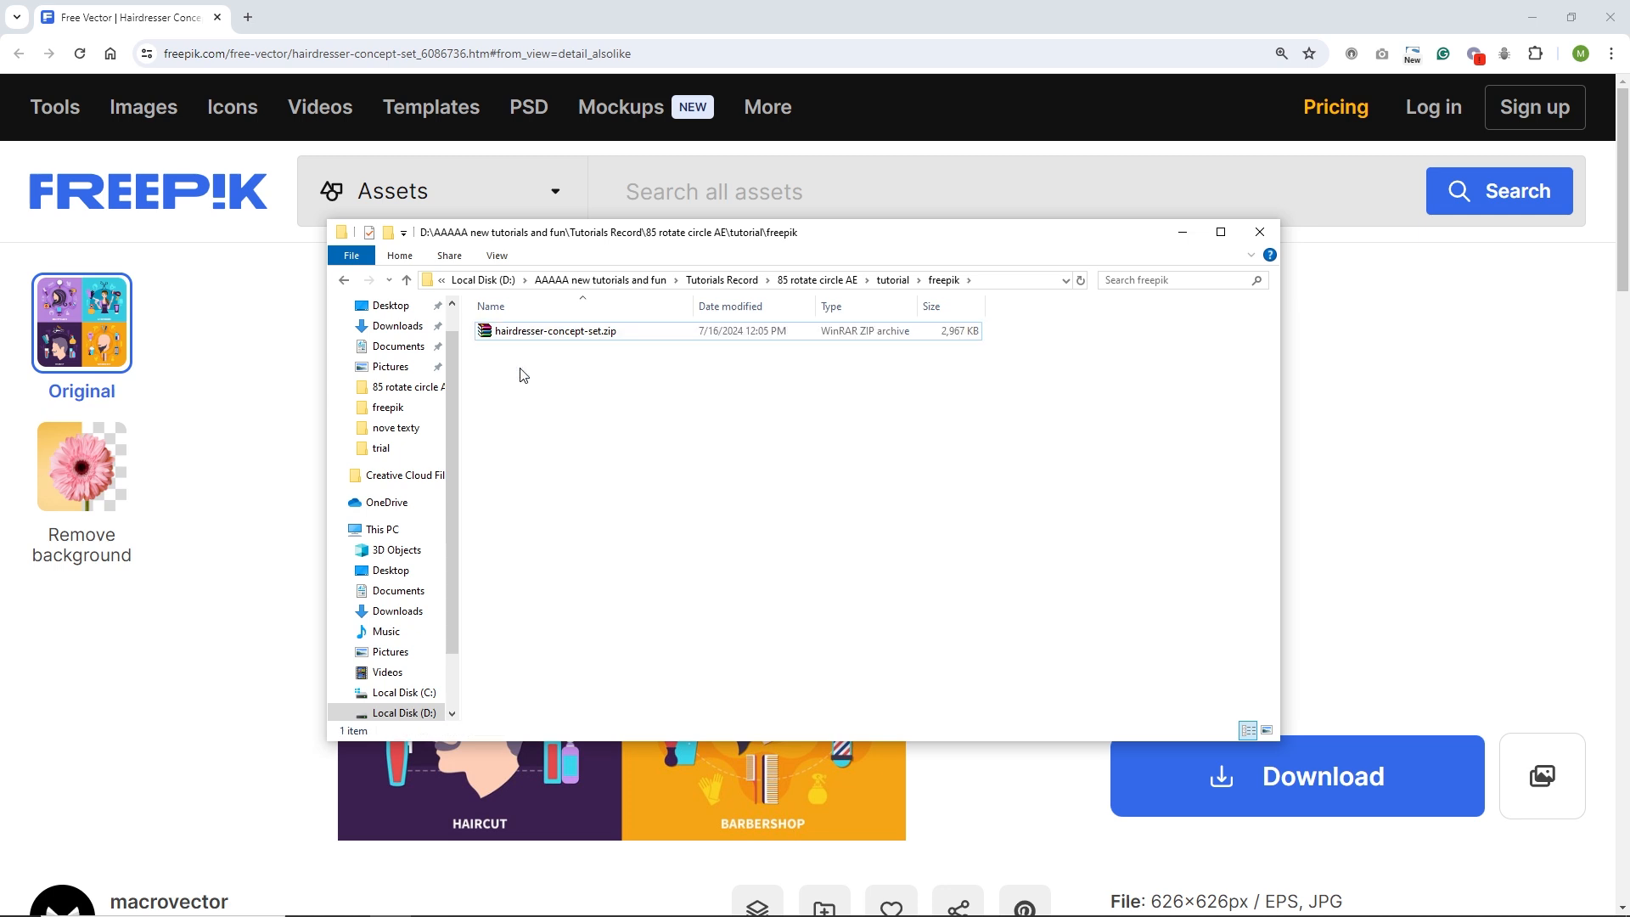
# Extract hairdresser-concept-set.zip into the current folder and open 22509.eps in Illustrator.
pyautogui.rightClick(537, 335)
pyautogui.click(594, 442)
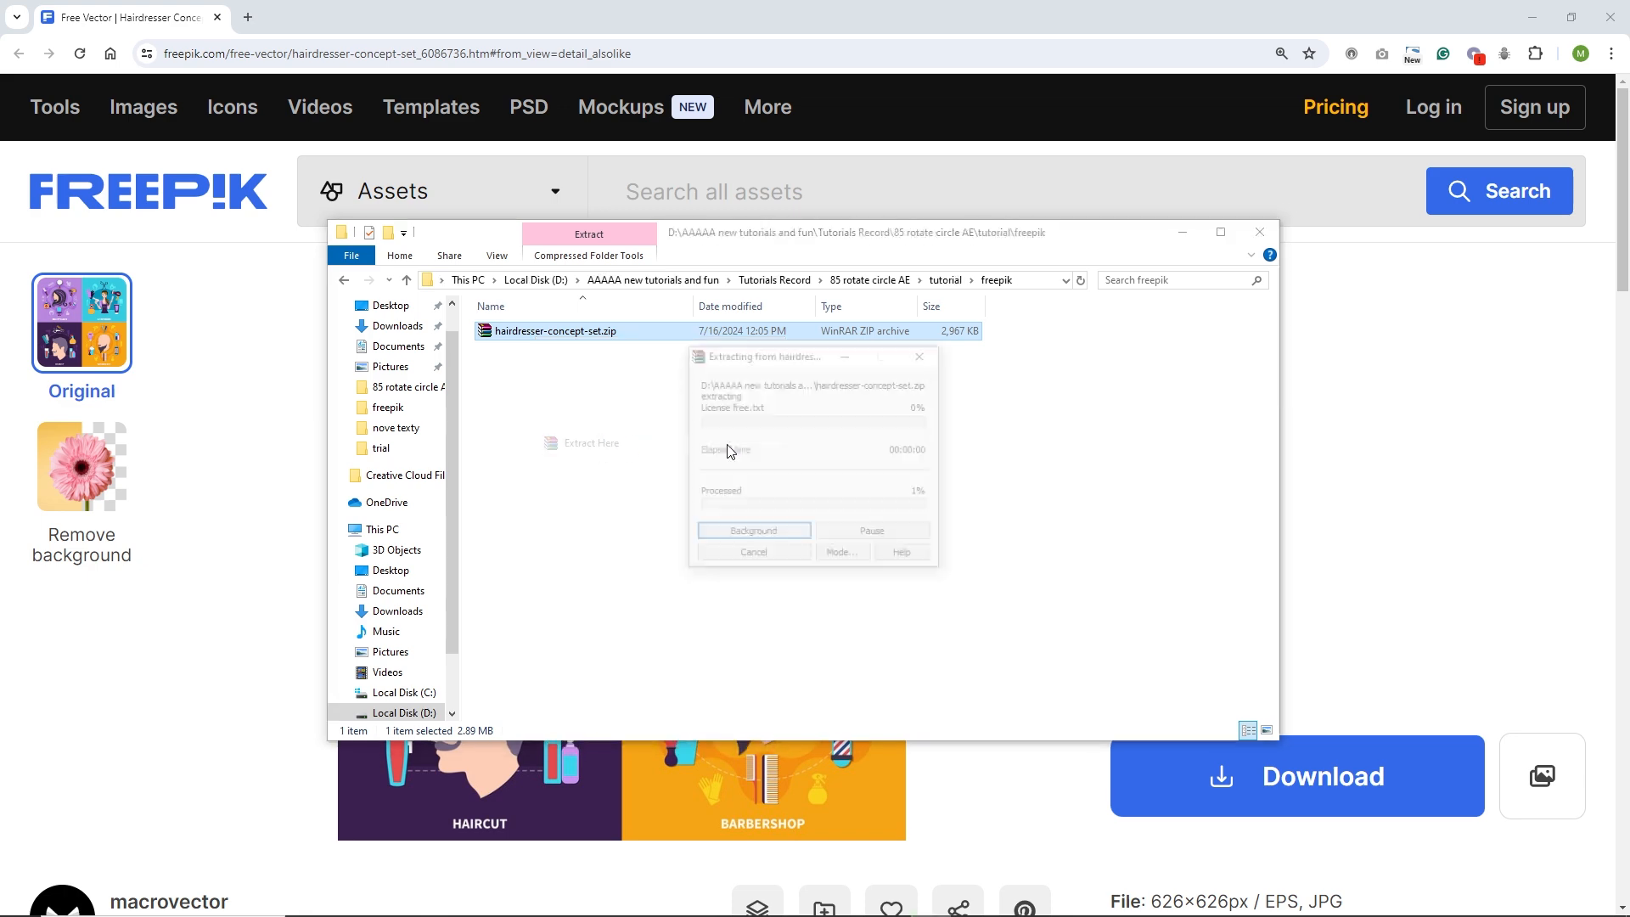
pyautogui.click(530, 340)
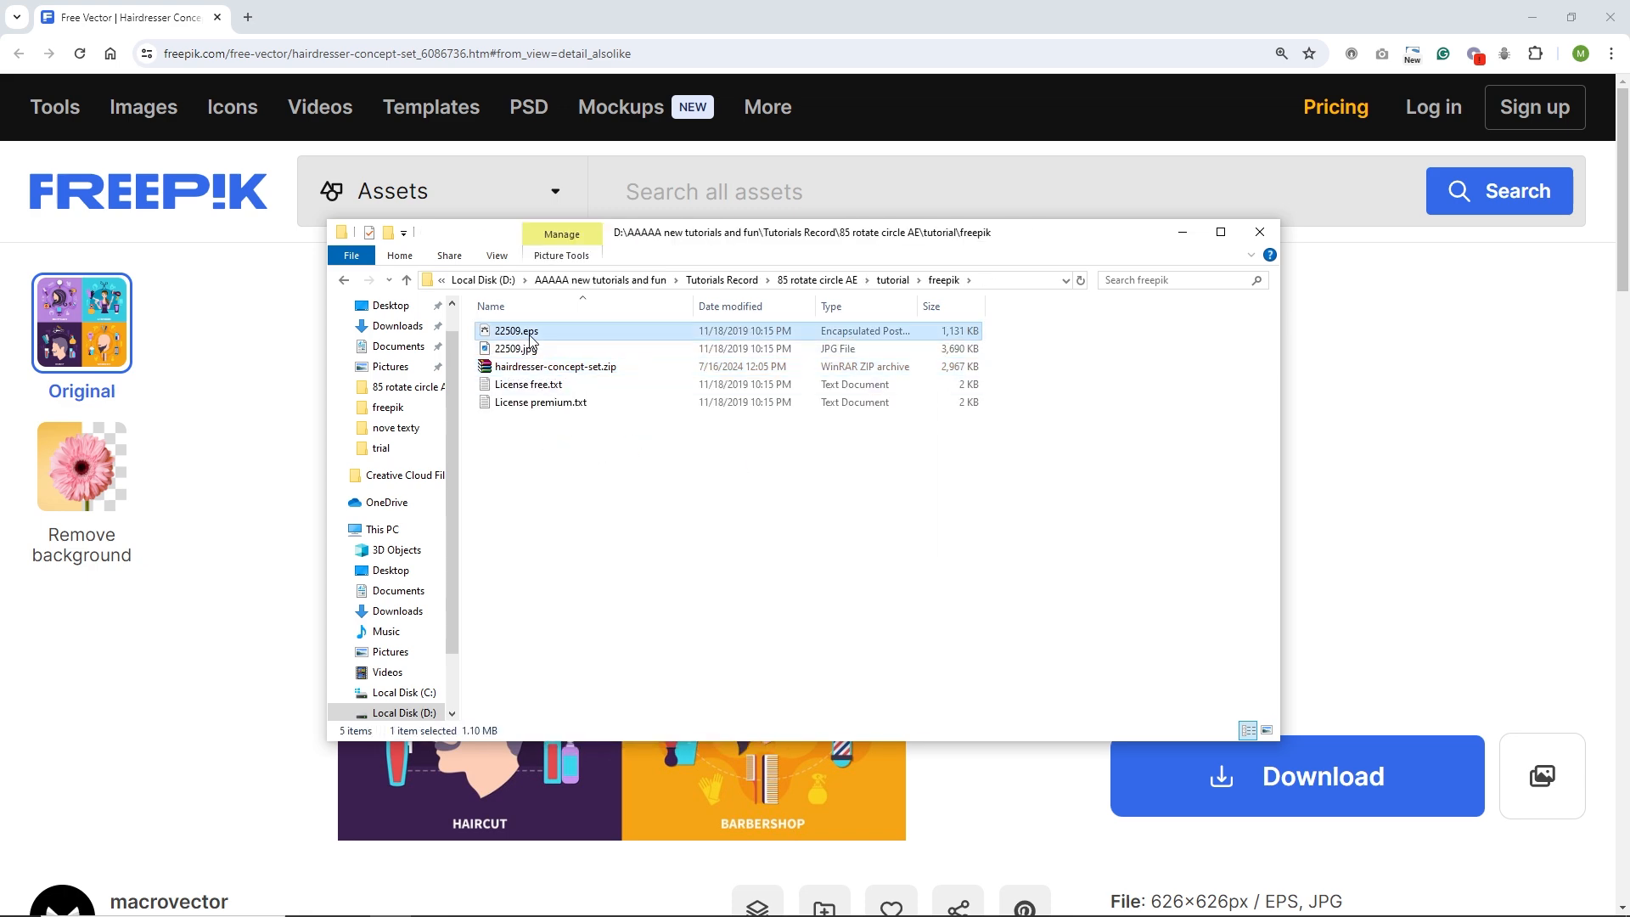
pyautogui.doubleClick(530, 339)
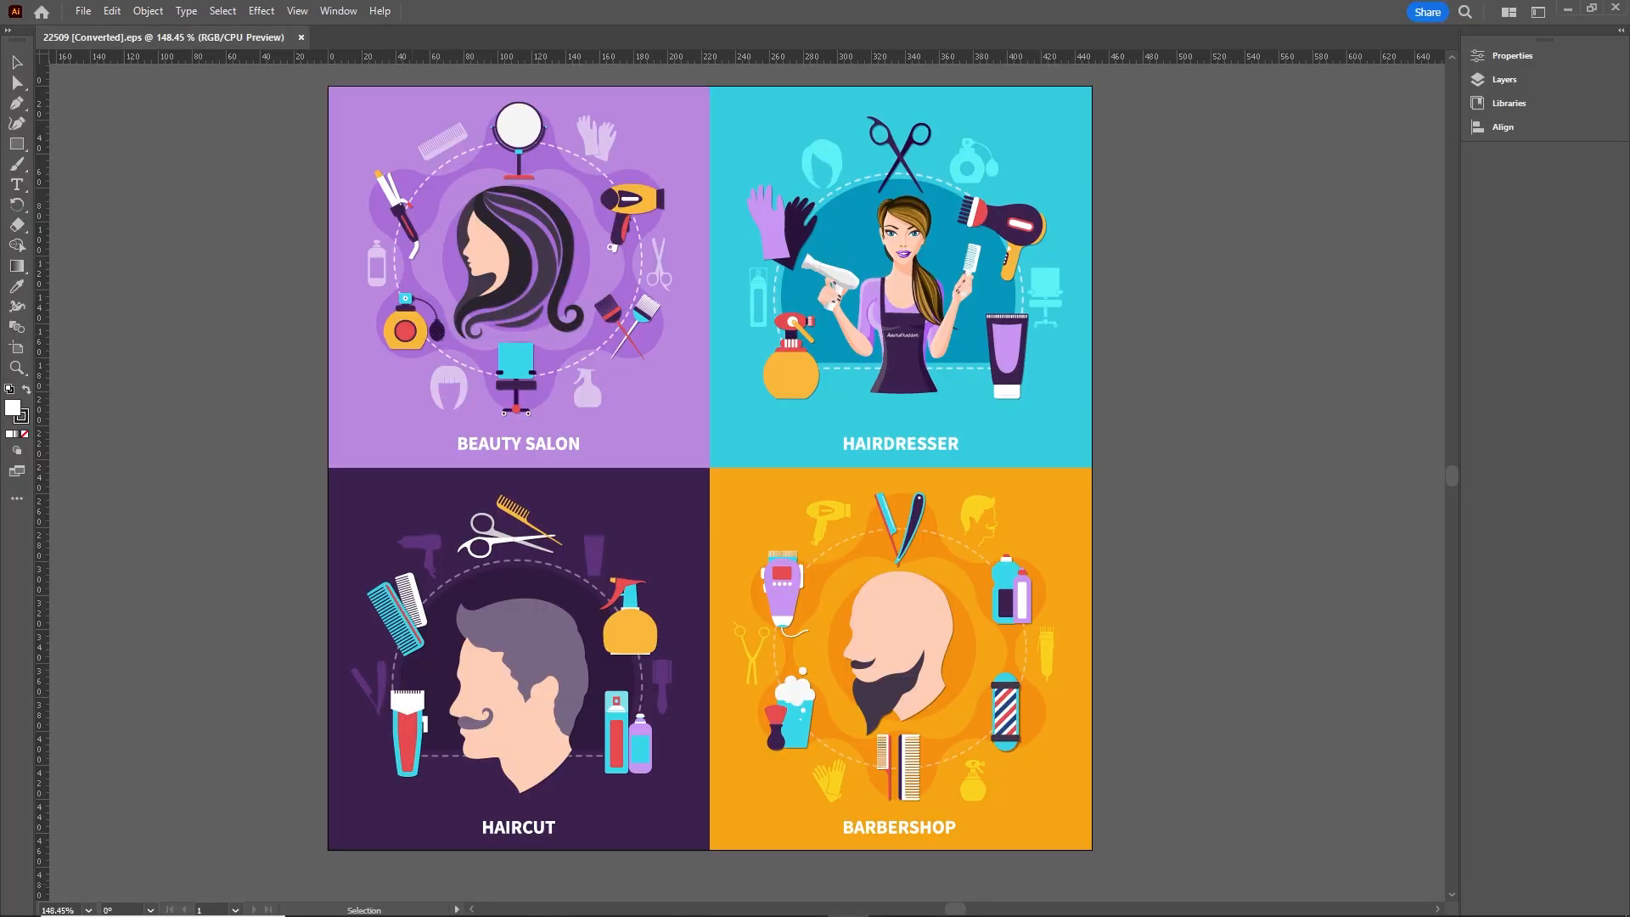
pyautogui.click(390, 913)
pyautogui.moveTo(513, 331); pyautogui.dragTo(554, 481)
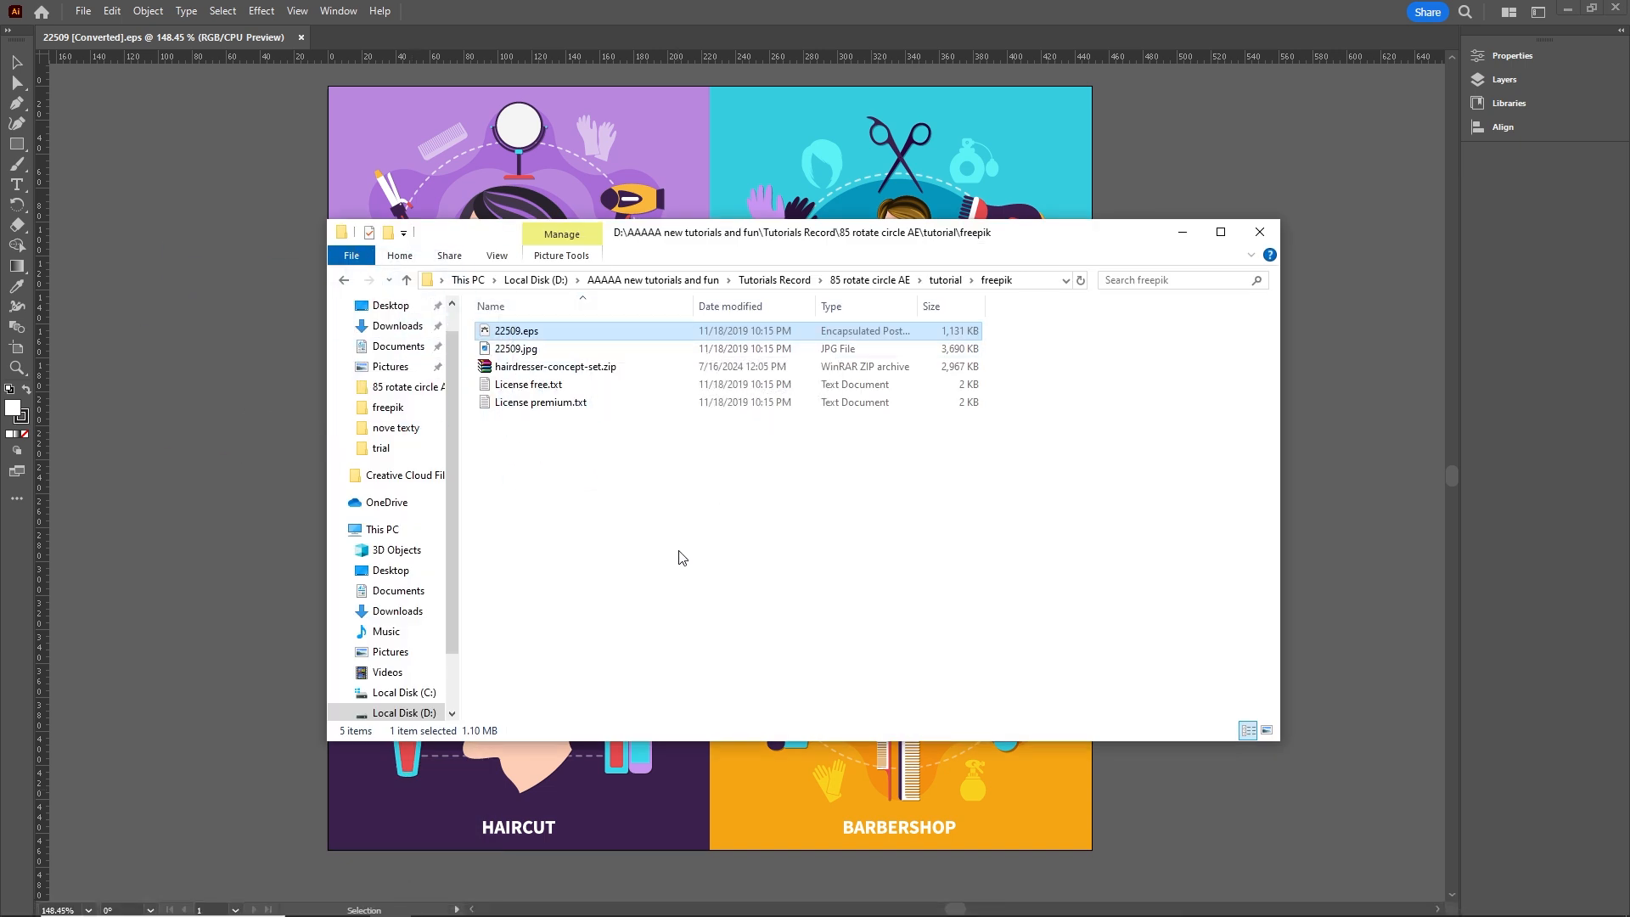
pyautogui.click(1182, 232)
# Ungroup the four-panel salon artwork and check that individual panels can be selected separately.
pyautogui.moveTo(633, 360); pyautogui.dragTo(426, 367)
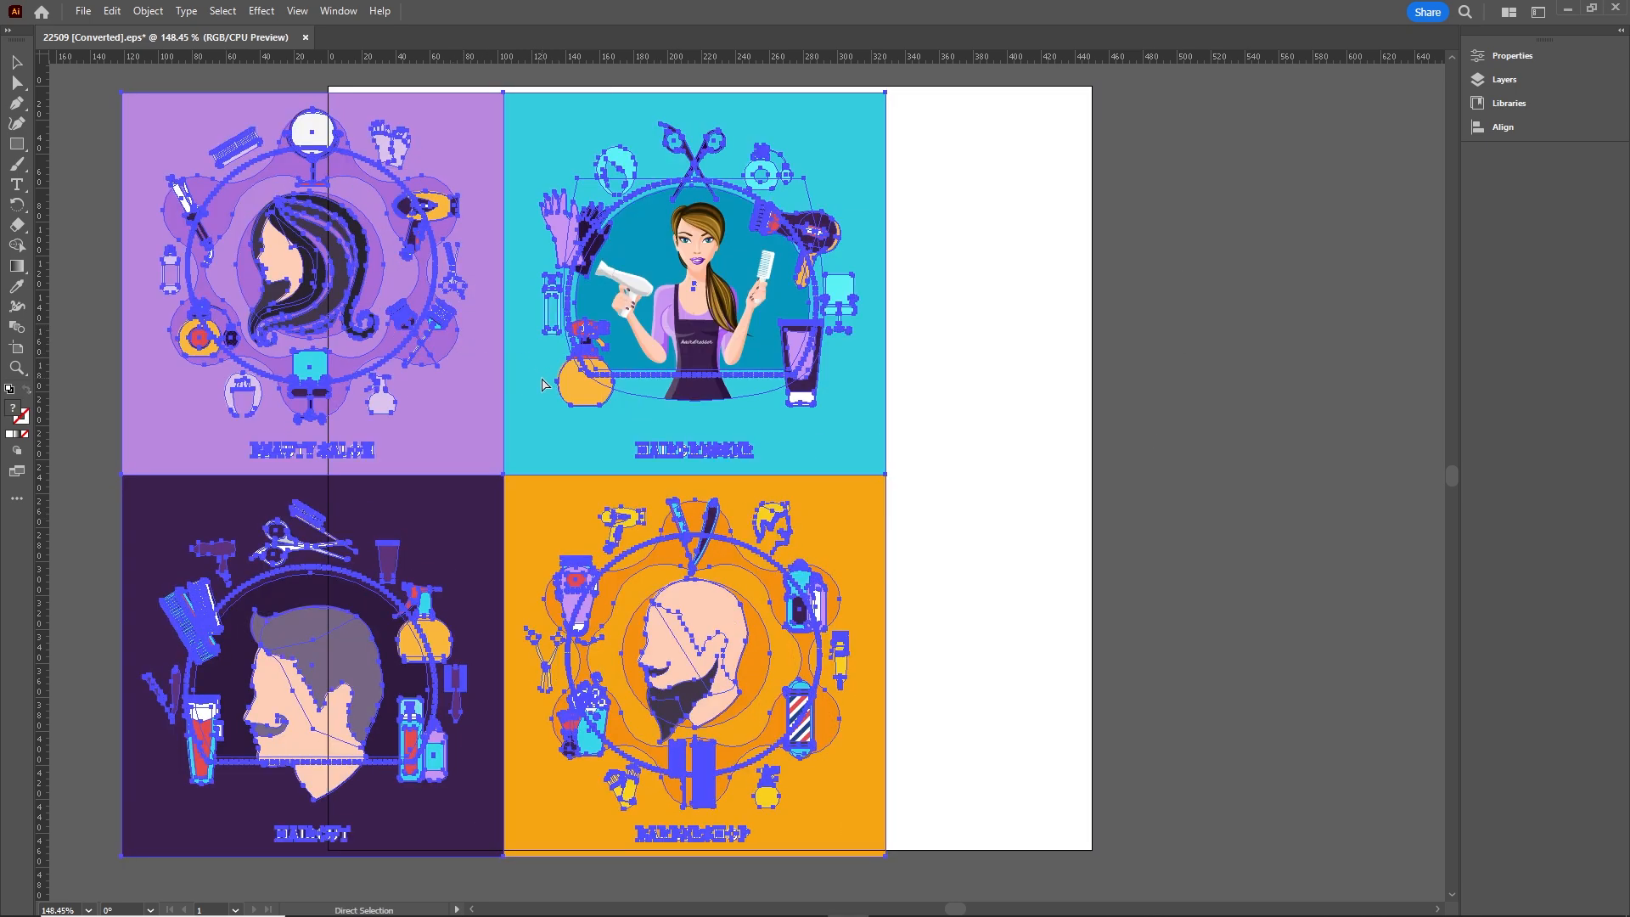
pyautogui.hotkey('ctrl', 'z')
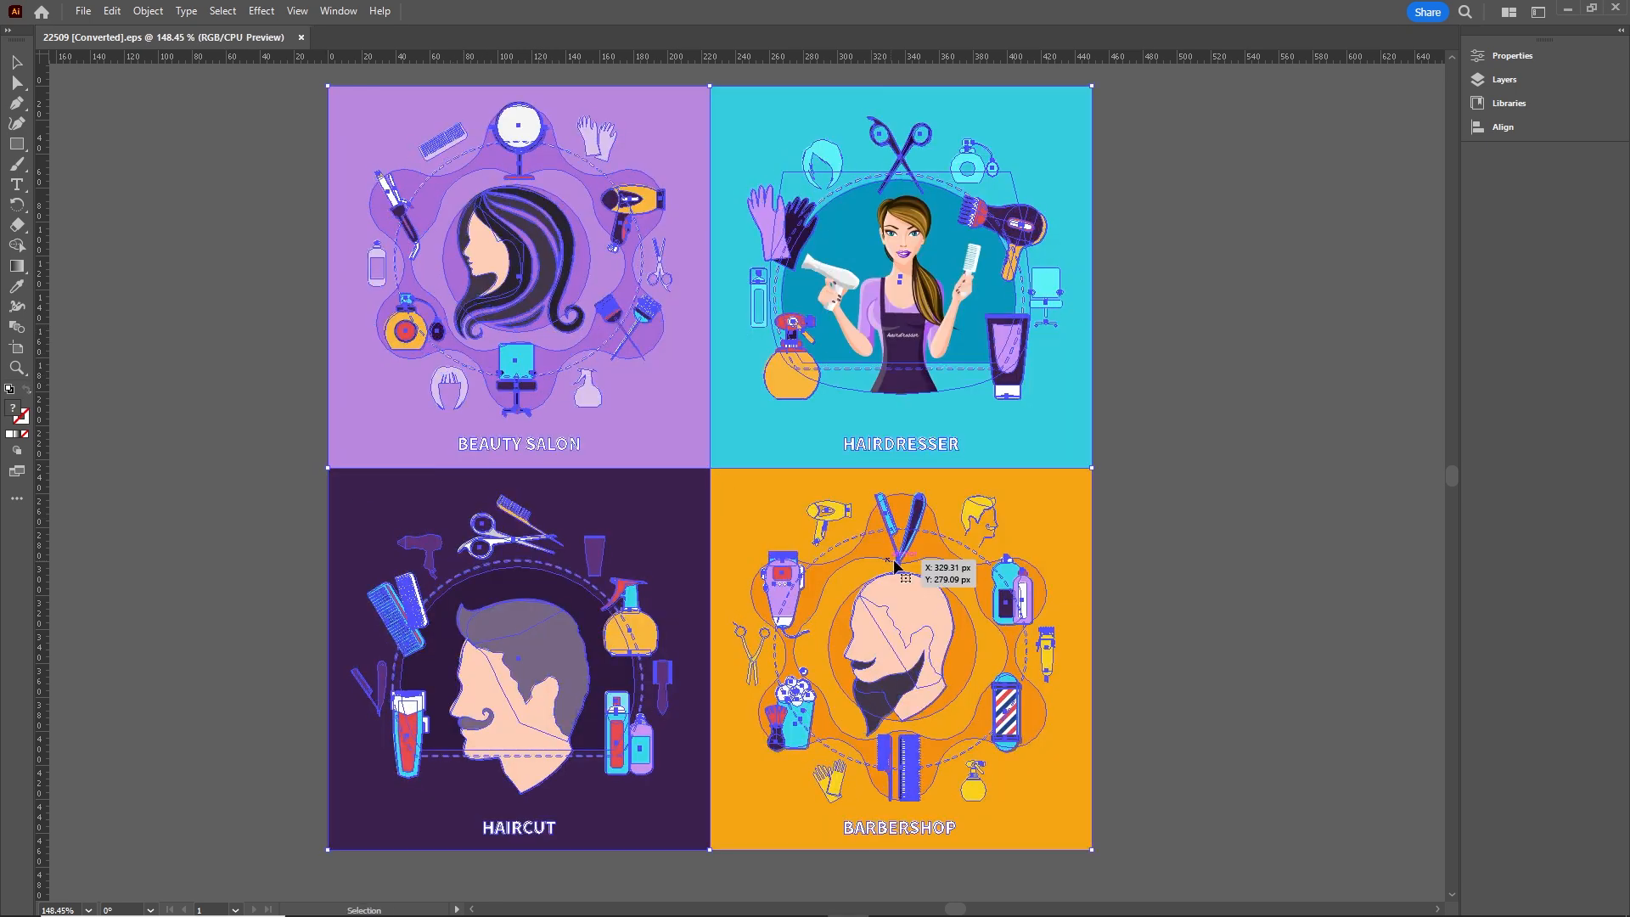
pyautogui.rightClick(618, 392)
pyautogui.click(703, 613)
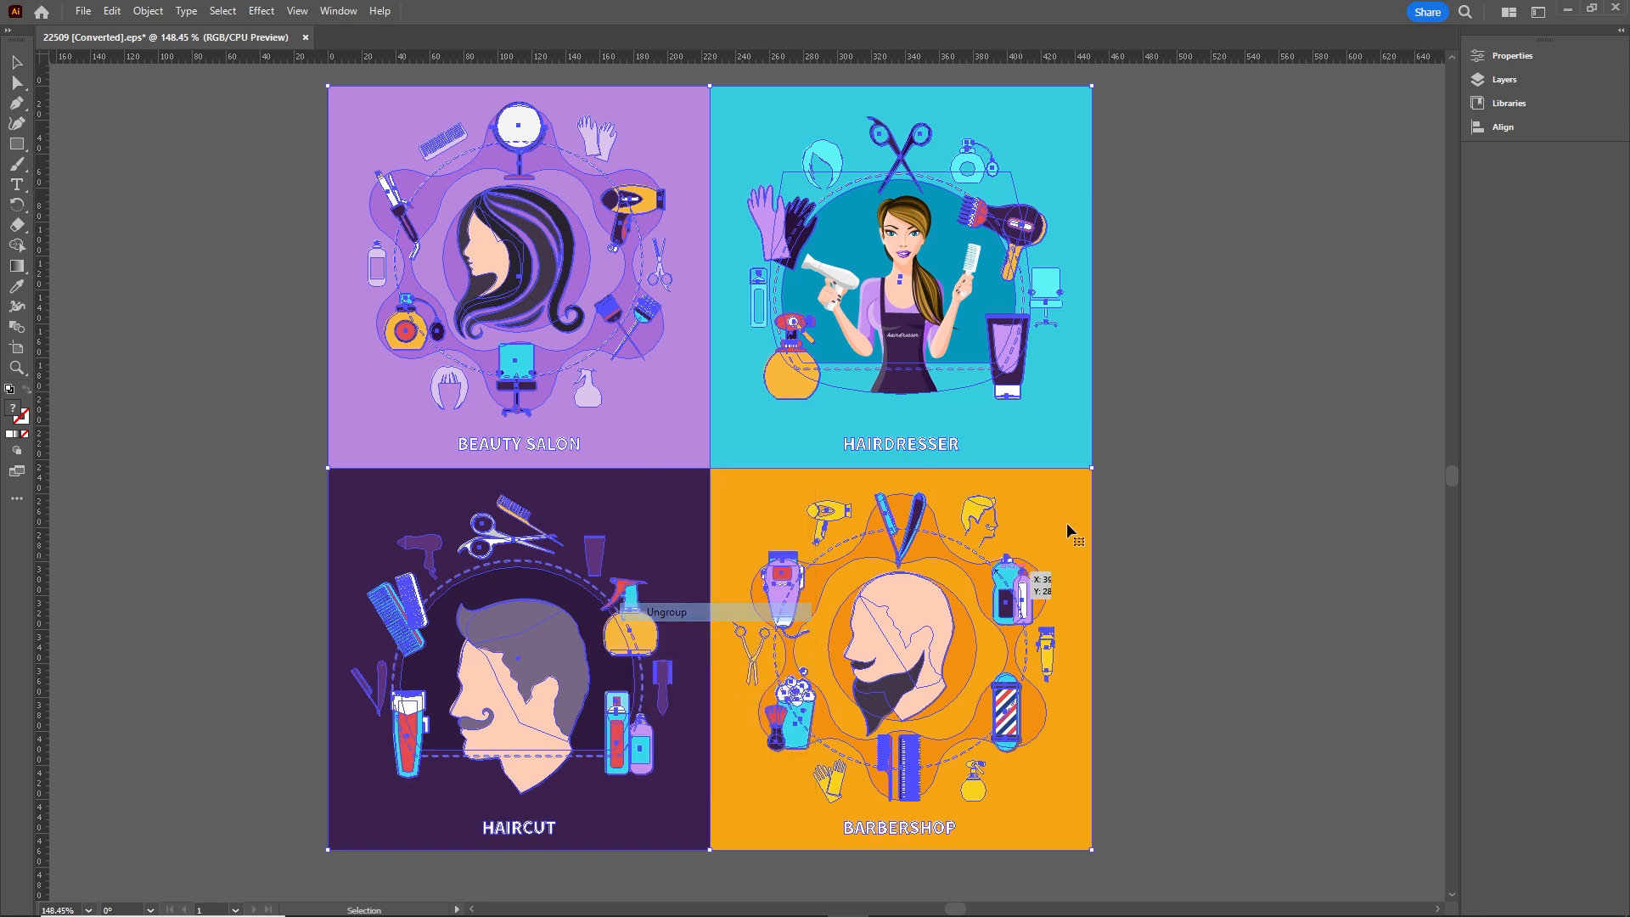
pyautogui.click(1254, 396)
pyautogui.click(700, 406)
pyautogui.click(970, 403)
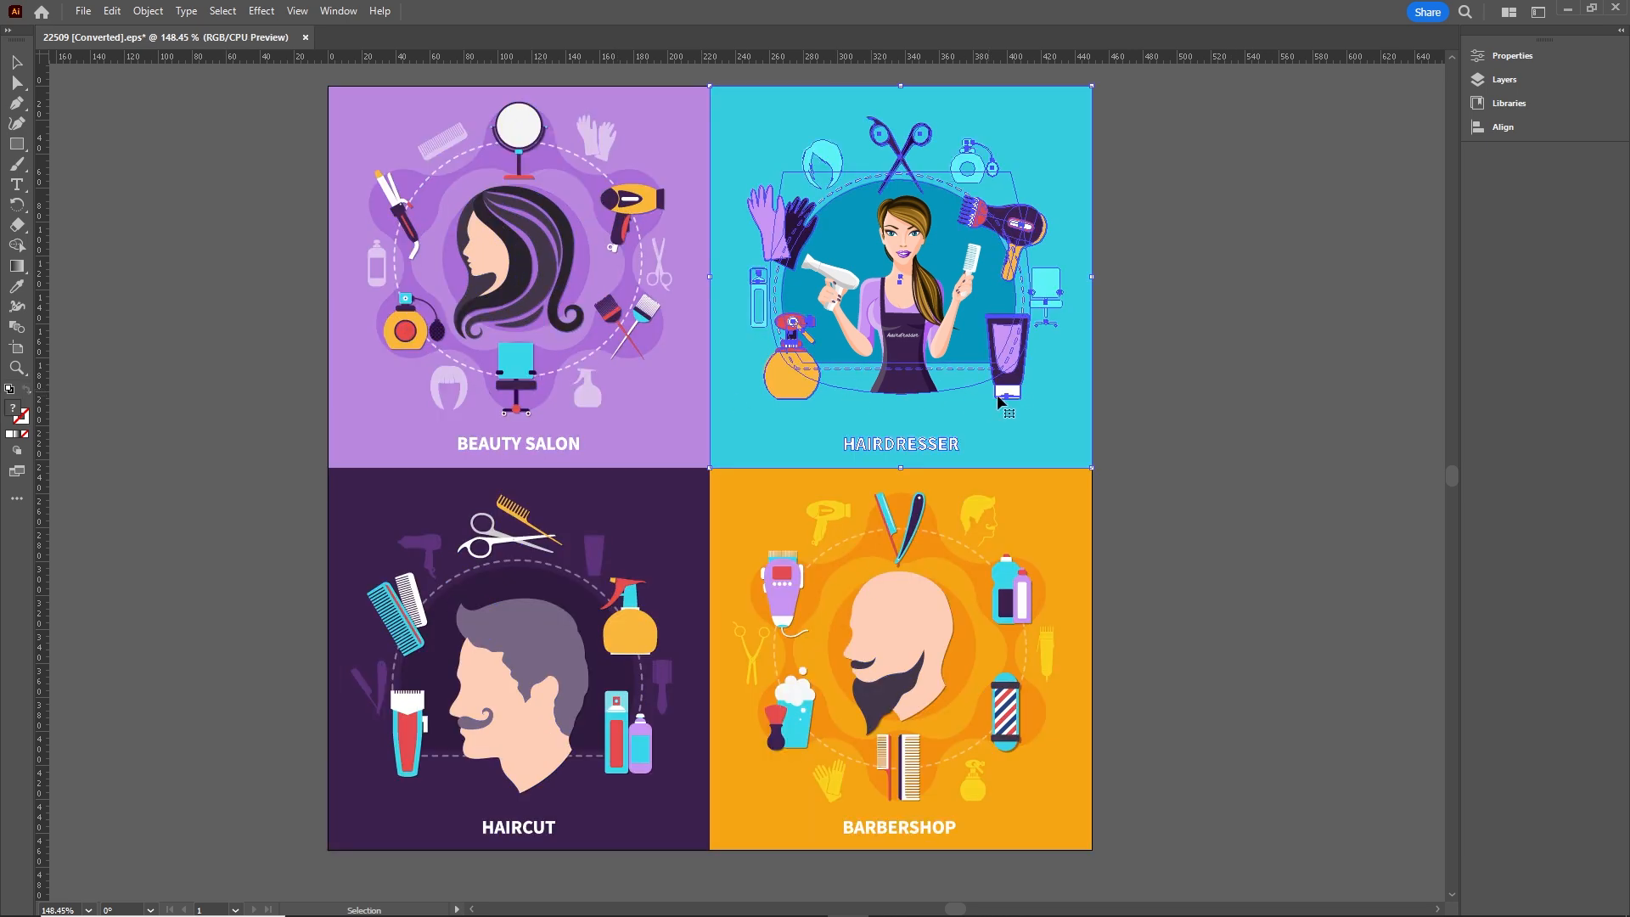
pyautogui.click(1195, 394)
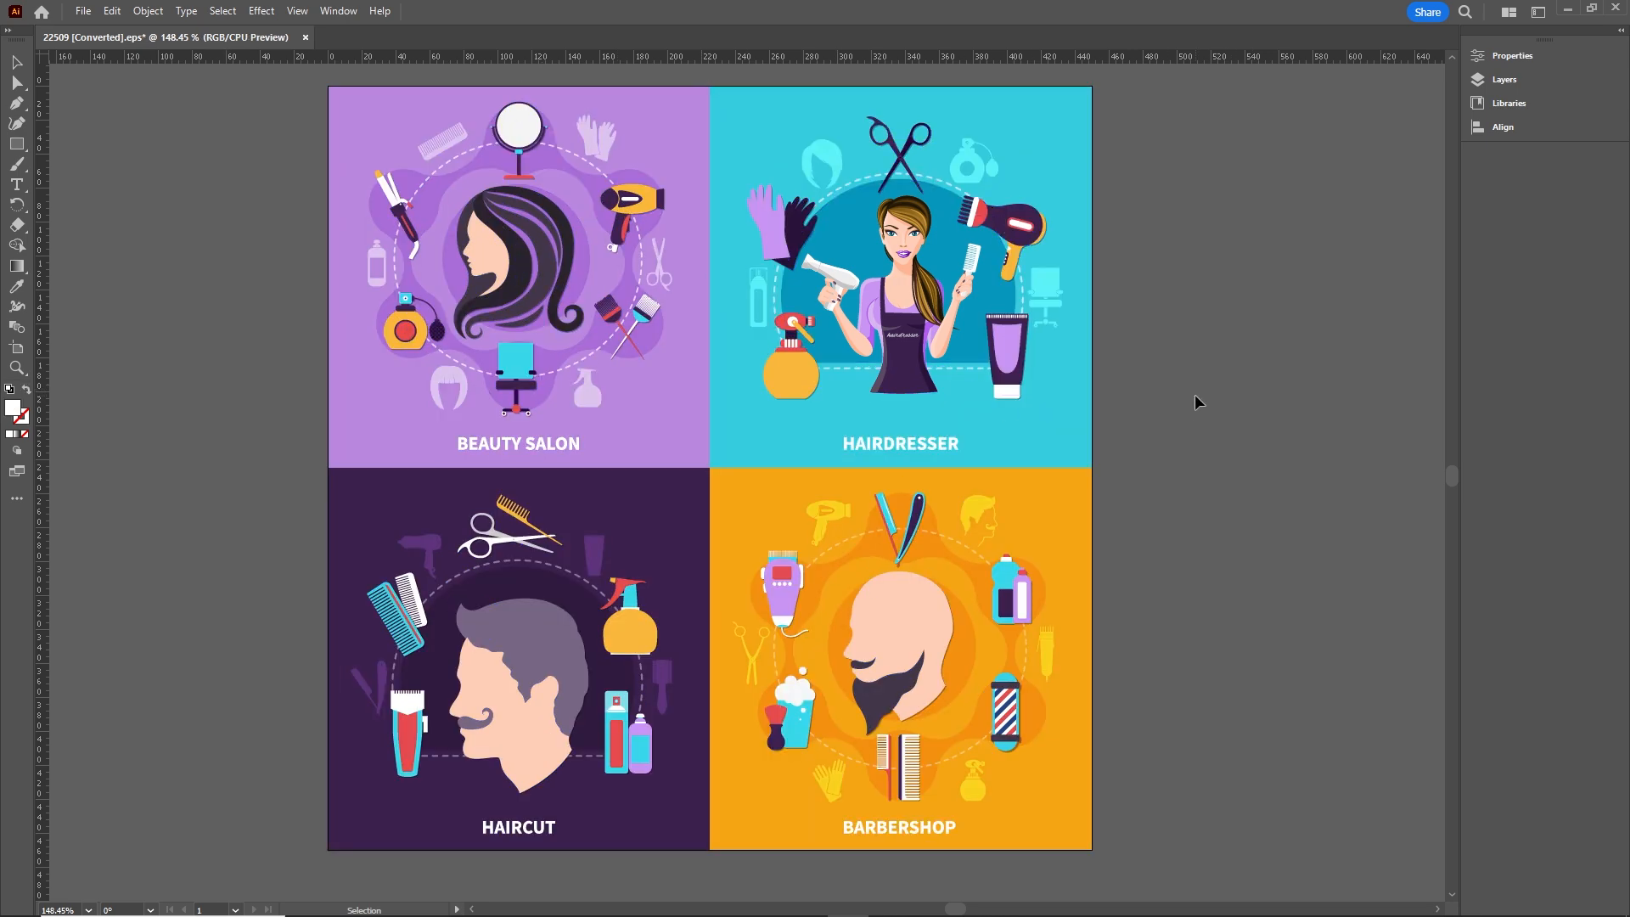
# Create a new 1920 x 1080 px document with RGB color.
pyautogui.hotkey('ctrl', 'n')
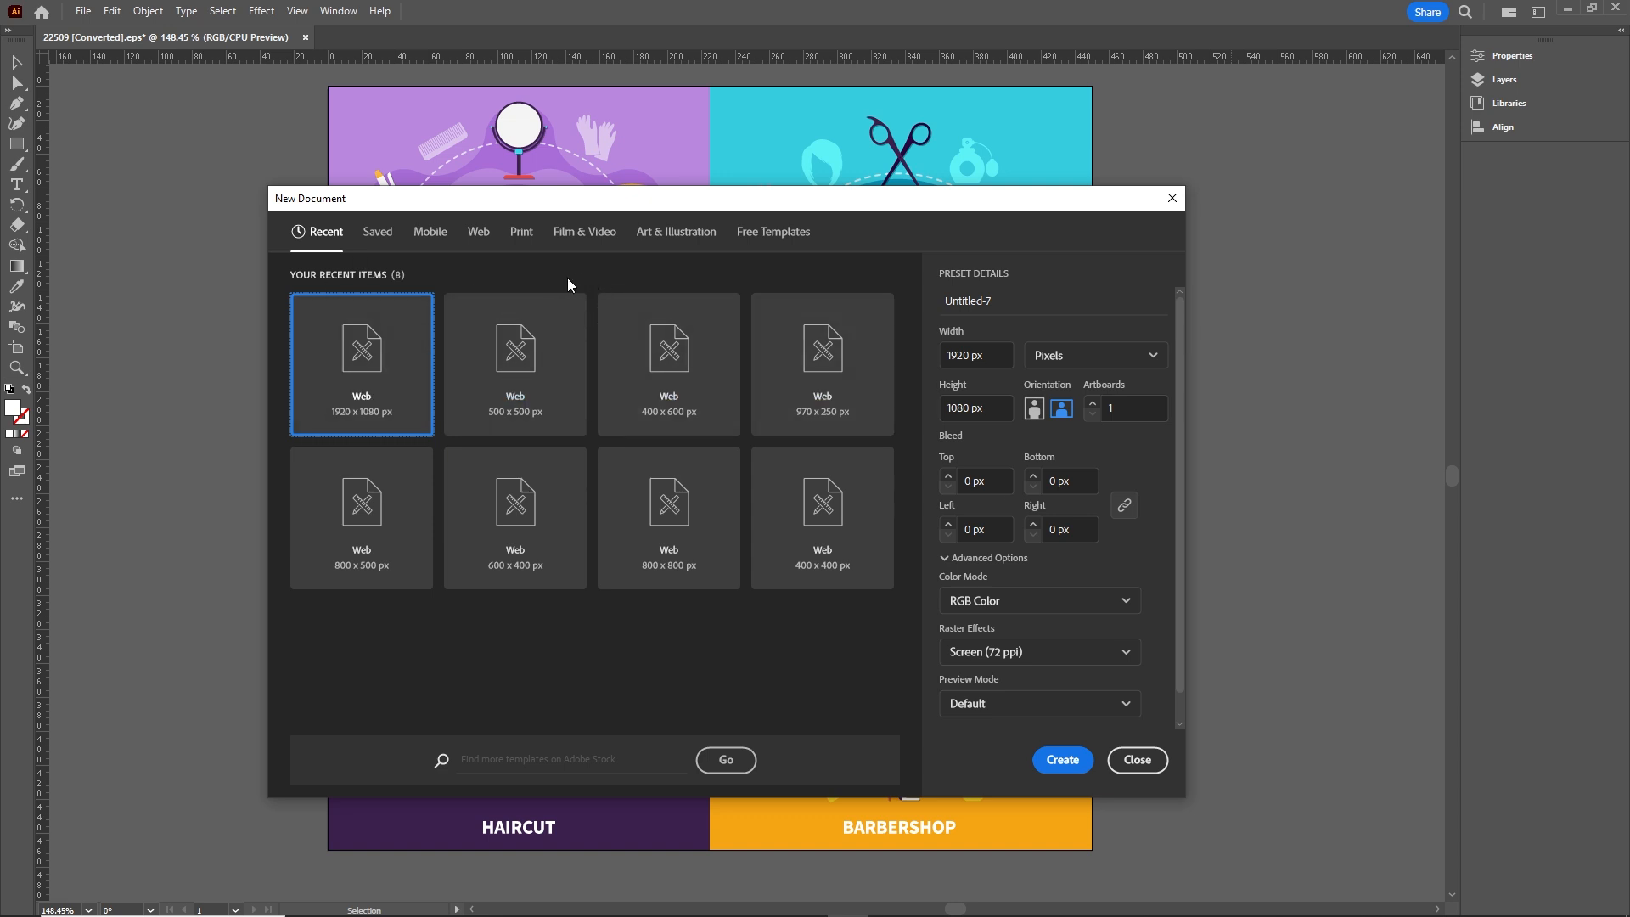
pyautogui.click(1061, 760)
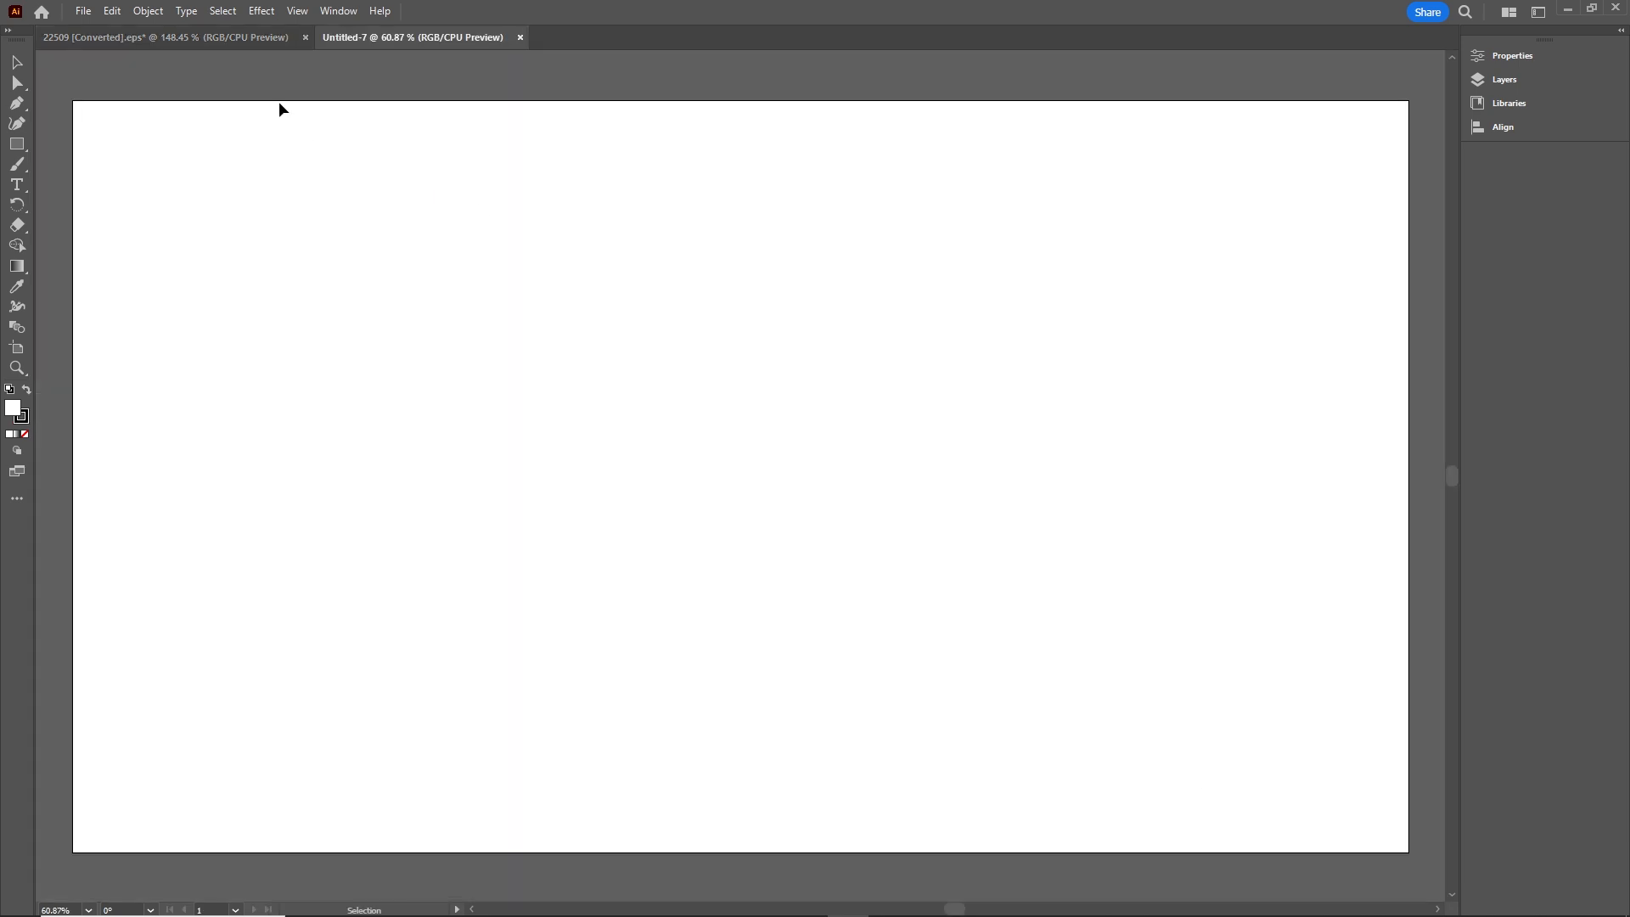
# Bring the purple Beauty Salon panel from the 22509 document into the new document and place it on the artboard.
pyautogui.click(256, 44)
pyautogui.click(518, 321)
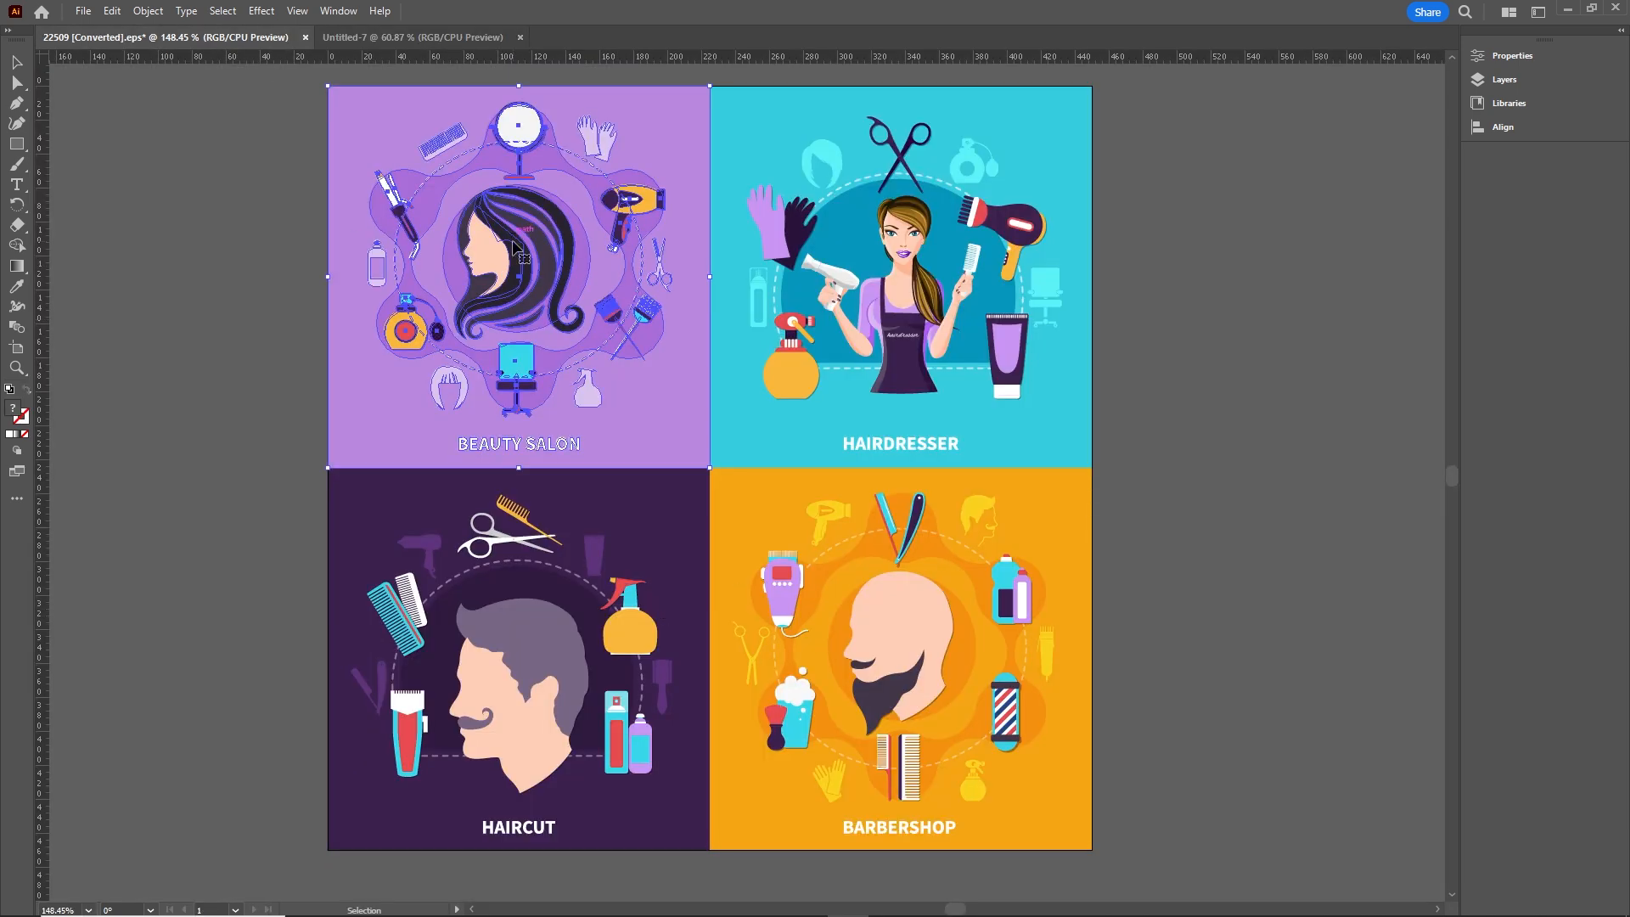
pyautogui.moveTo(526, 253); pyautogui.dragTo(861, 285)
pyautogui.click(217, 37)
pyautogui.click(1180, 407)
pyautogui.click(565, 272)
pyautogui.moveTo(564, 273); pyautogui.dragTo(672, 393)
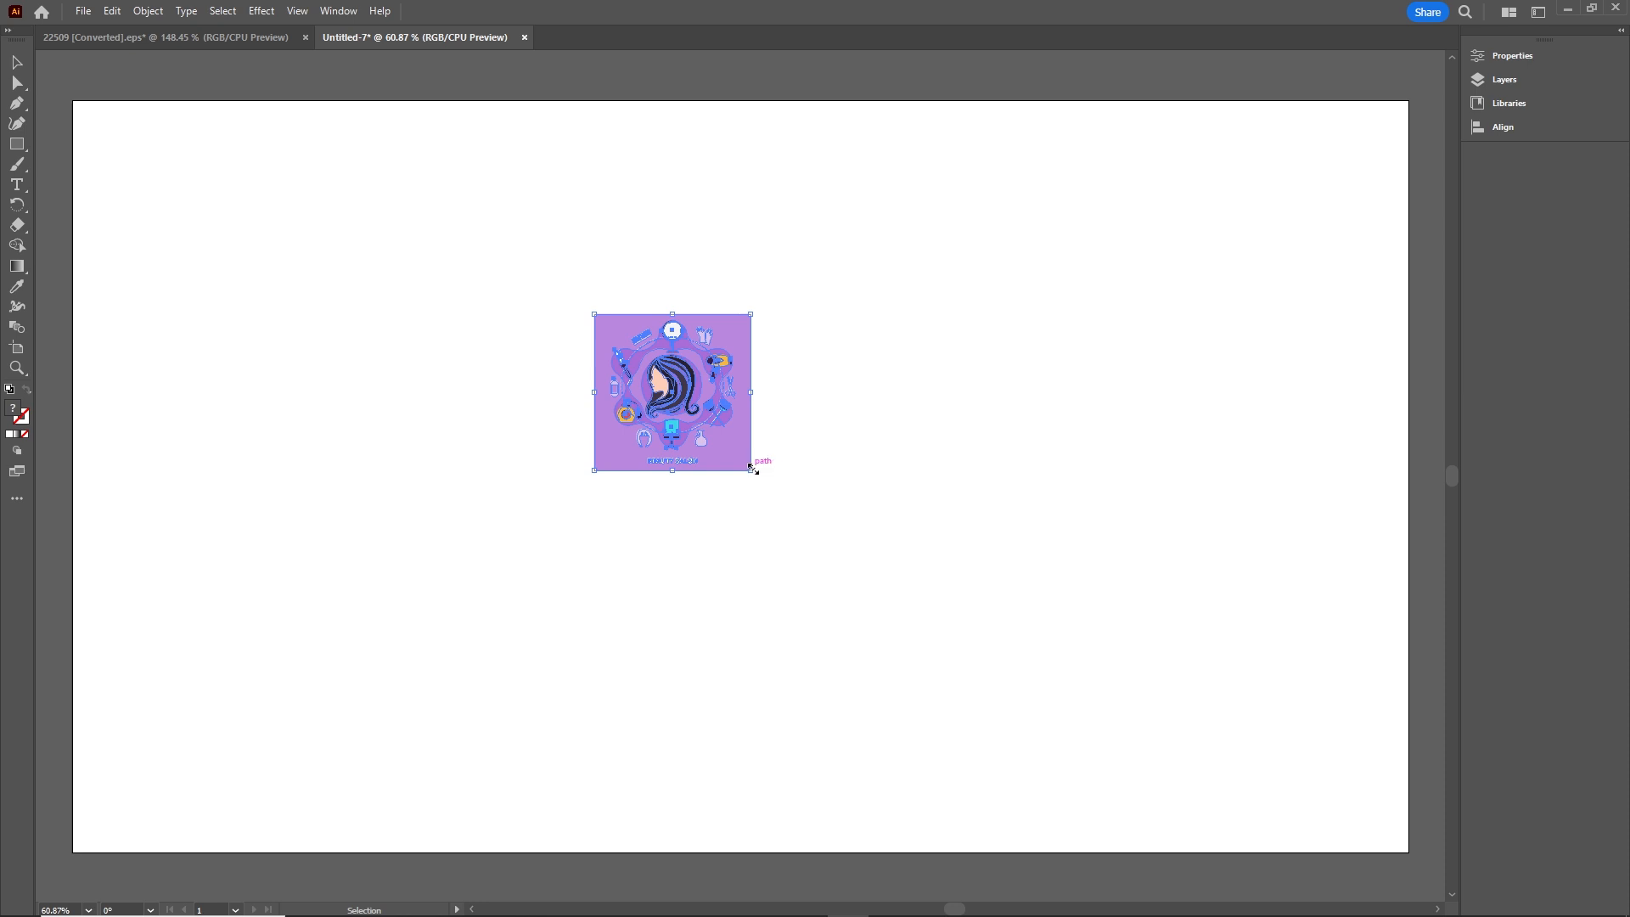
# Enlarge the Beauty Salon panel to fill most of the artboard's height and move it near the artboard's center.
pyautogui.moveTo(751, 469); pyautogui.dragTo(989, 698)
pyautogui.moveTo(742, 415); pyautogui.dragTo(808, 456)
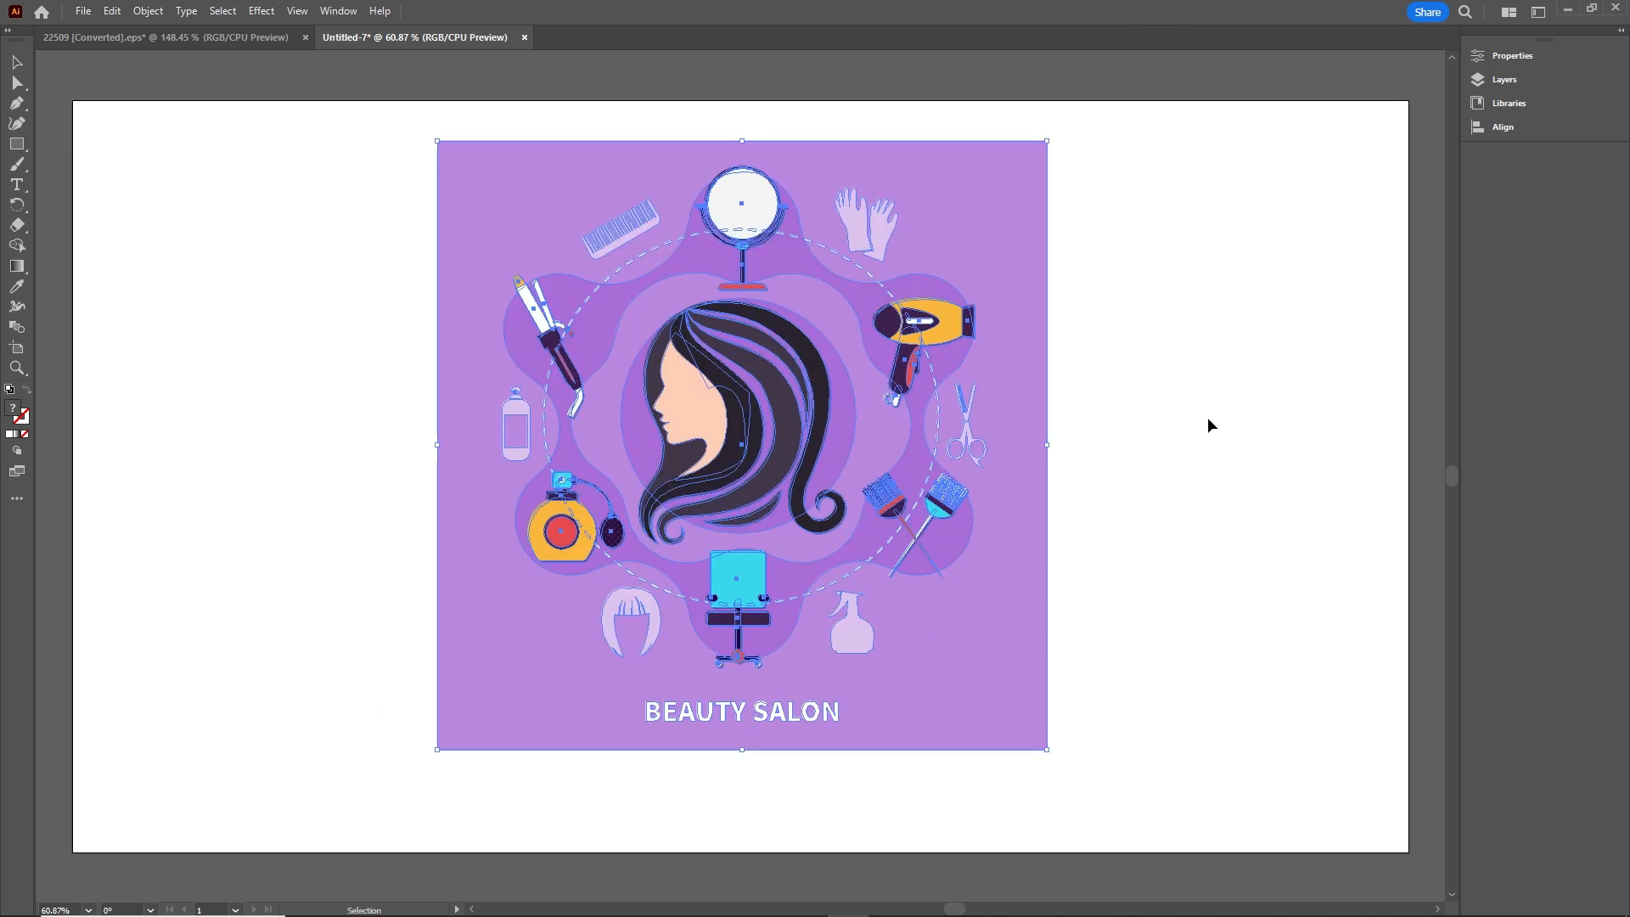
pyautogui.click(1216, 501)
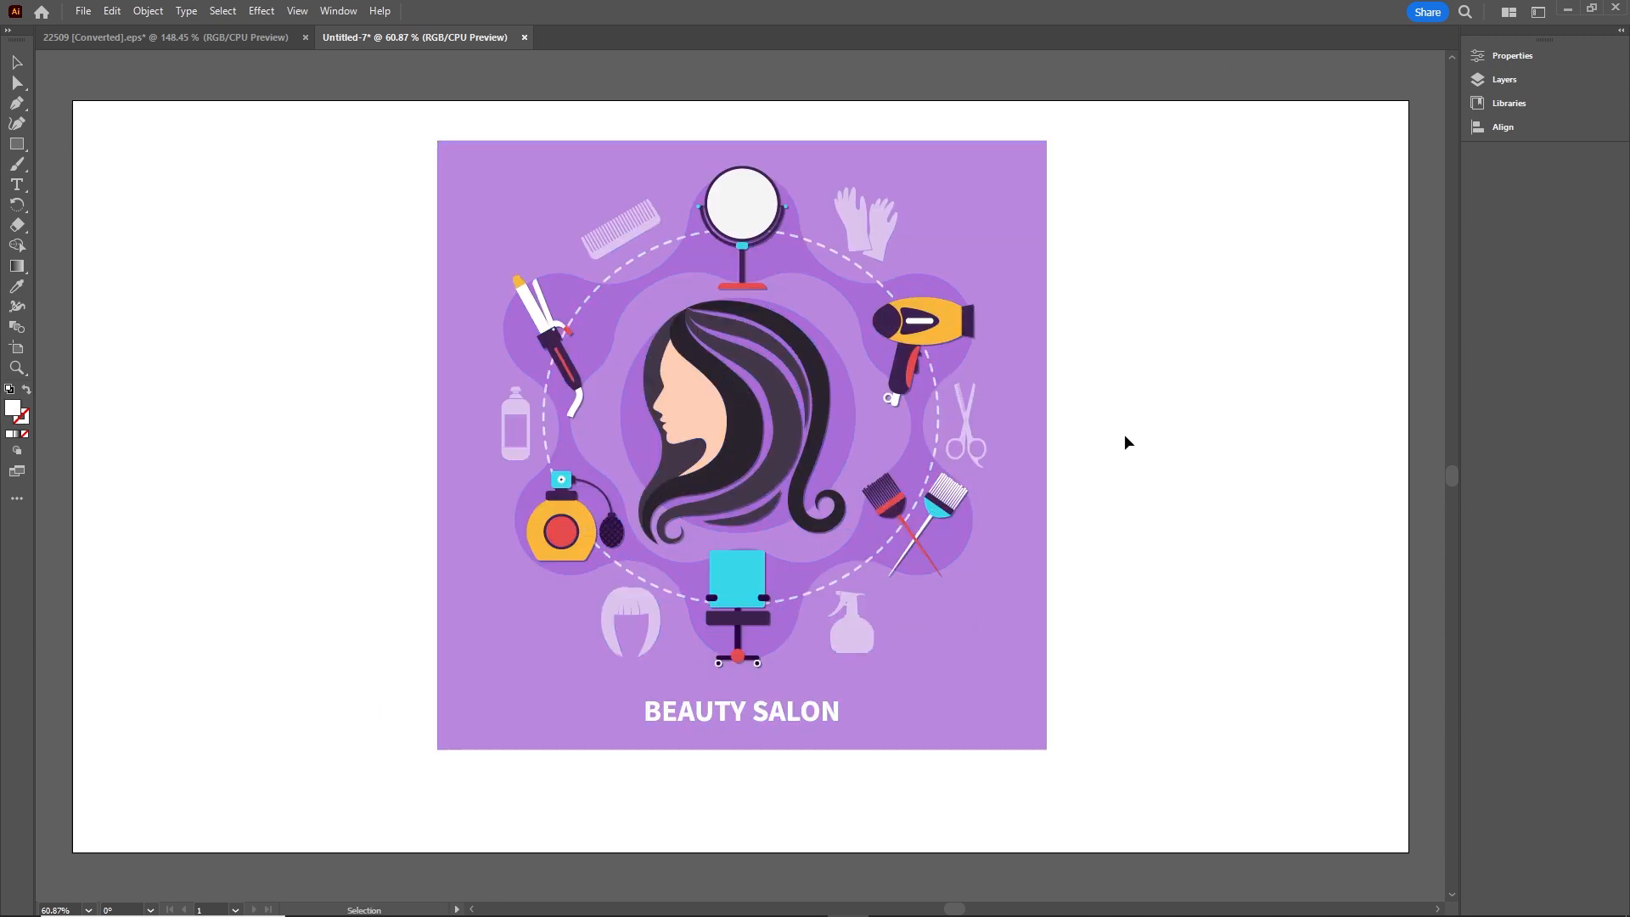
# Ungroup the Beauty Salon panel and check that the icon artwork moves separately from its background, undoing the test moves.
pyautogui.click(761, 419)
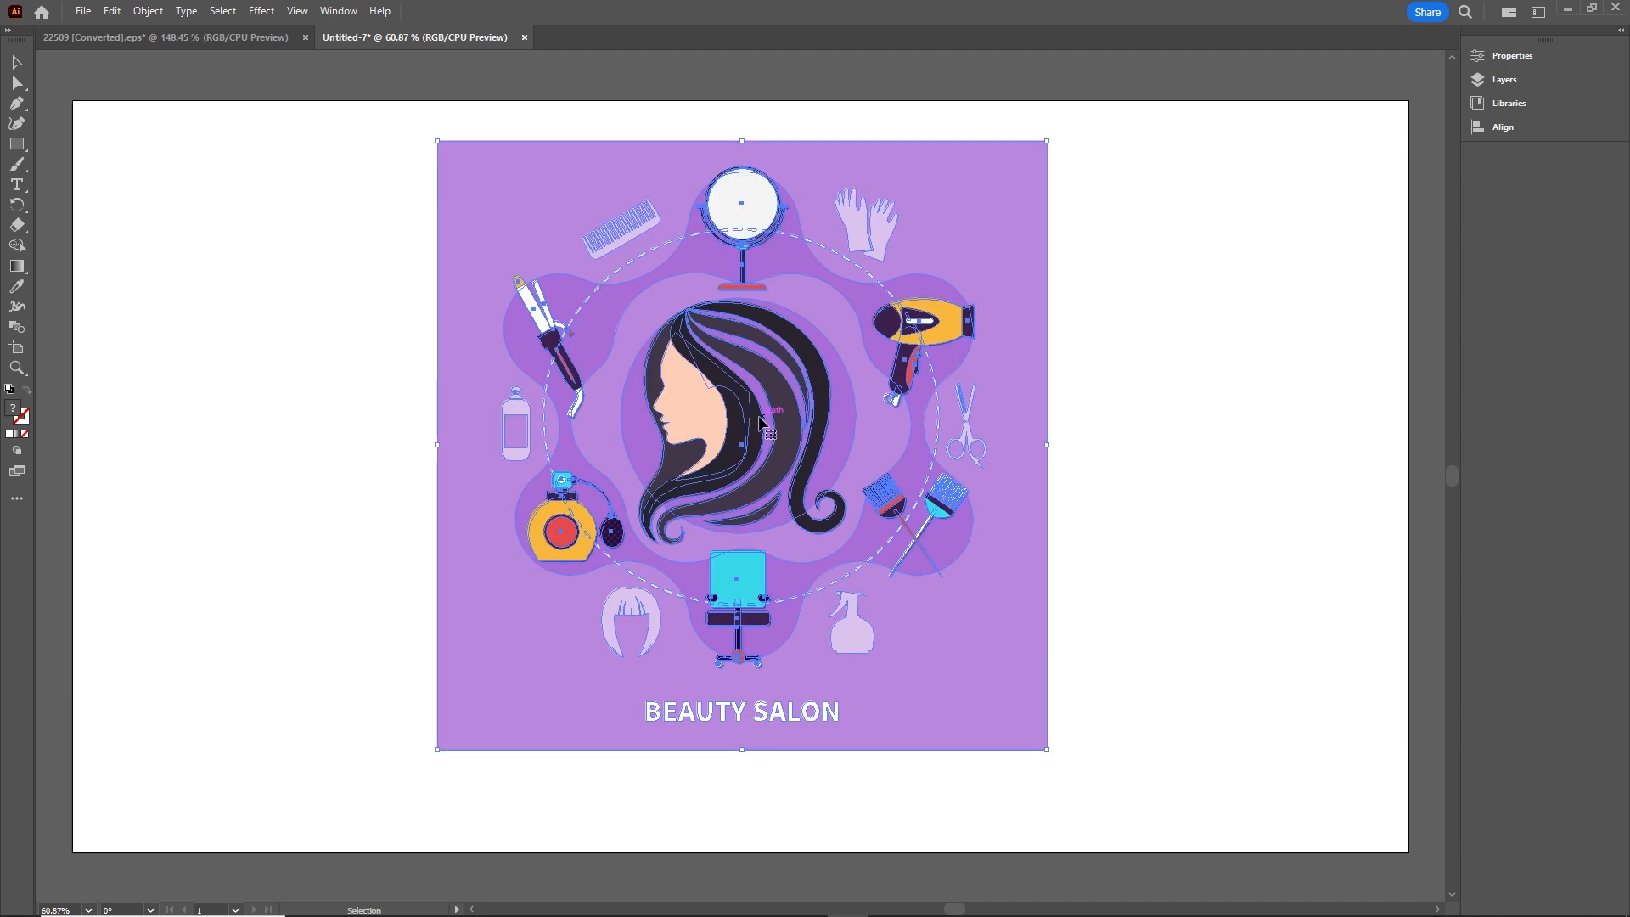
pyautogui.moveTo(761, 418); pyautogui.dragTo(570, 419)
pyautogui.hotkey('ctrl', 'z')
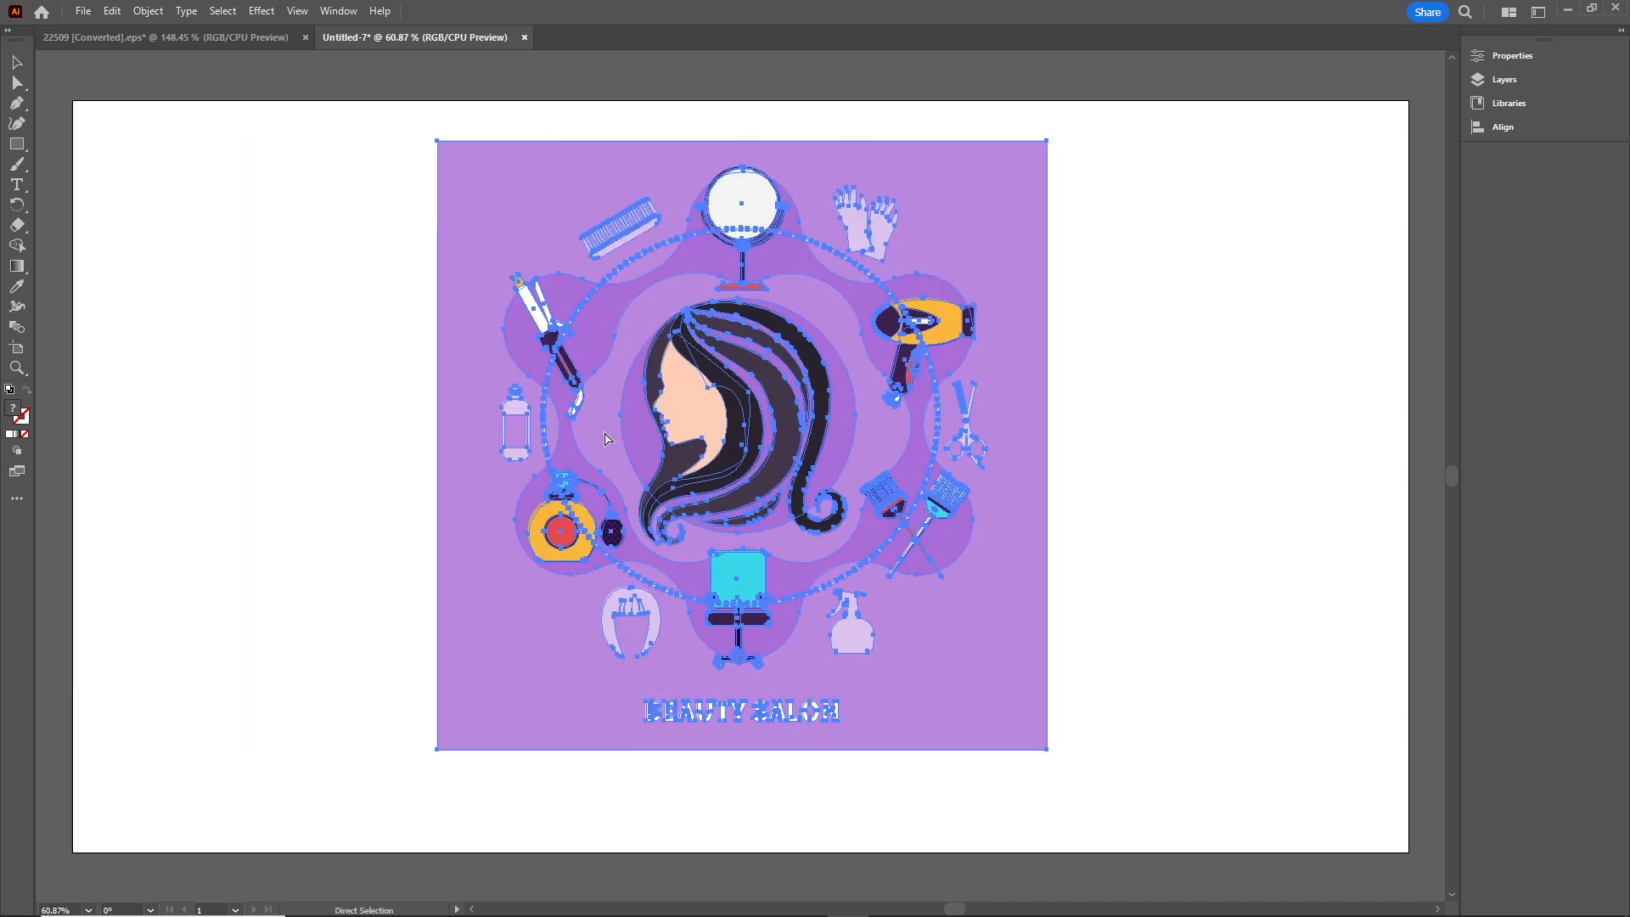
pyautogui.rightClick(743, 421)
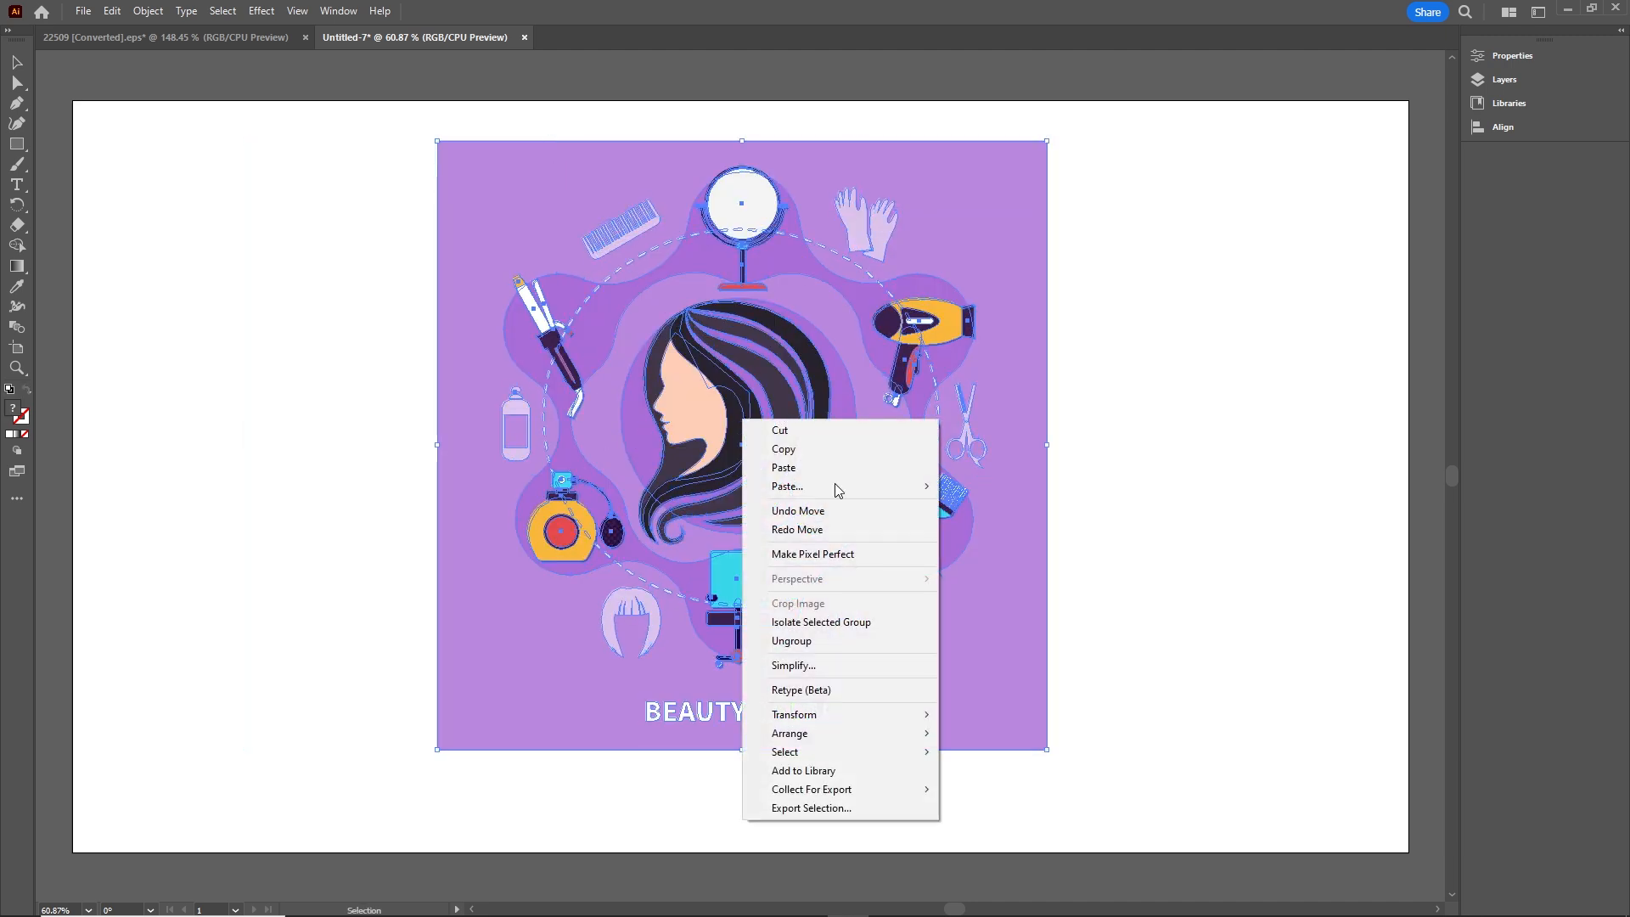
pyautogui.click(860, 640)
pyautogui.click(1240, 477)
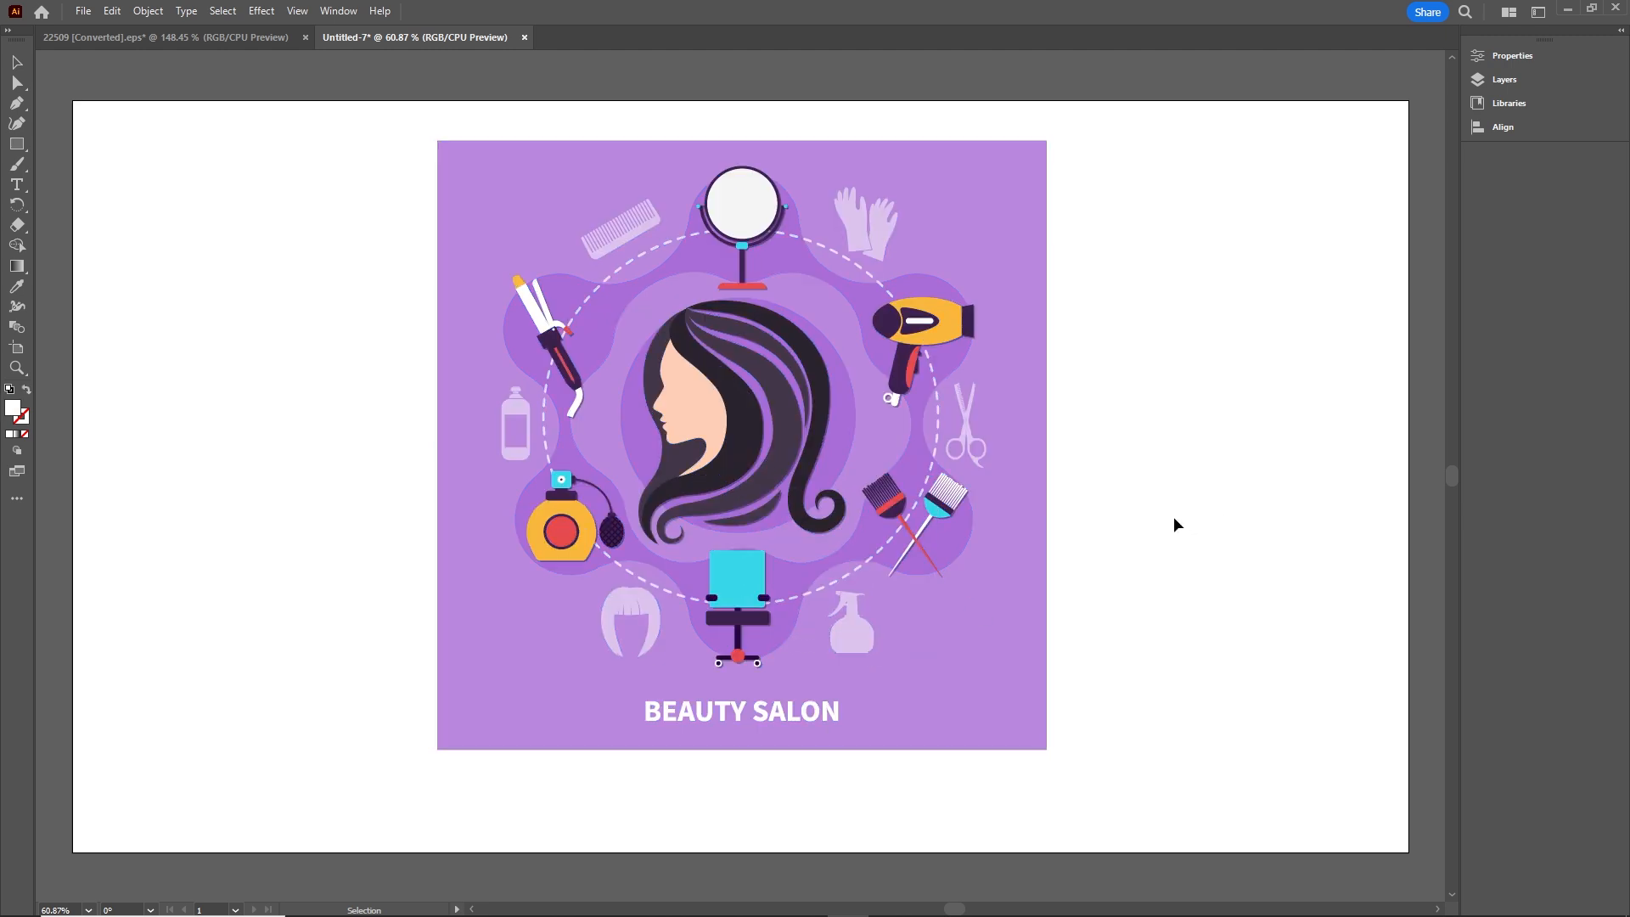
pyautogui.moveTo(773, 433); pyautogui.dragTo(489, 428)
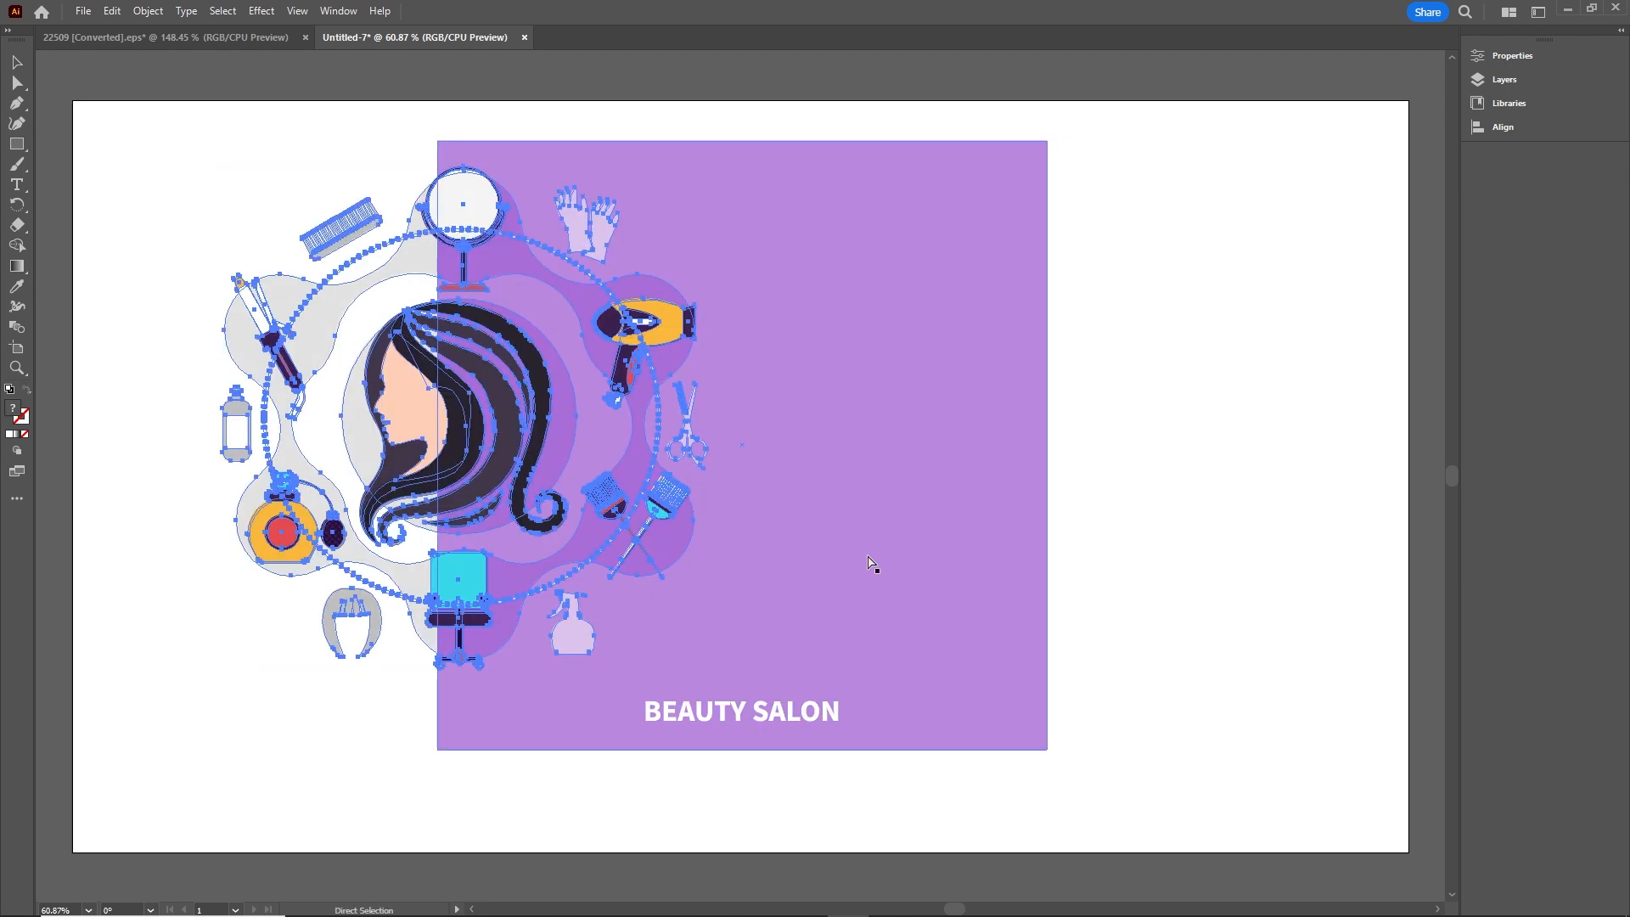
pyautogui.hotkey('ctrl', 'z')
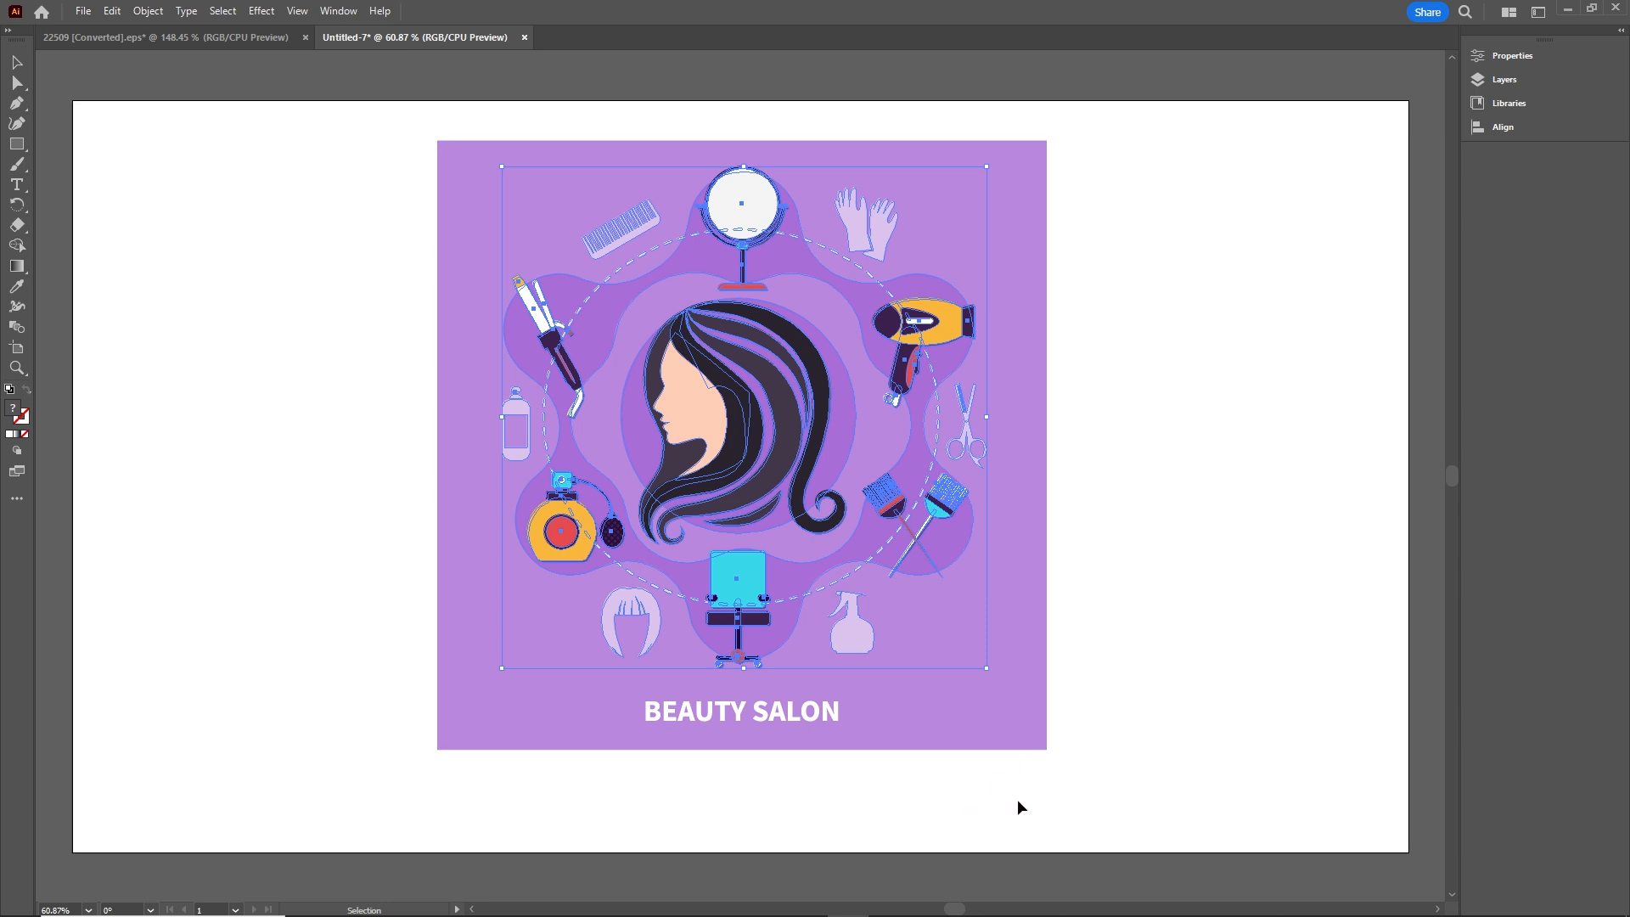
# Delete the BEAUTY SALON title beneath the icon artwork.
pyautogui.click(777, 715)
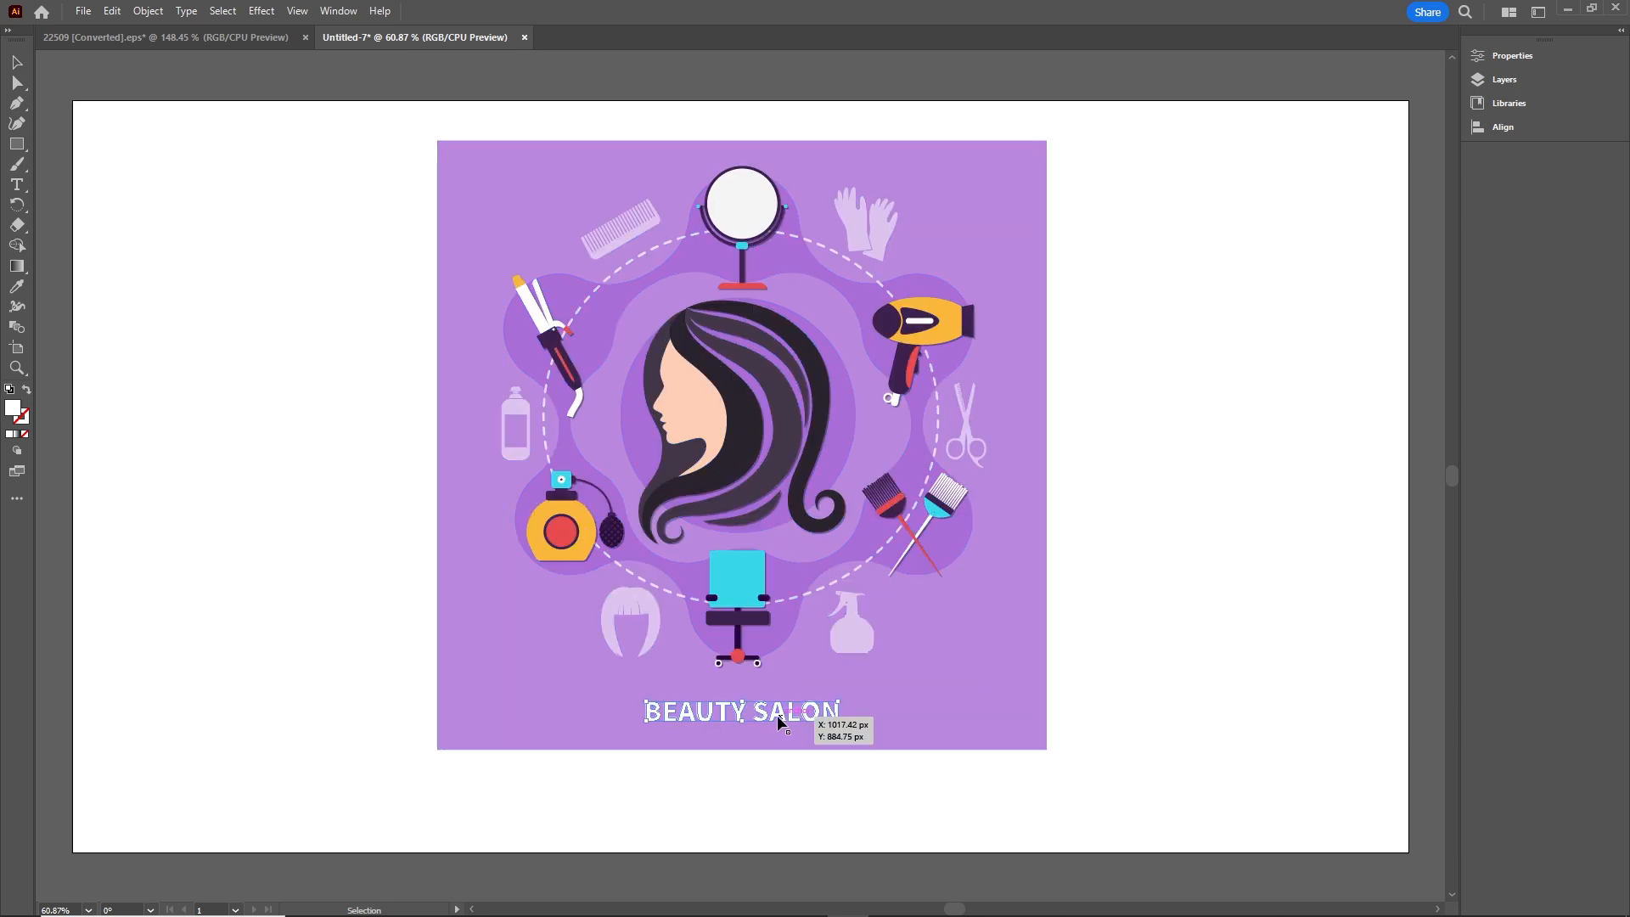
pyautogui.press('Delete')
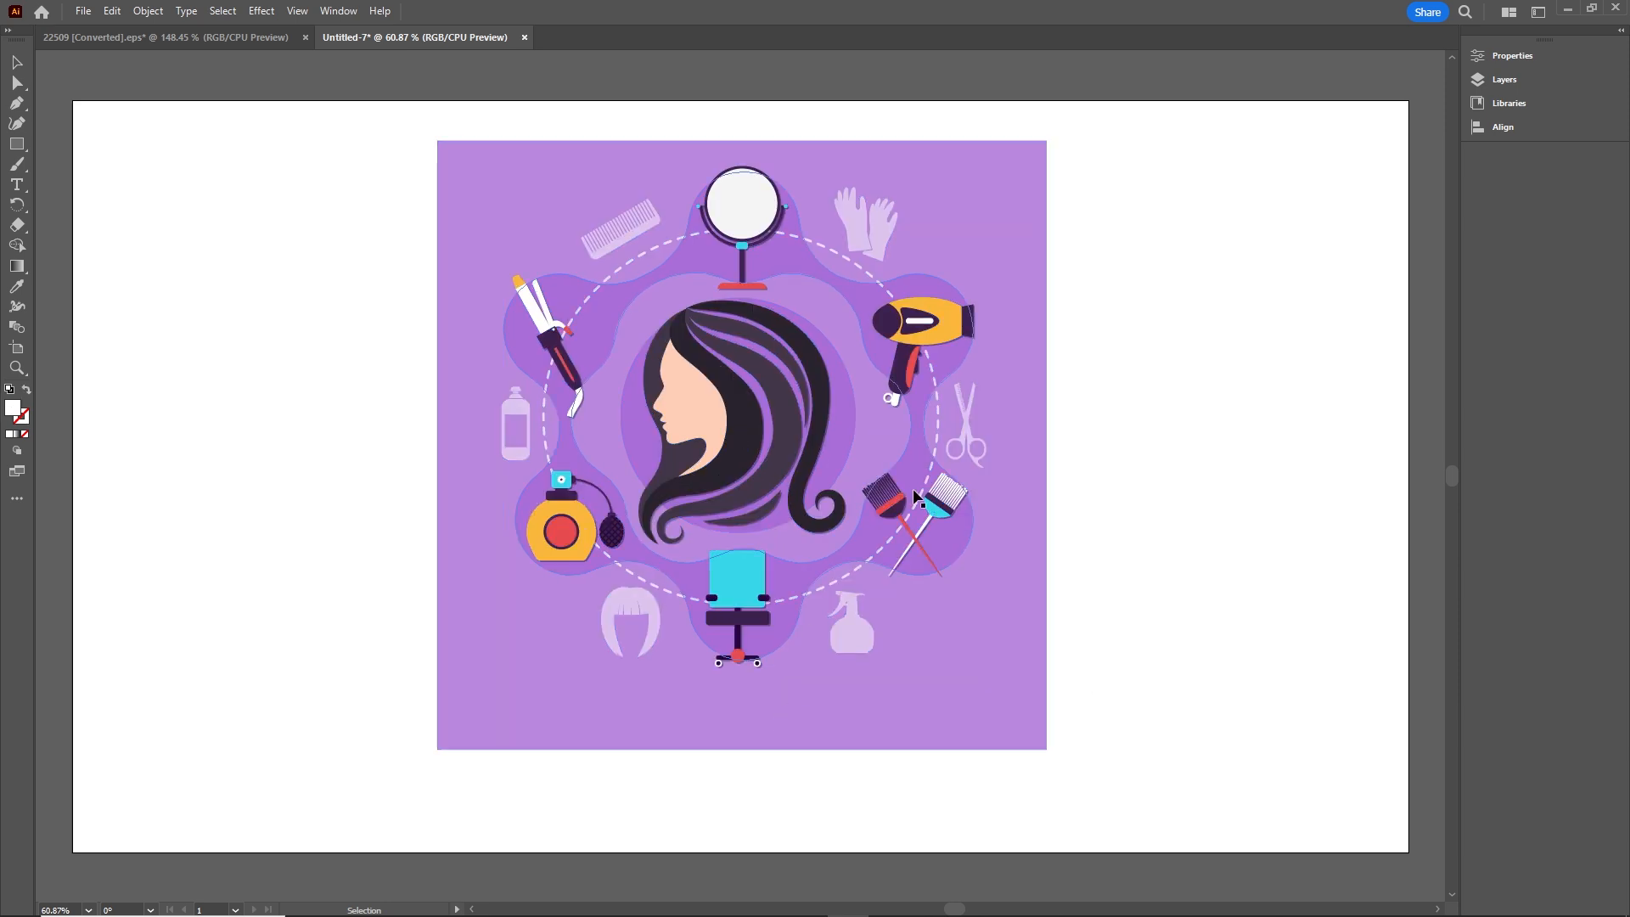
# Align the woman-and-tools artwork group to the artboard, centered horizontally and vertically.
pyautogui.click(807, 453)
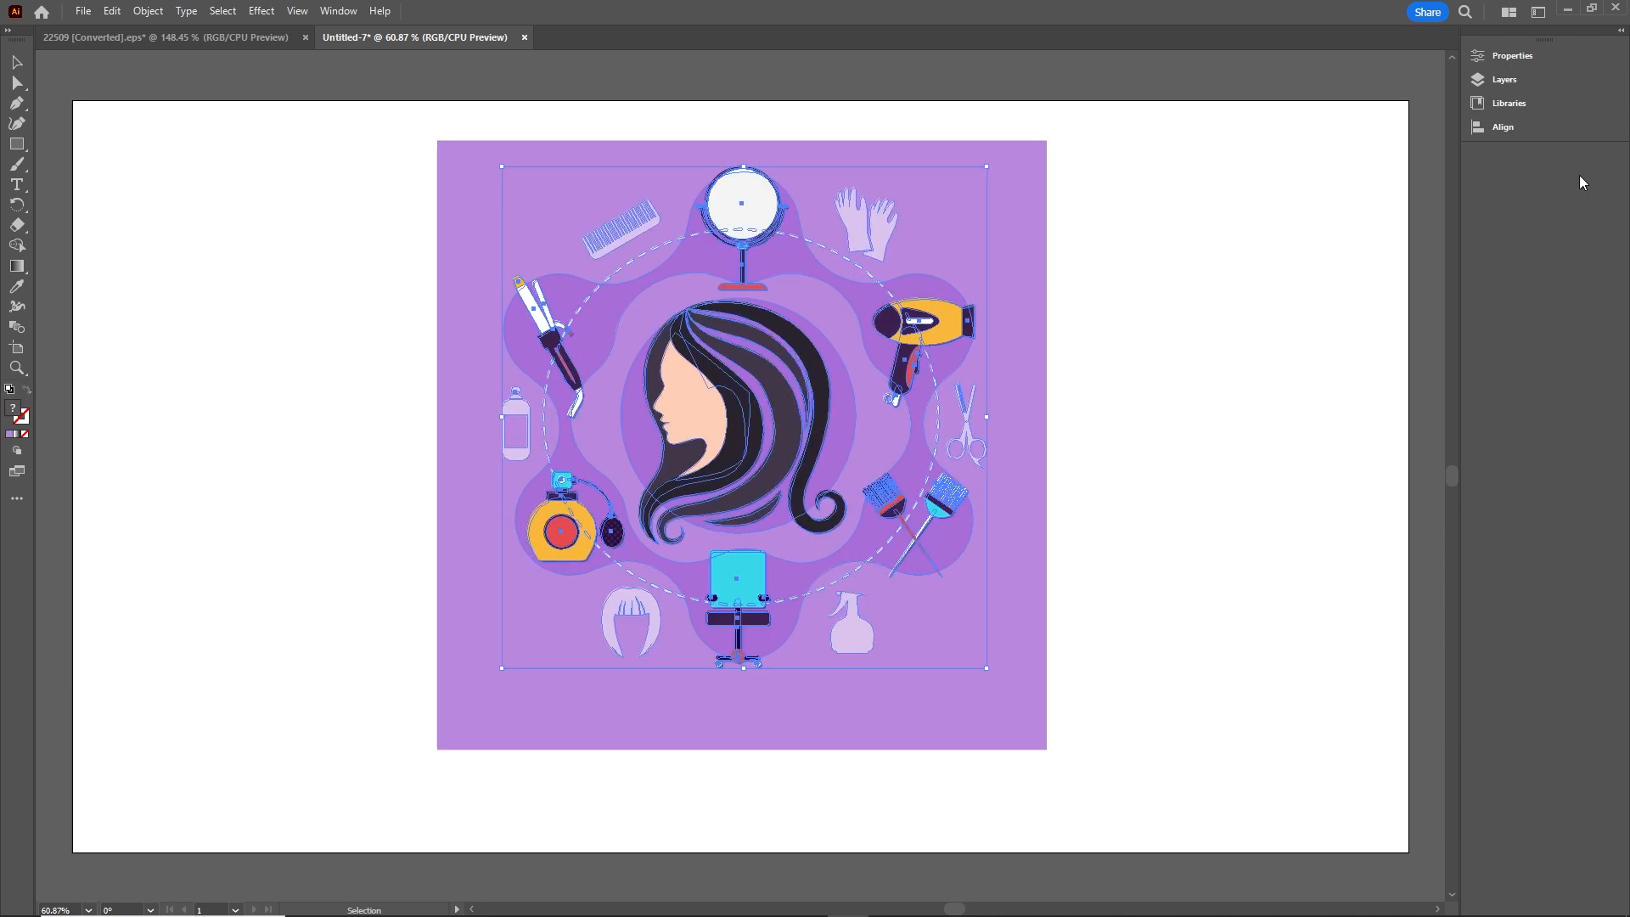
pyautogui.click(1516, 130)
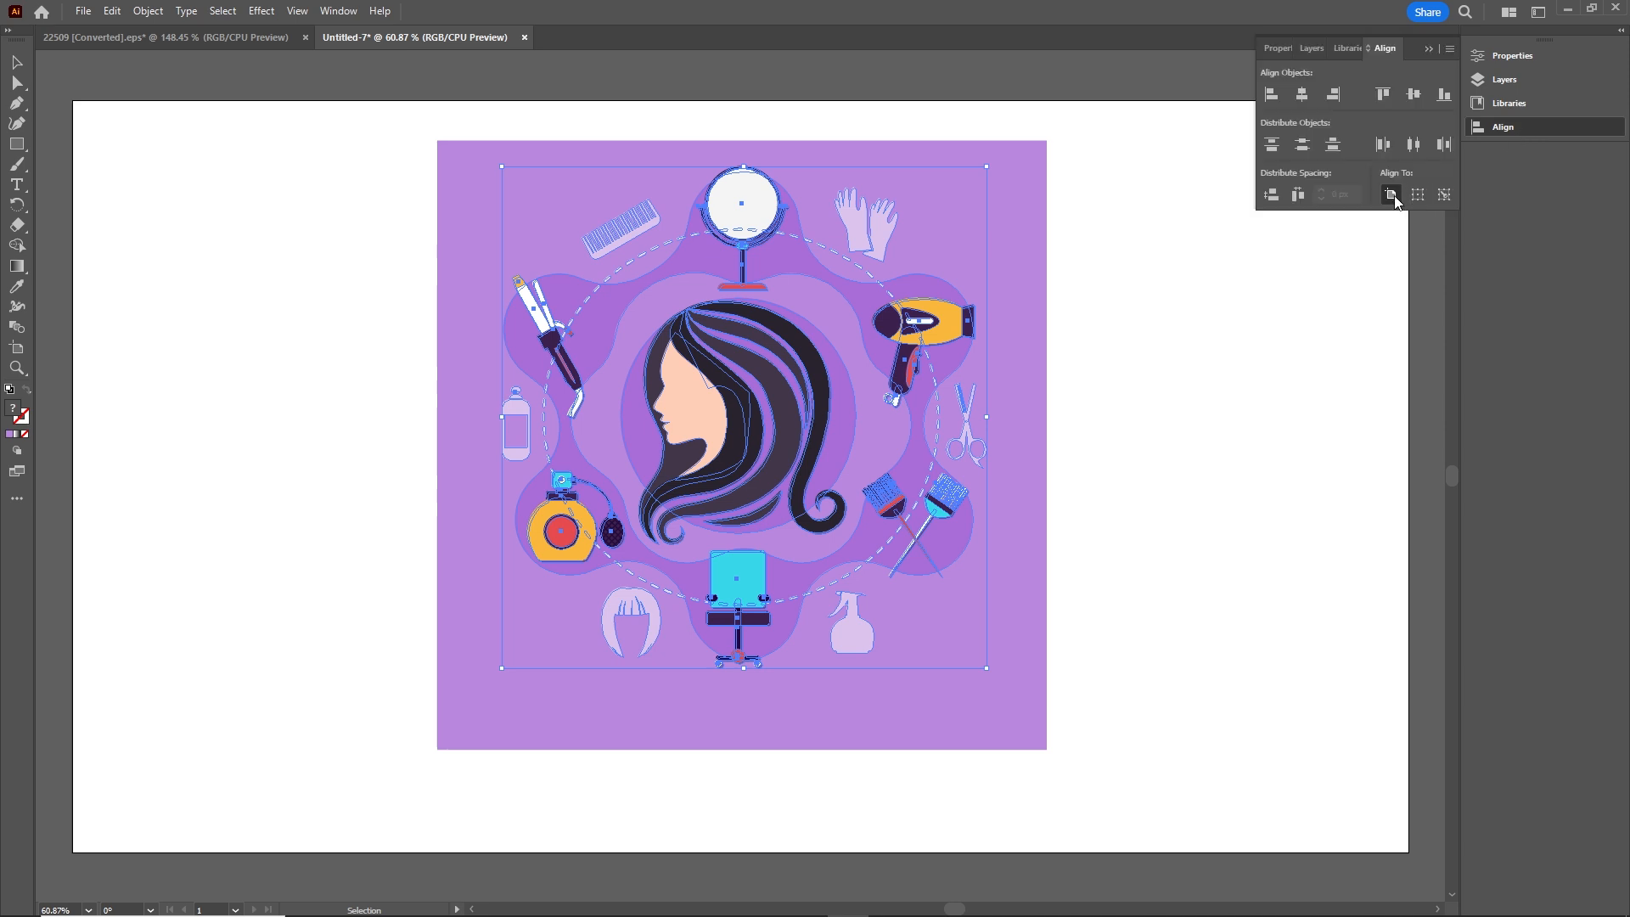
pyautogui.click(1301, 95)
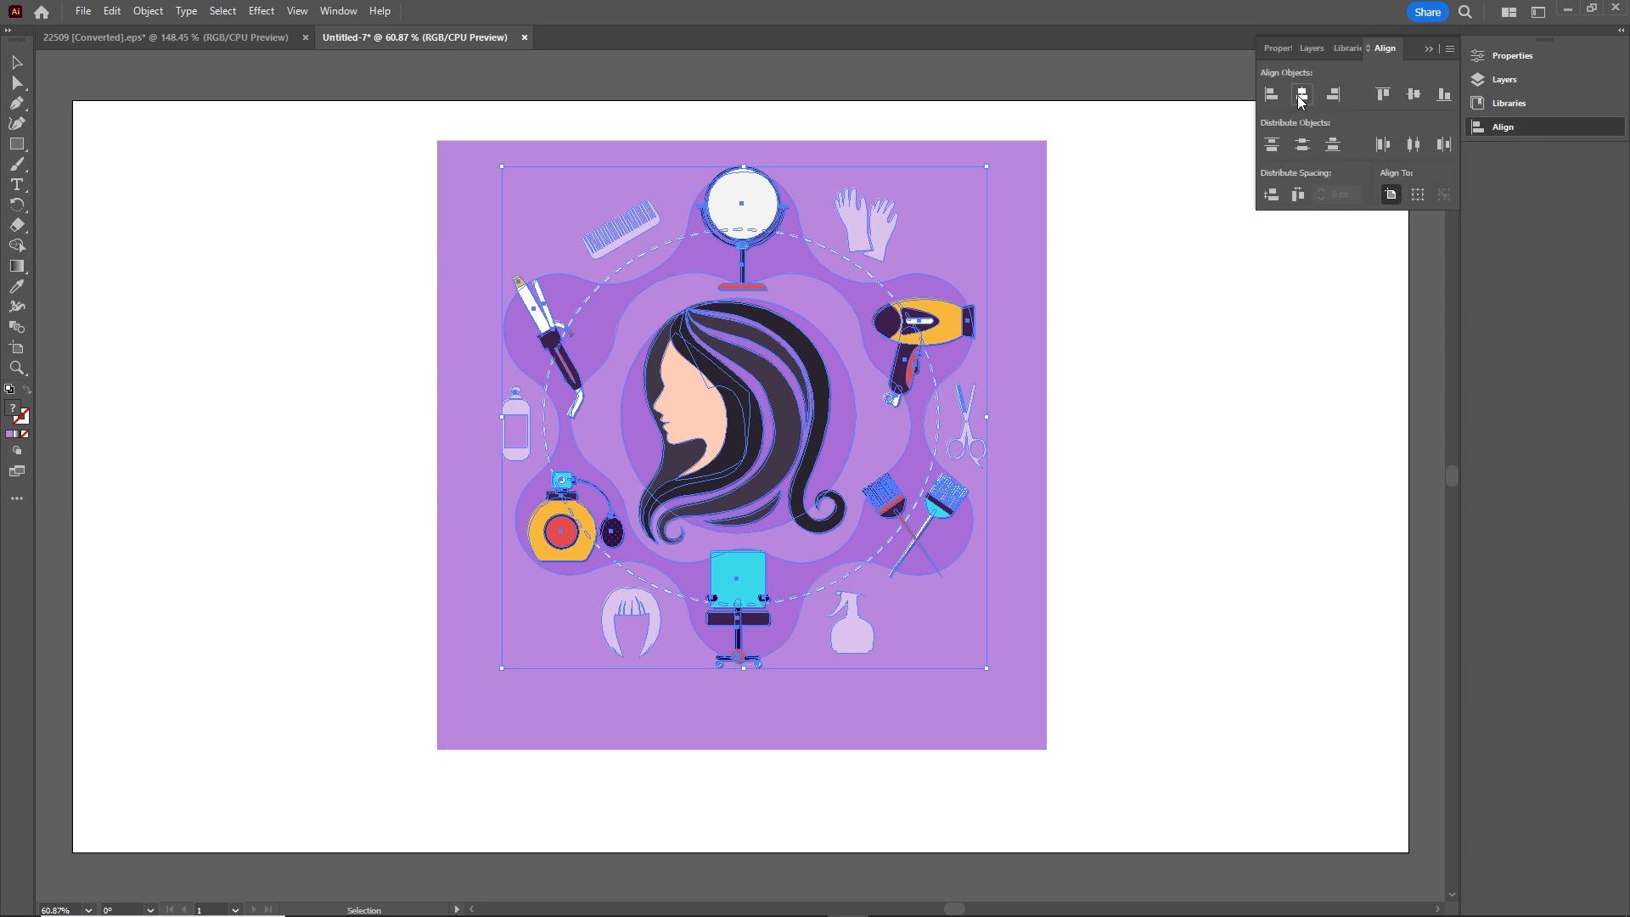
pyautogui.click(1414, 95)
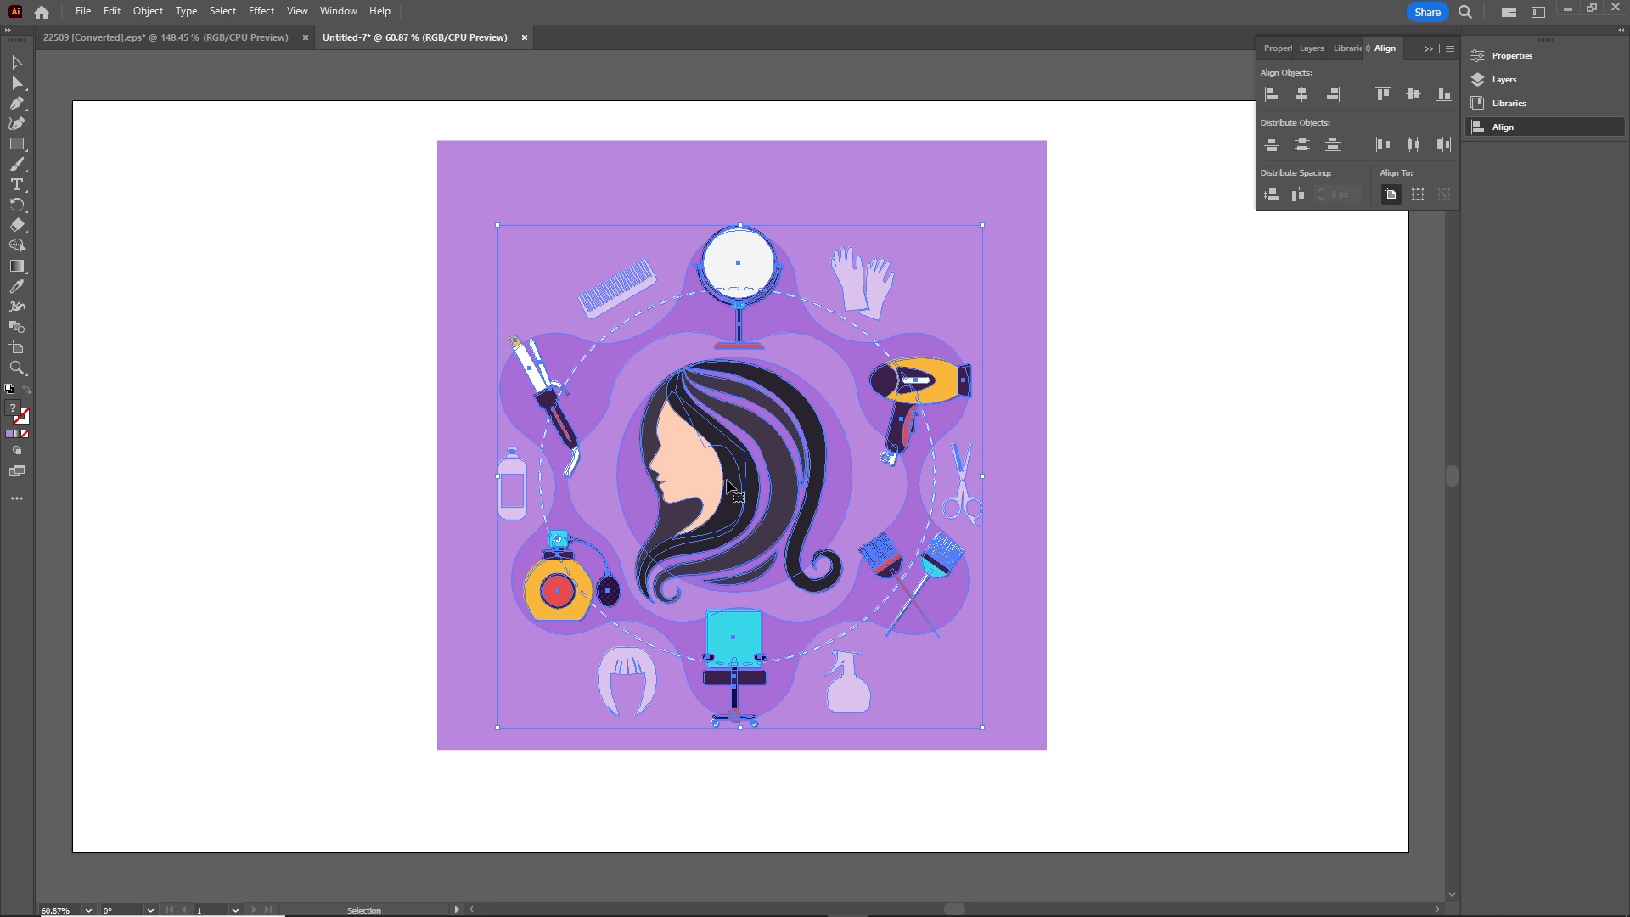
# Enlarge the woman-and-tools artwork group about its center until it nearly fills the artboard's height, after undoing a test move.
pyautogui.moveTo(727, 486); pyautogui.dragTo(731, 381)
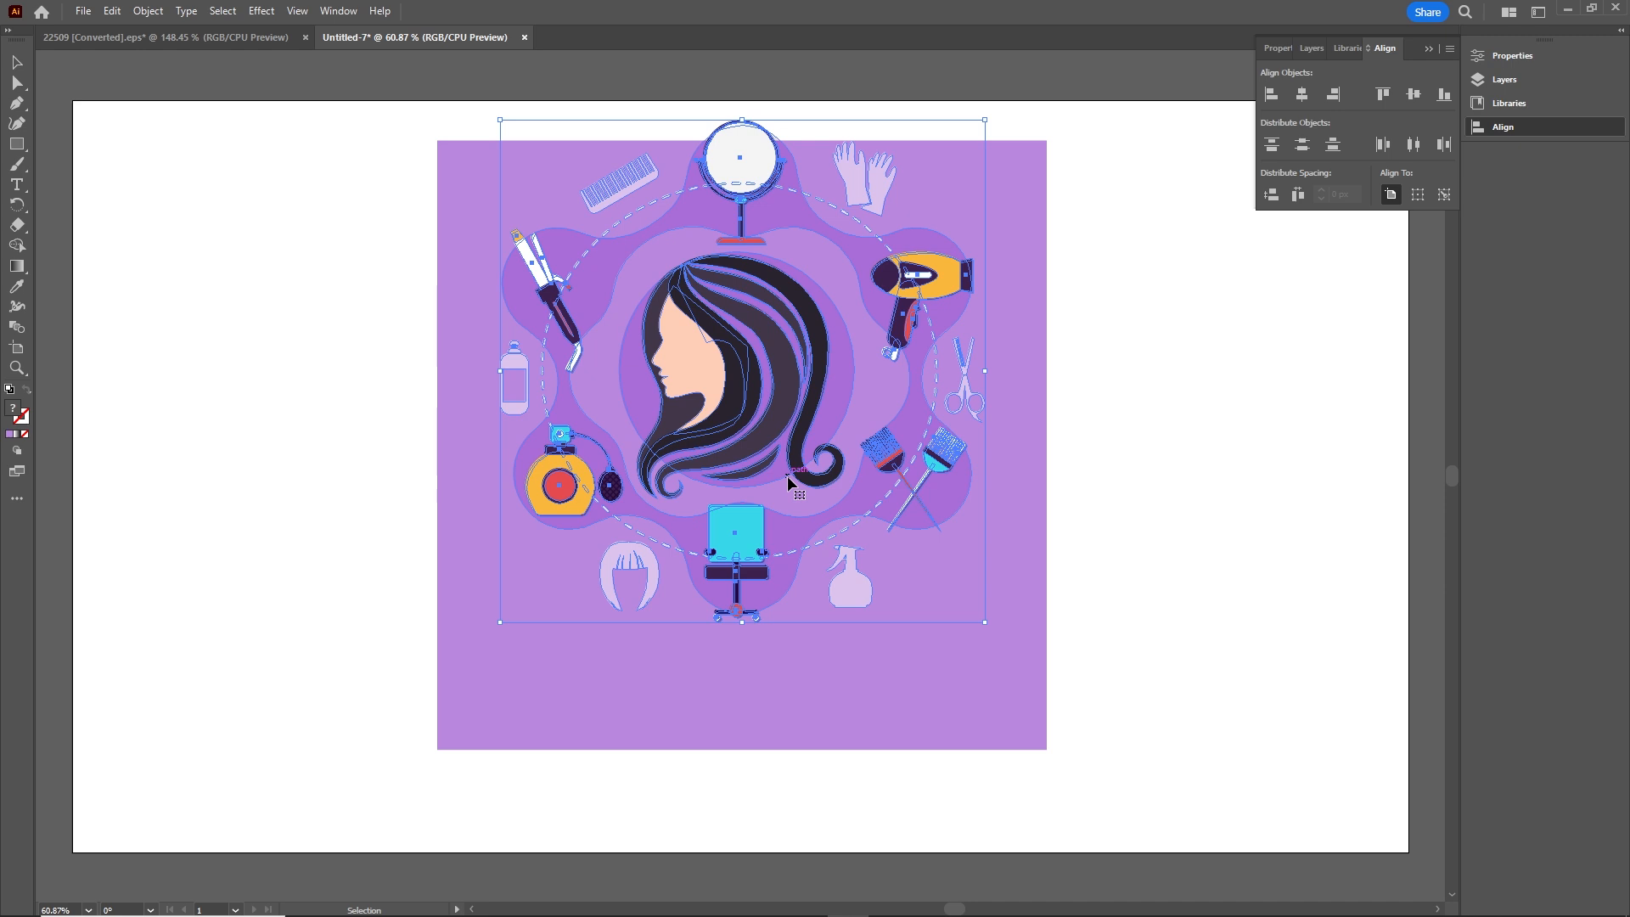
pyautogui.hotkey('ctrl', 'z')
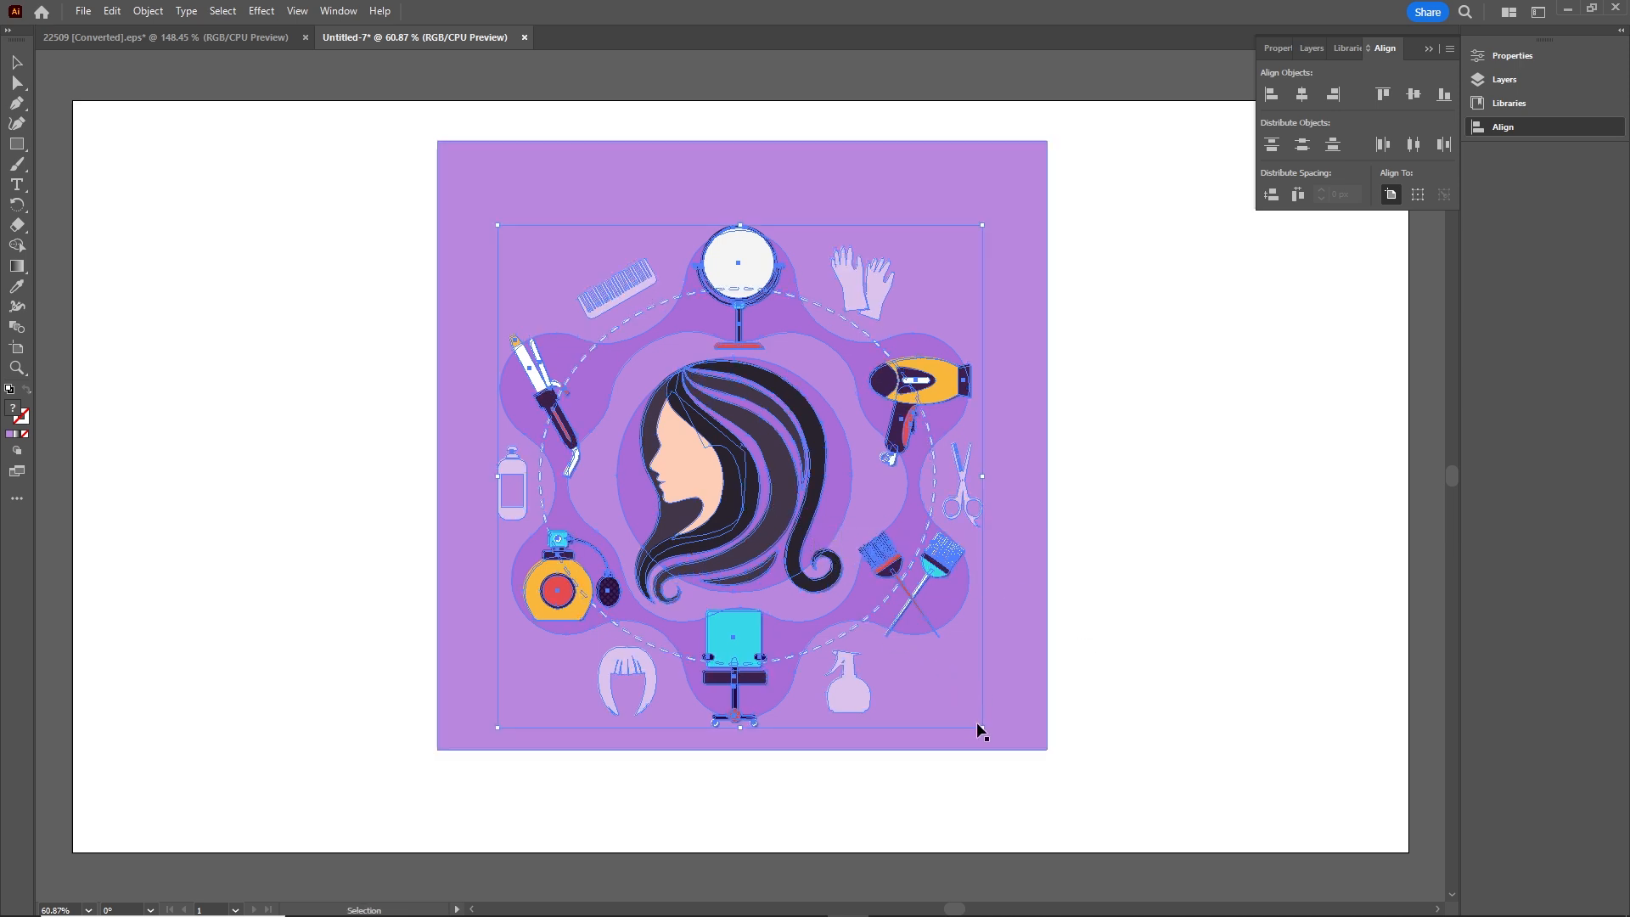
pyautogui.moveTo(981, 727); pyautogui.dragTo(1058, 803)
pyautogui.click(1152, 684)
pyautogui.press('a')
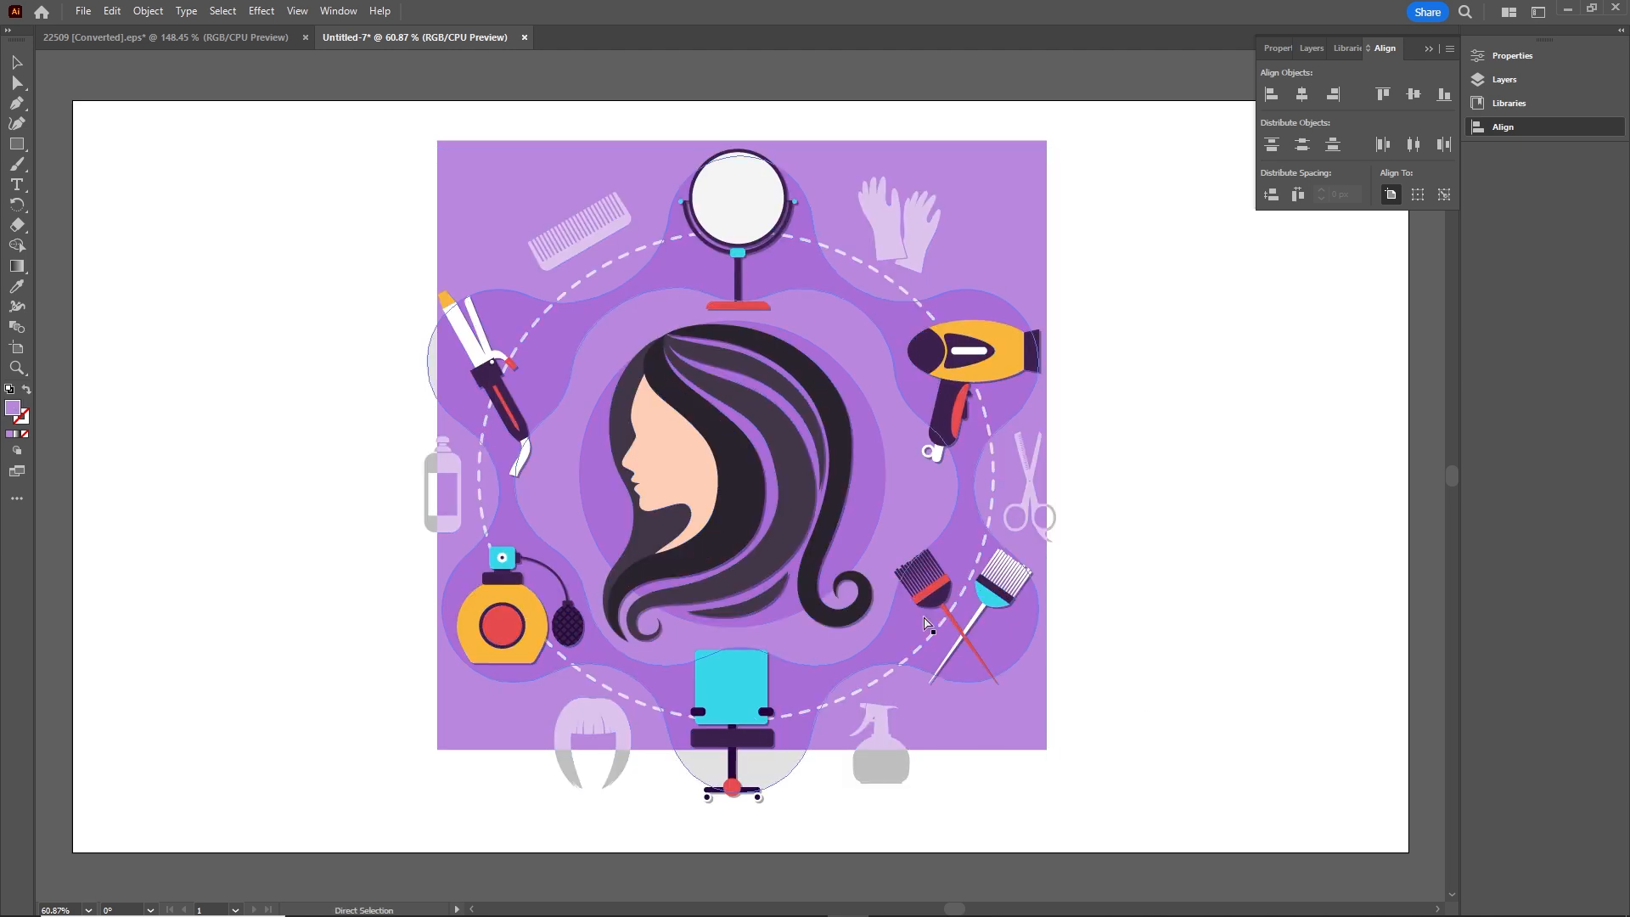
# Stretch the purple background rectangle down to the artboard's lower edge and outward past both of its sides.
pyautogui.hscroll(1, 923, 624)
pyautogui.press('v')
pyautogui.scroll(-1, 924, 624)
pyautogui.click(976, 711)
pyautogui.moveTo(758, 726); pyautogui.dragTo(774, 811)
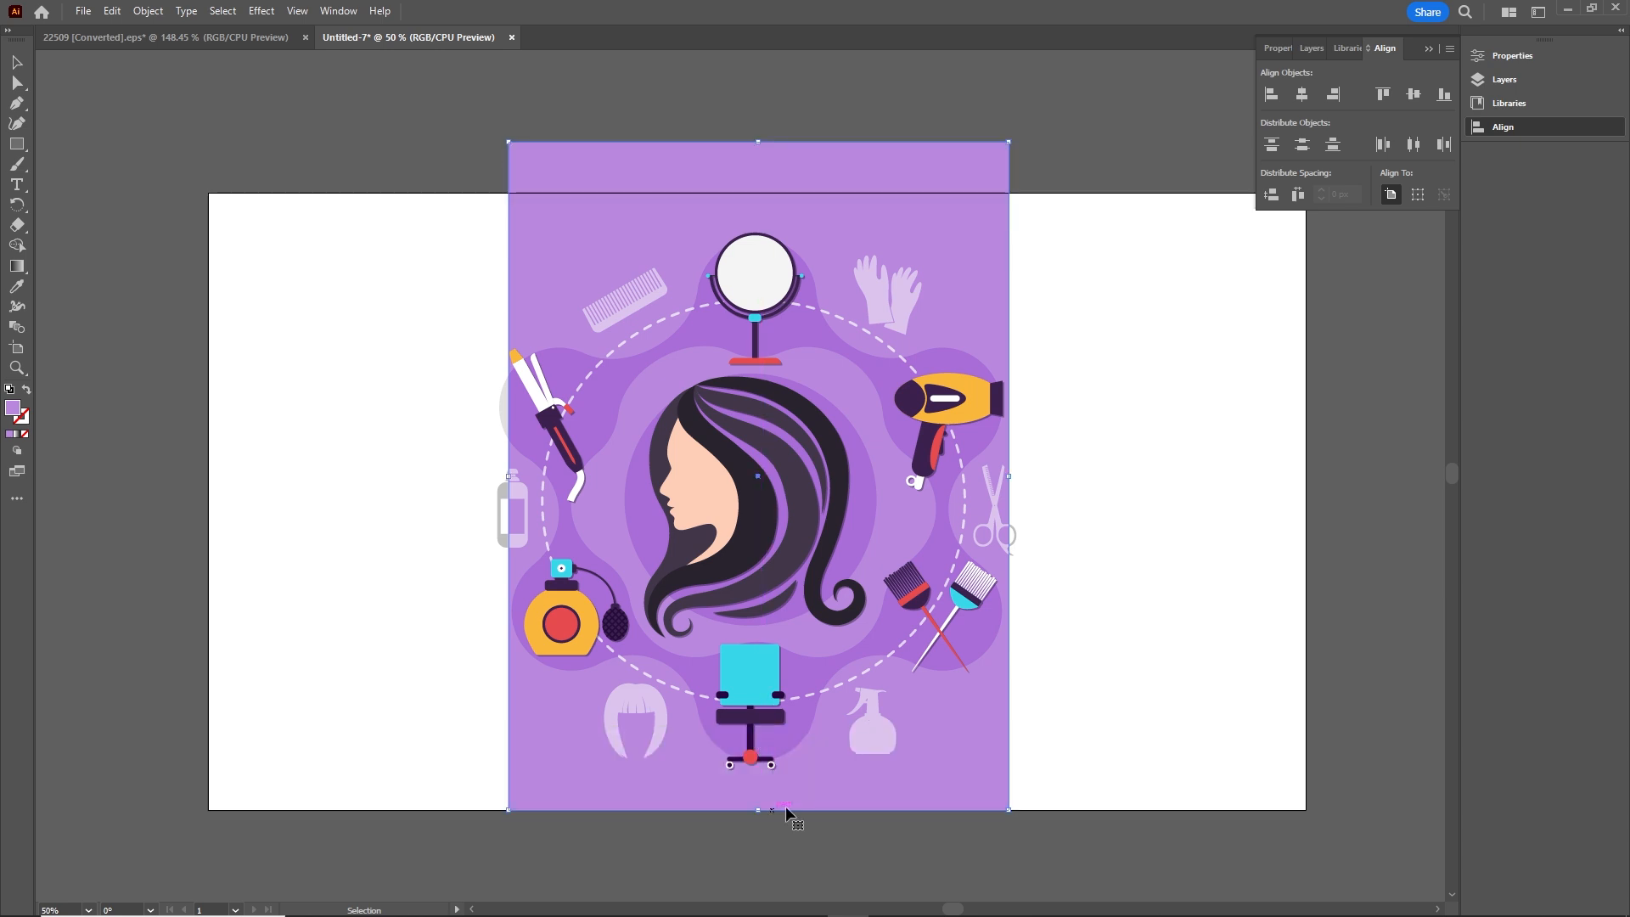
pyautogui.moveTo(1010, 470); pyautogui.dragTo(1326, 476)
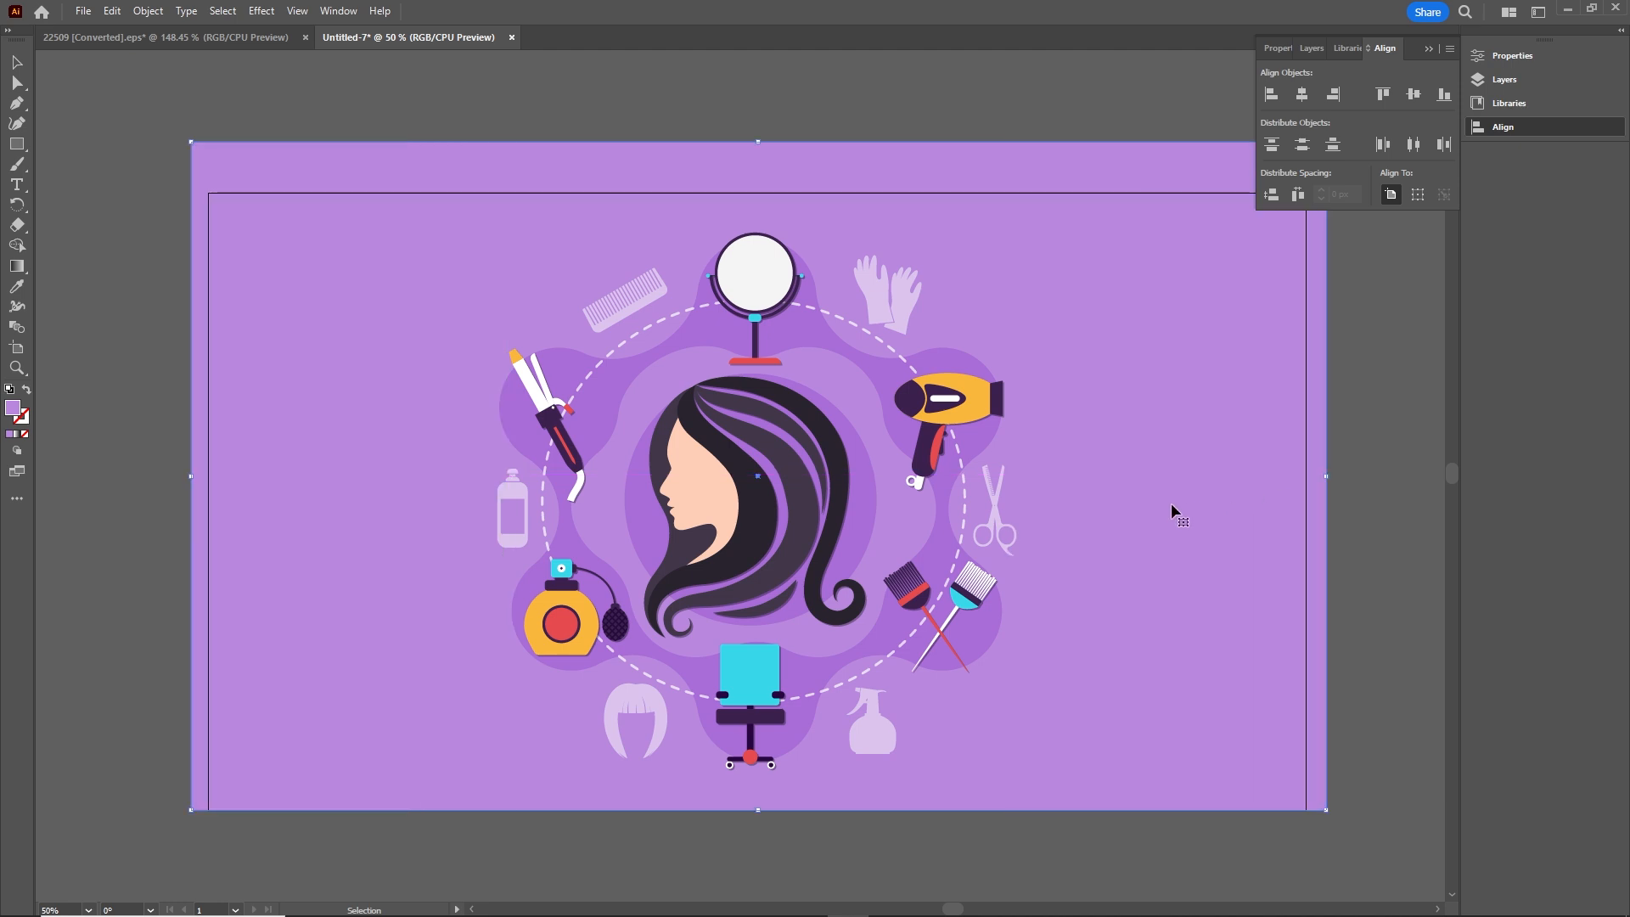
# Nudge the purple background downward until it extends evenly above and below the artboard.
pyautogui.hotkey('shift', 'Down')
pyautogui.hotkey('shift', 'Down')
pyautogui.hotkey('shift', 'Down')
pyautogui.hotkey('shift', 'Down')
pyautogui.hotkey('shift', 'Down')
pyautogui.press('Down')
pyautogui.press('Down')
pyautogui.press('Down')
pyautogui.press('Down')
pyautogui.press('Down')
pyautogui.press('Down')
pyautogui.press('Down')
pyautogui.press('Down')
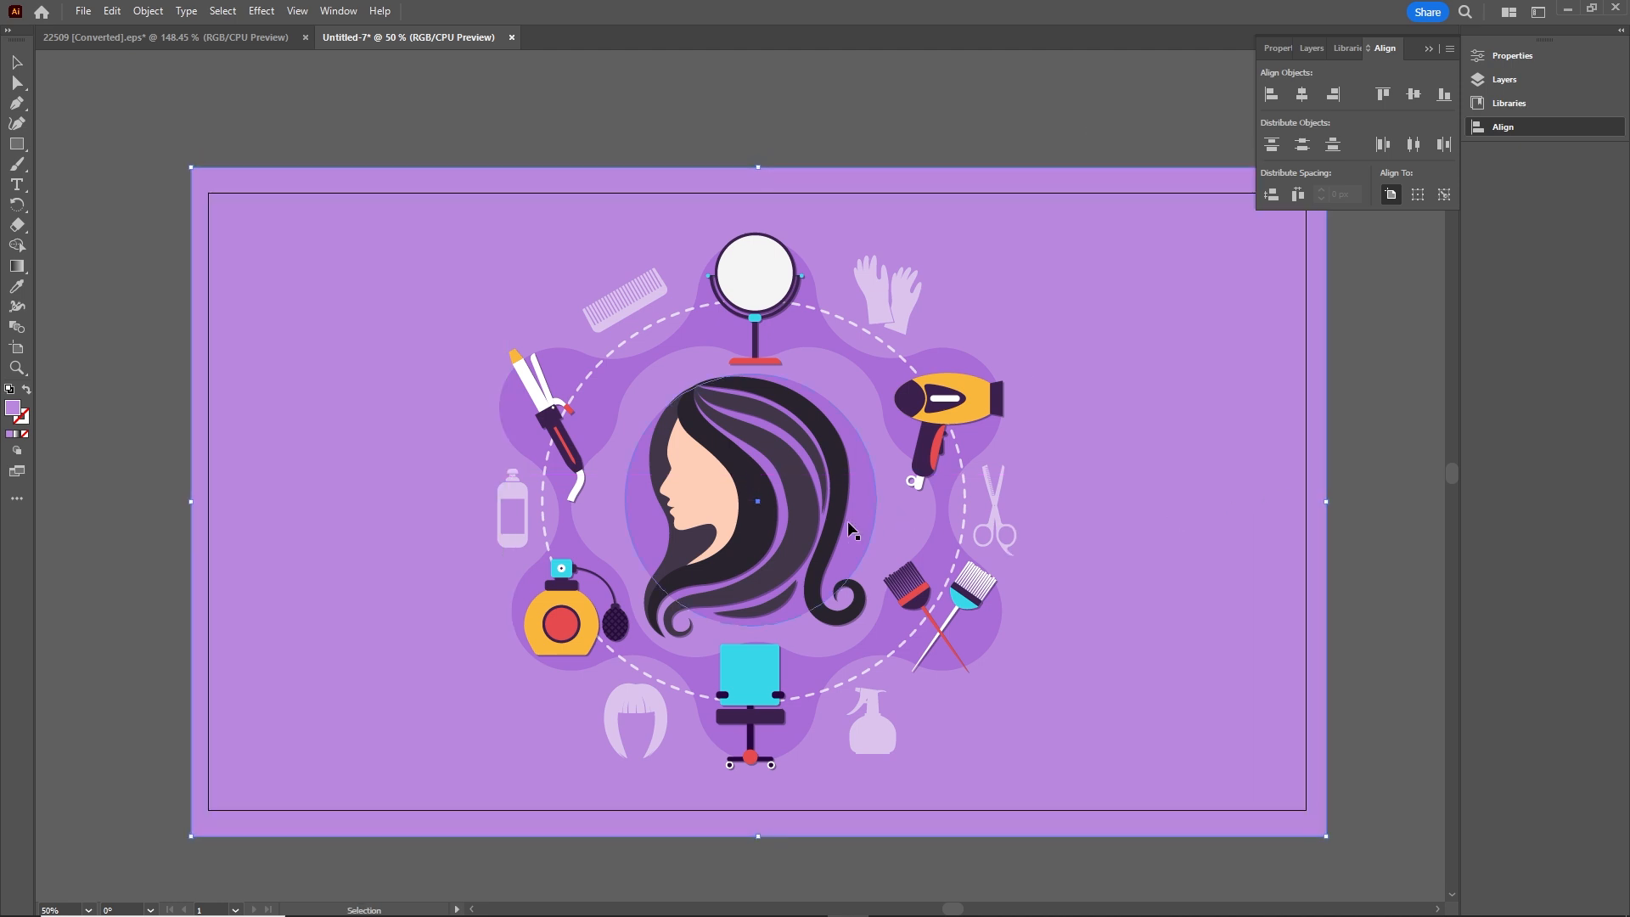
# Ungroup the artwork and check that the woman and tools move separately from the backdrop shapes and dashed circle, undoing the test move.
pyautogui.click(741, 490)
pyautogui.rightClick(742, 491)
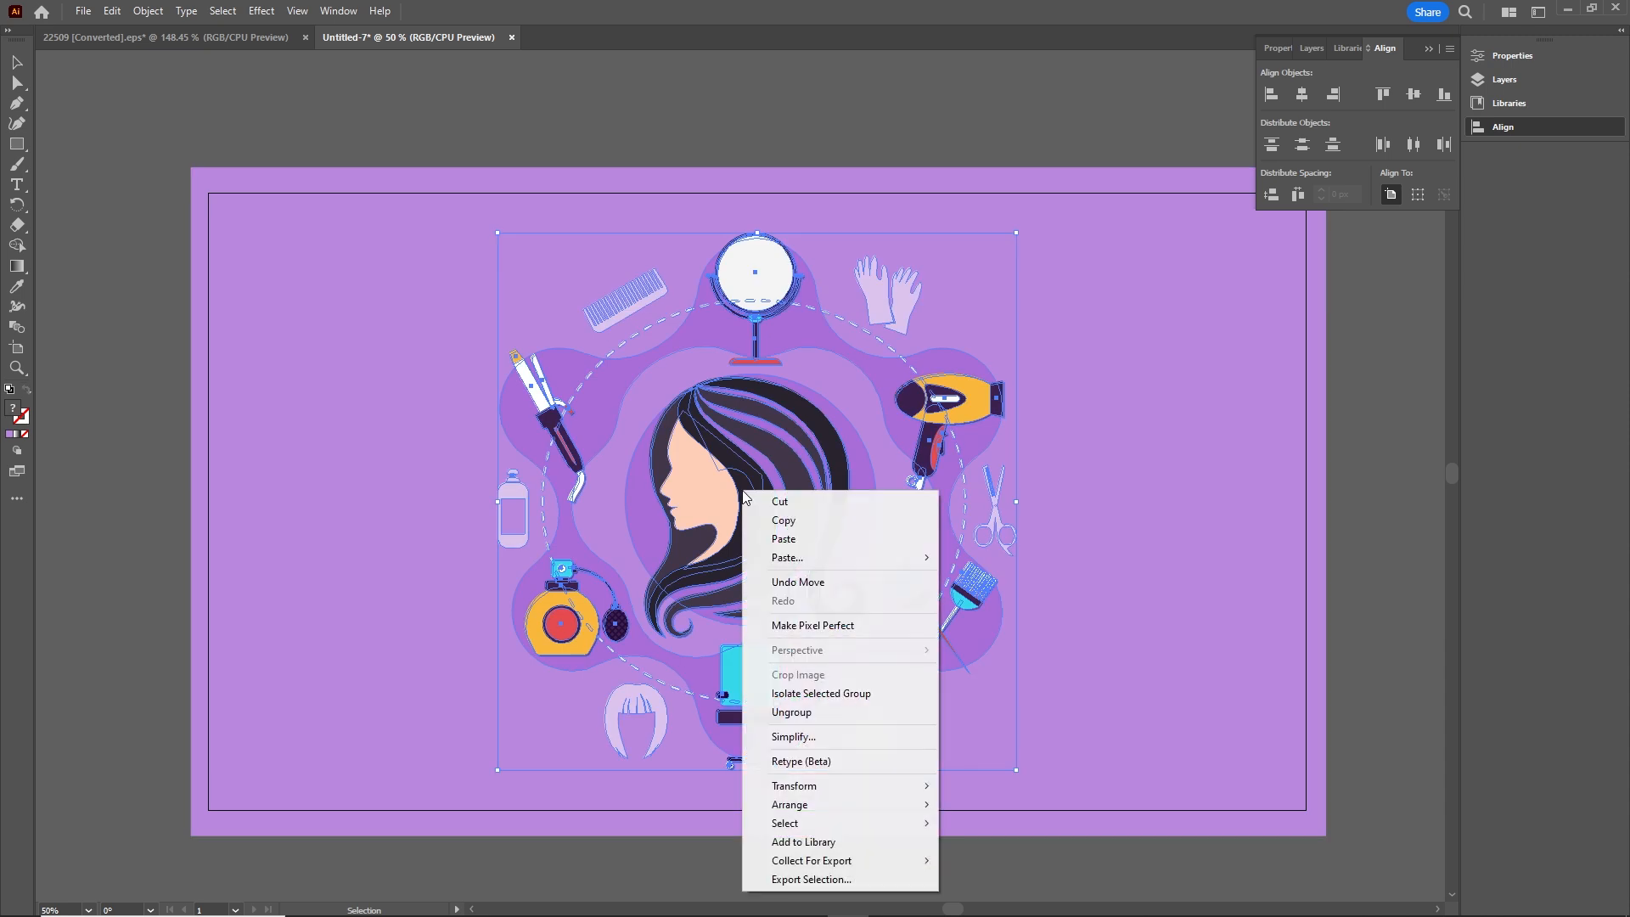
pyautogui.click(815, 713)
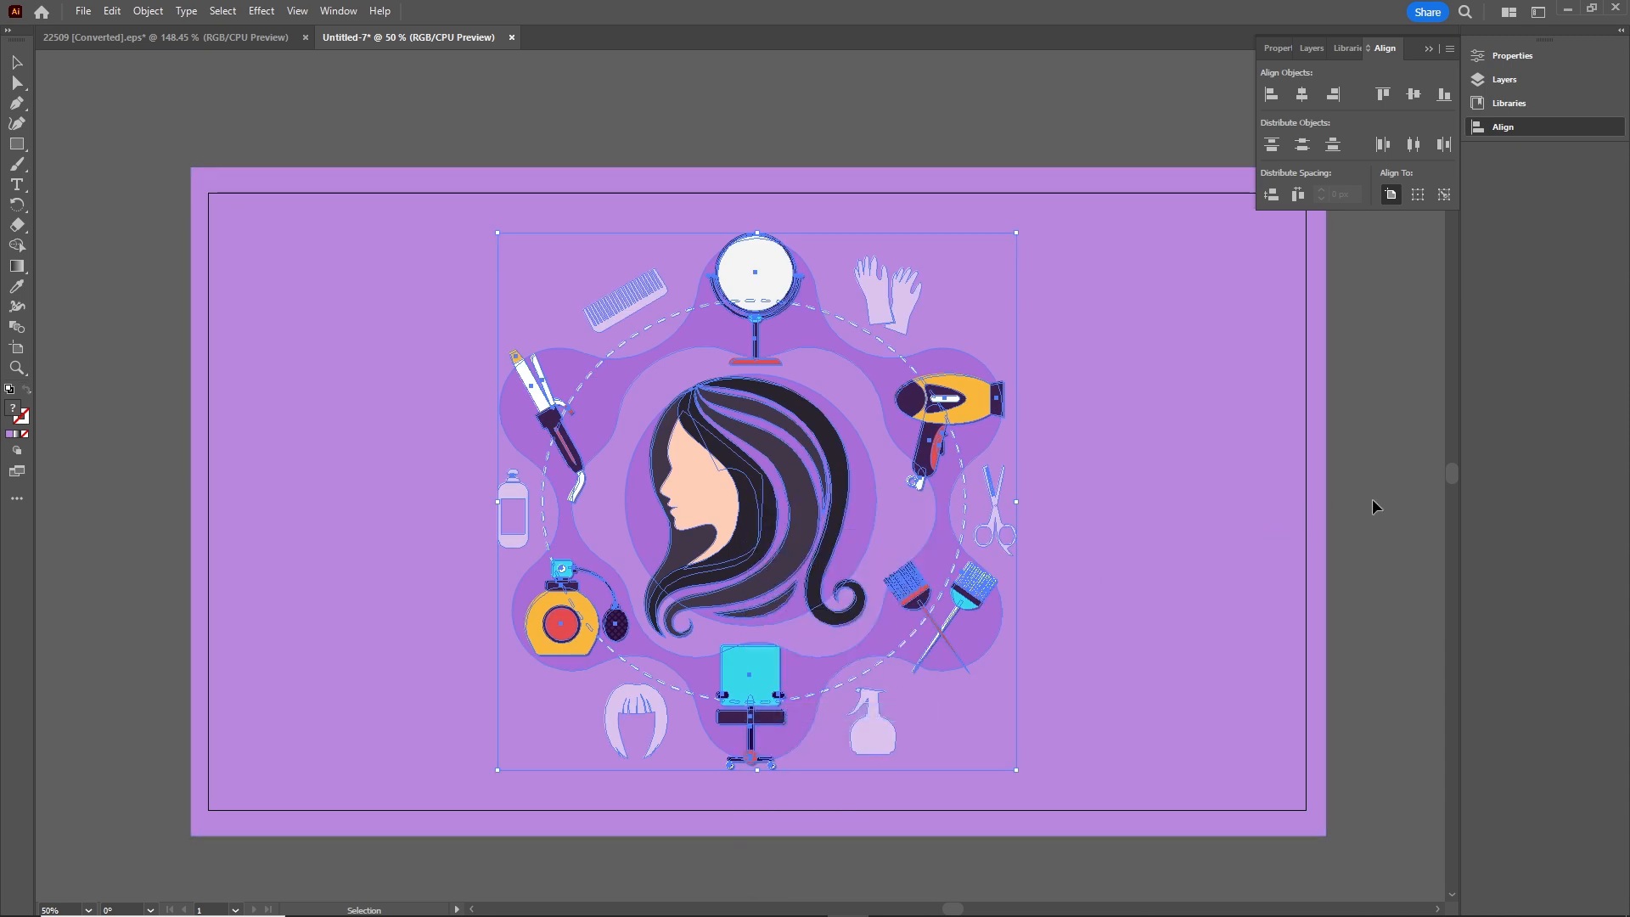
pyautogui.moveTo(770, 513); pyautogui.dragTo(567, 557)
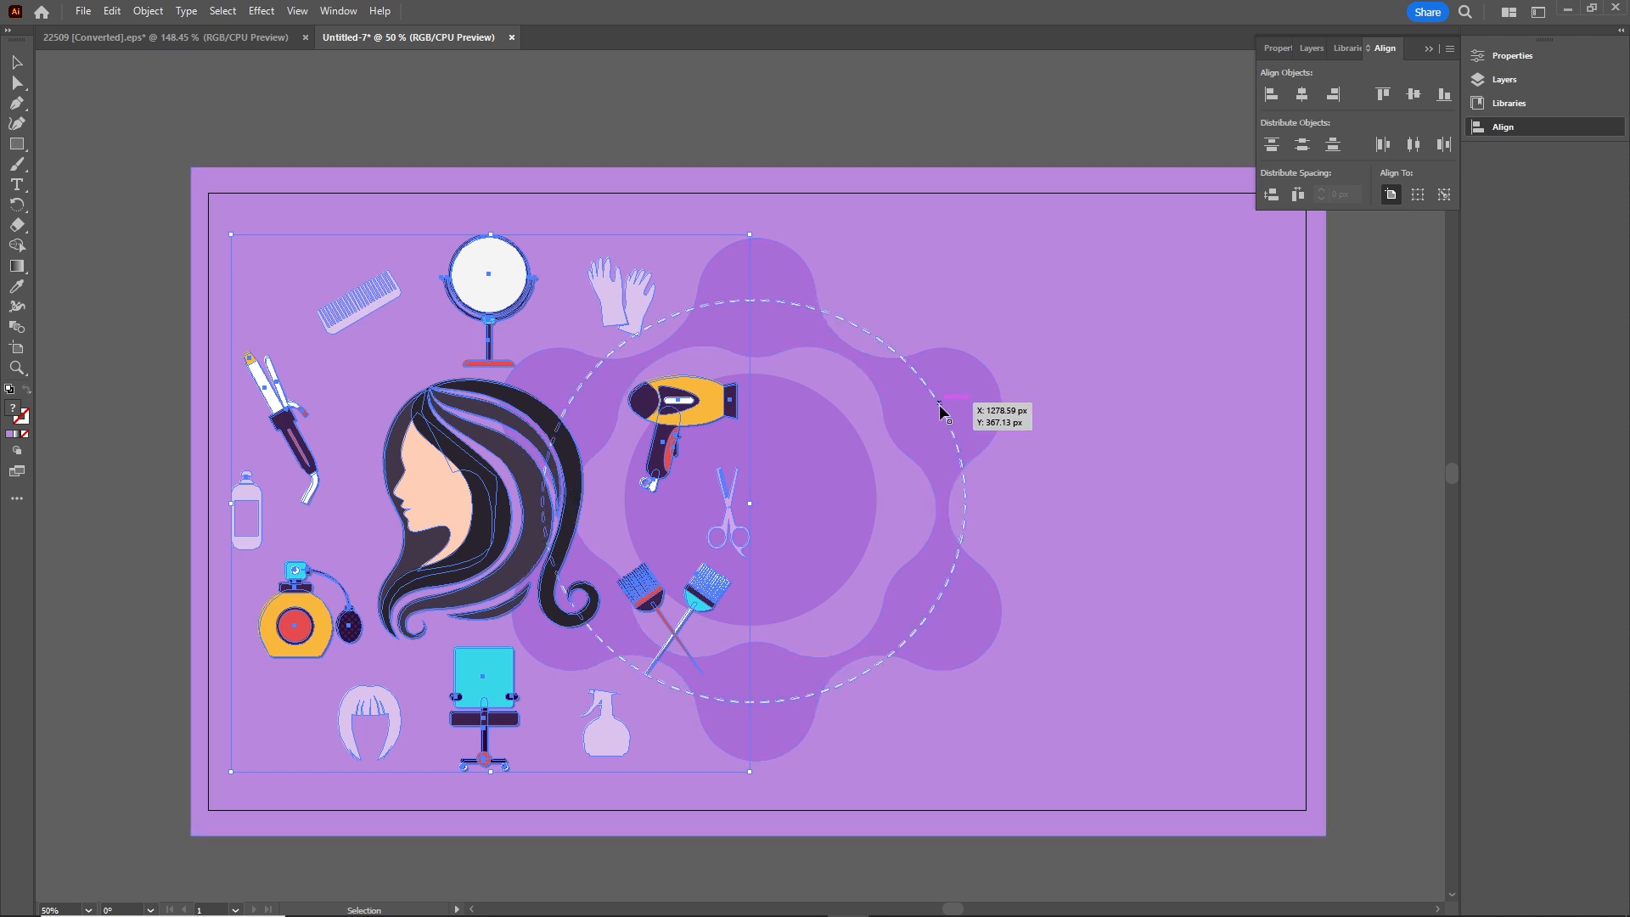
pyautogui.press('a')
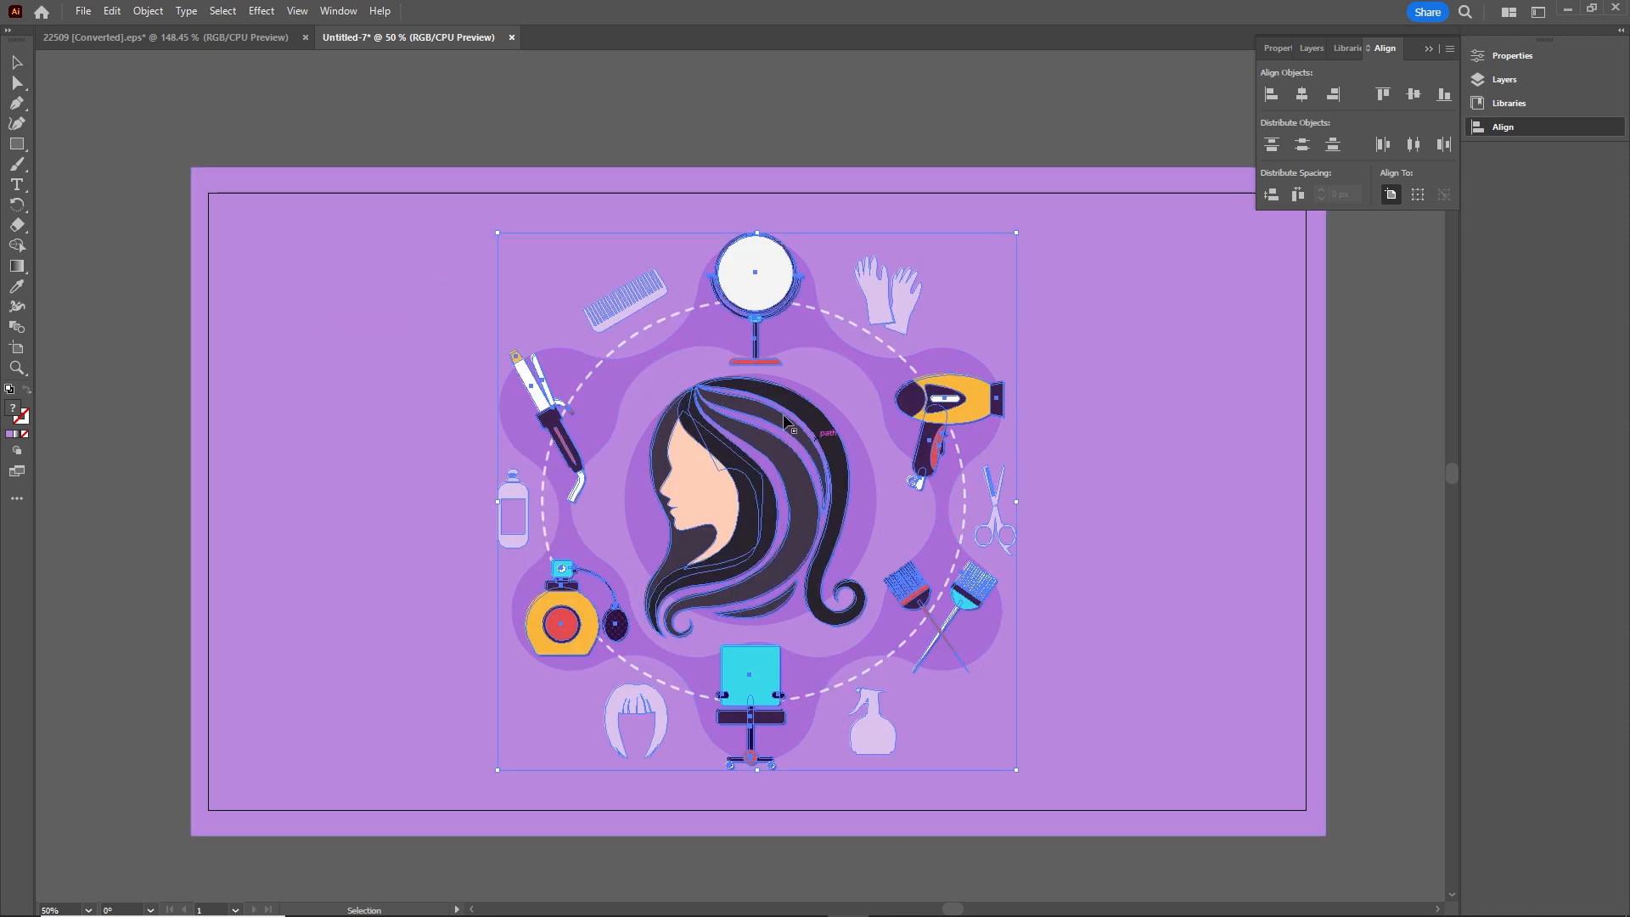
# Ungroup the woman-and-tools artwork once more and test moving the colored items apart from the pale icons, undoing the move.
pyautogui.rightClick(746, 486)
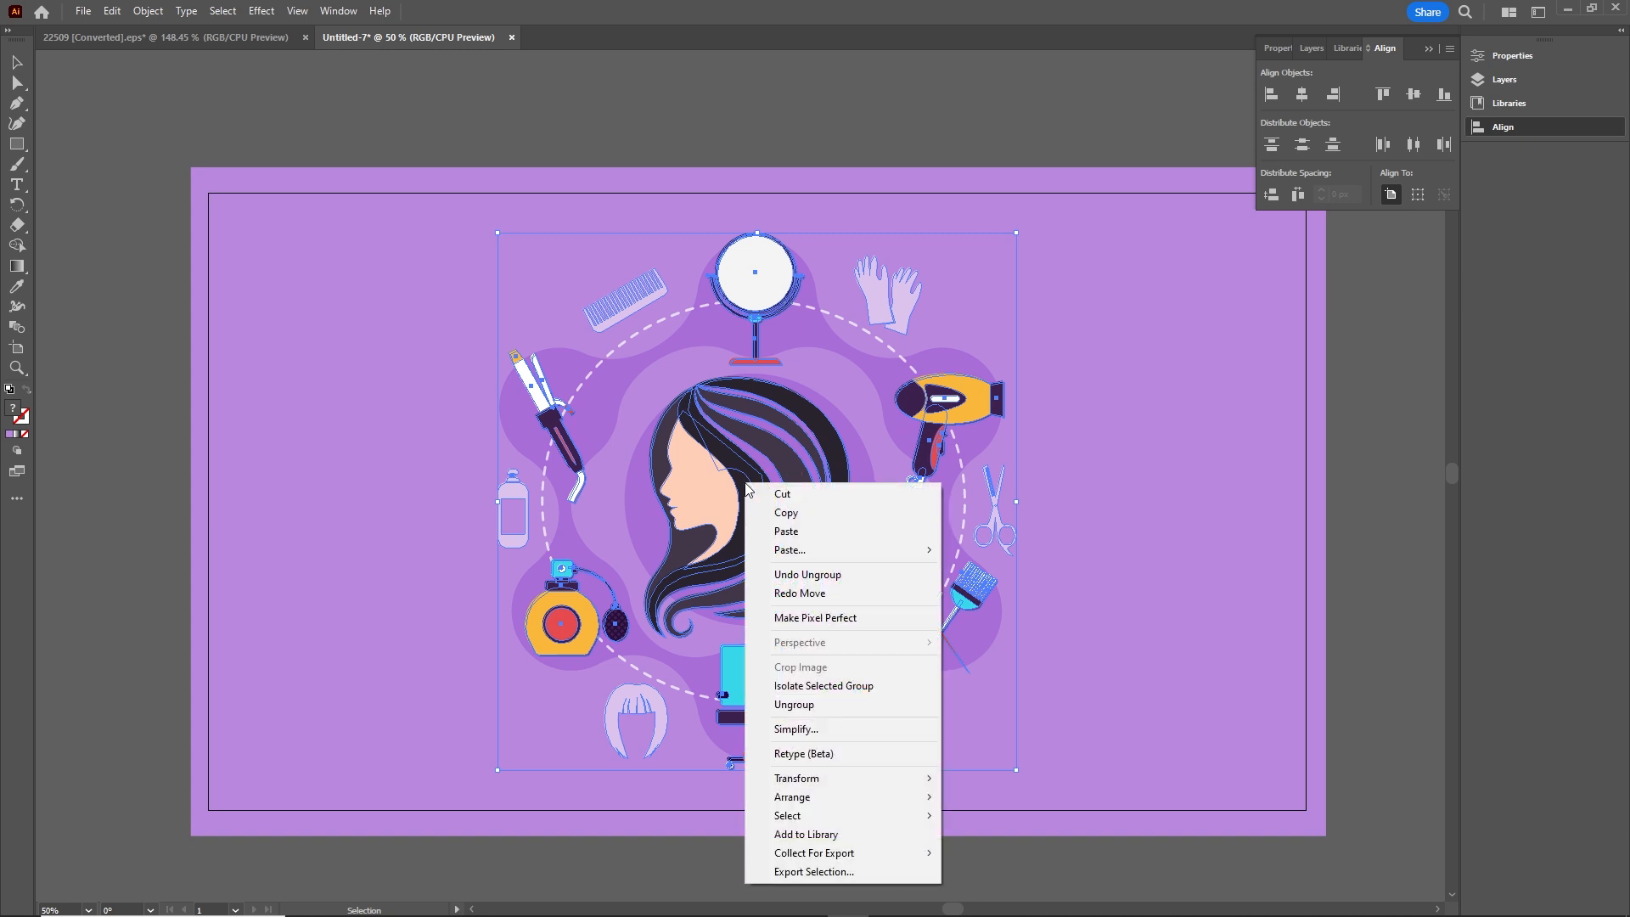
pyautogui.click(874, 703)
pyautogui.click(702, 510)
pyautogui.moveTo(703, 509); pyautogui.dragTo(642, 509)
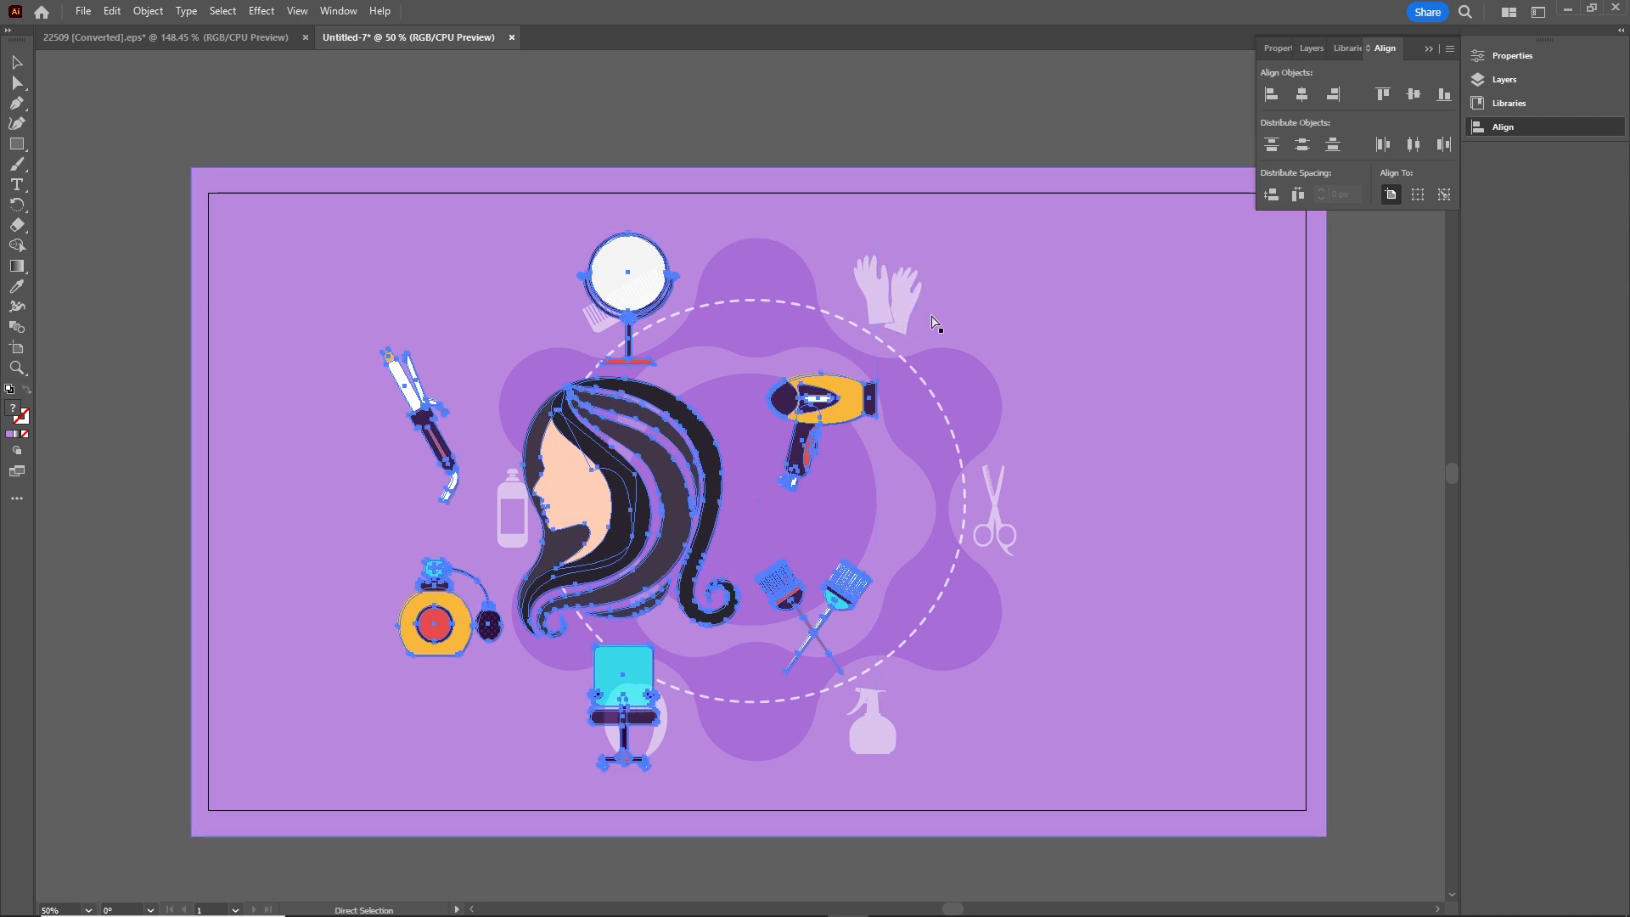
pyautogui.hotkey('ctrl', 'z')
# Delete the group of pale icons: comb, gloves, scissors, spray bottle, wig and lotion bottle.
pyautogui.click(1359, 401)
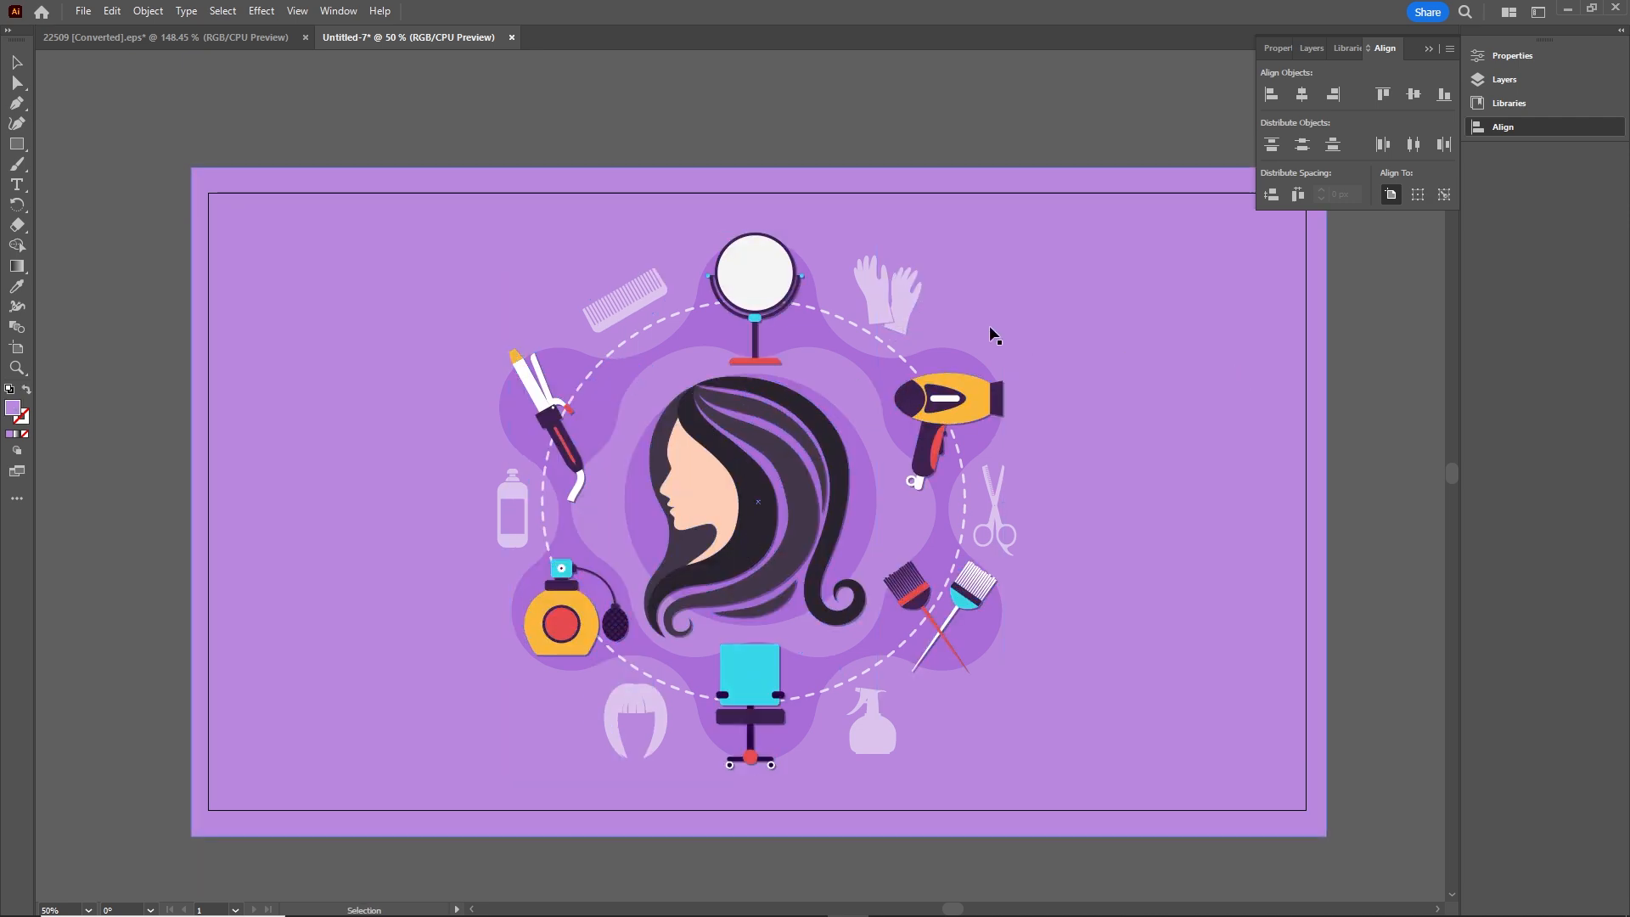
pyautogui.click(906, 309)
pyautogui.press('Delete')
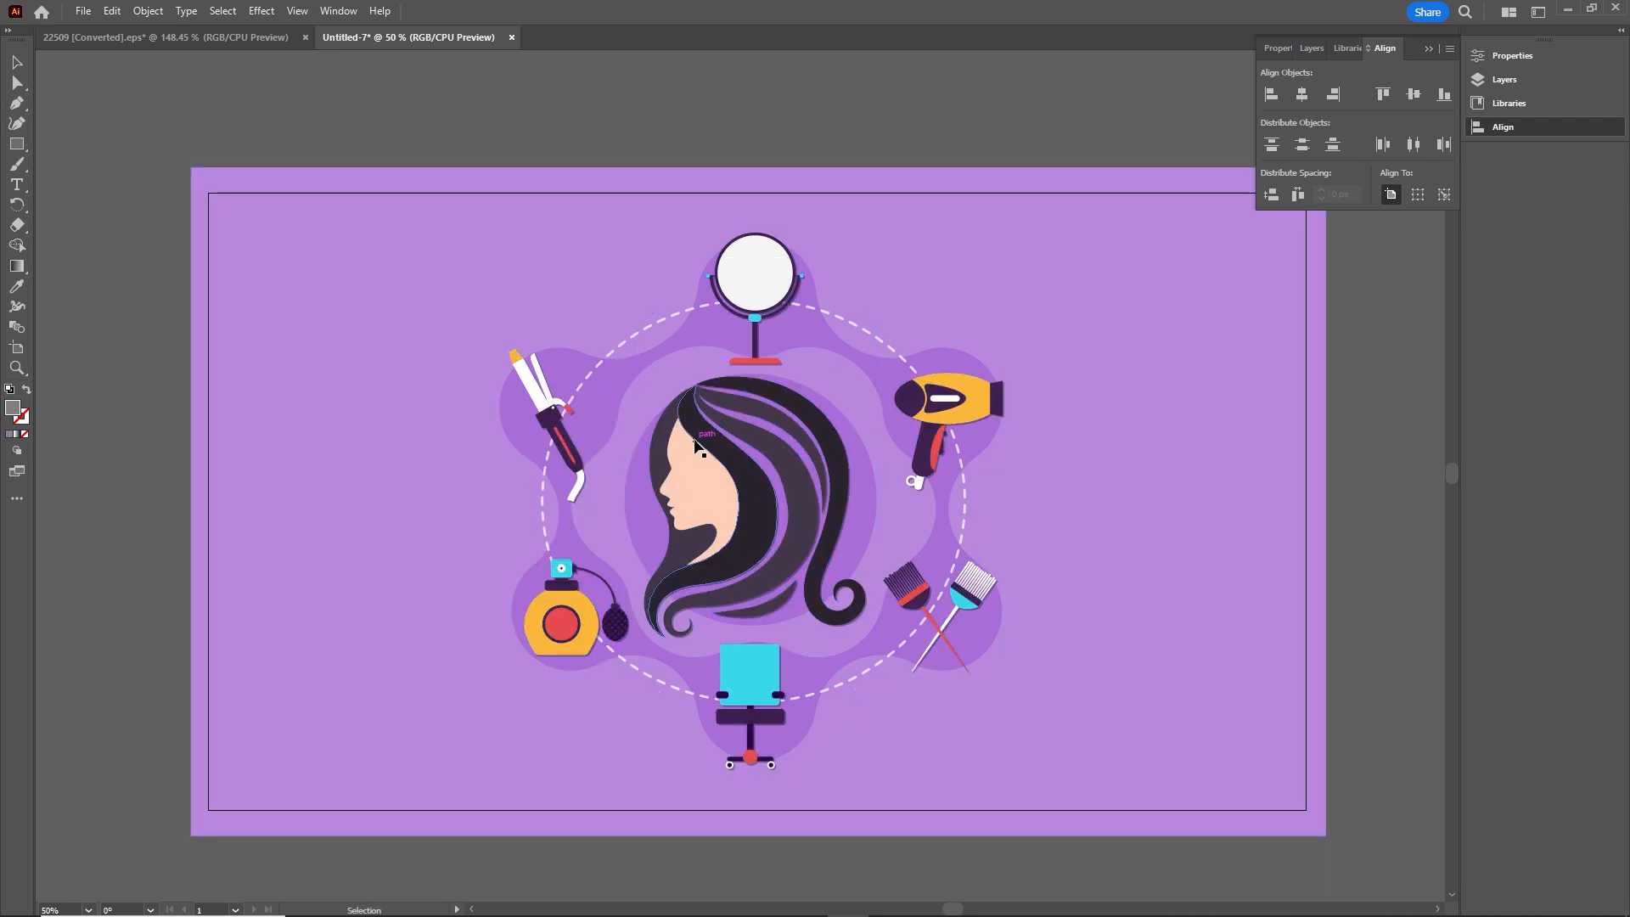
# Ungroup the colored woman-and-tools artwork and check that the mirror and the curling iron select individually.
pyautogui.rightClick(750, 512)
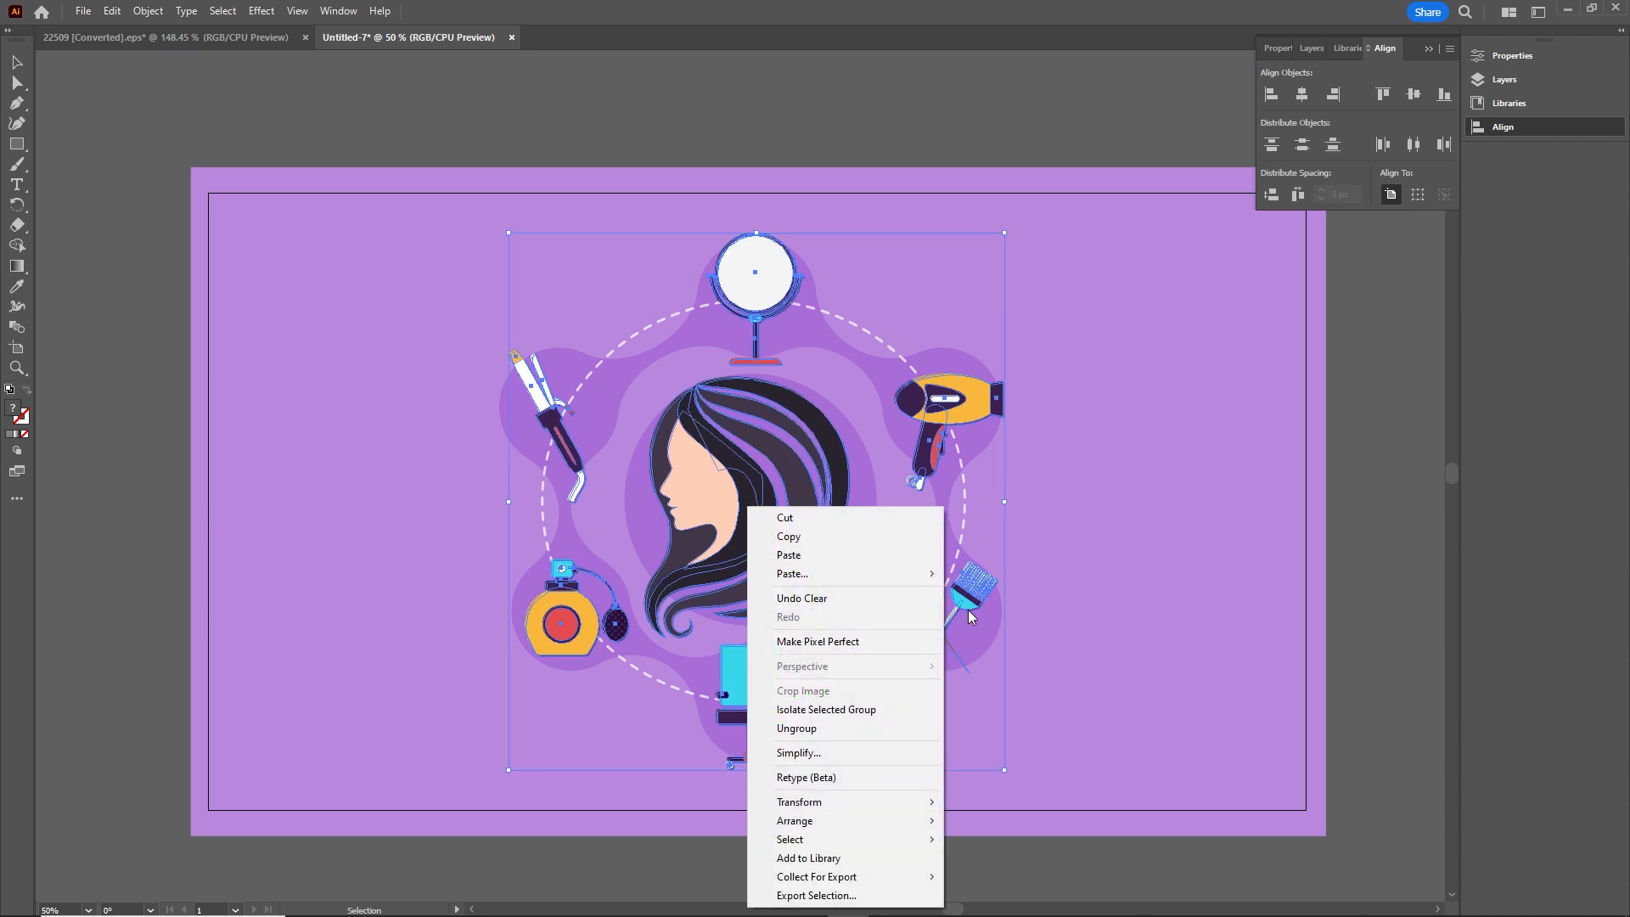
pyautogui.click(858, 728)
pyautogui.click(1346, 611)
pyautogui.click(781, 298)
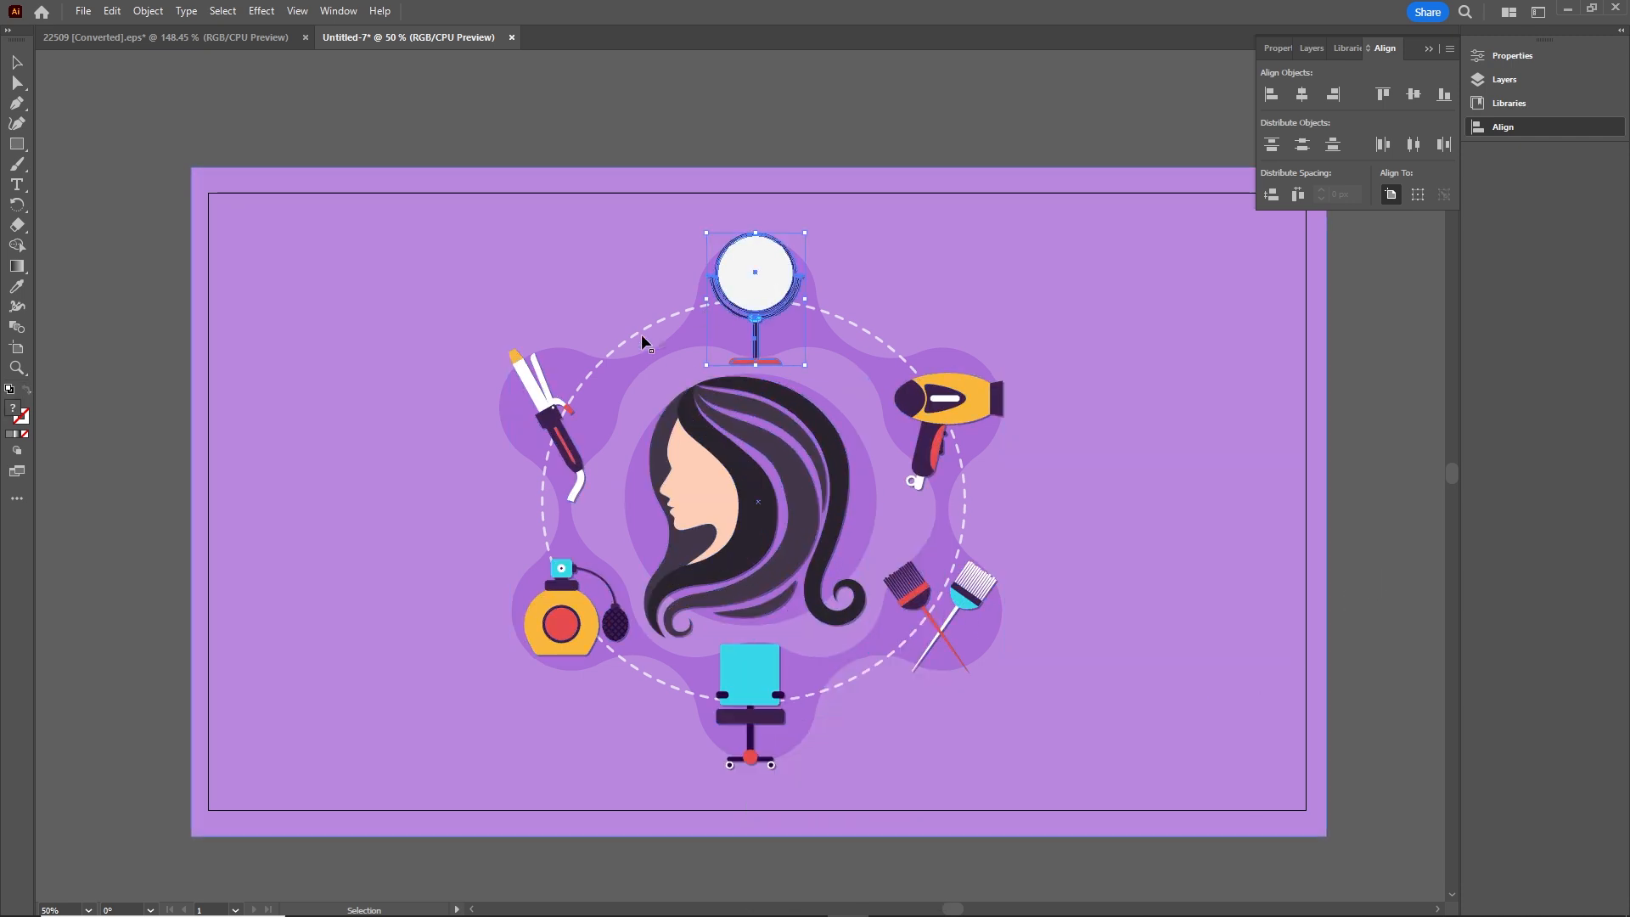
pyautogui.click(549, 392)
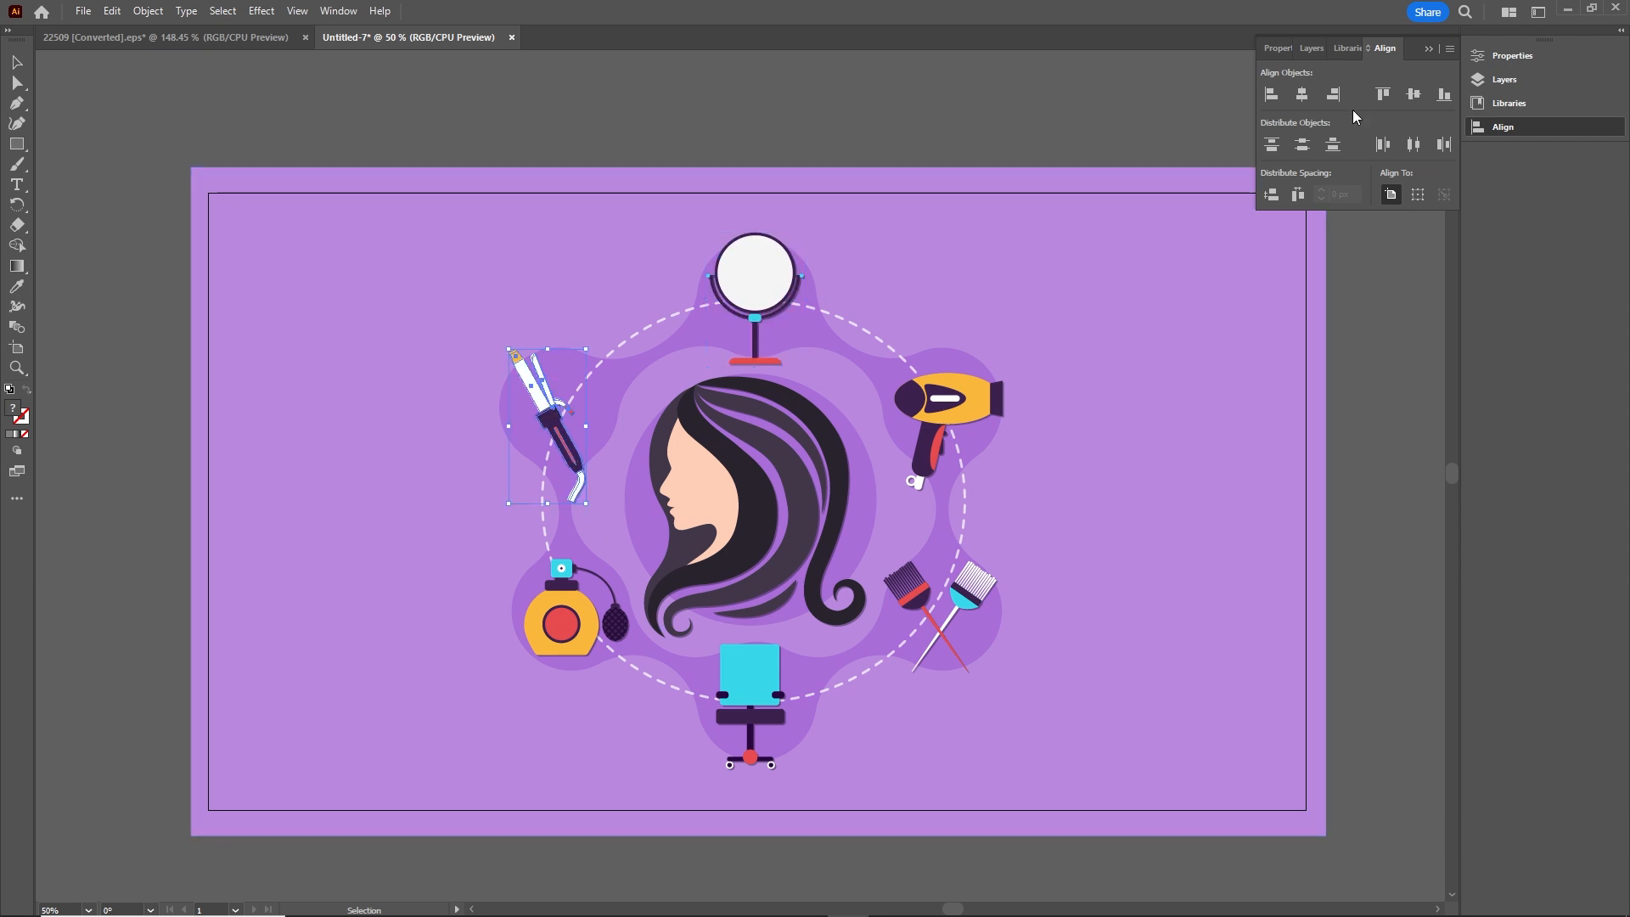
# Display the document's layers and examine the groups contained in Layer 1.
pyautogui.click(1429, 49)
pyautogui.click(1499, 79)
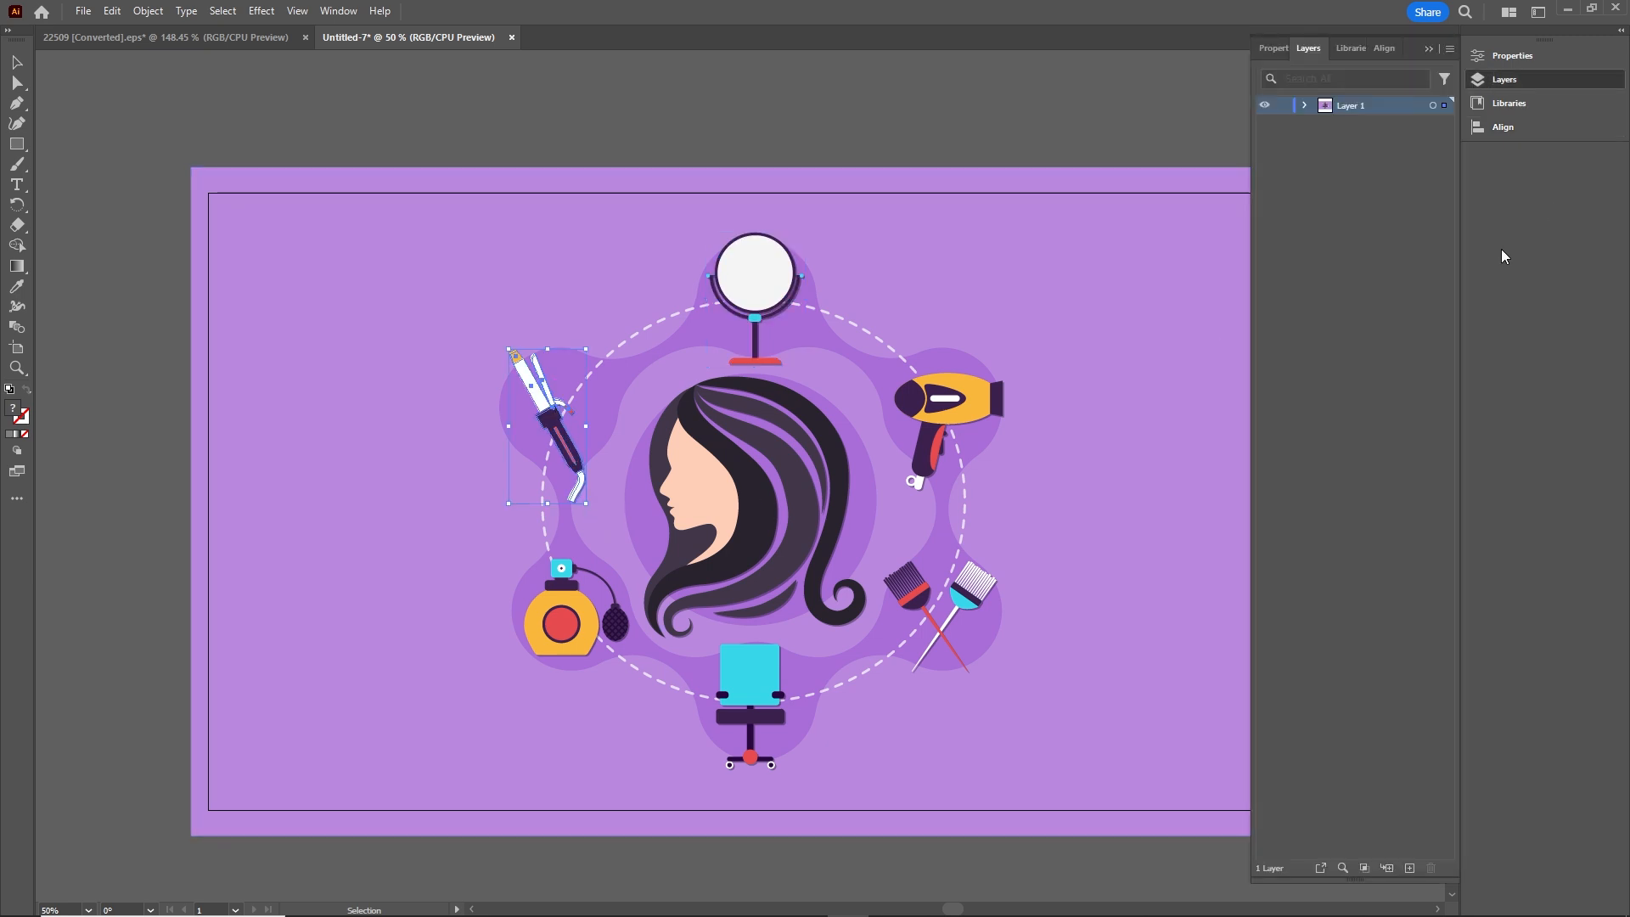
pyautogui.click(1514, 129)
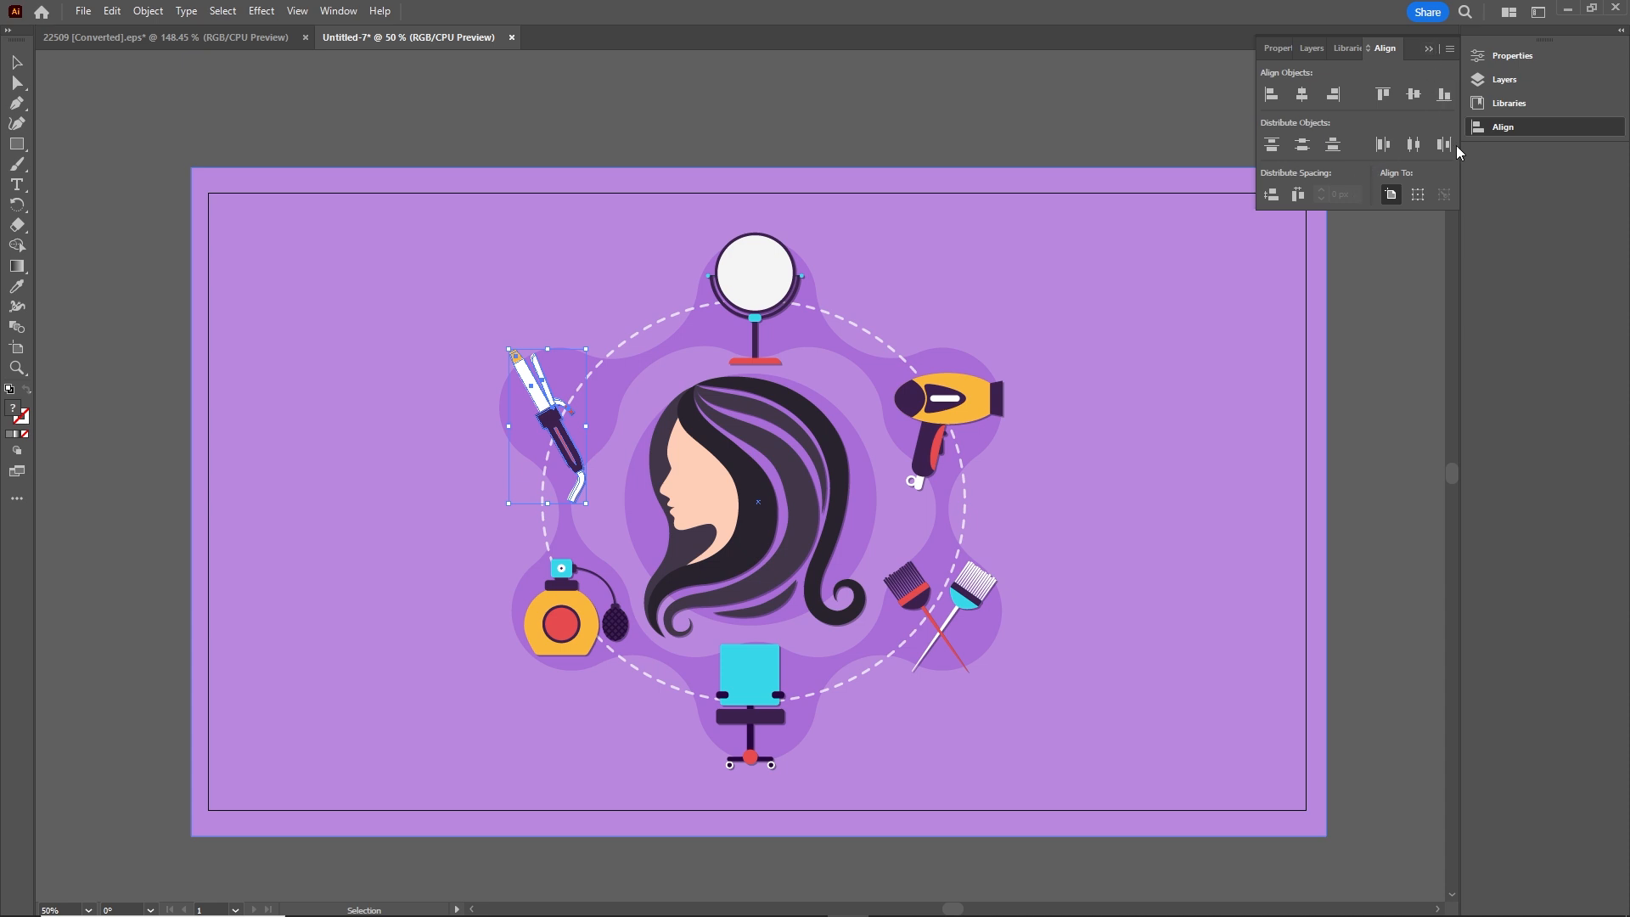
pyautogui.click(340, 12)
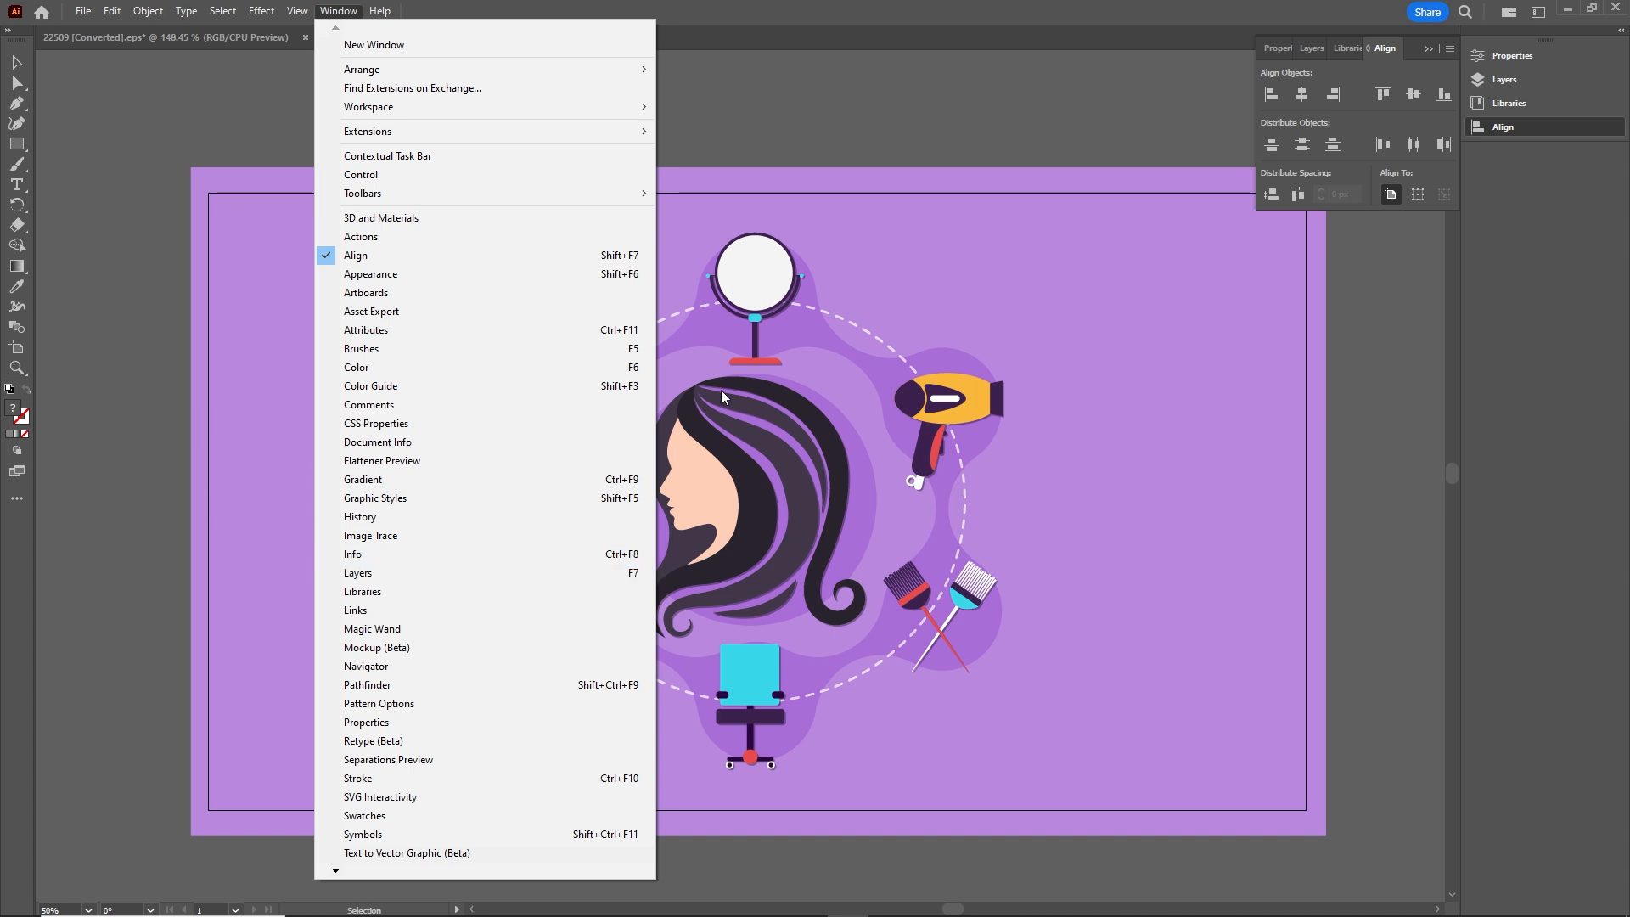
pyautogui.click(1493, 247)
pyautogui.click(1507, 84)
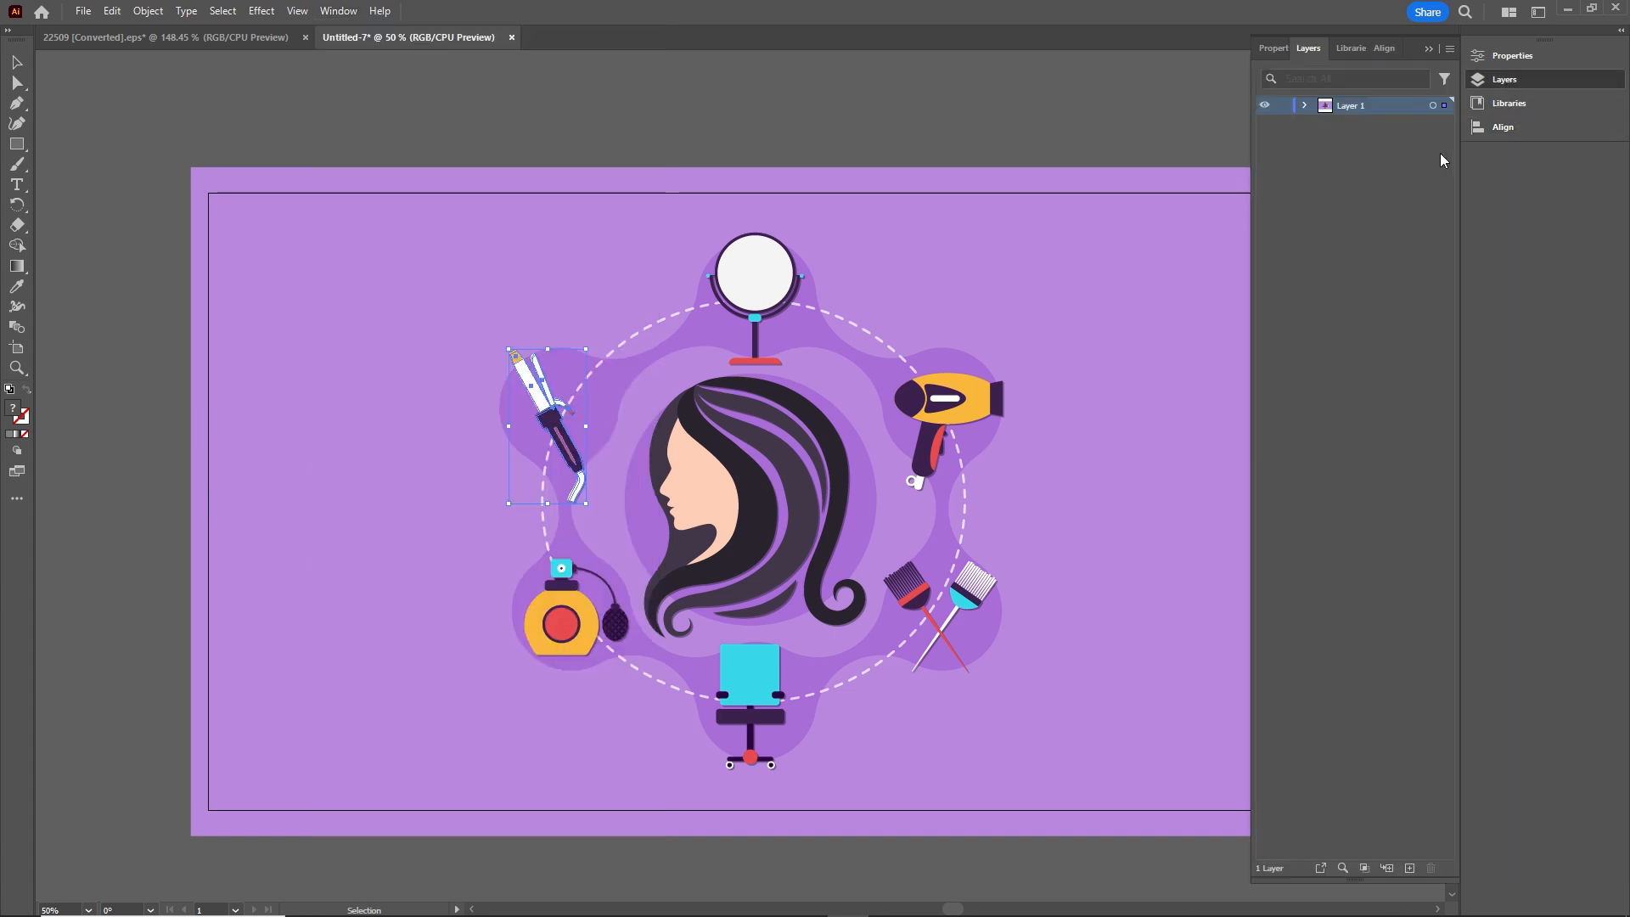
pyautogui.click(1305, 106)
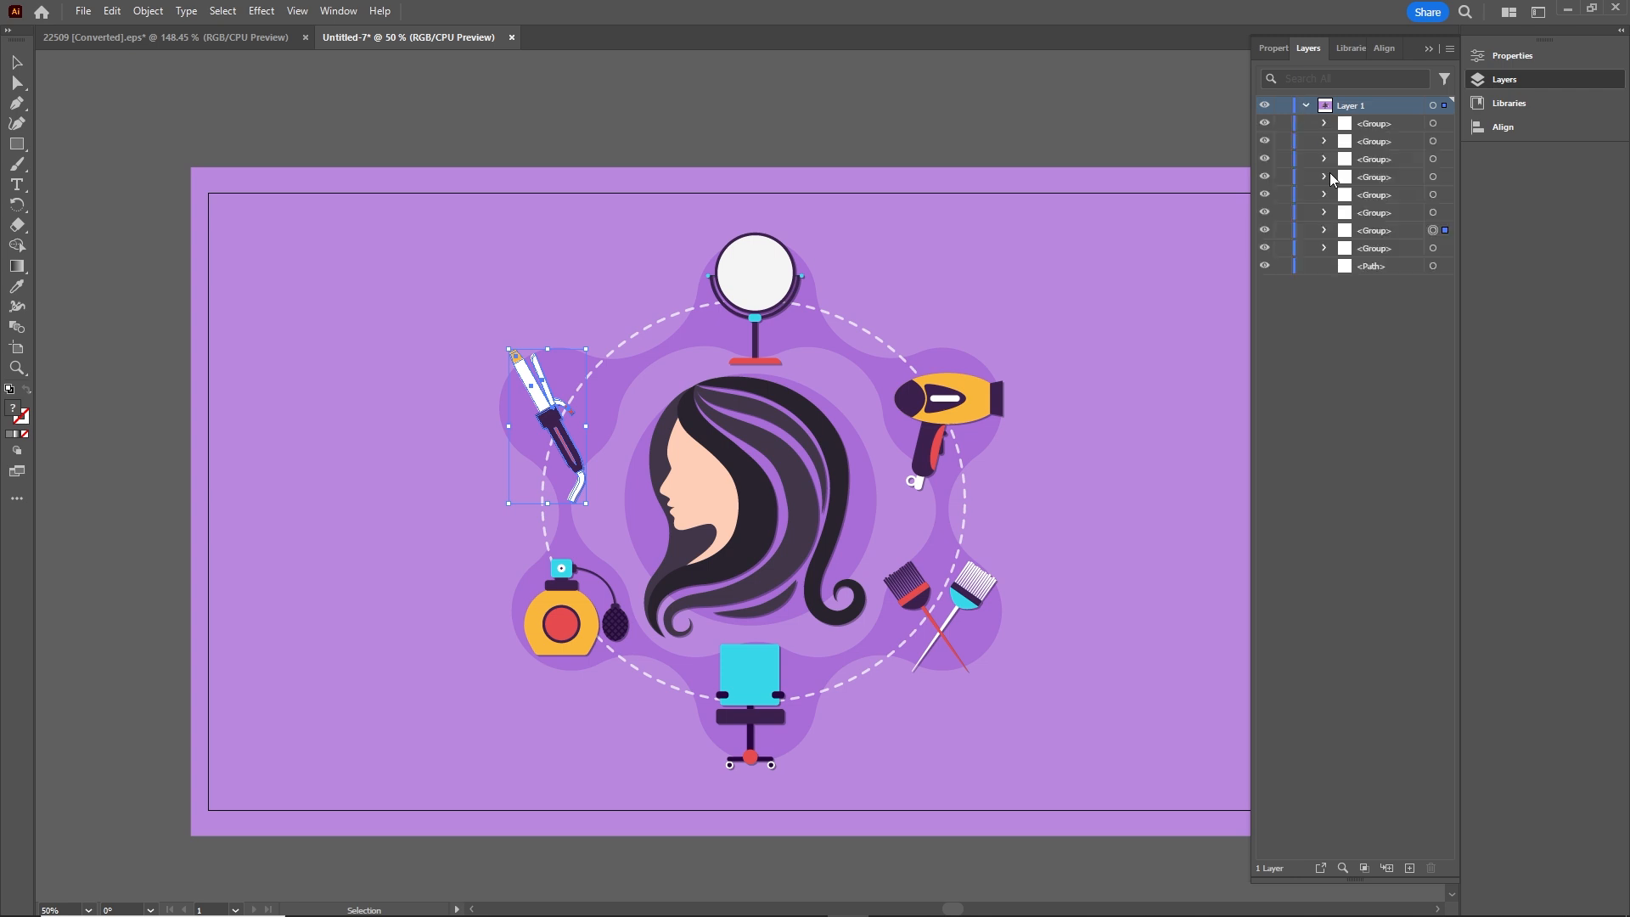
pyautogui.click(1312, 104)
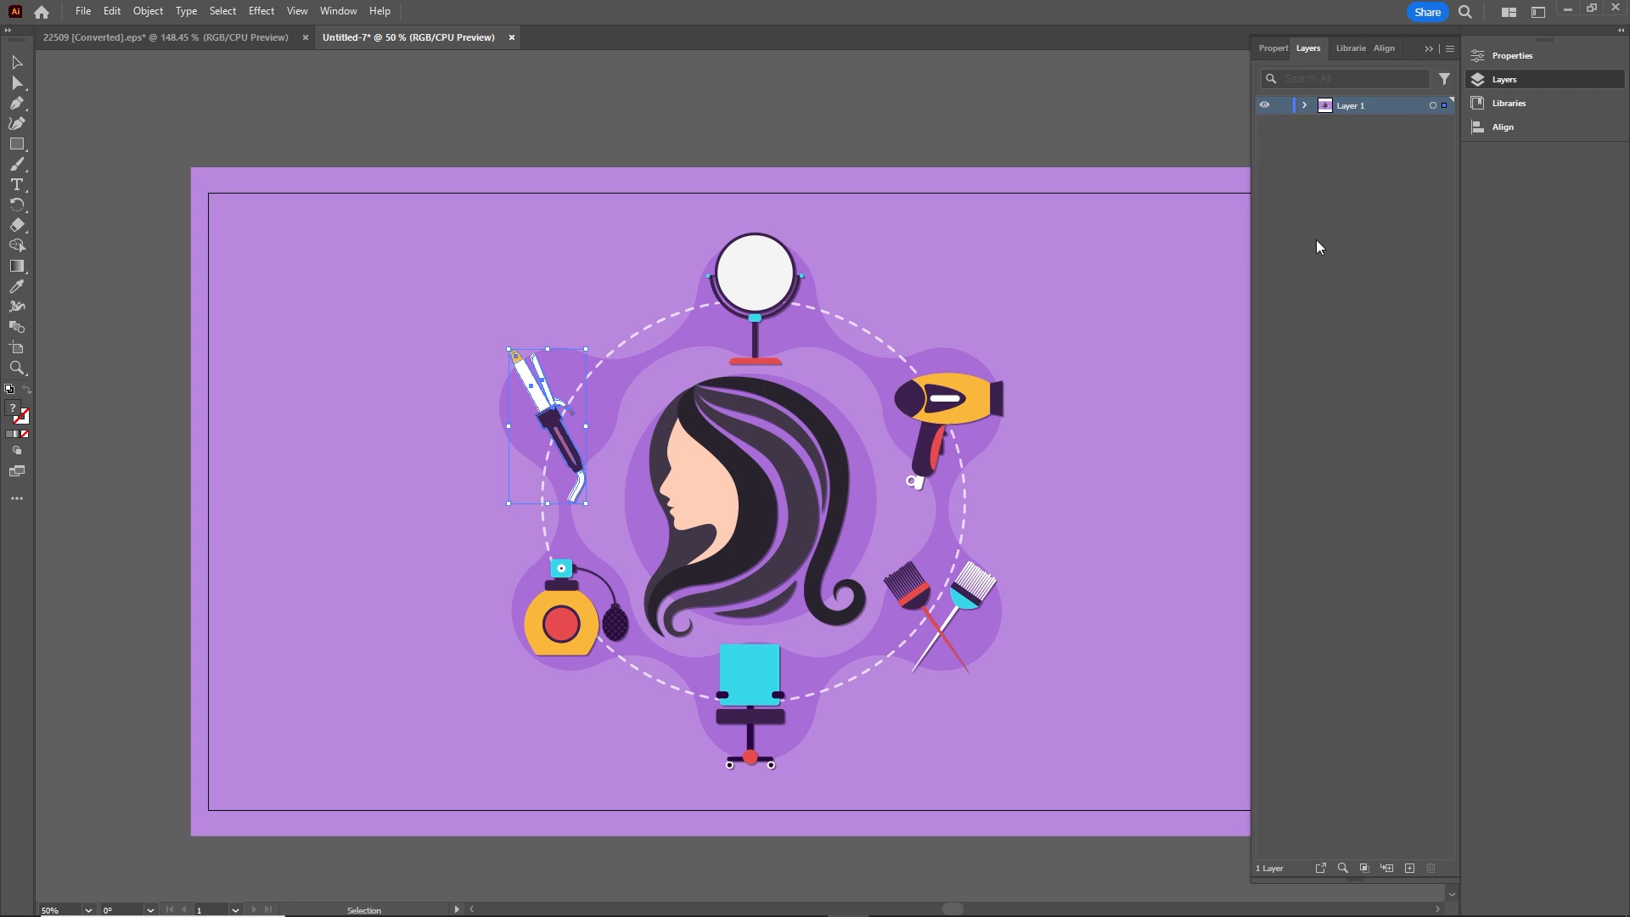
# Set a custom row size of 80 pixels for the layer list to enlarge its thumbnails.
pyautogui.click(1452, 49)
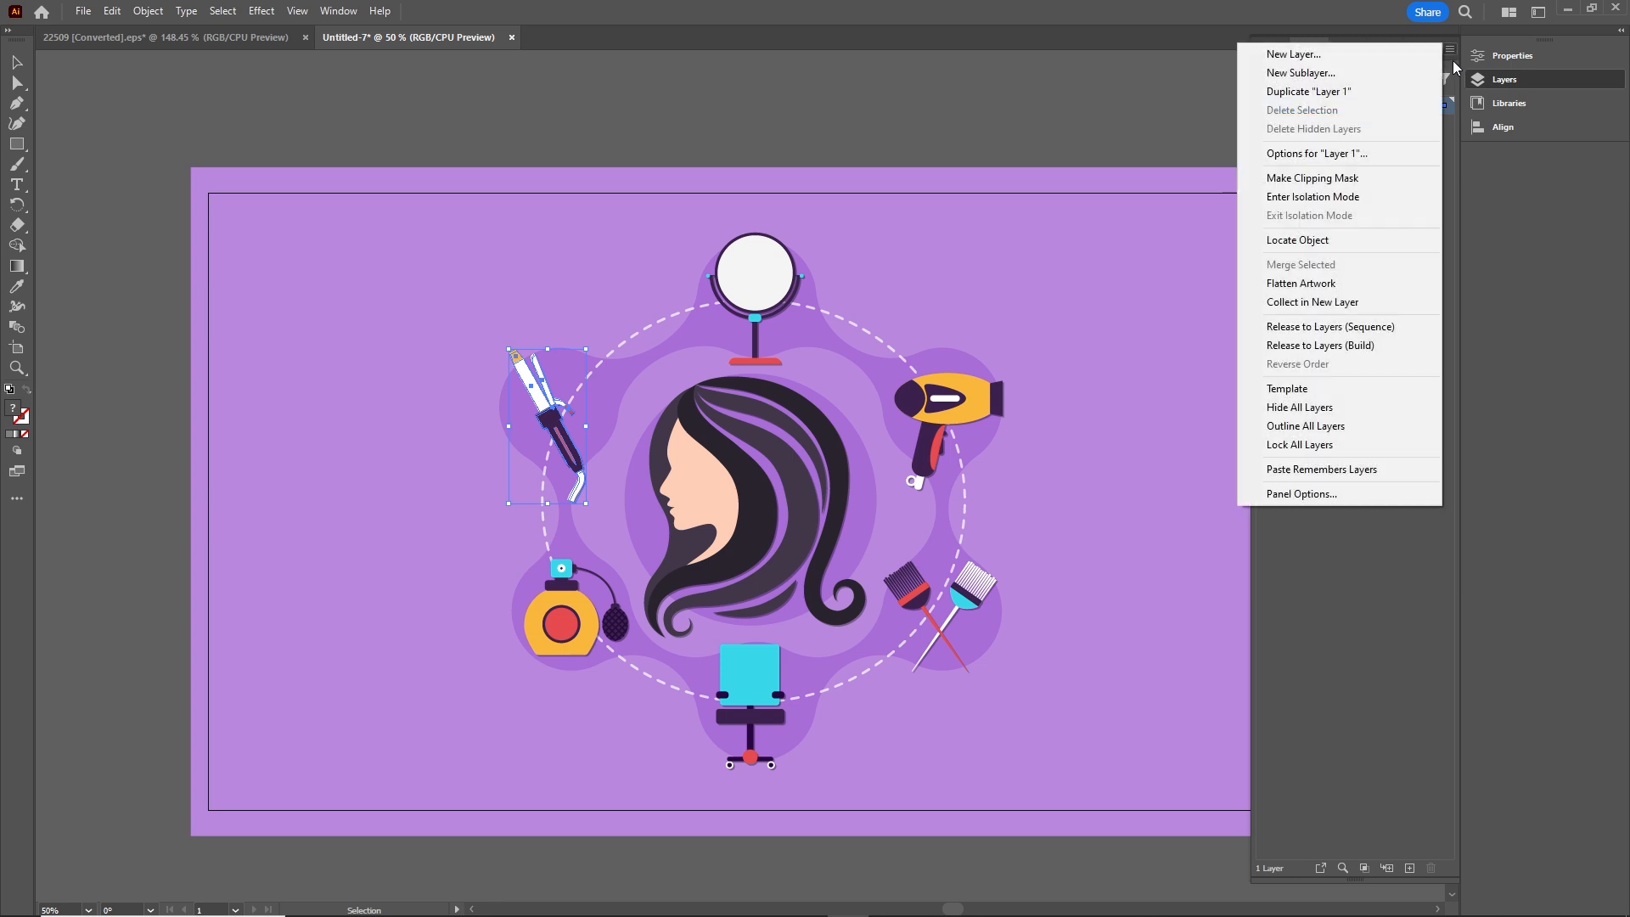
pyautogui.click(1322, 496)
pyautogui.click(992, 426)
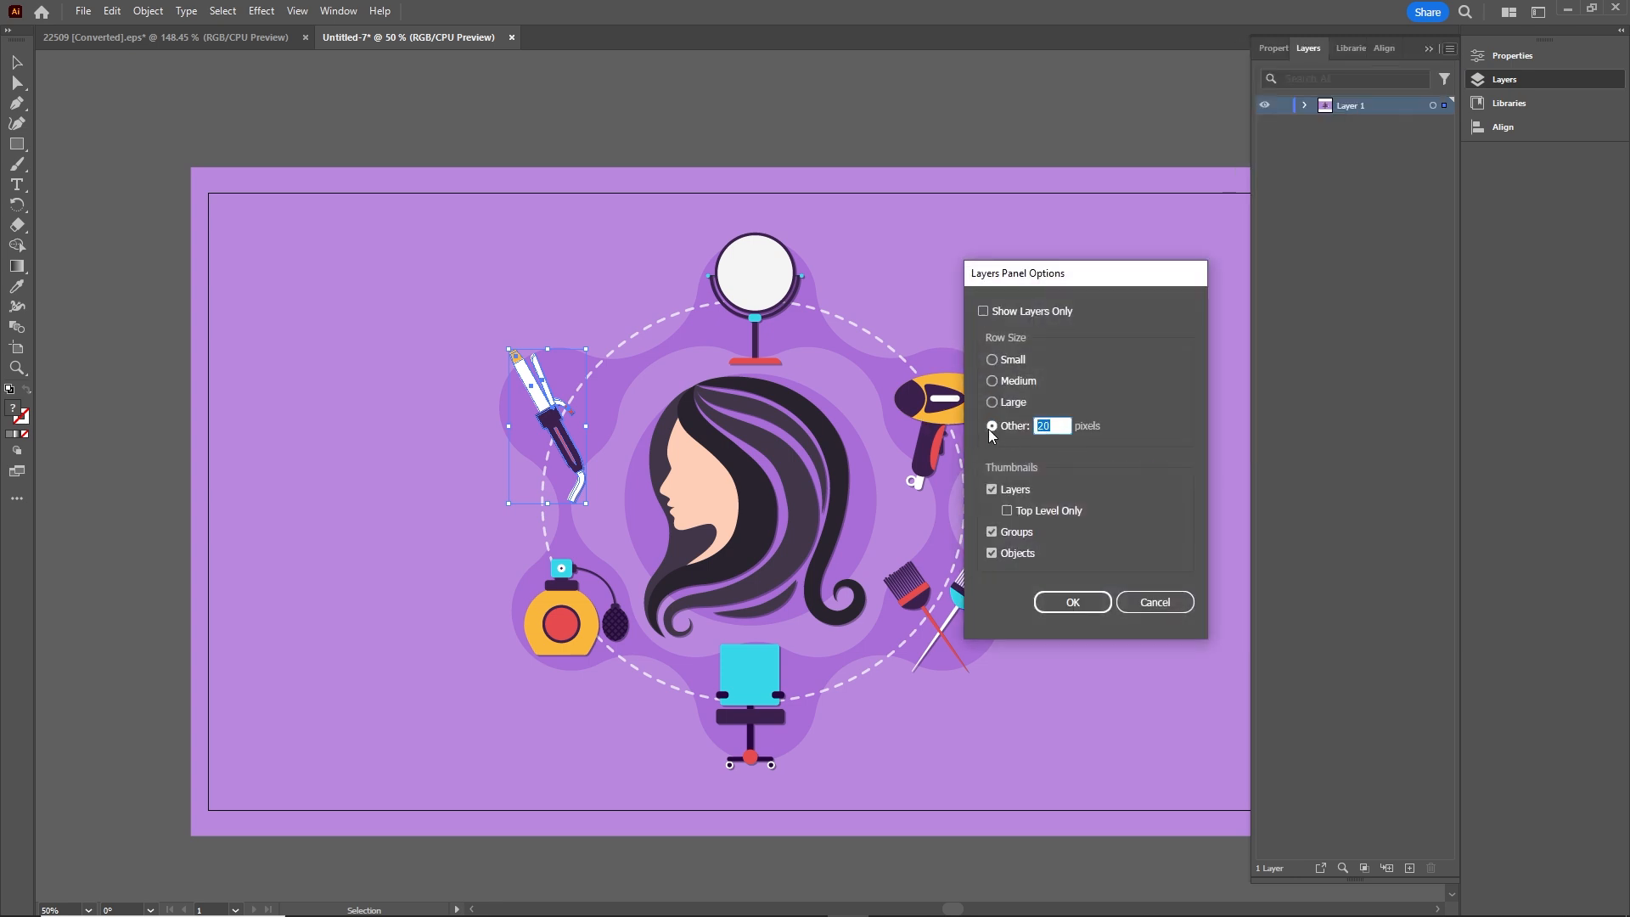
pyautogui.write('80')
pyautogui.press('Return')
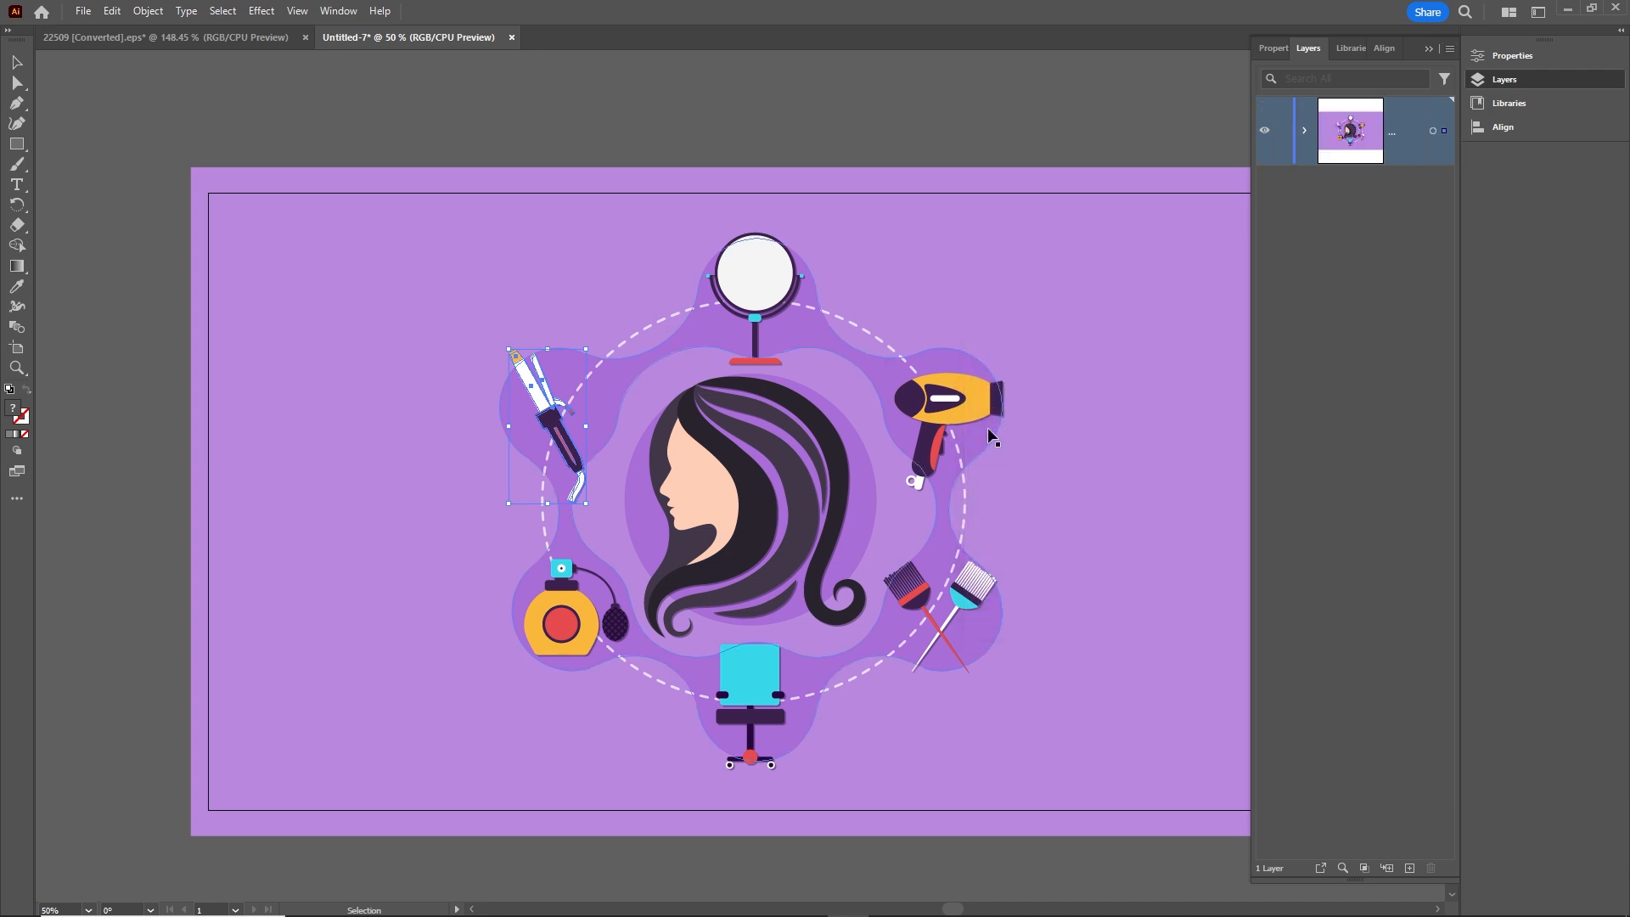
# Expand Layer 1 and briefly hide the backdrop group to identify which artwork it contains.
pyautogui.click(1304, 131)
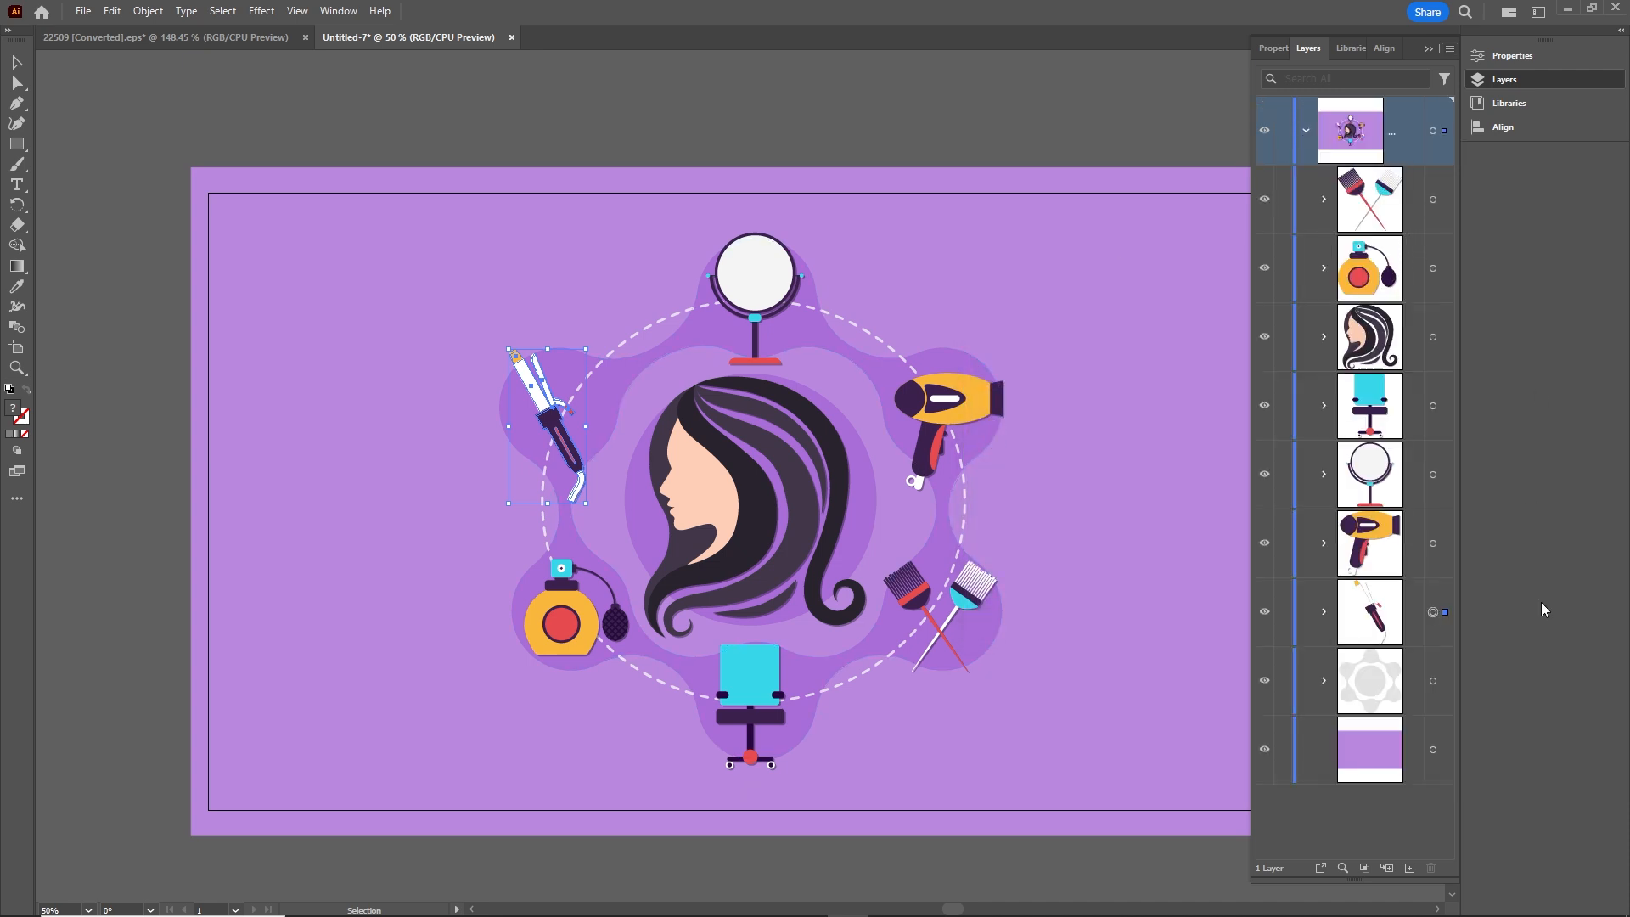
pyautogui.click(1265, 681)
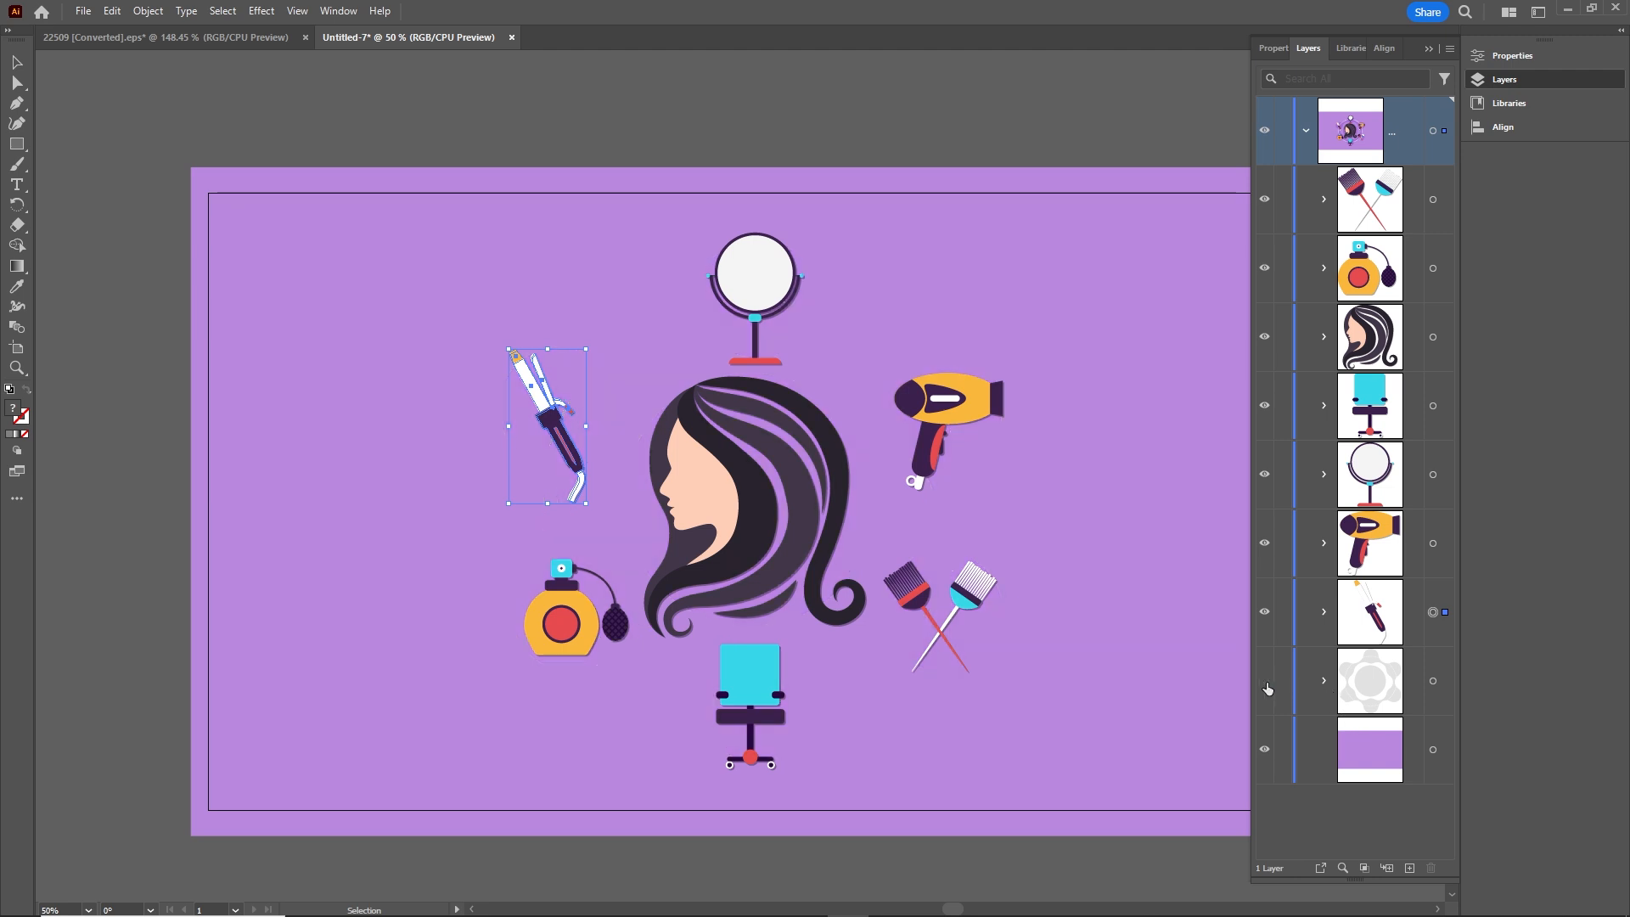
pyautogui.click(1265, 681)
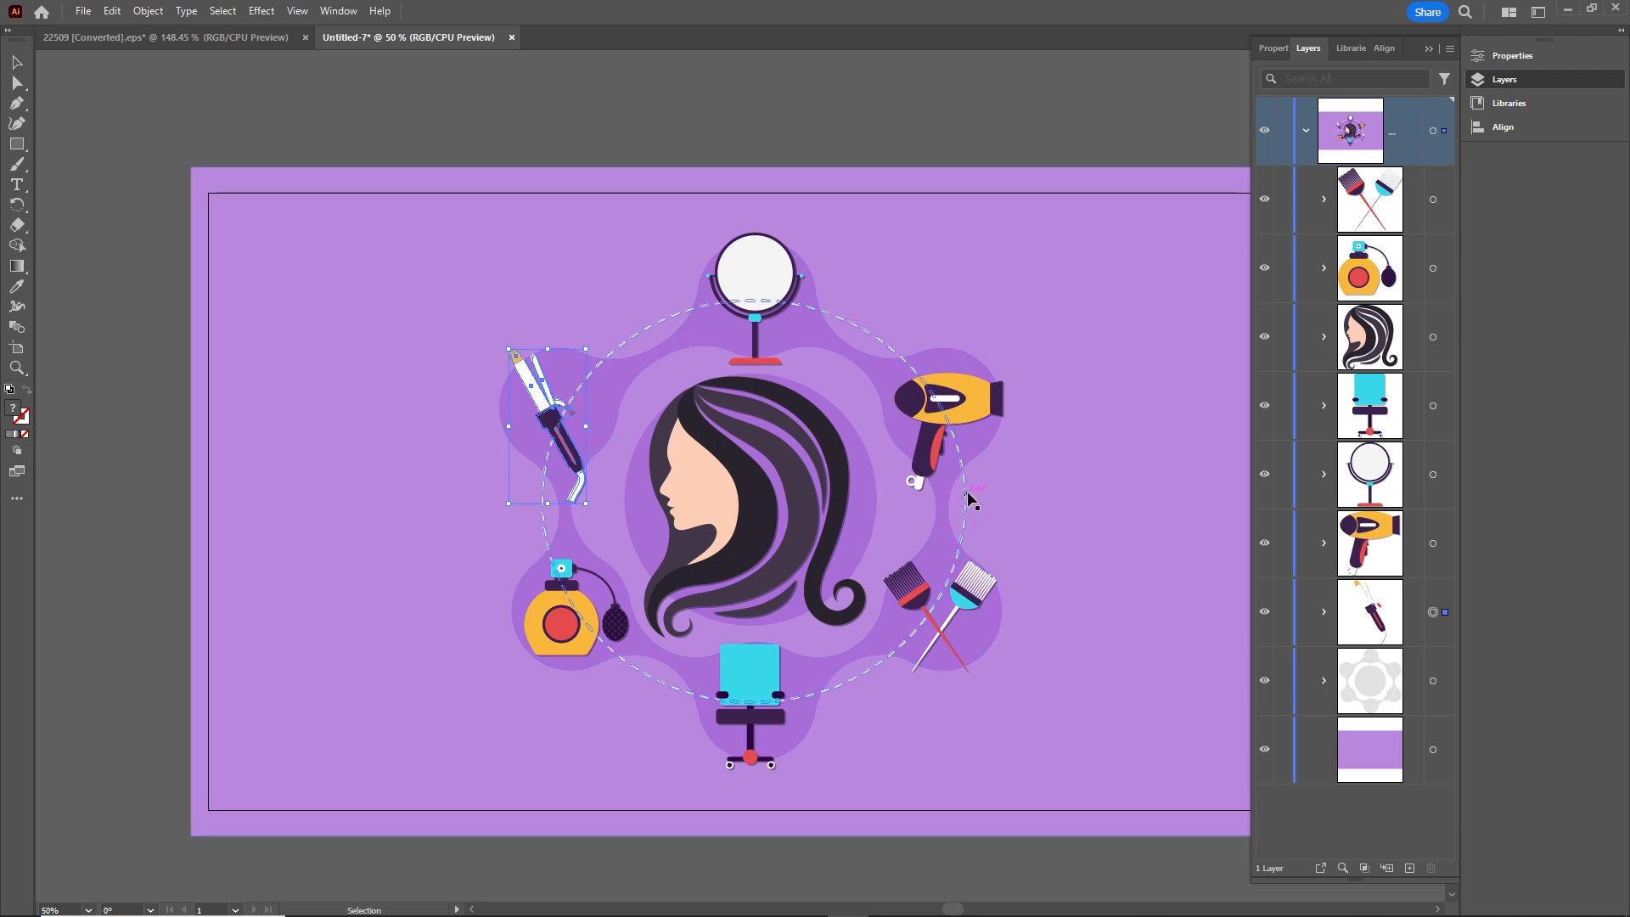
# Delete the grey flower-shaped backdrop subgroup from its parent group, keeping the dashed circle.
pyautogui.click(1325, 681)
pyautogui.scroll(-1, 1362, 703)
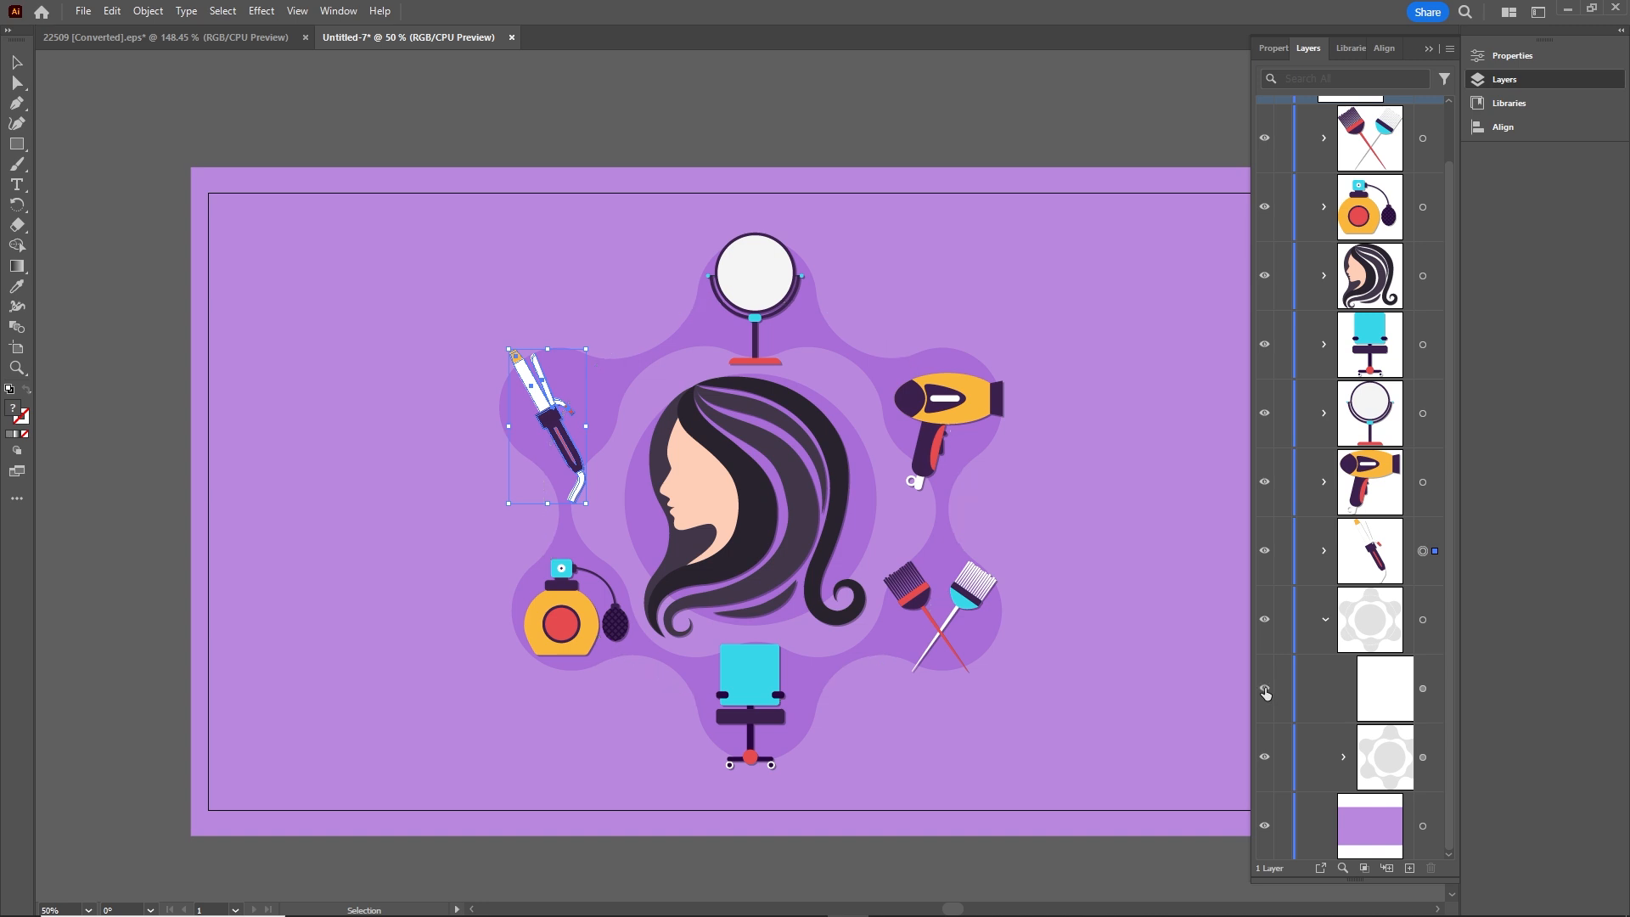
pyautogui.click(1265, 755)
pyautogui.click(1265, 755)
pyautogui.click(1368, 750)
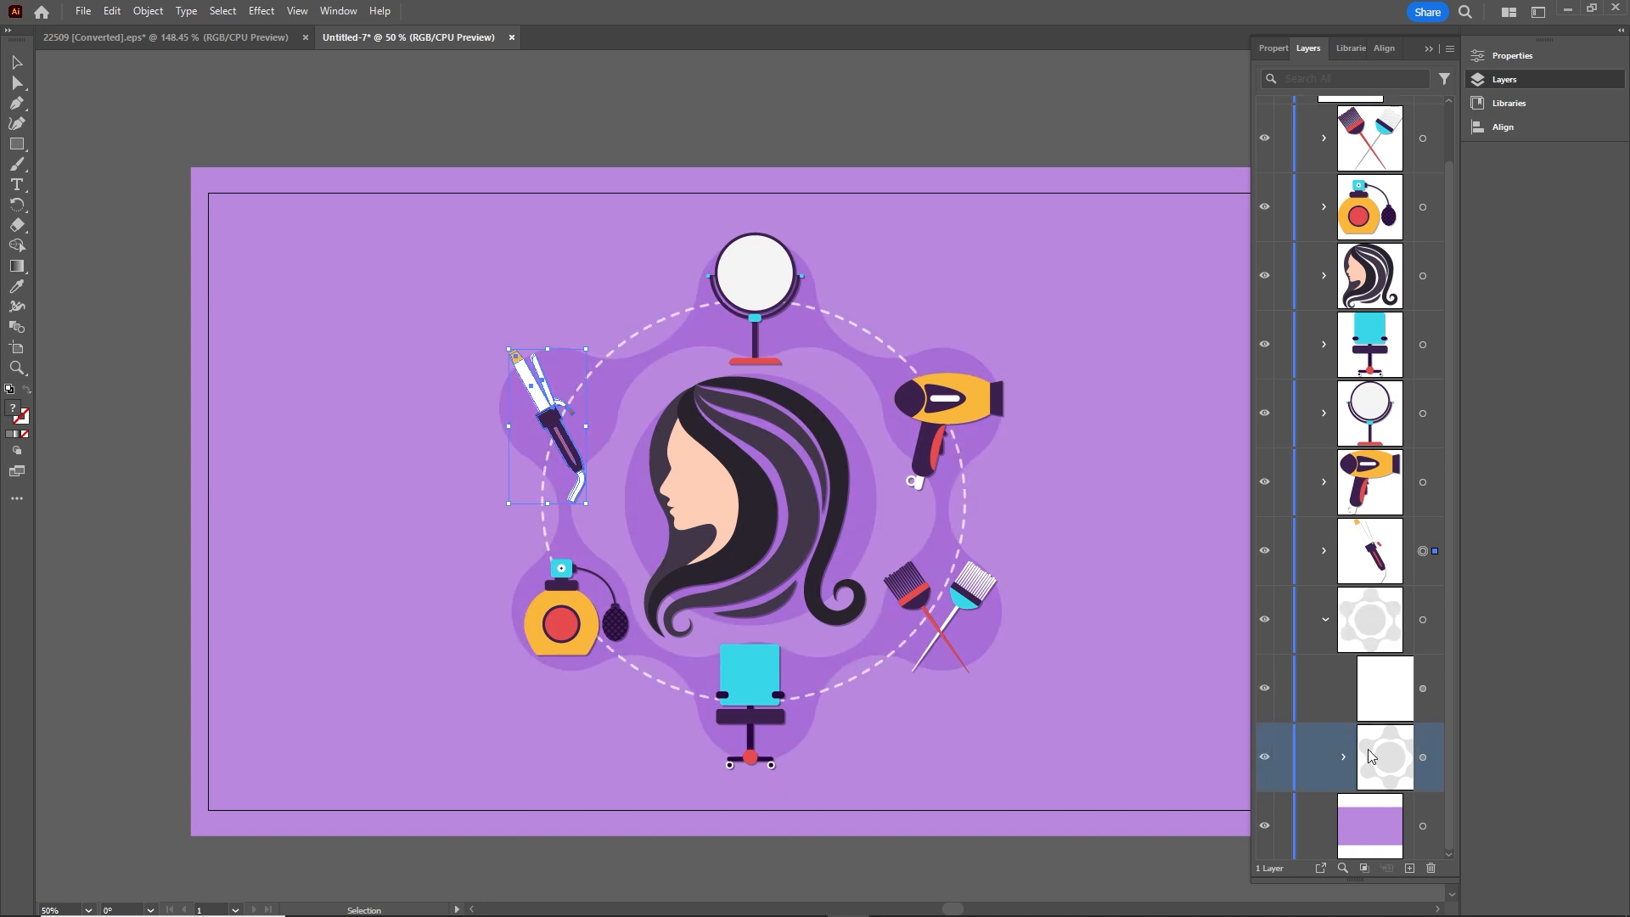
pyautogui.click(1431, 867)
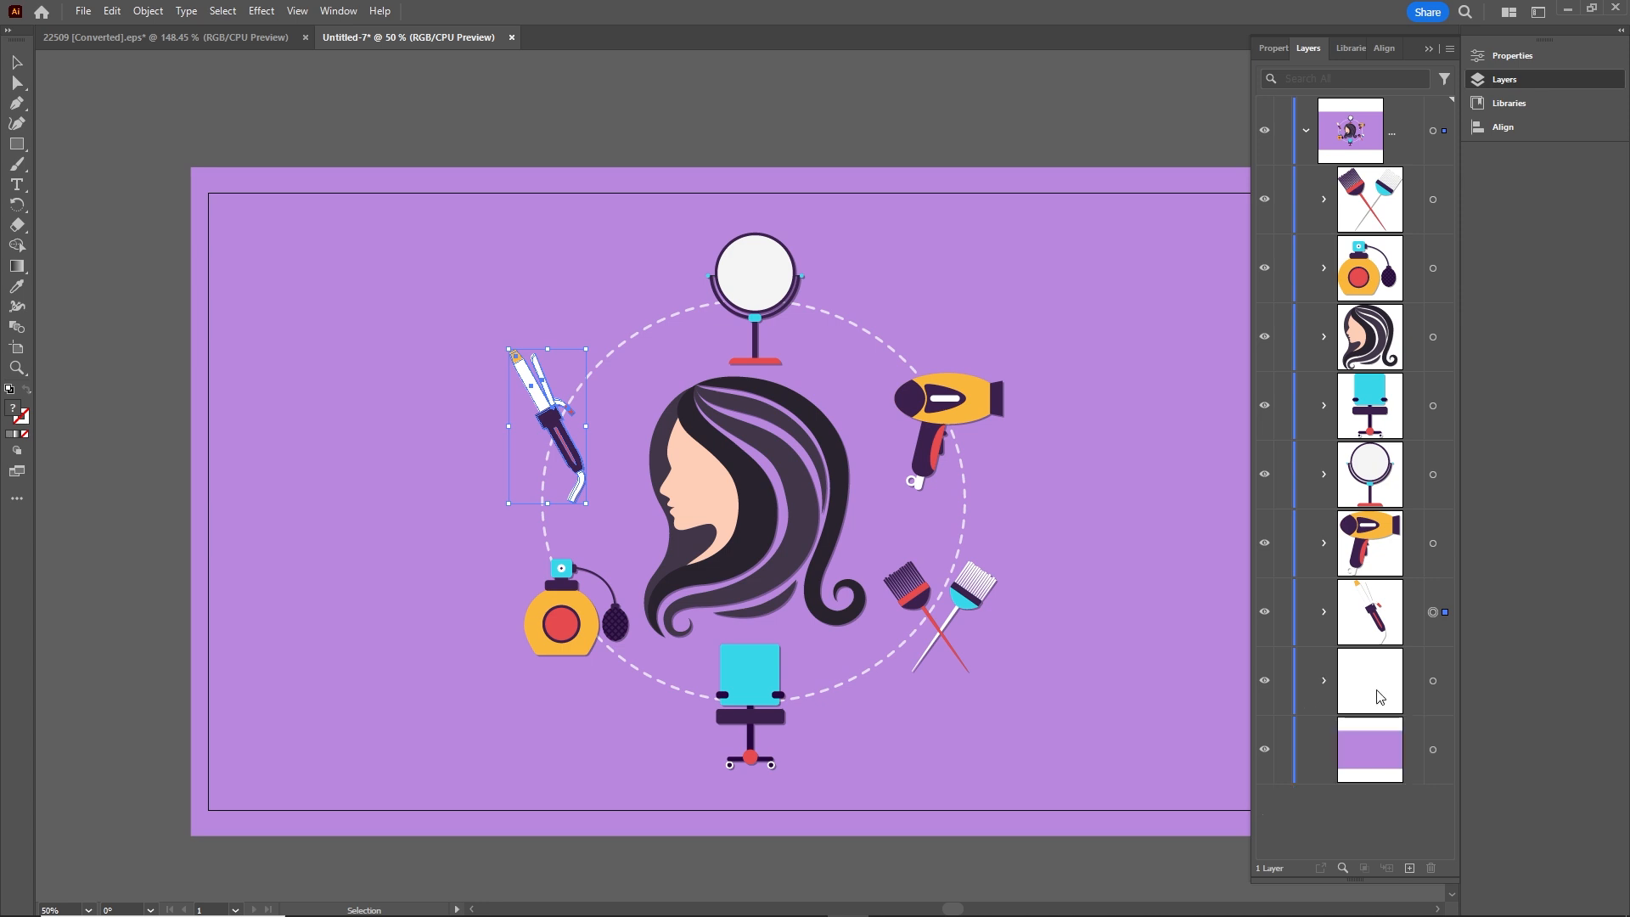
# Collapse Layer 1 and set the layer list's custom row size to 40 pixels.
pyautogui.click(1306, 130)
pyautogui.click(1369, 129)
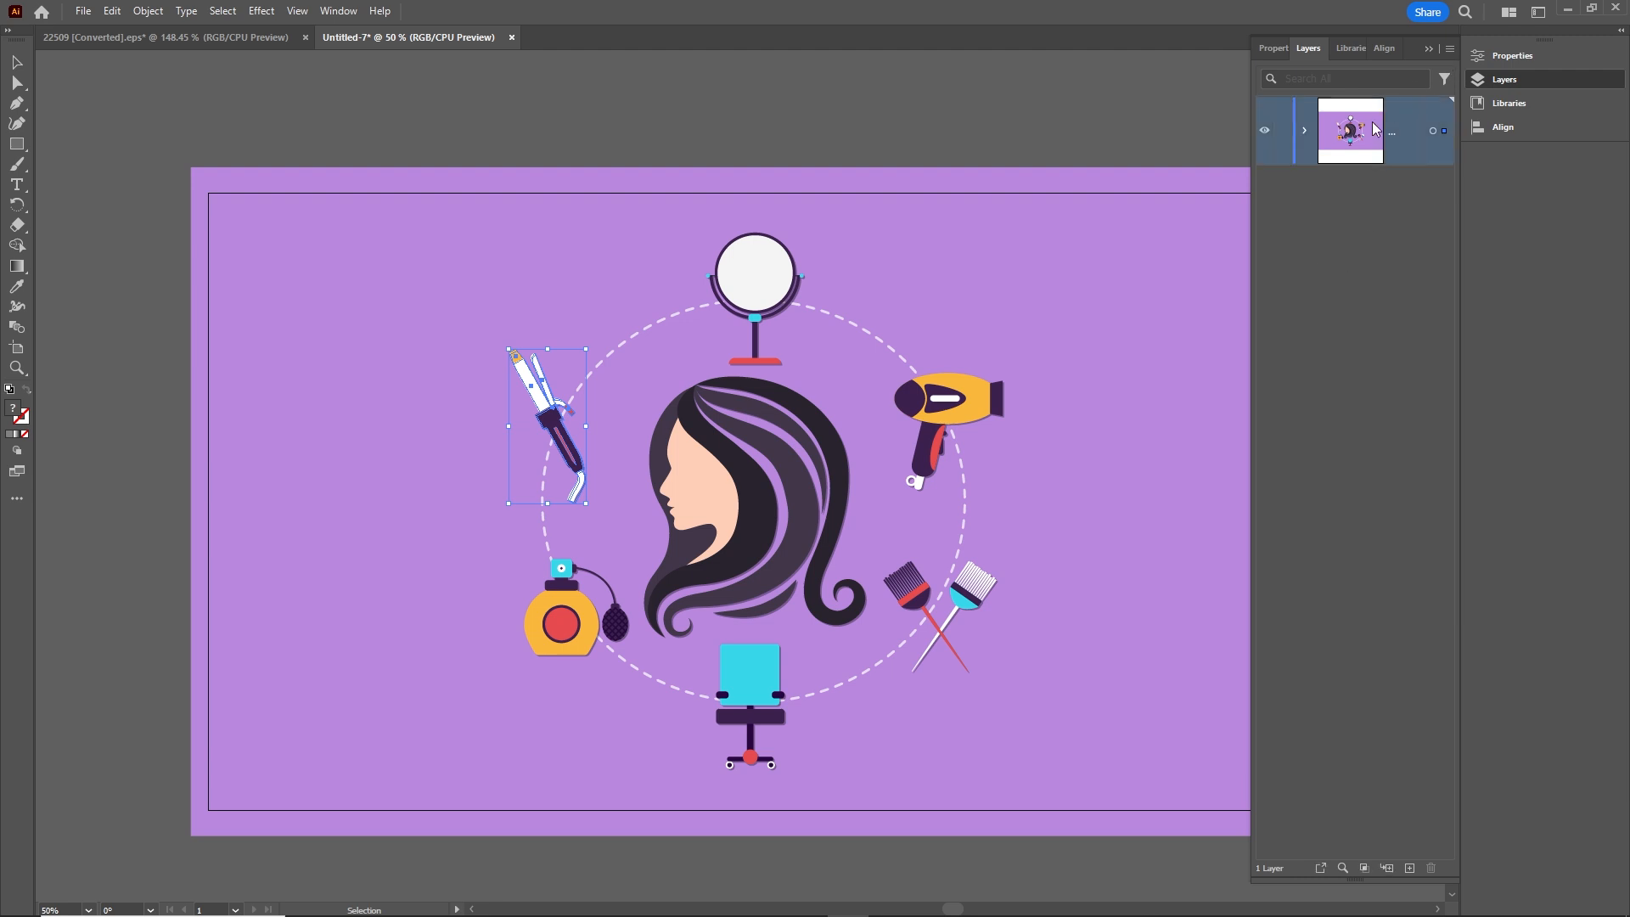
pyautogui.click(1450, 49)
pyautogui.click(1282, 496)
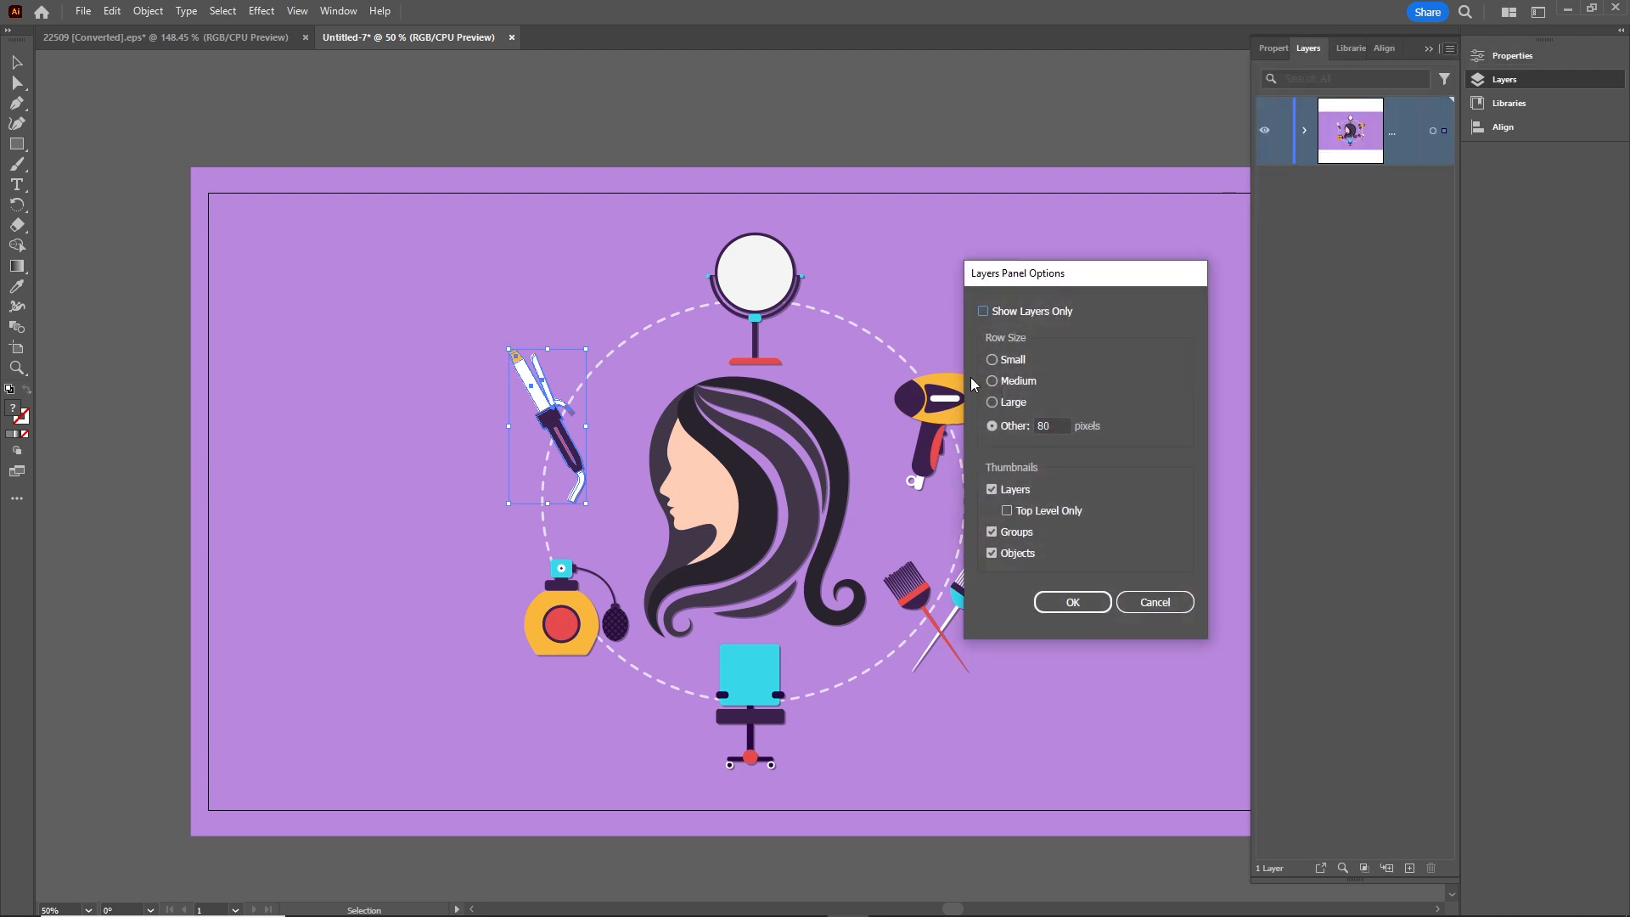
pyautogui.doubleClick(1038, 426)
pyautogui.write('40')
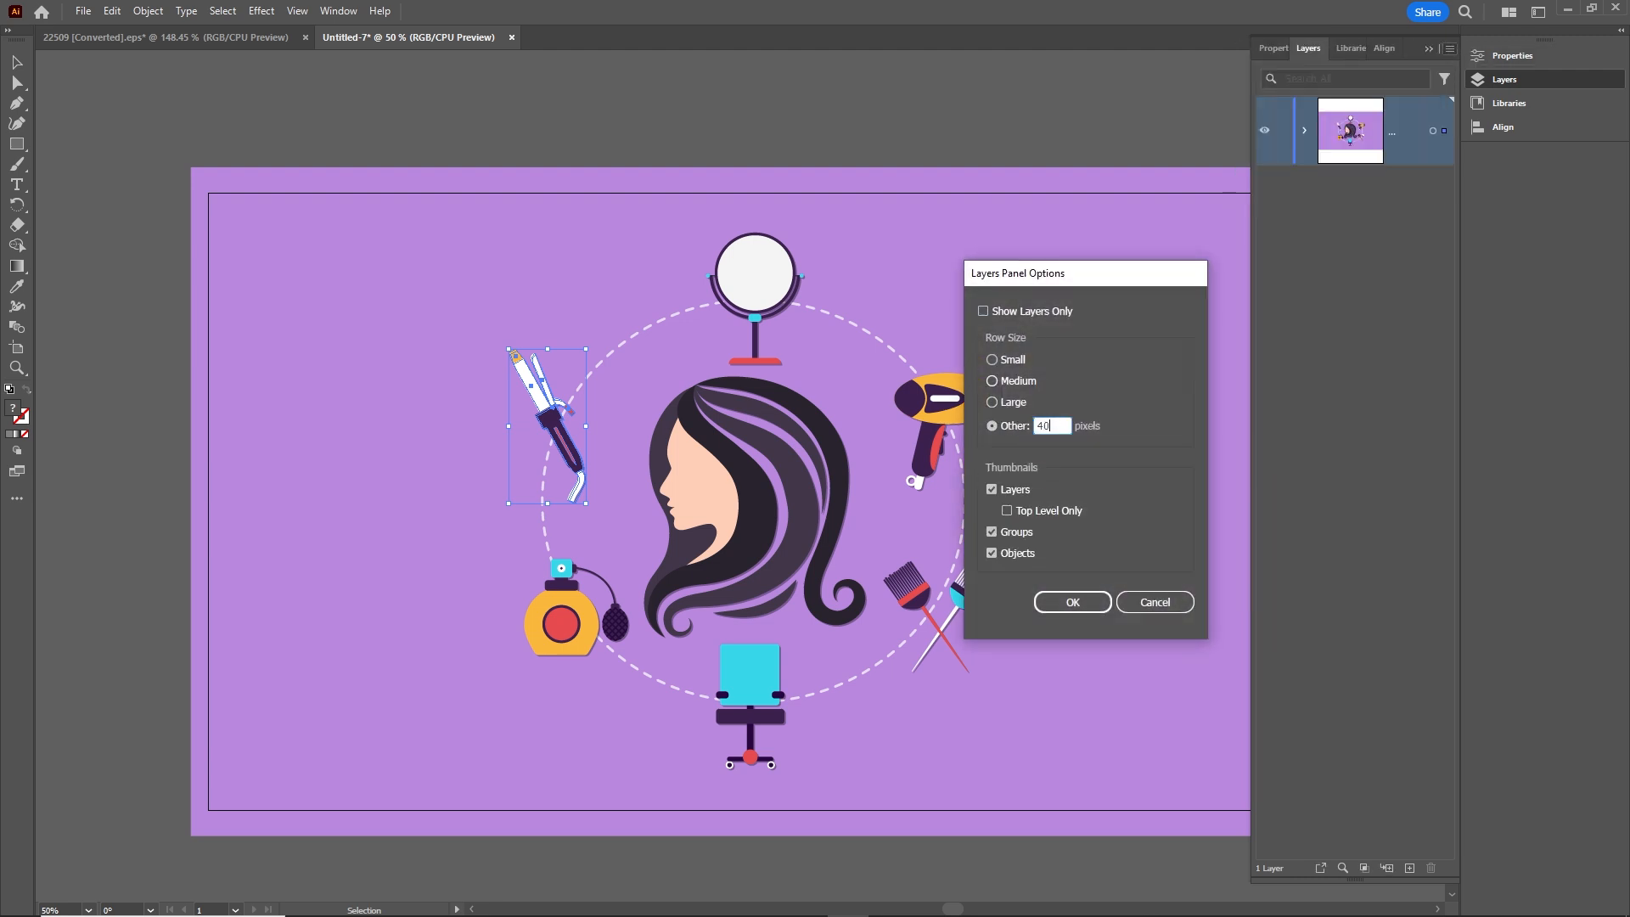
pyautogui.press('Return')
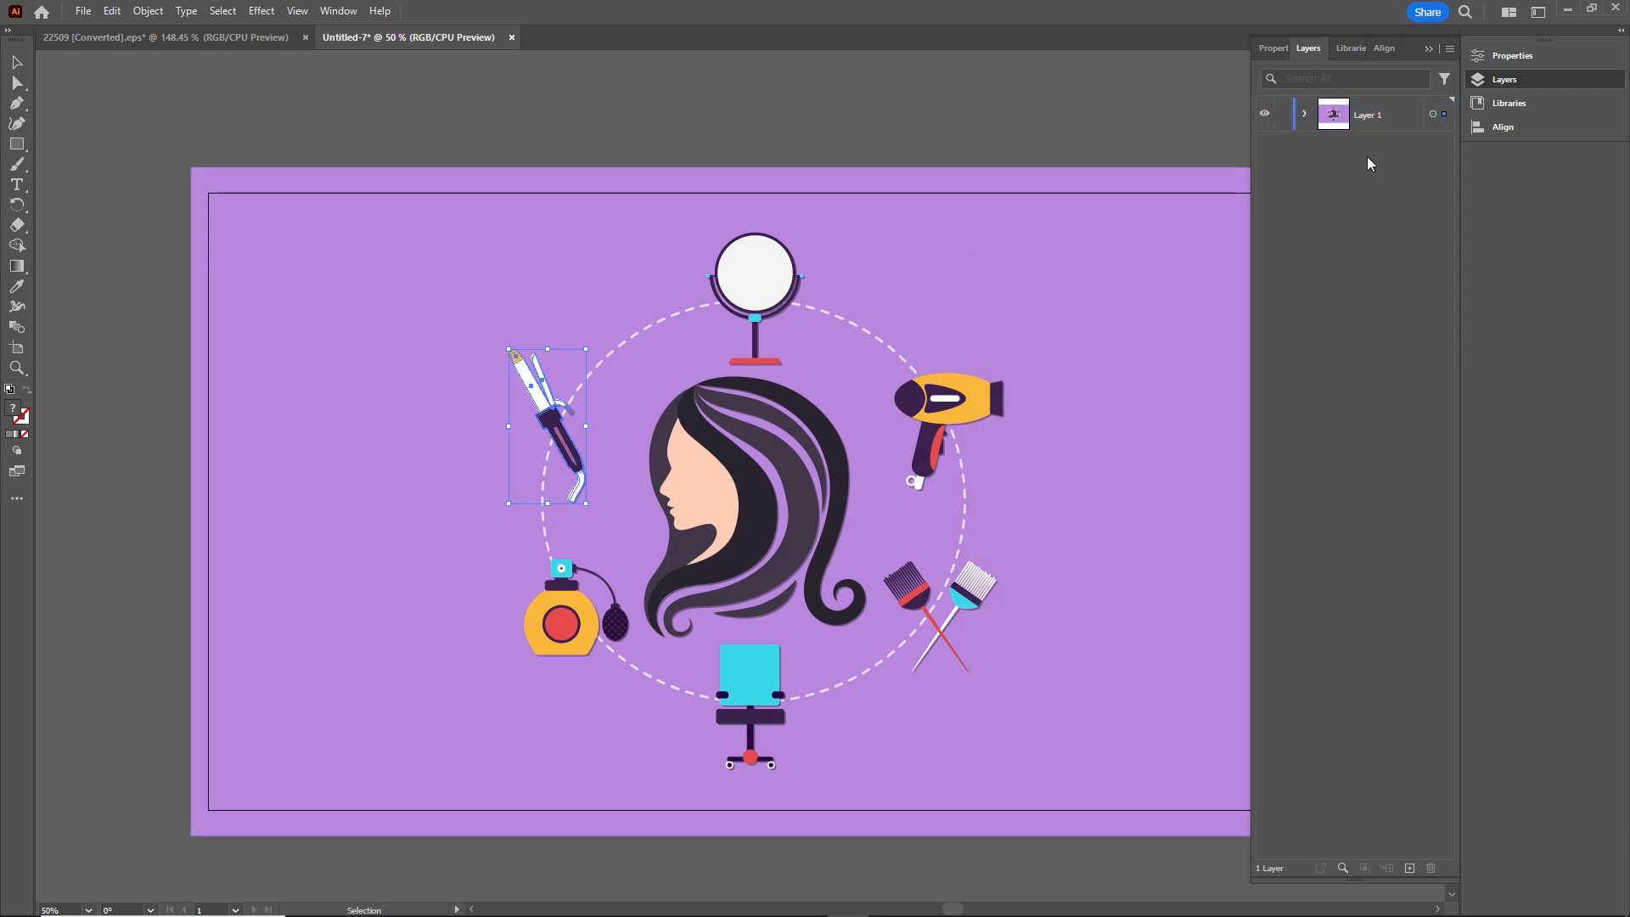
# Release the contents of Layer 1 to separate layers as a sequence.
pyautogui.click(1368, 125)
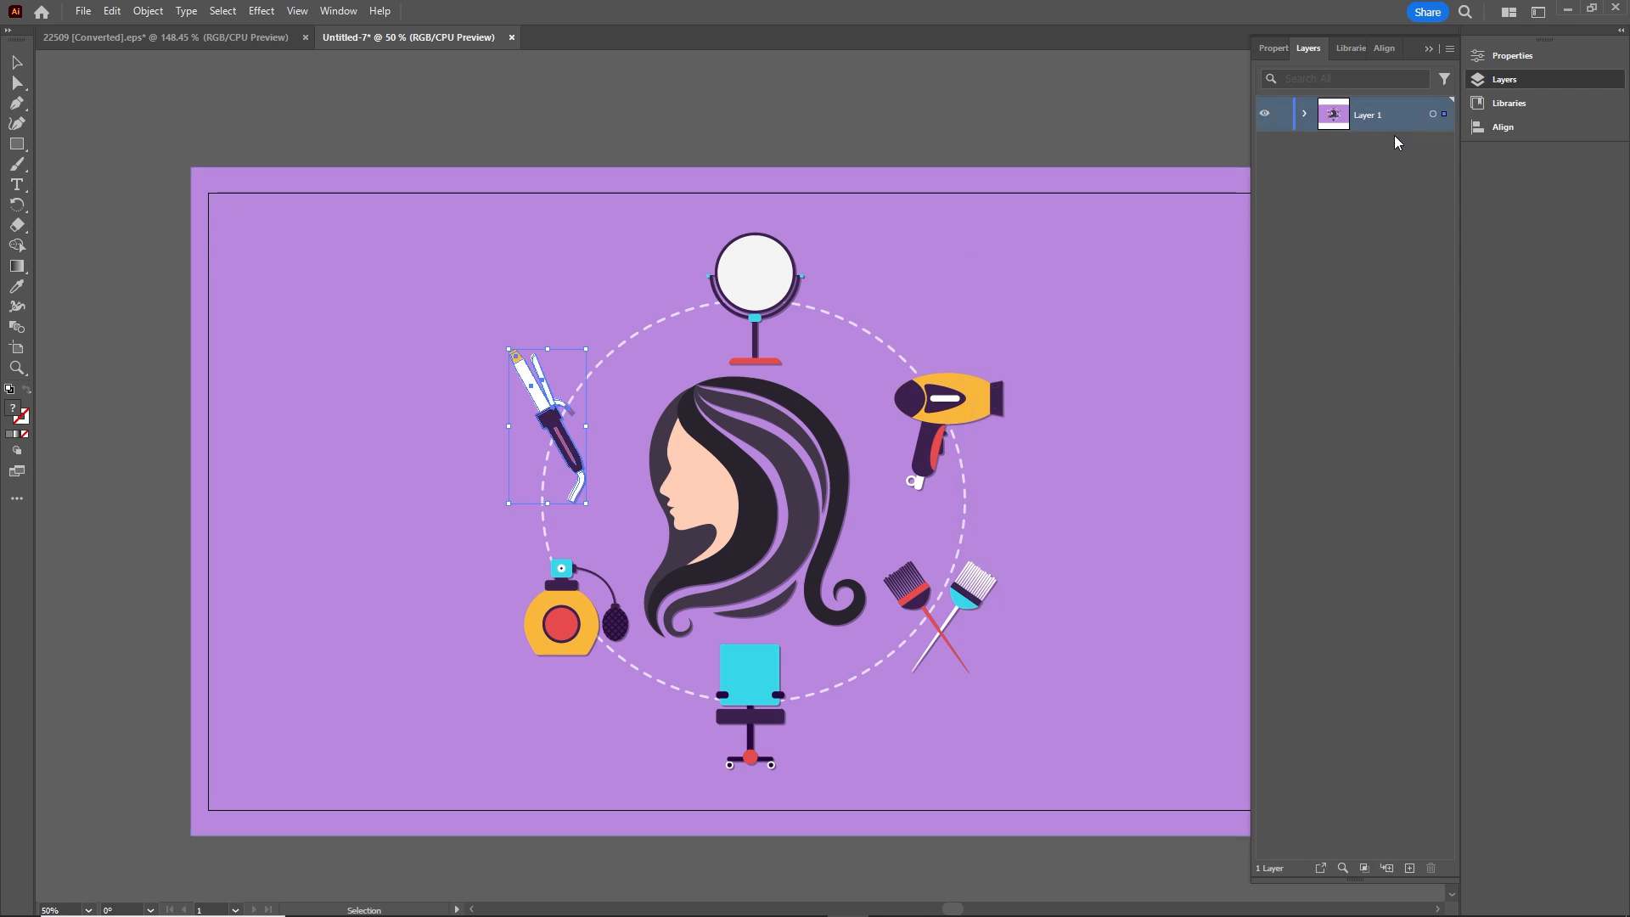
pyautogui.click(1448, 51)
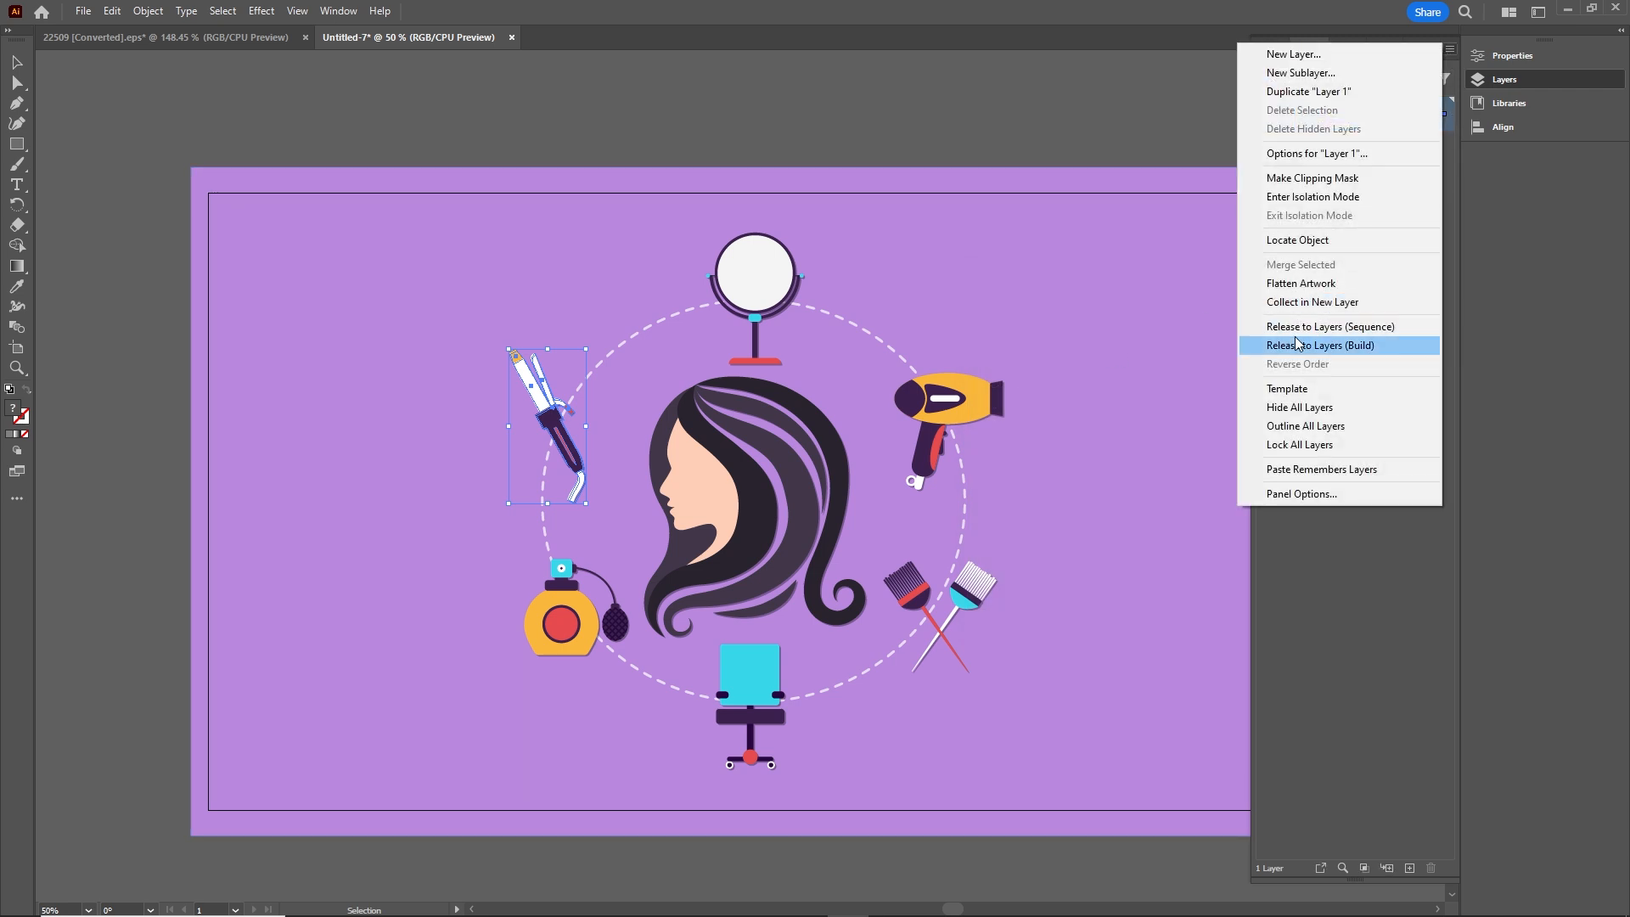
pyautogui.click(1324, 331)
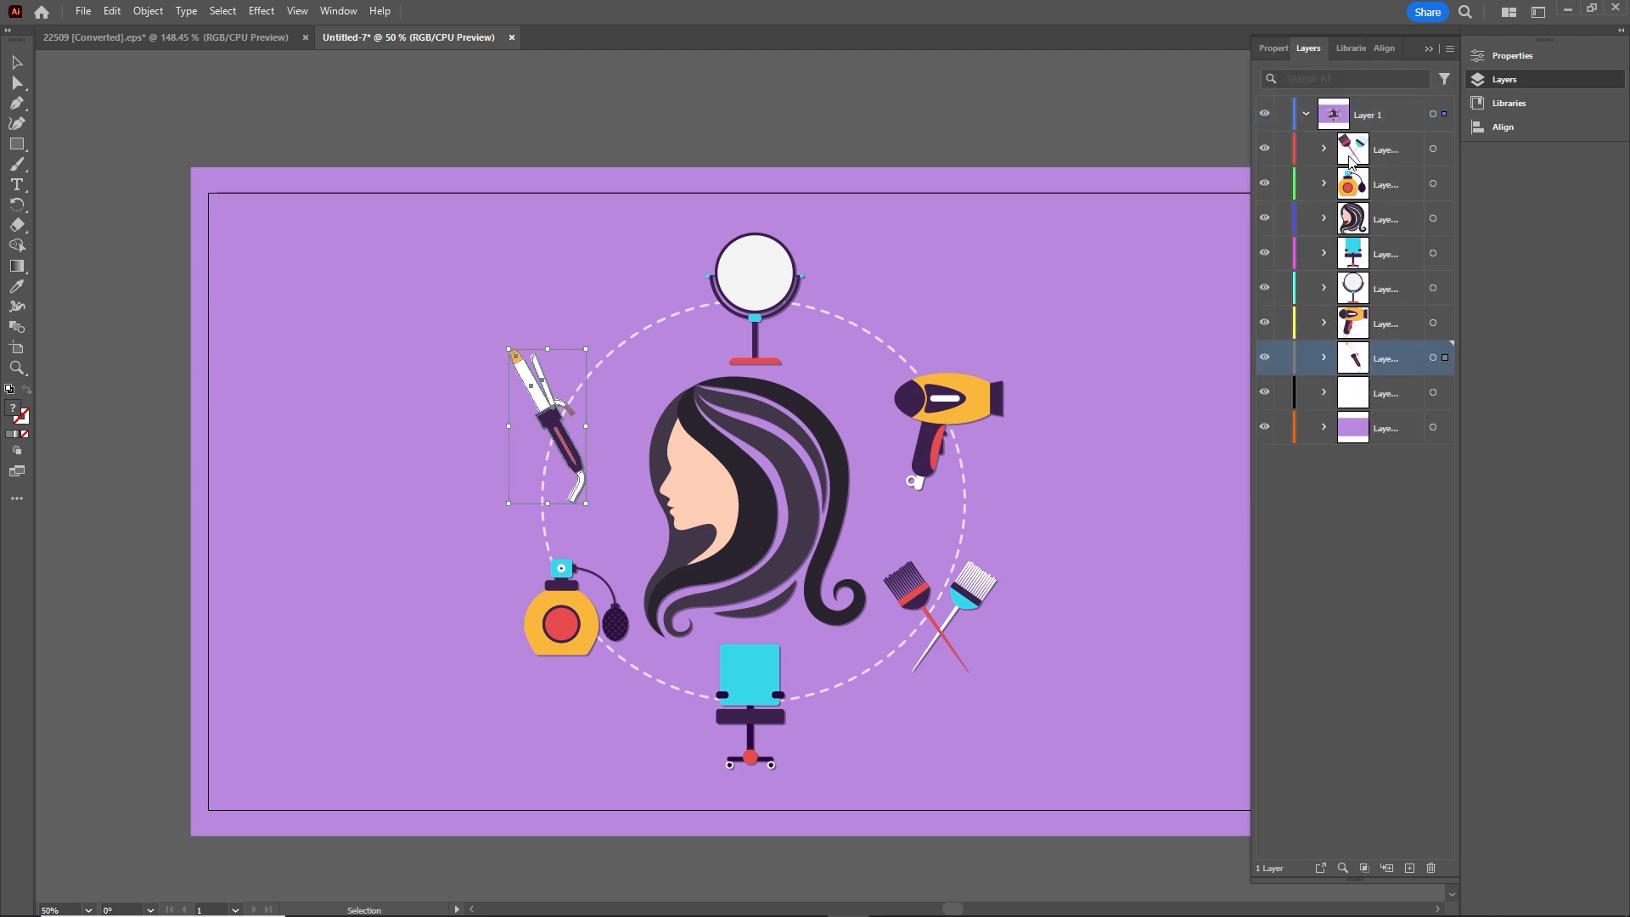
# Move all the released sublayers out of Layer 1 to the top level and delete the emptied Layer 1.
pyautogui.click(1383, 158)
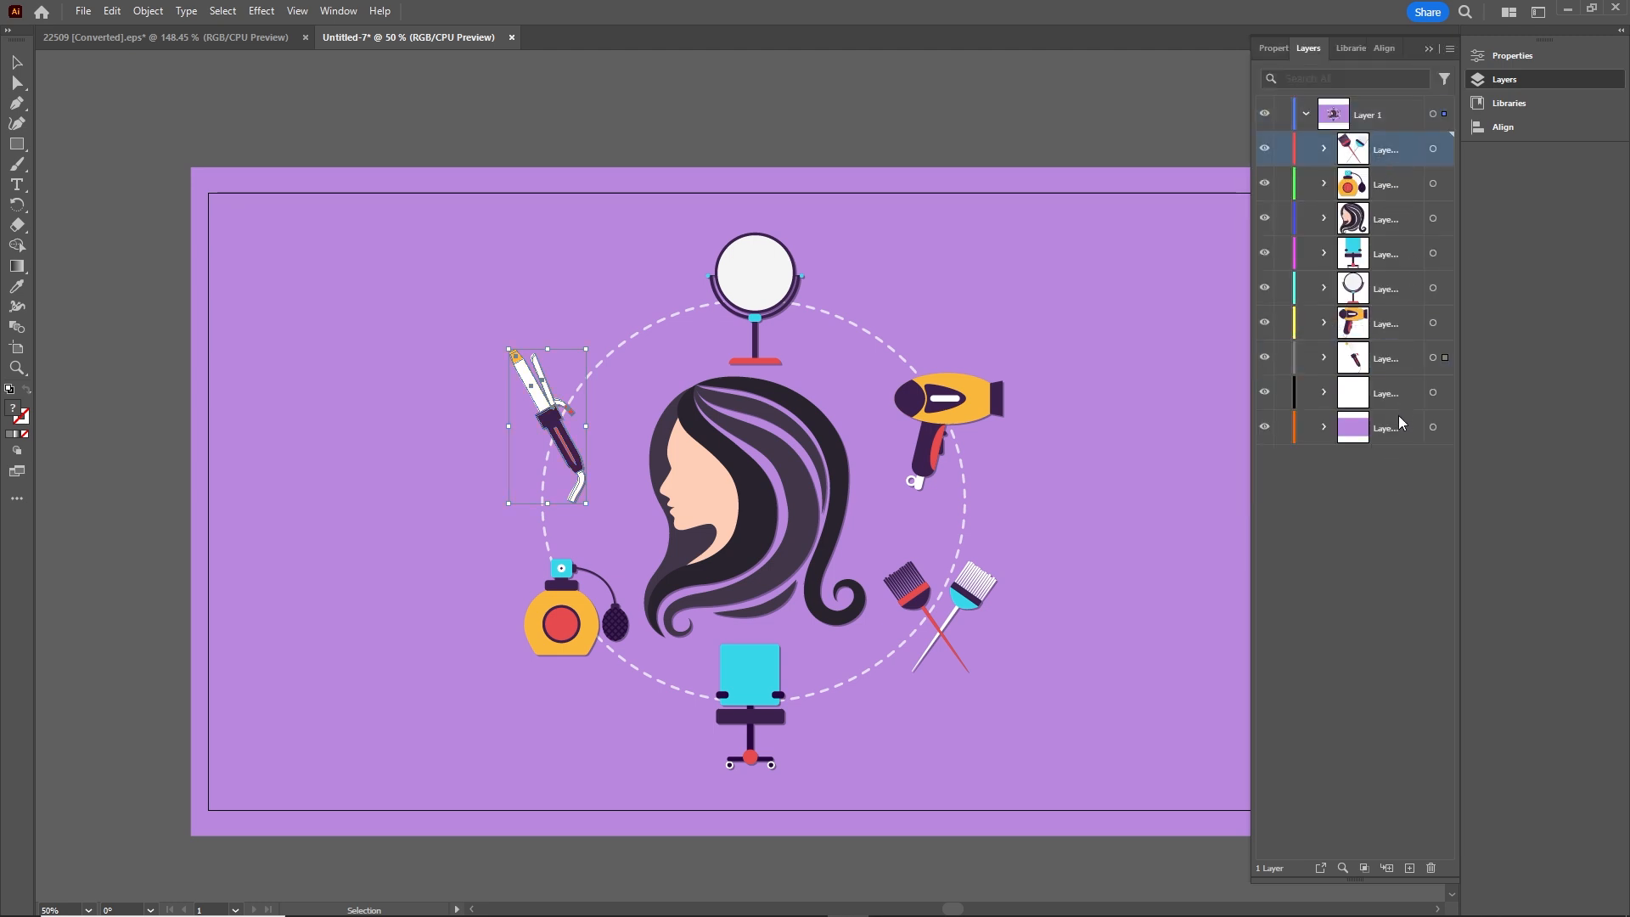
pyautogui.keyDown('shift'); pyautogui.click(1387, 431); pyautogui.keyUp('shift')
pyautogui.moveTo(1390, 263); pyautogui.dragTo(1366, 506)
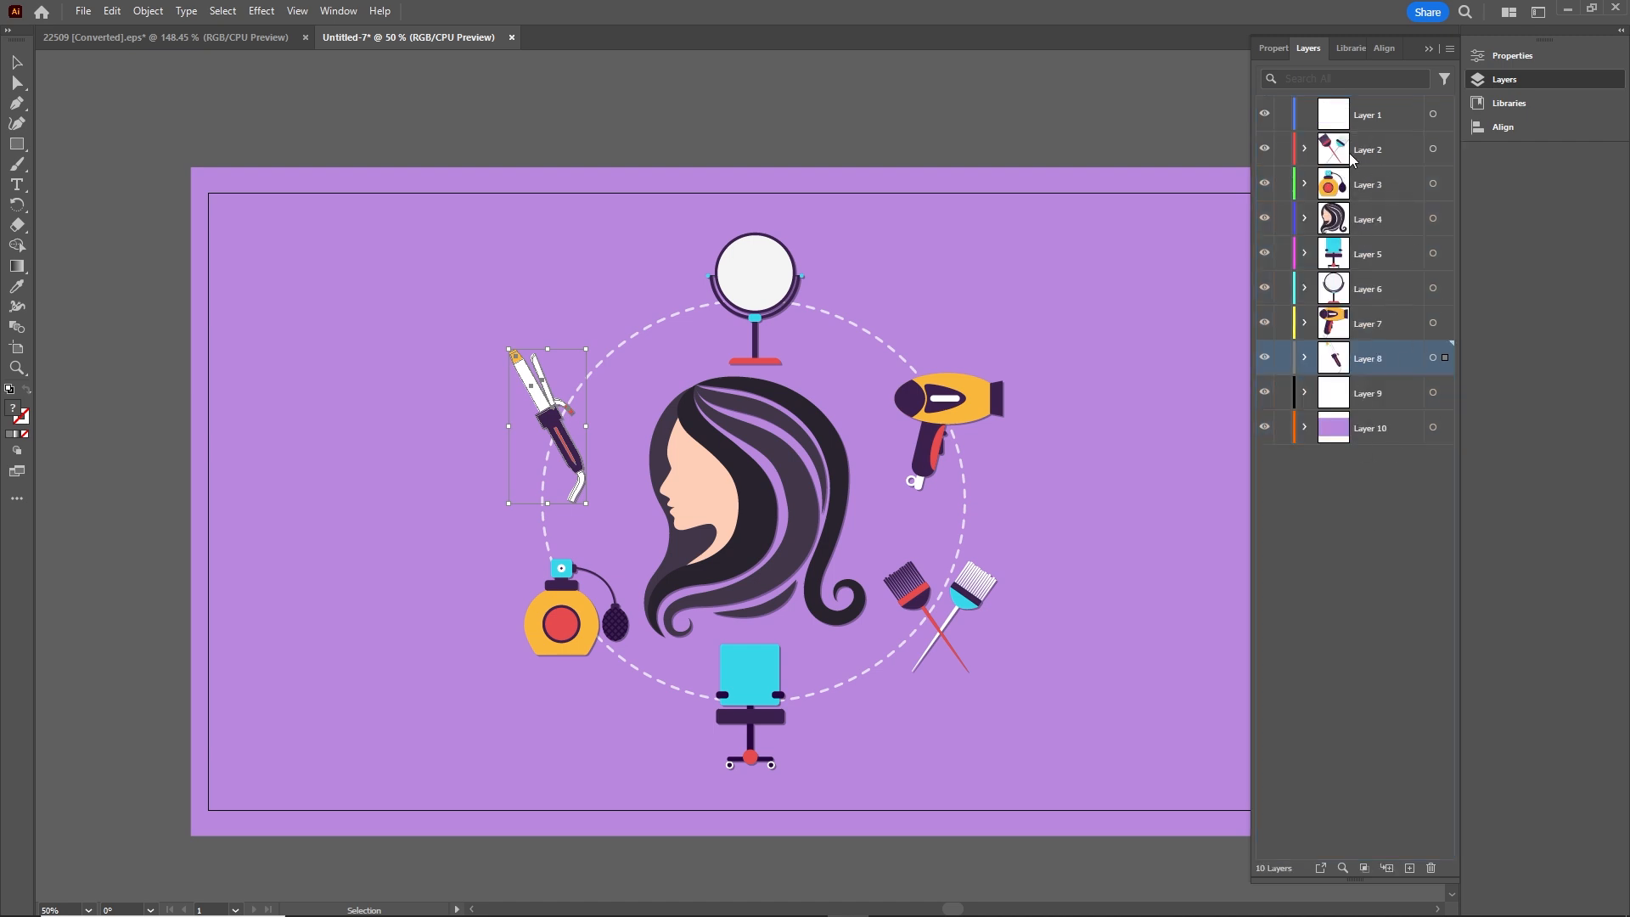
pyautogui.click(1362, 120)
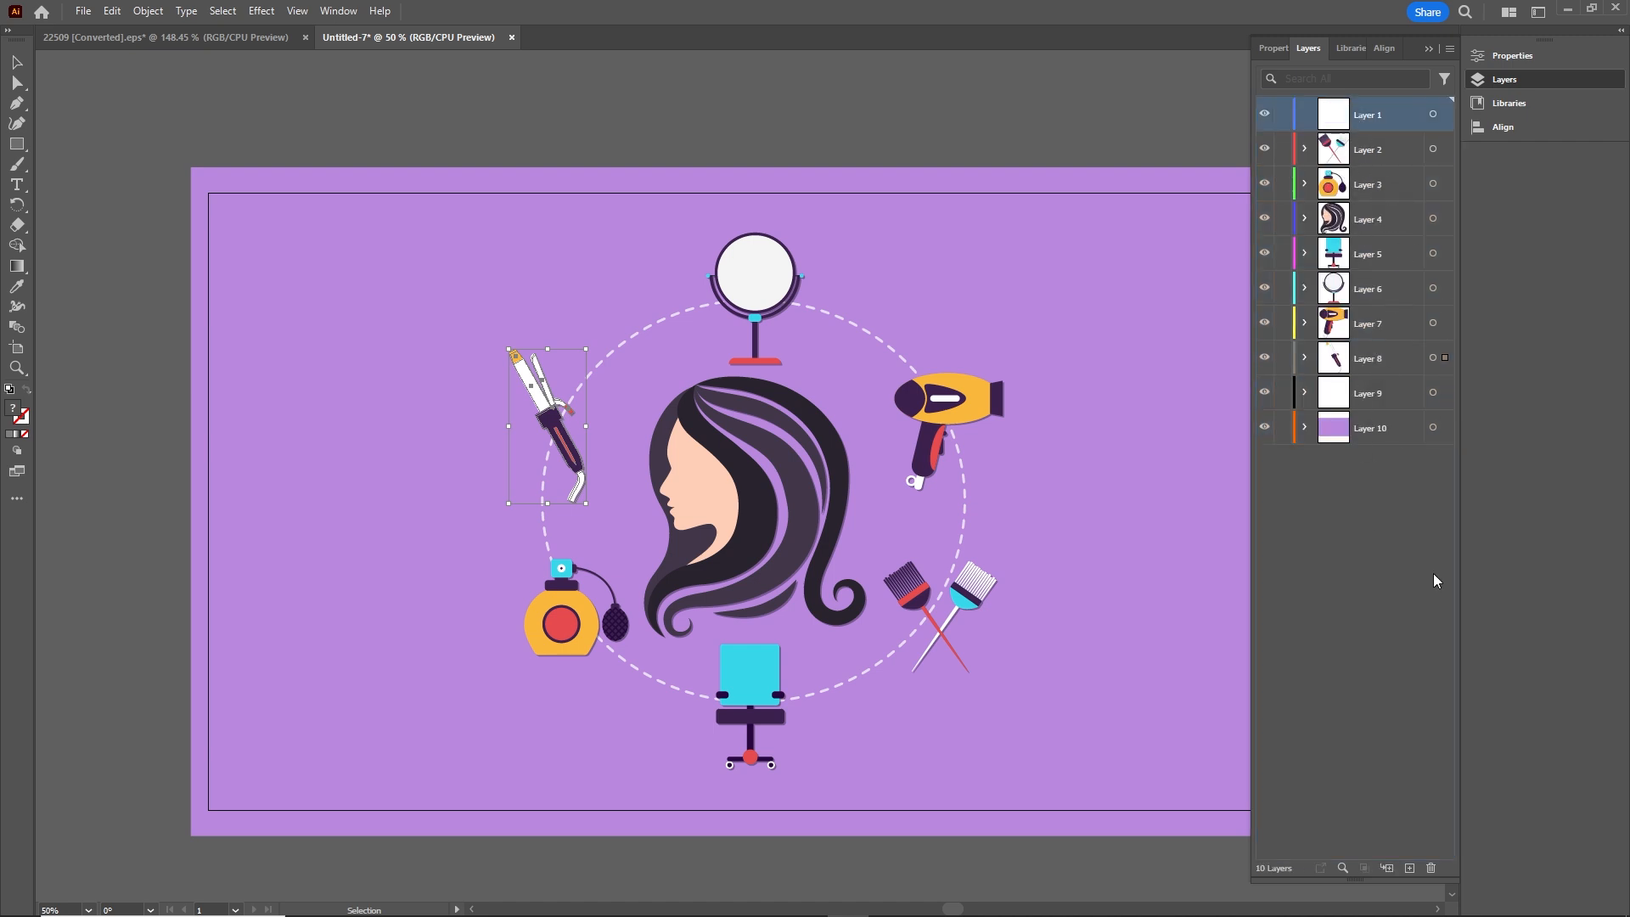
pyautogui.click(1431, 868)
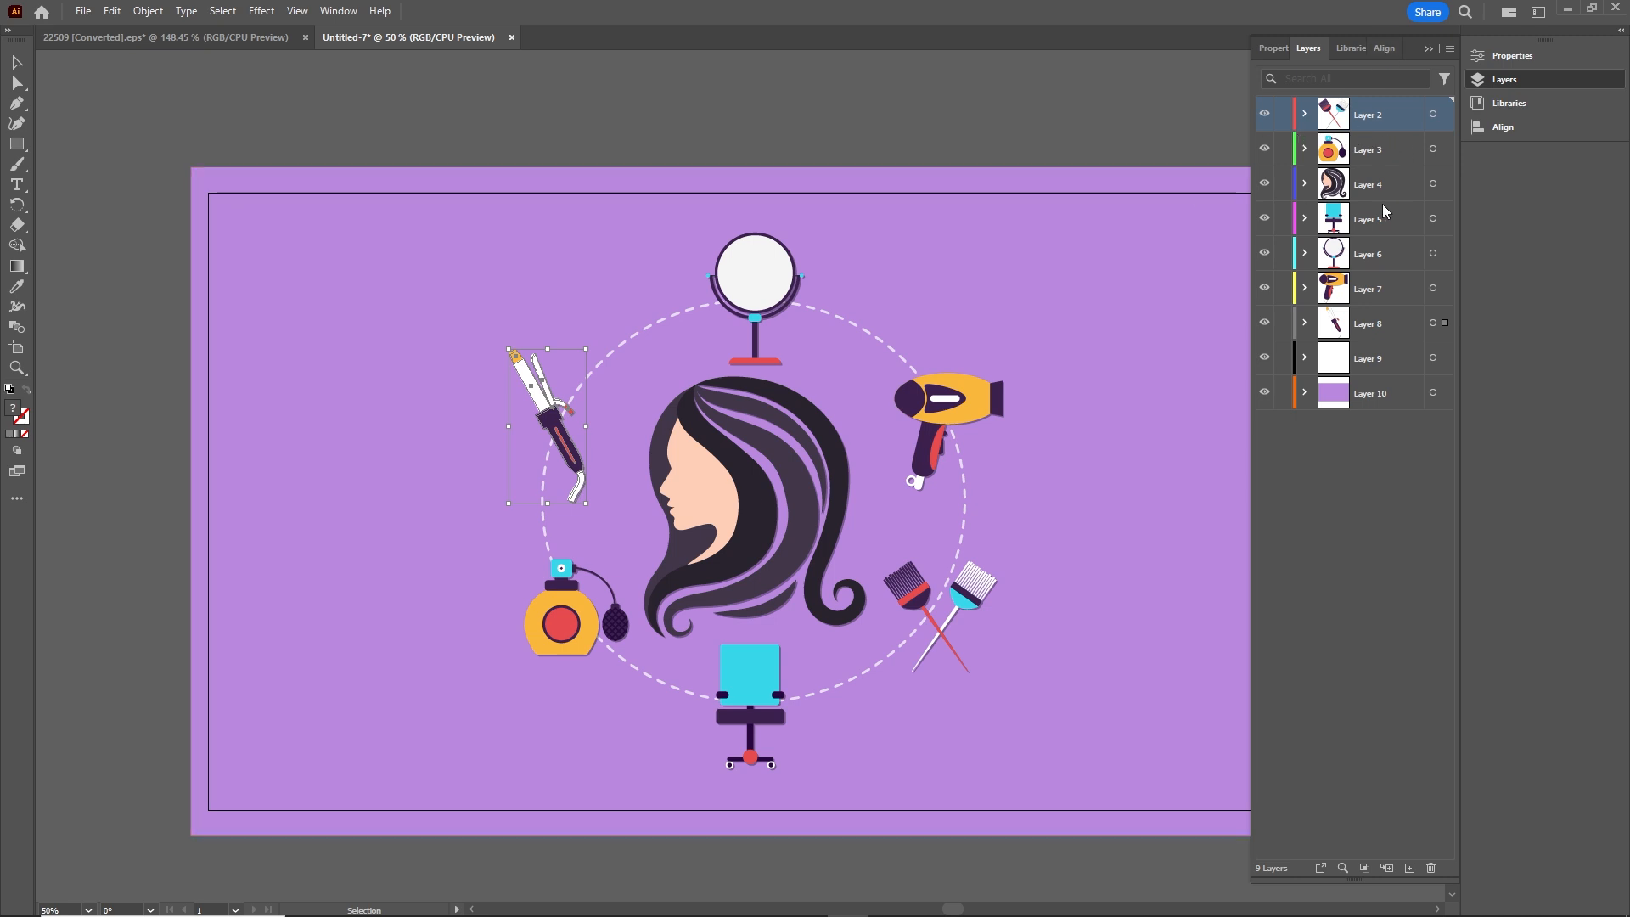
# Select the woman's head to check which layer holds it, deselect it, and save the document.
pyautogui.click(1012, 107)
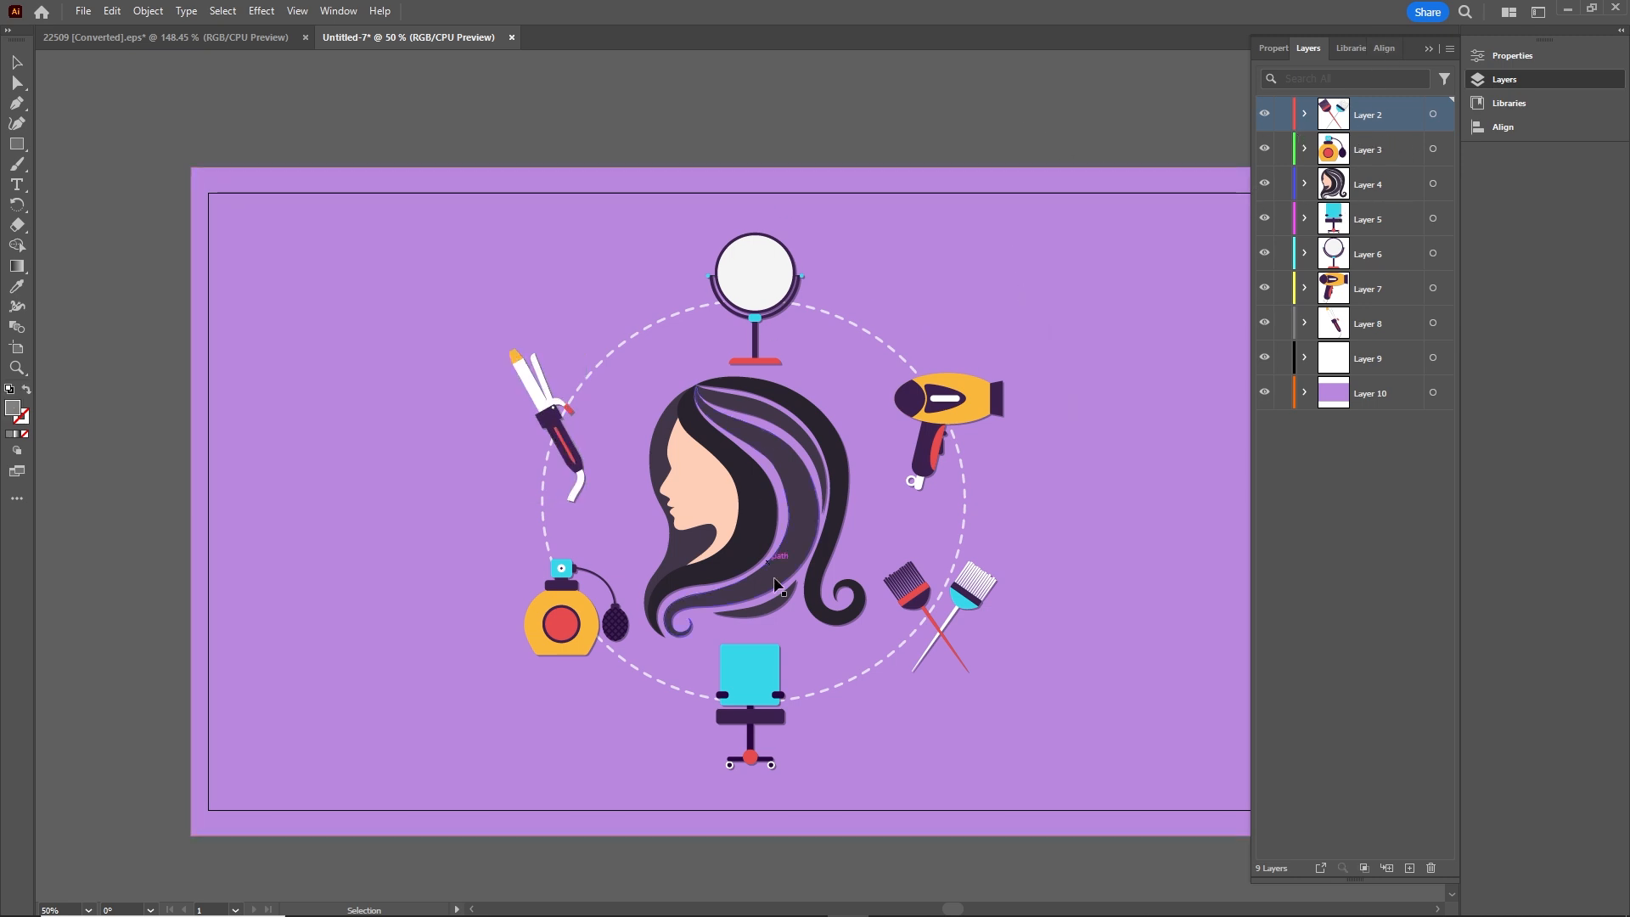
pyautogui.click(758, 520)
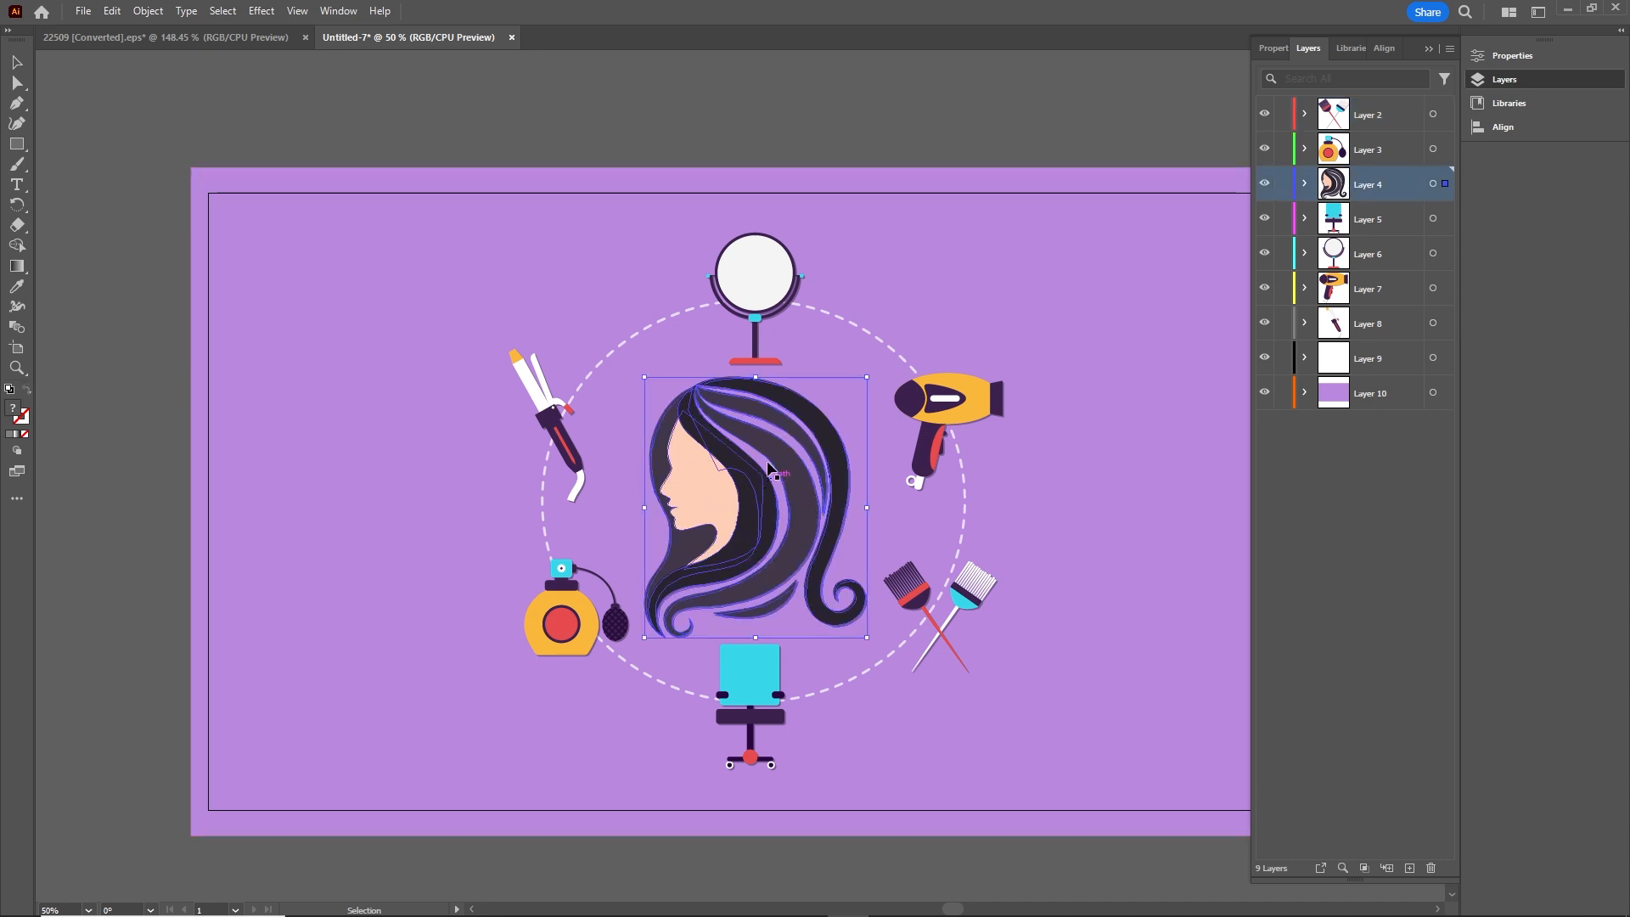
pyautogui.click(744, 139)
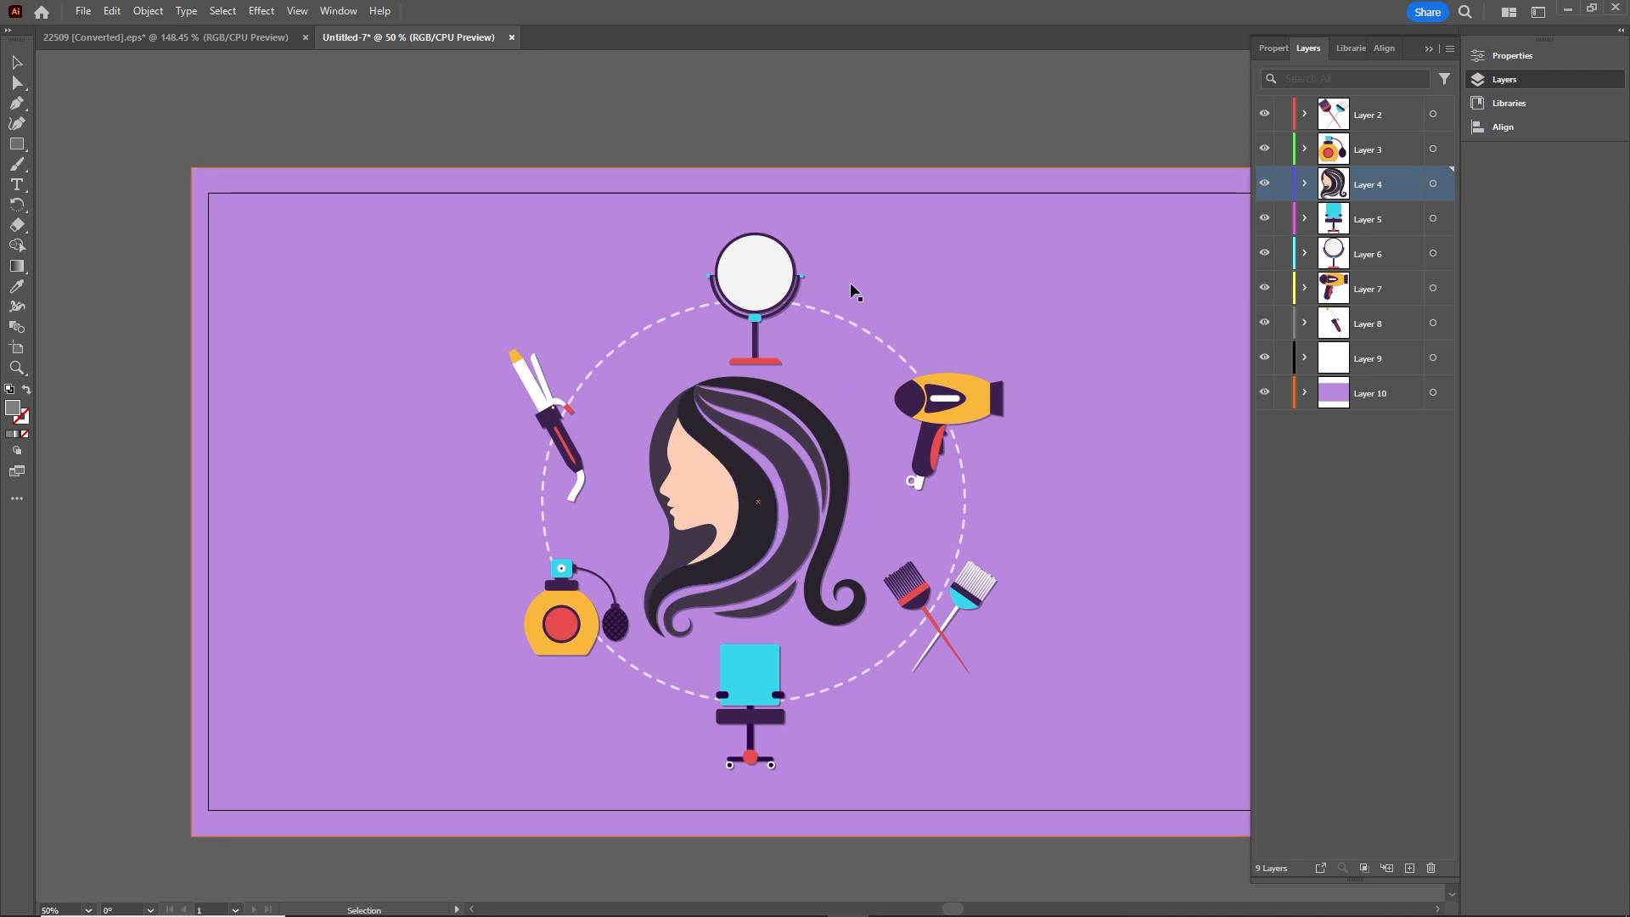
pyautogui.press('a')
pyautogui.hotkey('ctrl', 's')
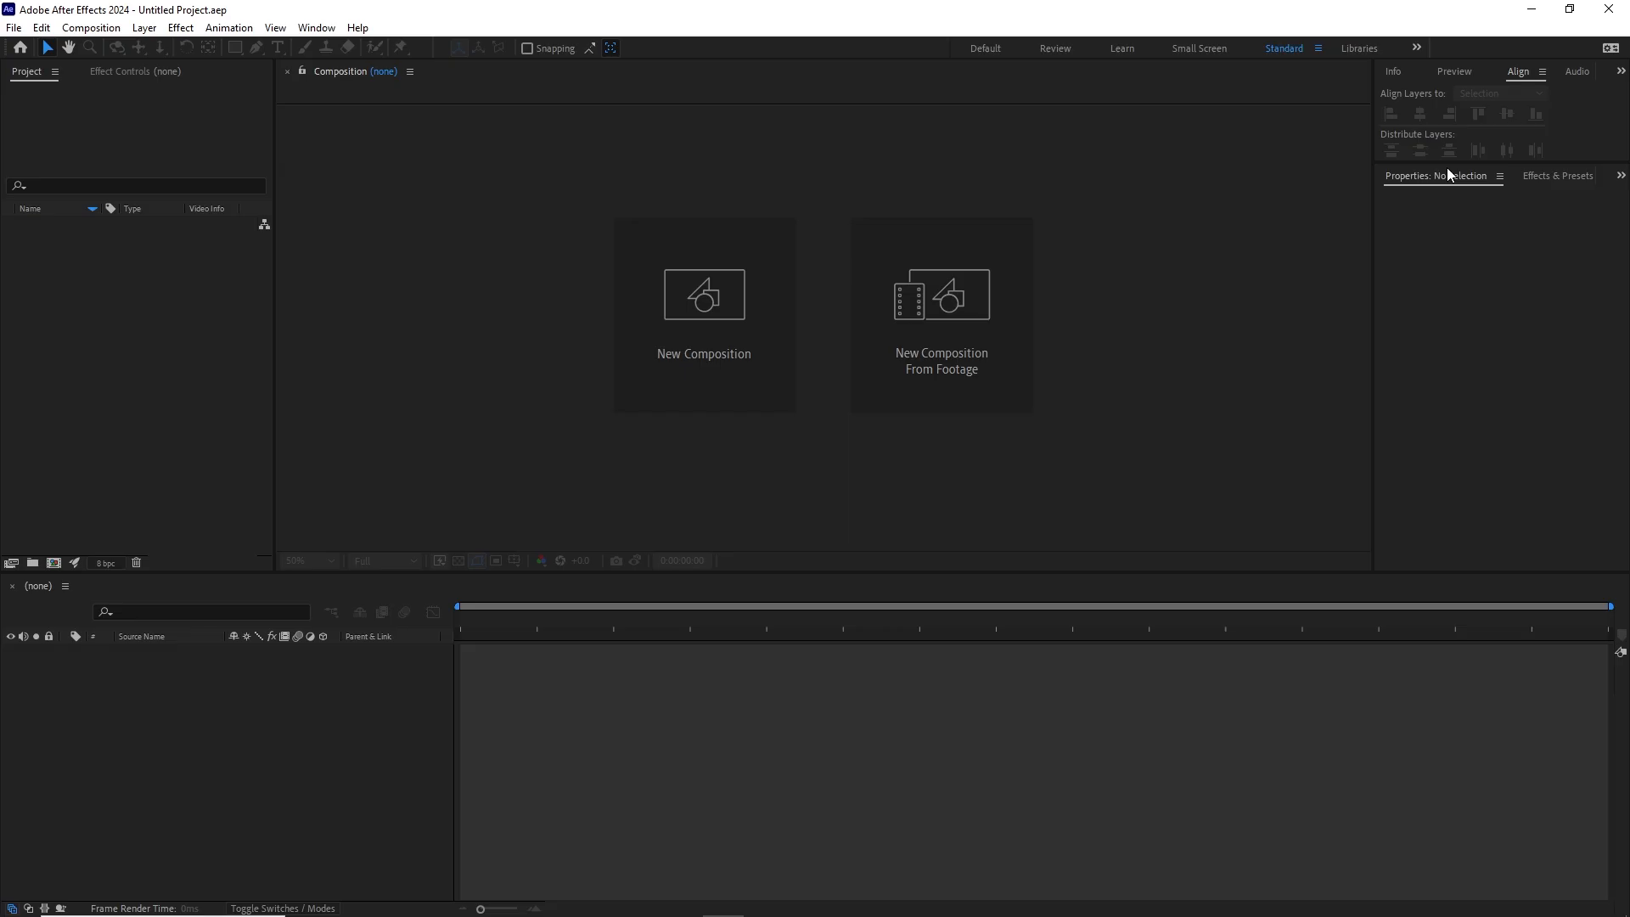
# From After Effects, switch to File Explorer and locate hairdress.ai in the tutorial's illustrator folder.
pyautogui.click(392, 902)
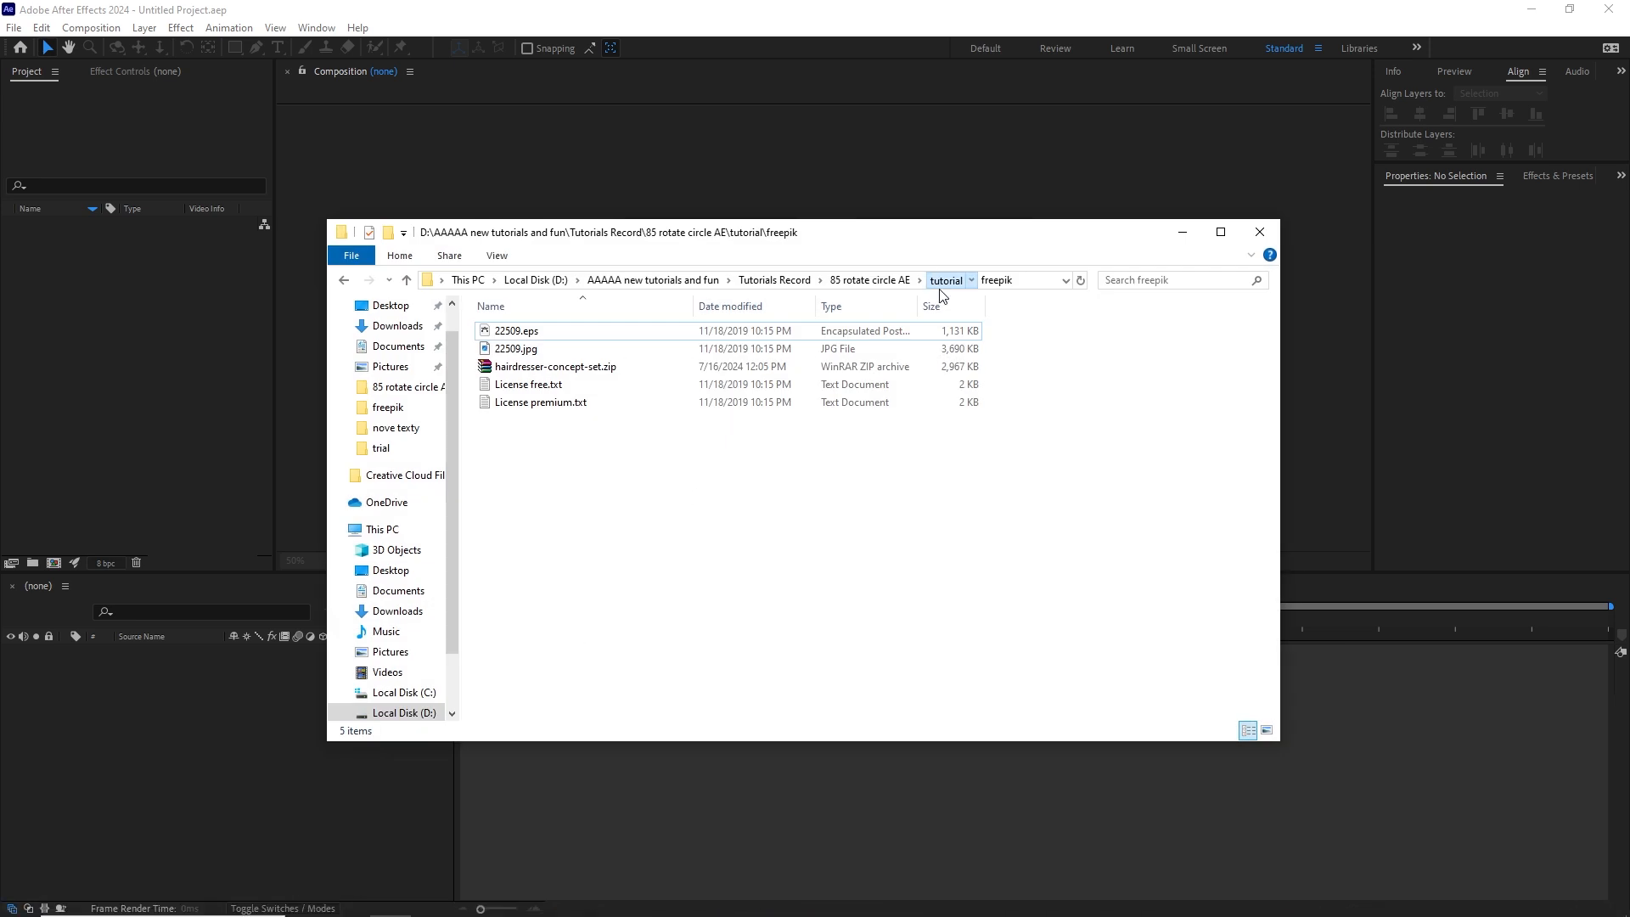
pyautogui.click(943, 280)
pyautogui.doubleClick(538, 350)
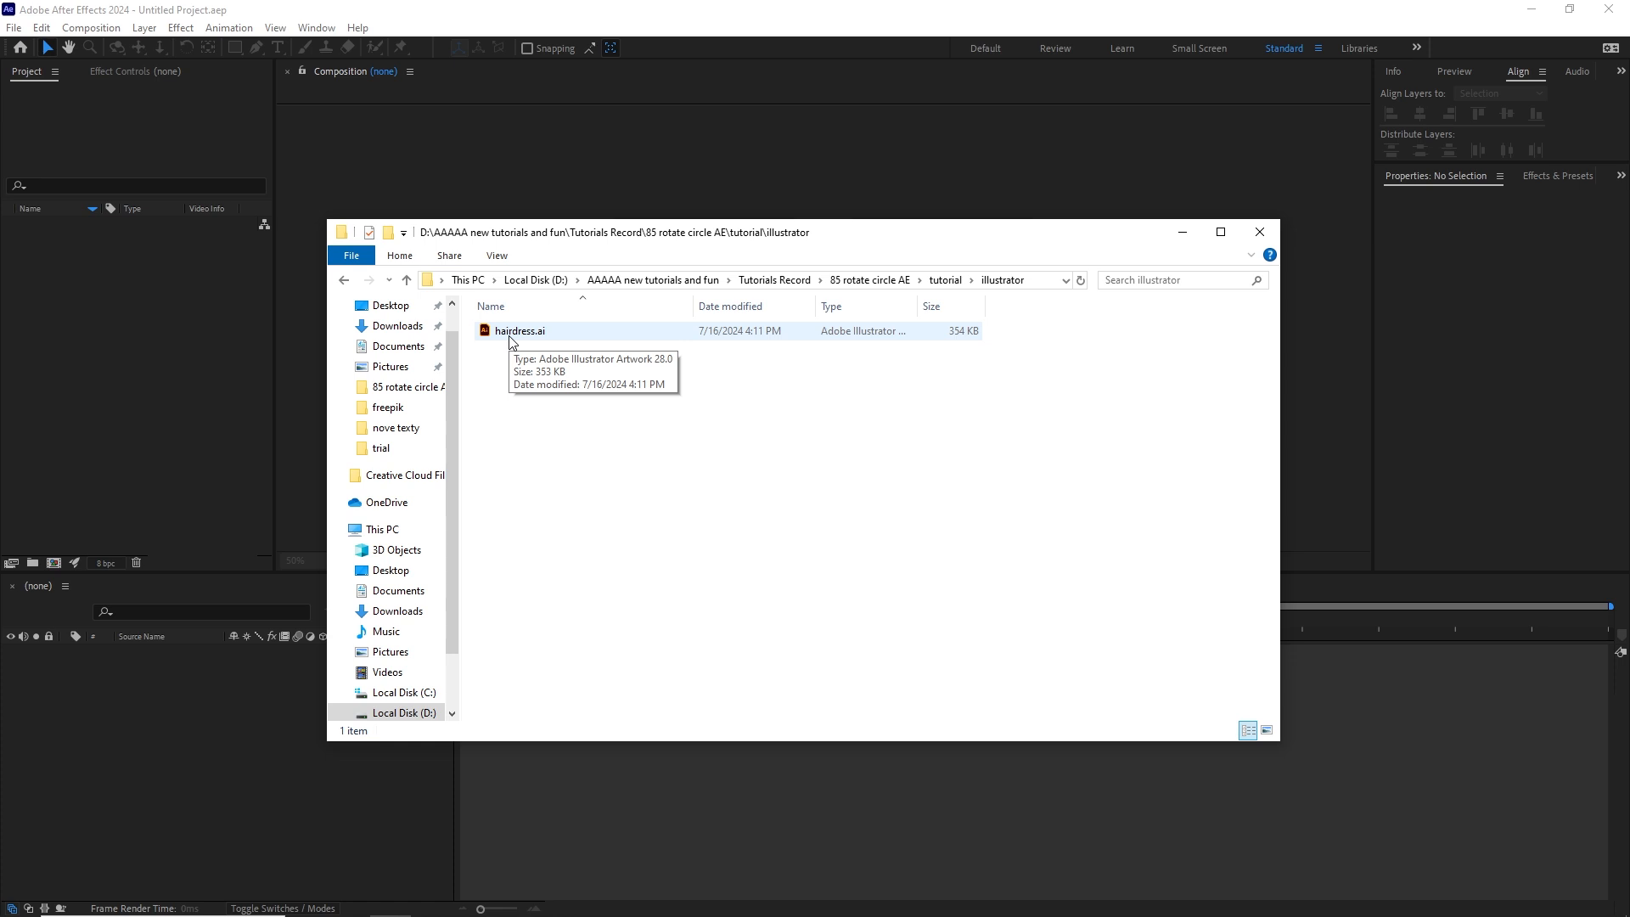
pyautogui.click(538, 340)
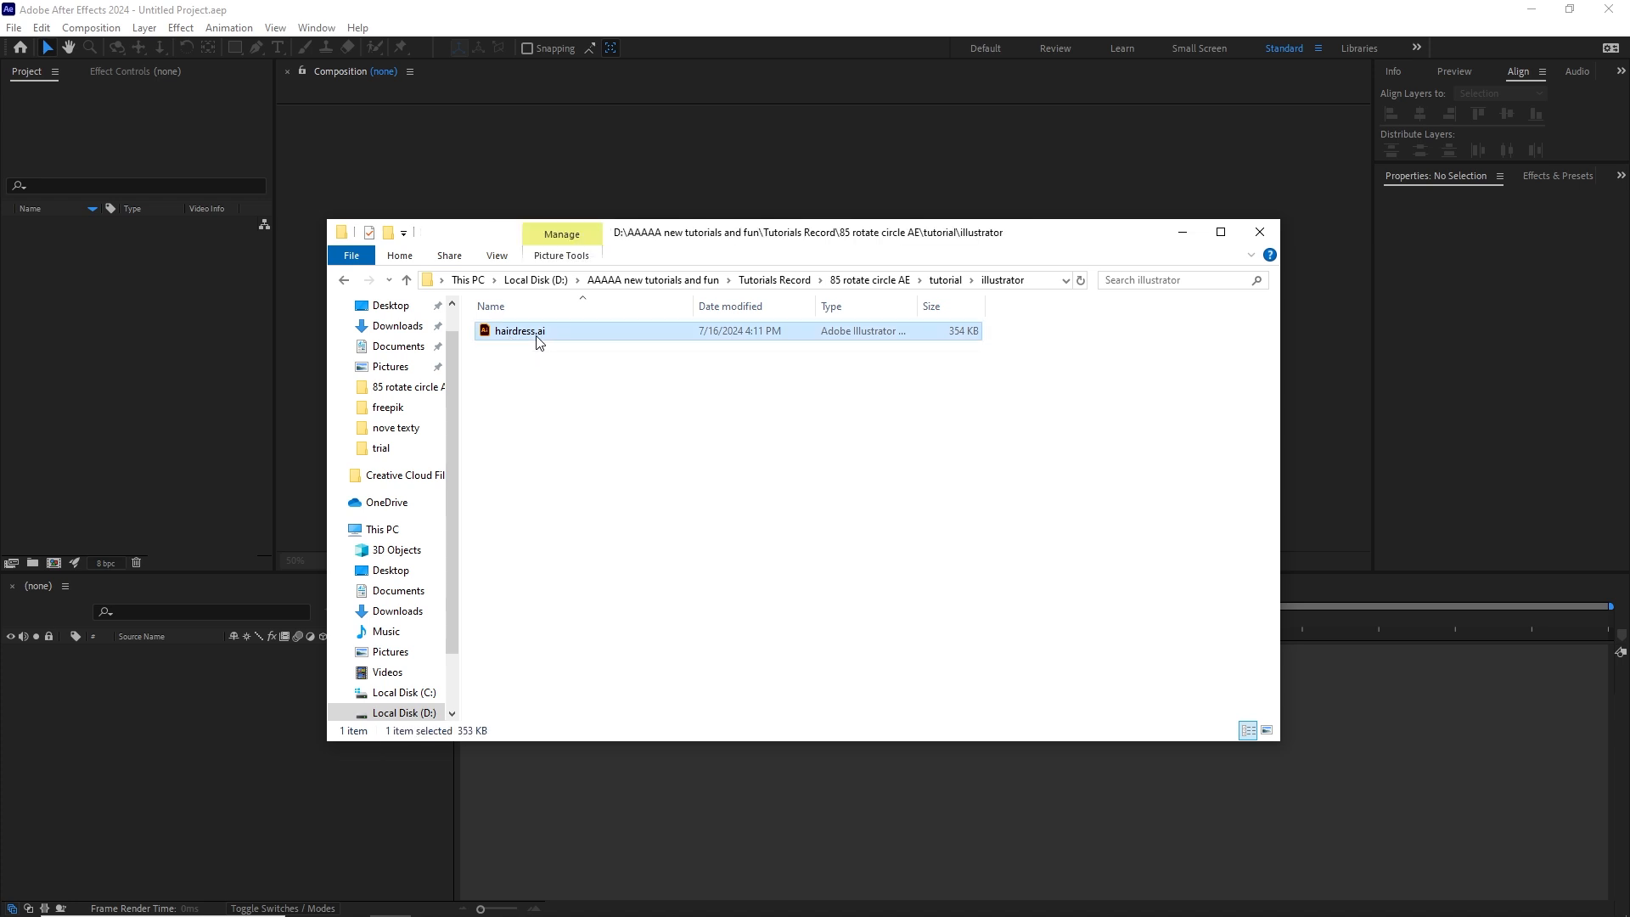
# Import hairdress.ai into After Effects as a Composition with Layer Size footage dimensions, and open the hairdress composition.
pyautogui.moveTo(535, 332); pyautogui.dragTo(84, 375)
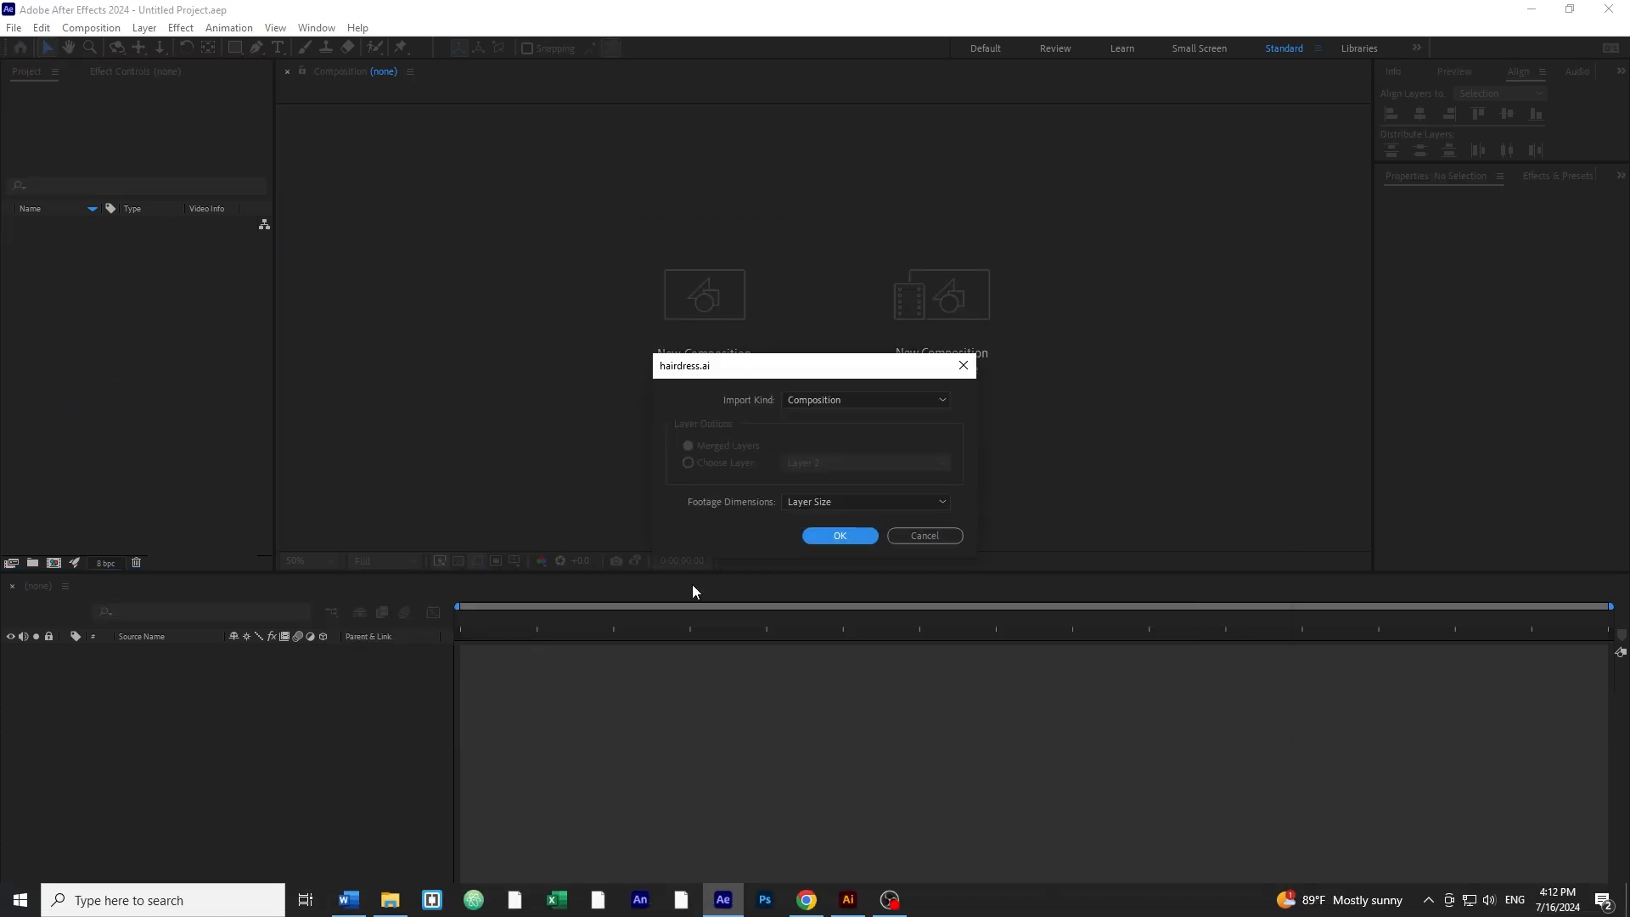
pyautogui.click(943, 535)
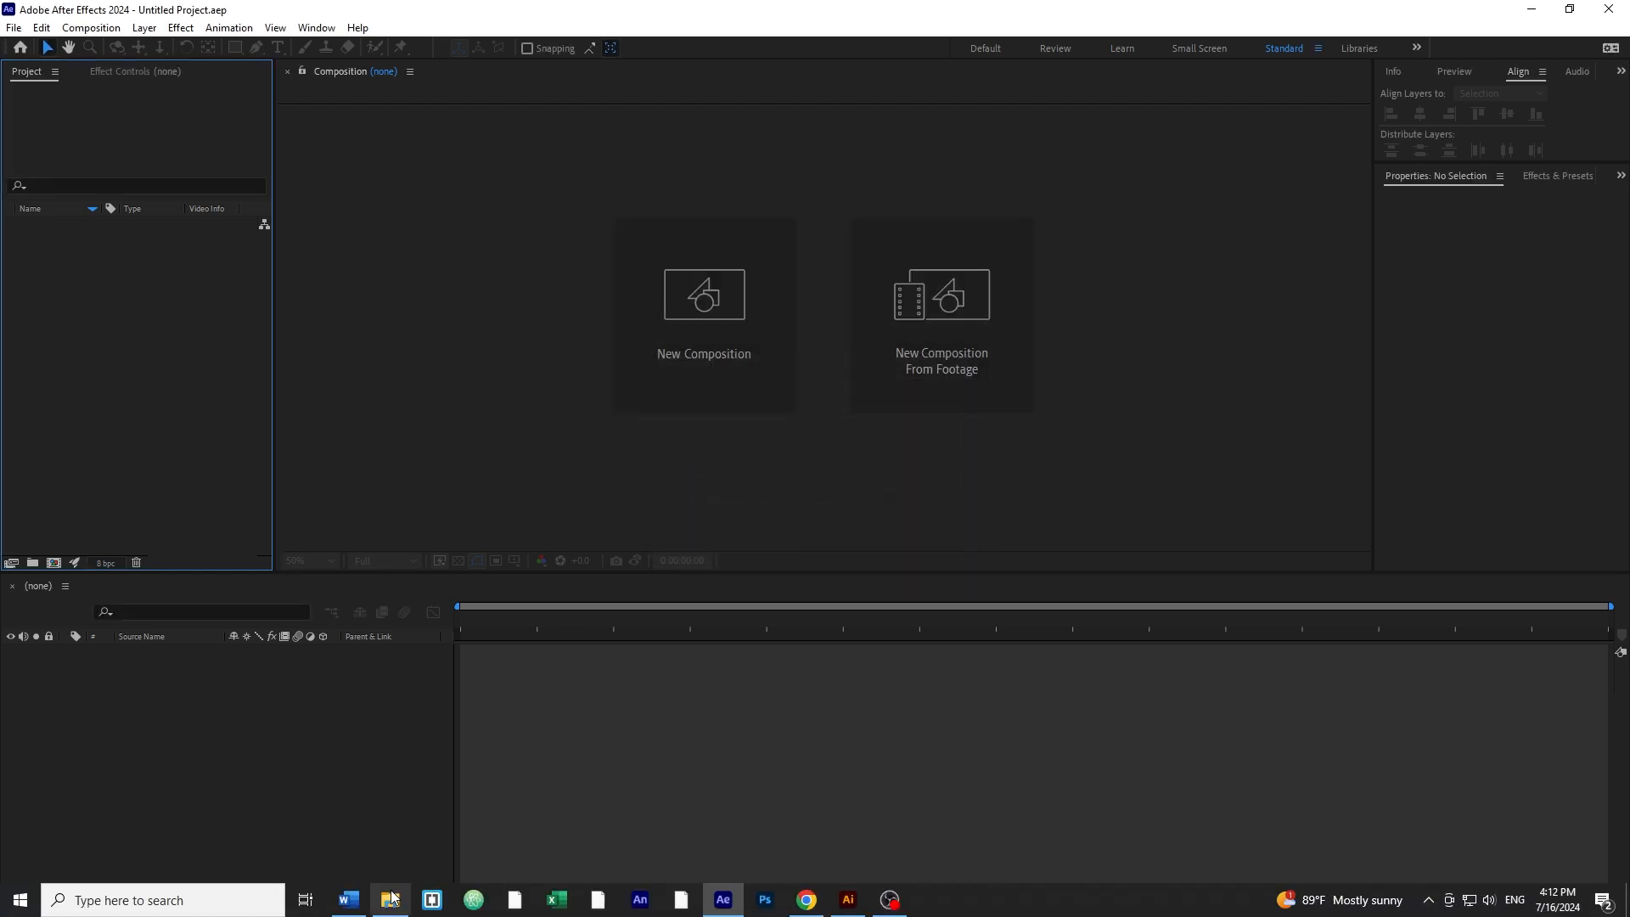
pyautogui.click(394, 897)
pyautogui.moveTo(491, 335); pyautogui.dragTo(147, 375)
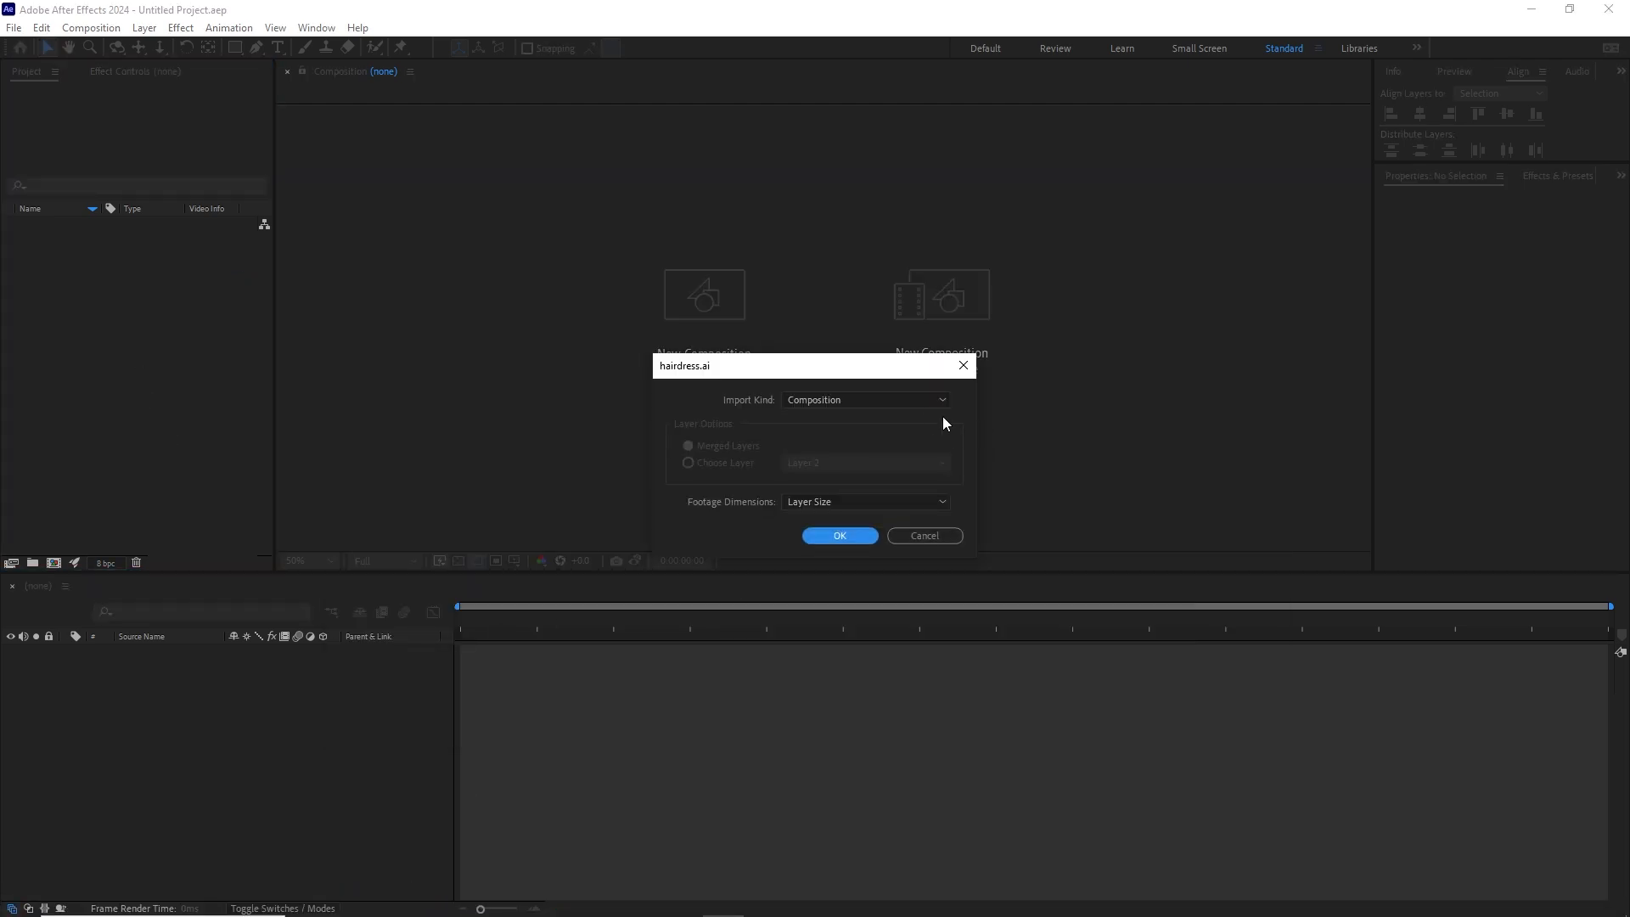
pyautogui.click(938, 400)
pyautogui.click(847, 437)
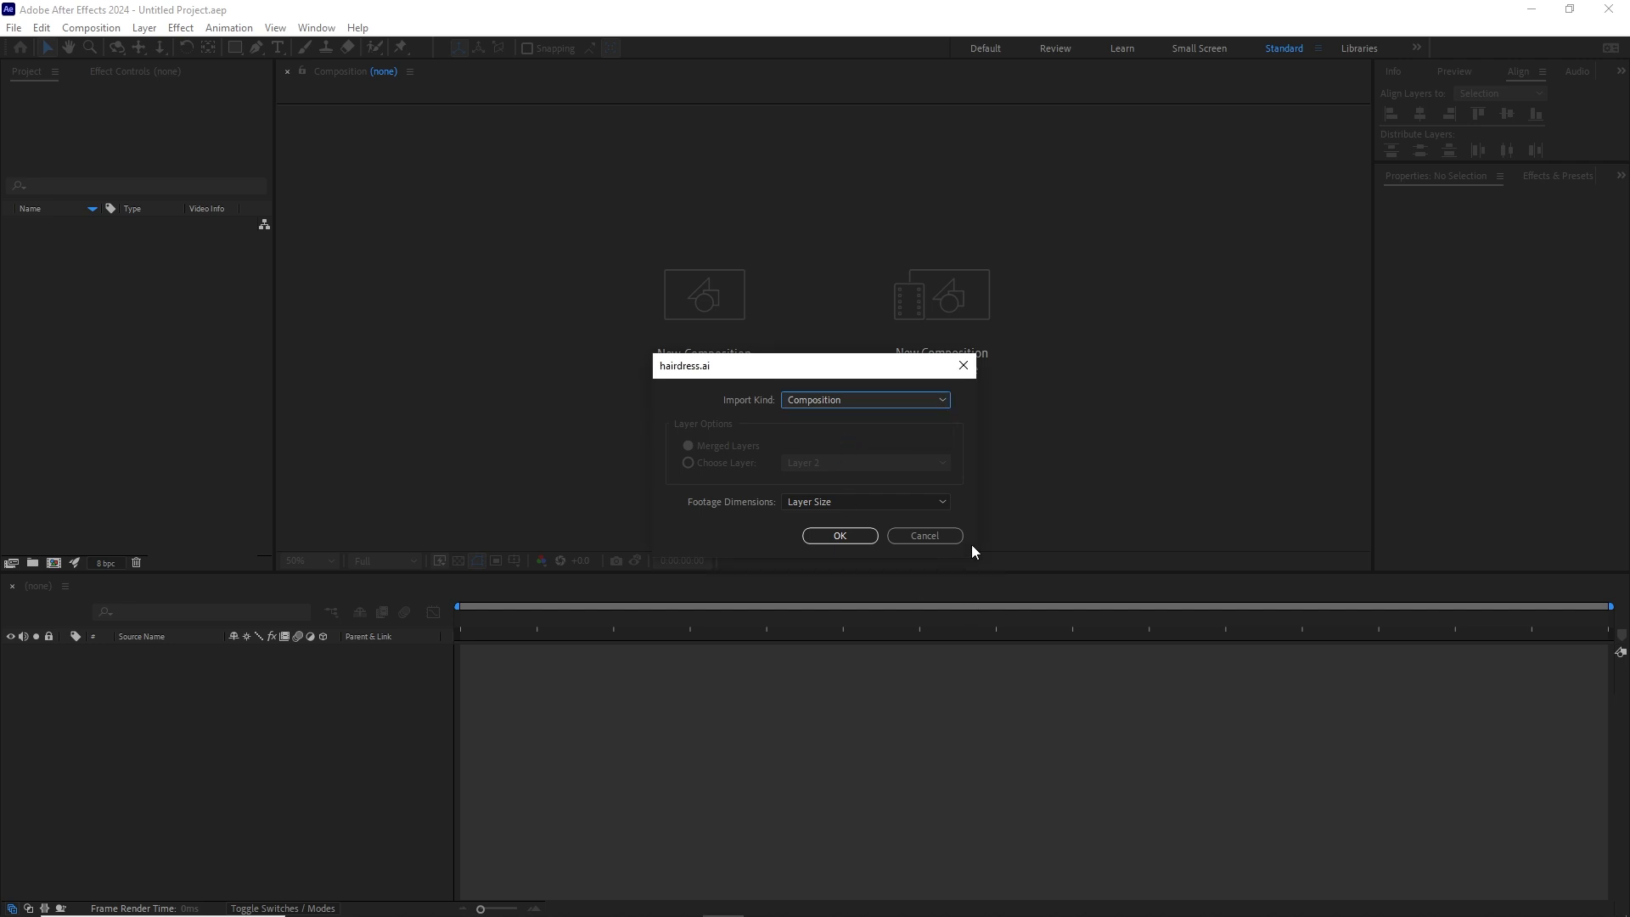
pyautogui.click(929, 508)
pyautogui.click(815, 517)
pyautogui.click(841, 538)
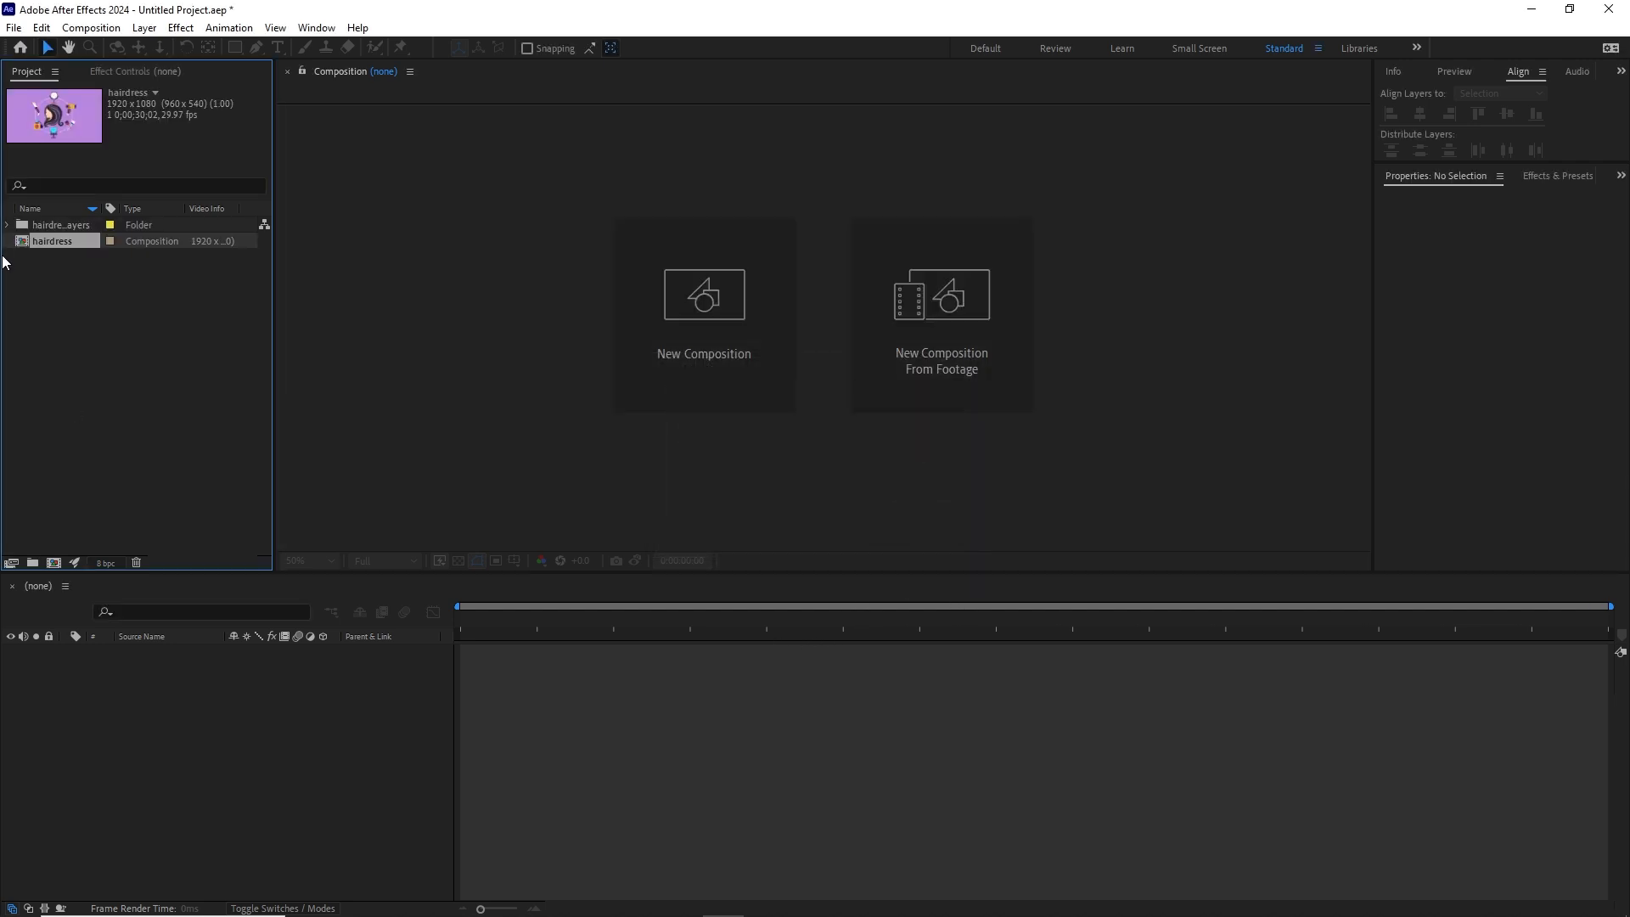
pyautogui.doubleClick(22, 241)
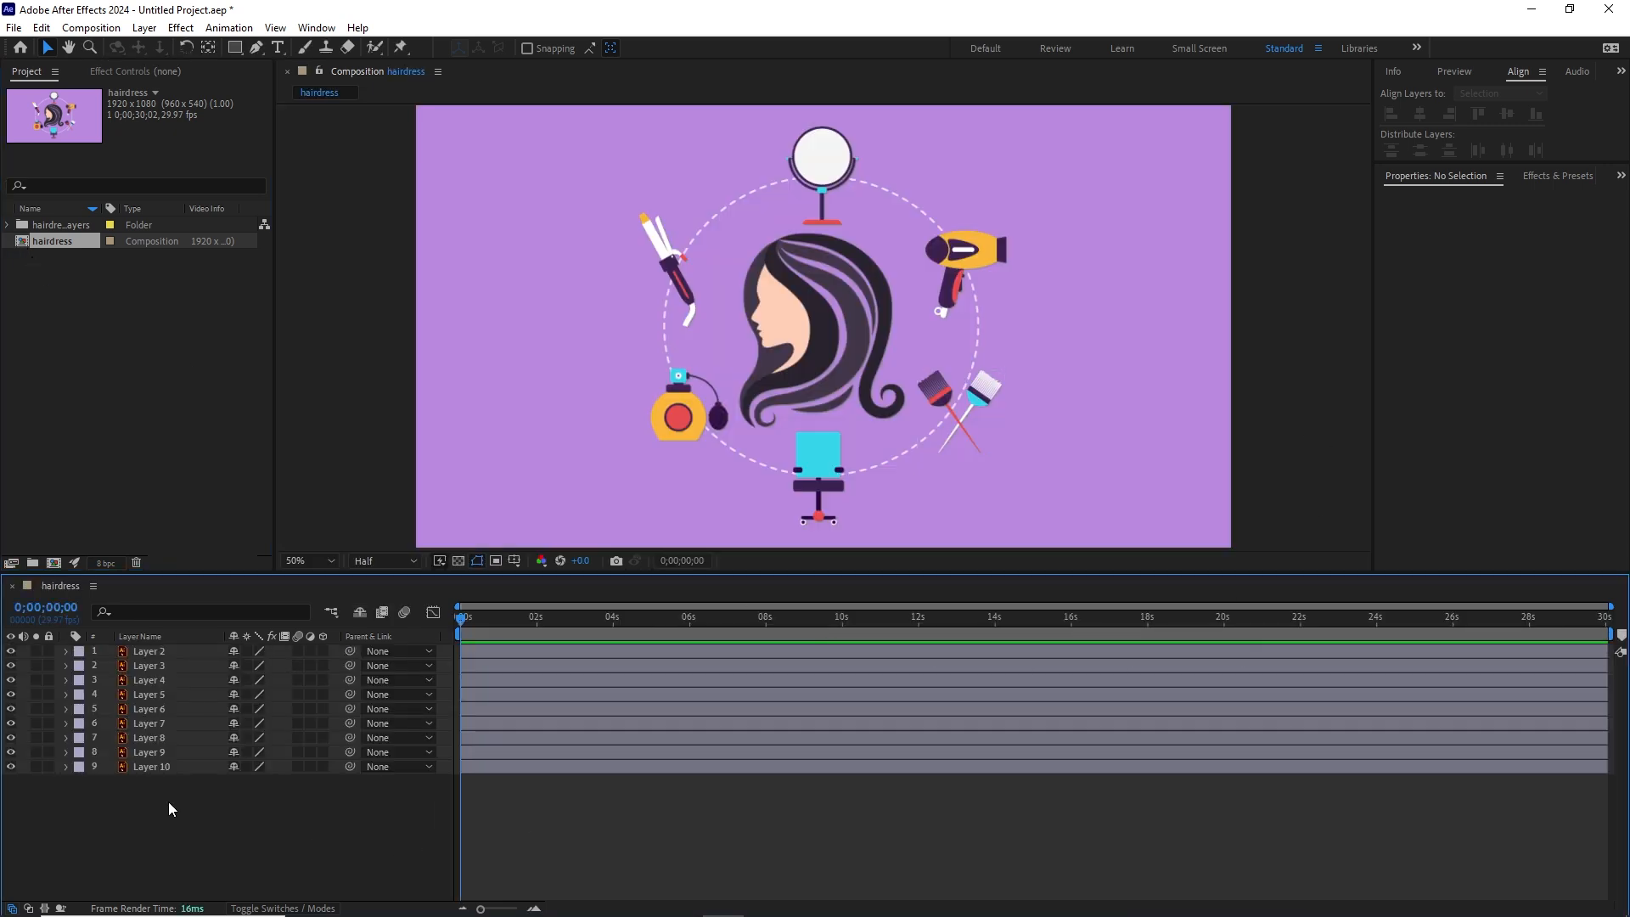
# Briefly hide Layer 10 to identify it as the background, and rename it BG.
pyautogui.click(149, 767)
pyautogui.click(11, 767)
pyautogui.click(11, 768)
pyautogui.click(147, 792)
pyautogui.click(151, 769)
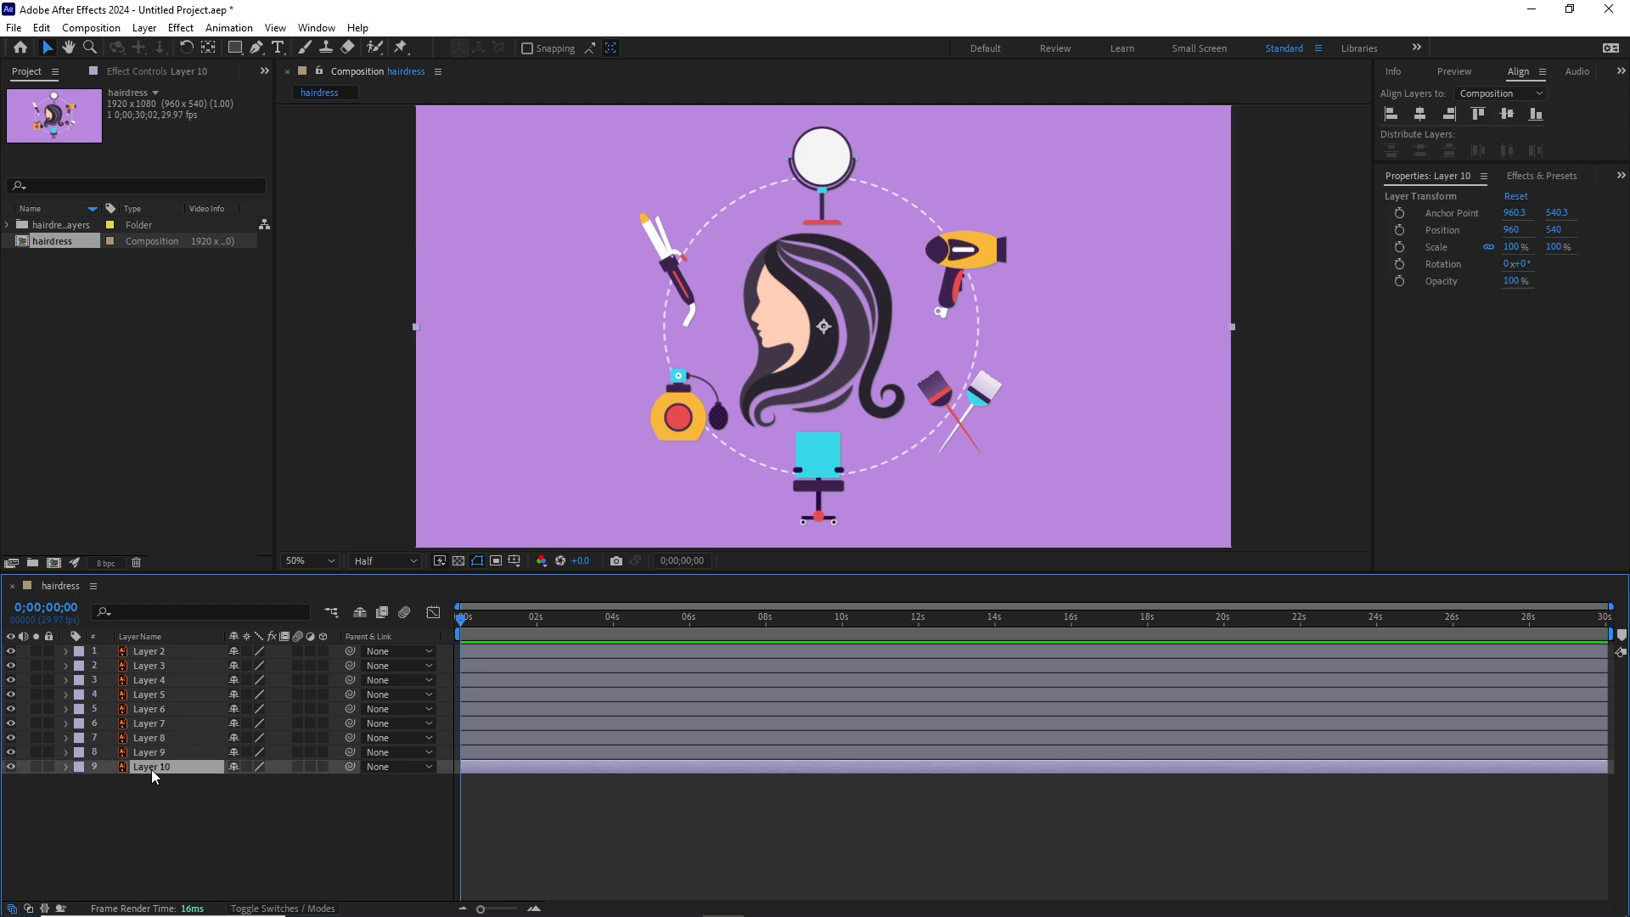
pyautogui.press('Return')
pyautogui.write('B')
pyautogui.press('Return')
# Rename Layer 9, which holds the dashed circle, as Line.
pyautogui.click(146, 752)
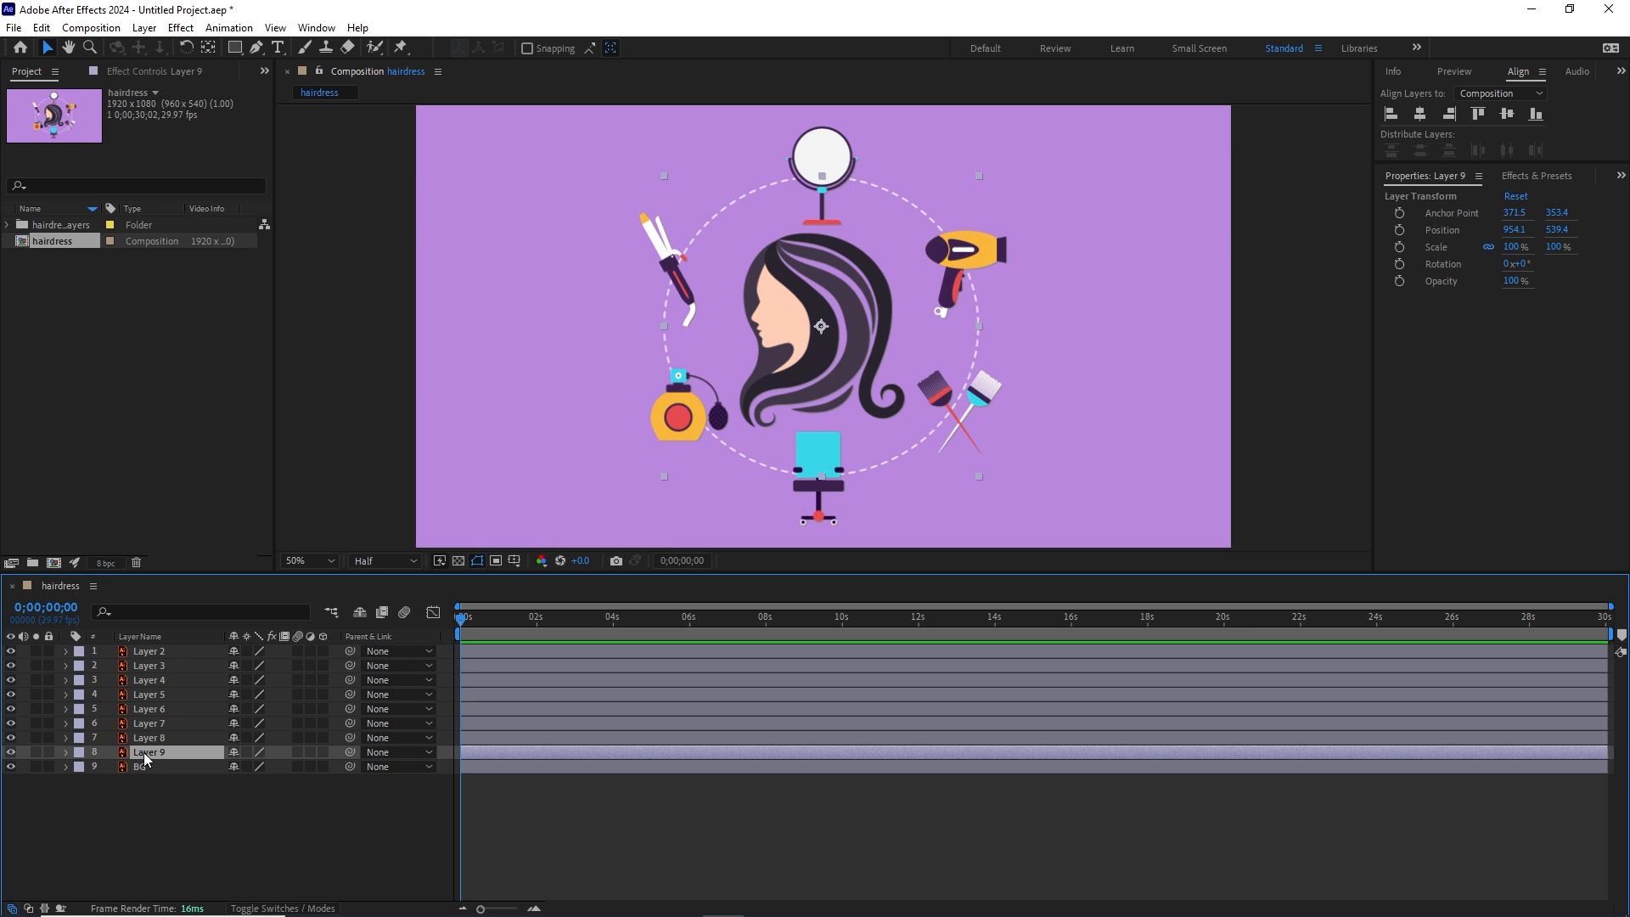
pyautogui.press('Return')
pyautogui.write('Li')
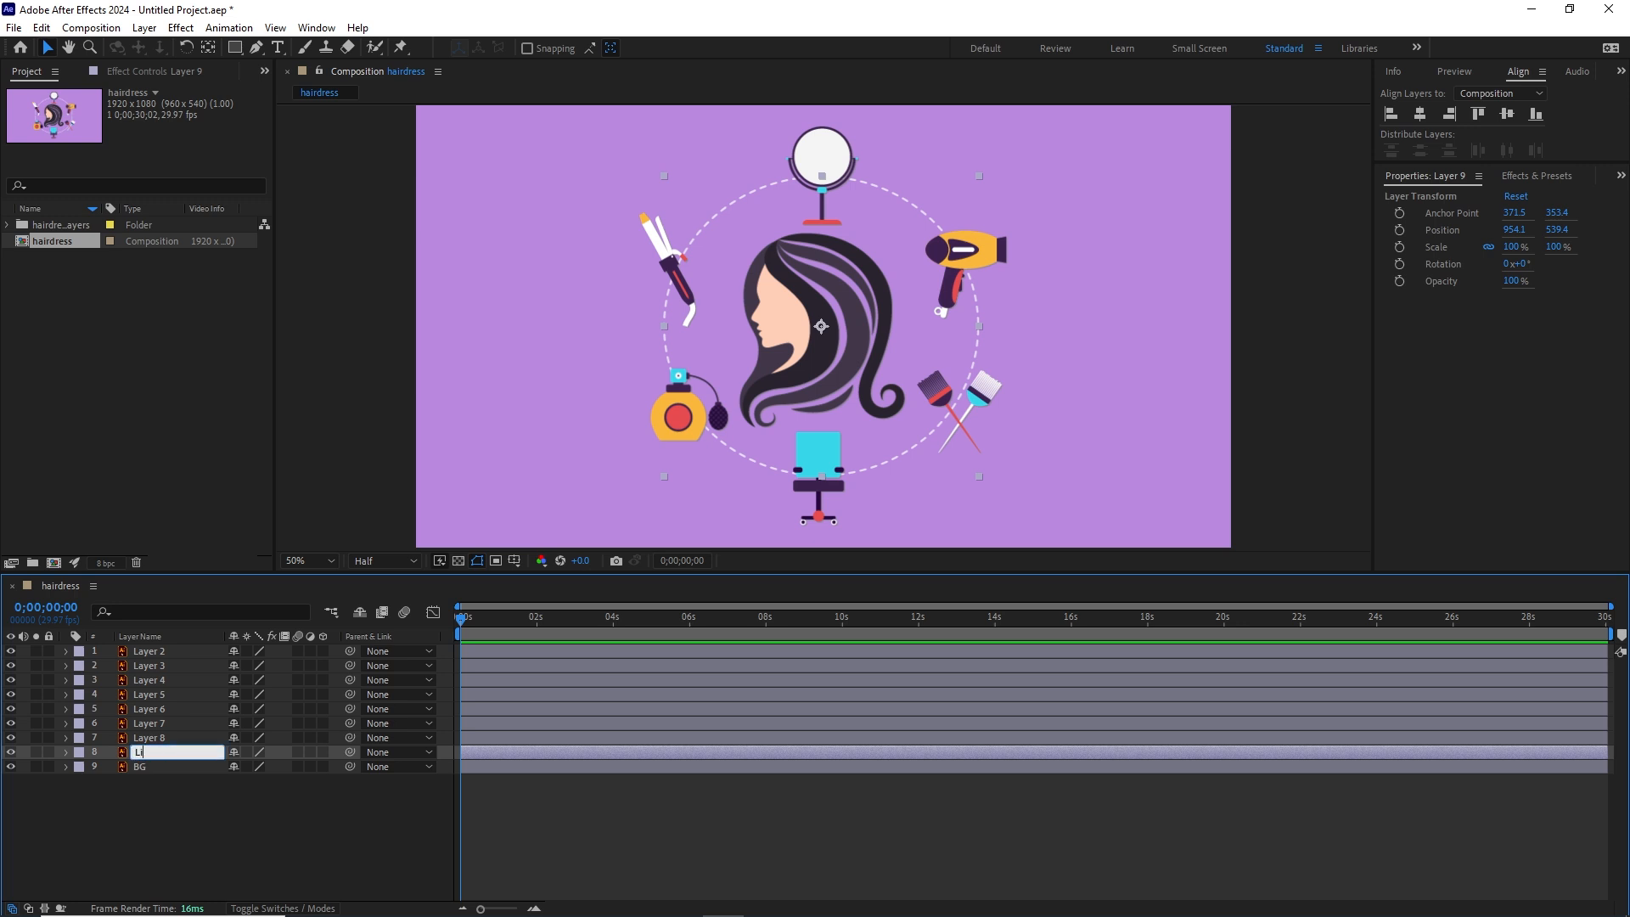
pyautogui.click(161, 804)
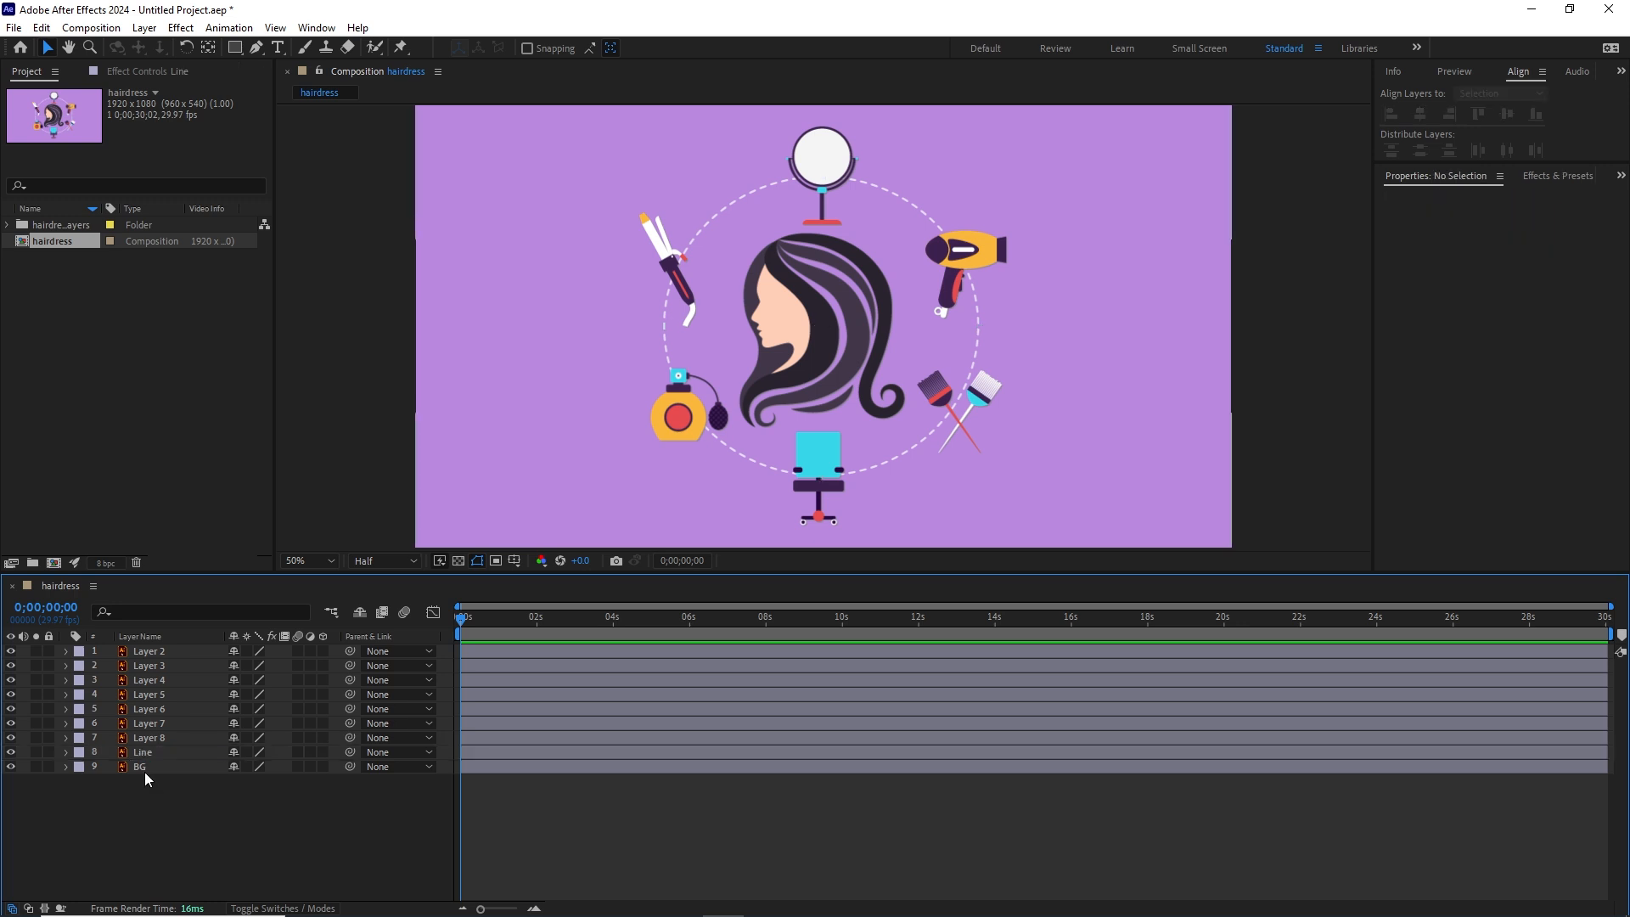
# Lock the Line and BG layers together in the hairdress composition.
pyautogui.doubleClick(144, 772)
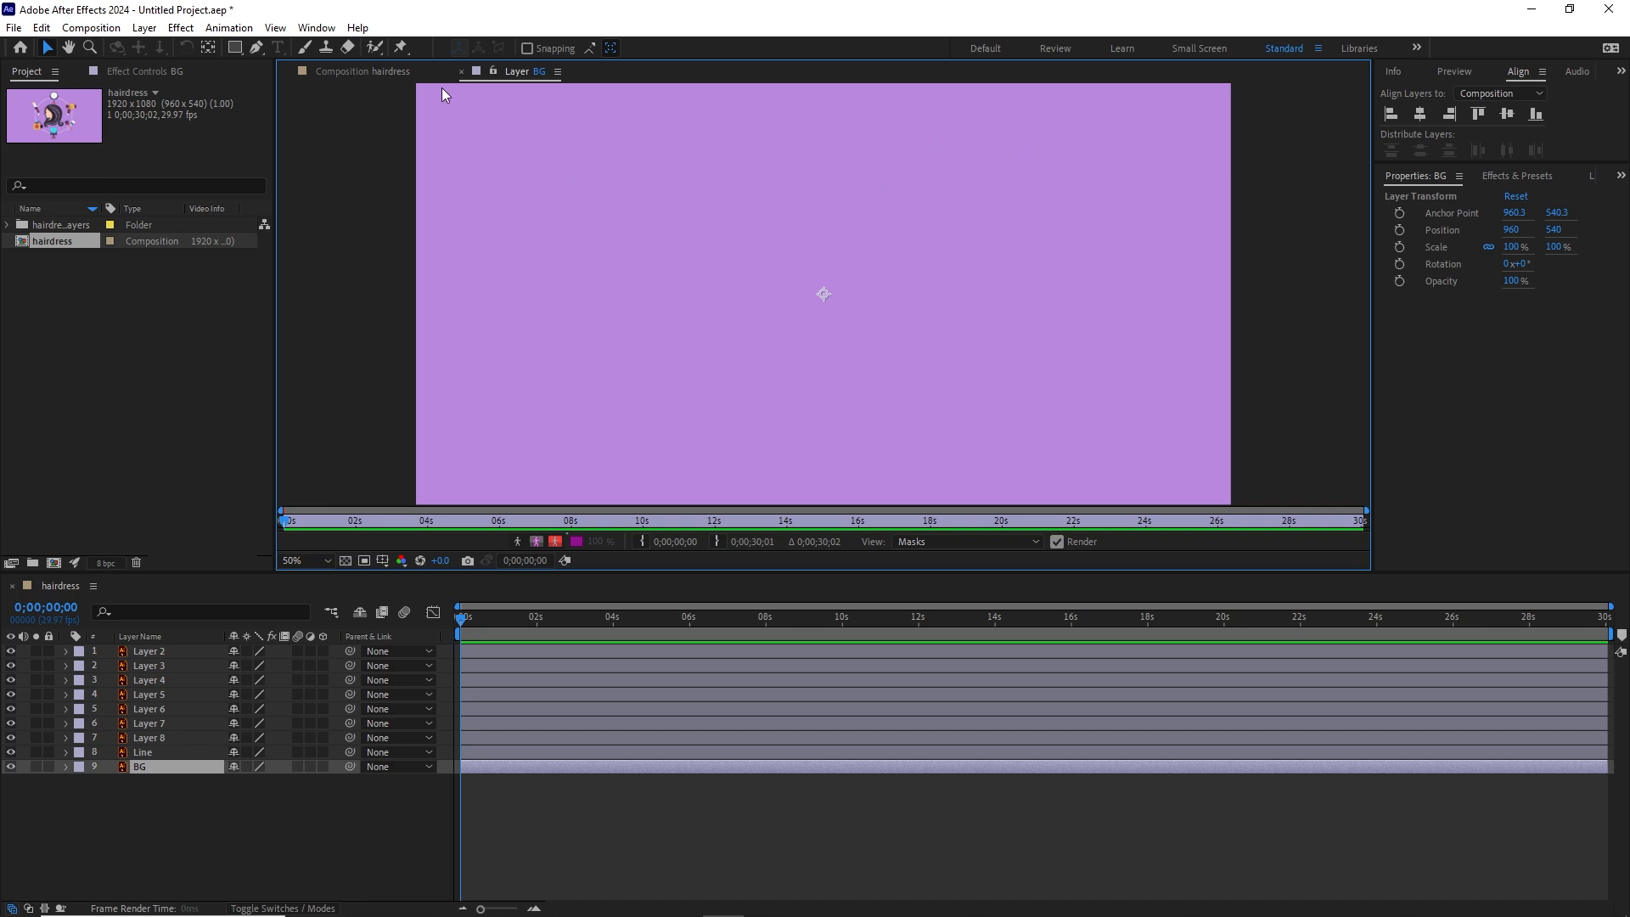
pyautogui.click(461, 71)
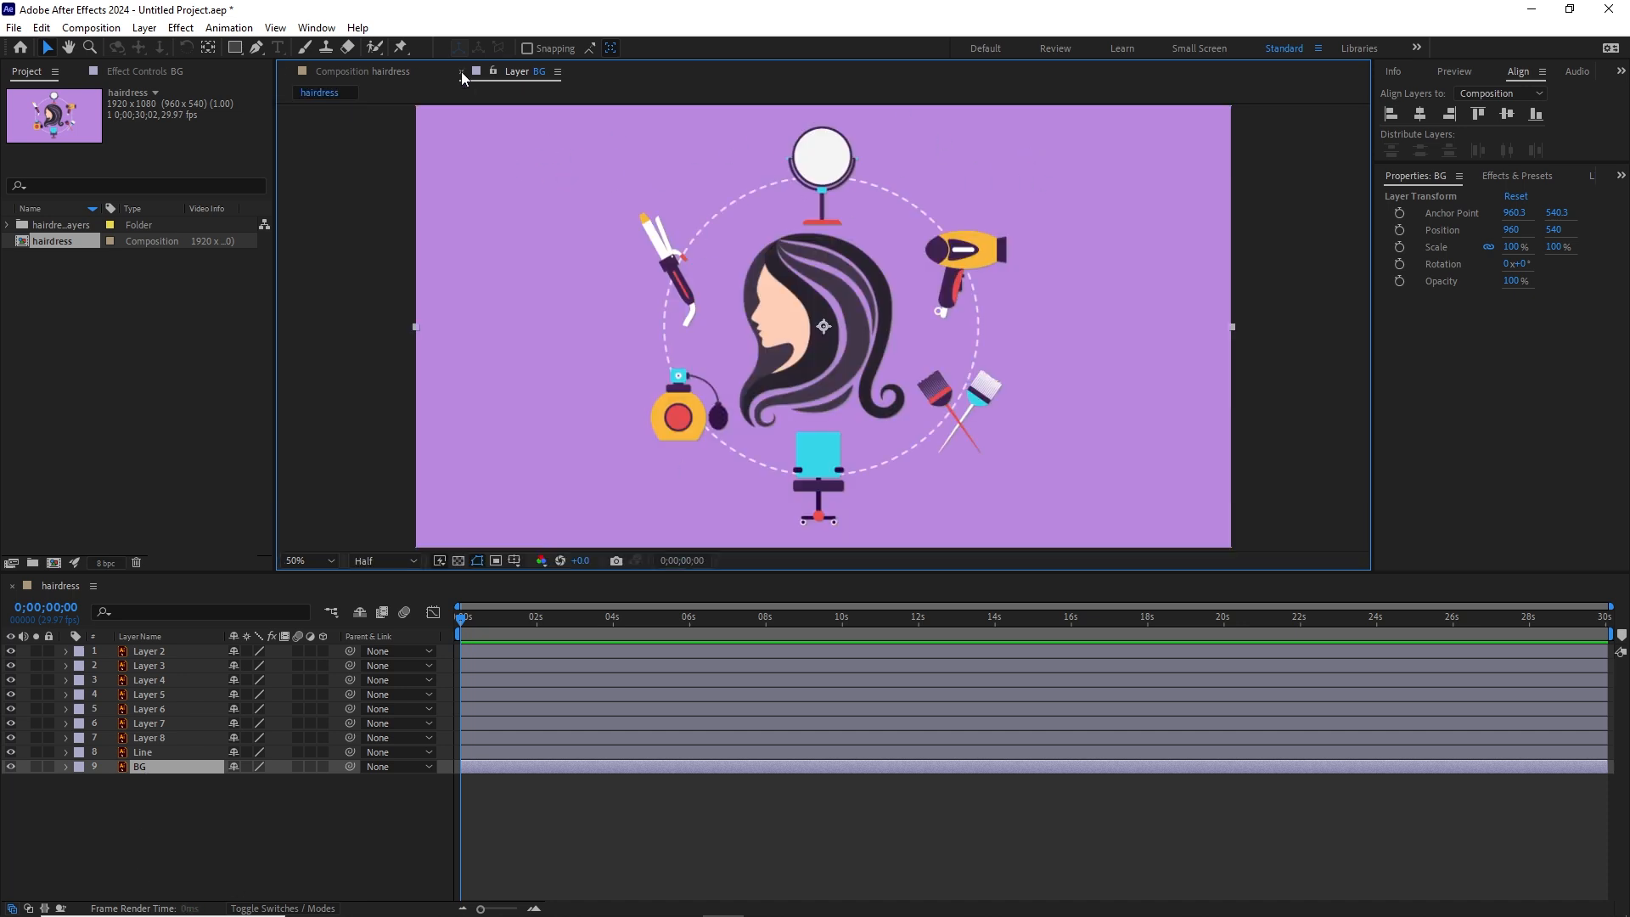
pyautogui.click(167, 792)
pyautogui.click(149, 767)
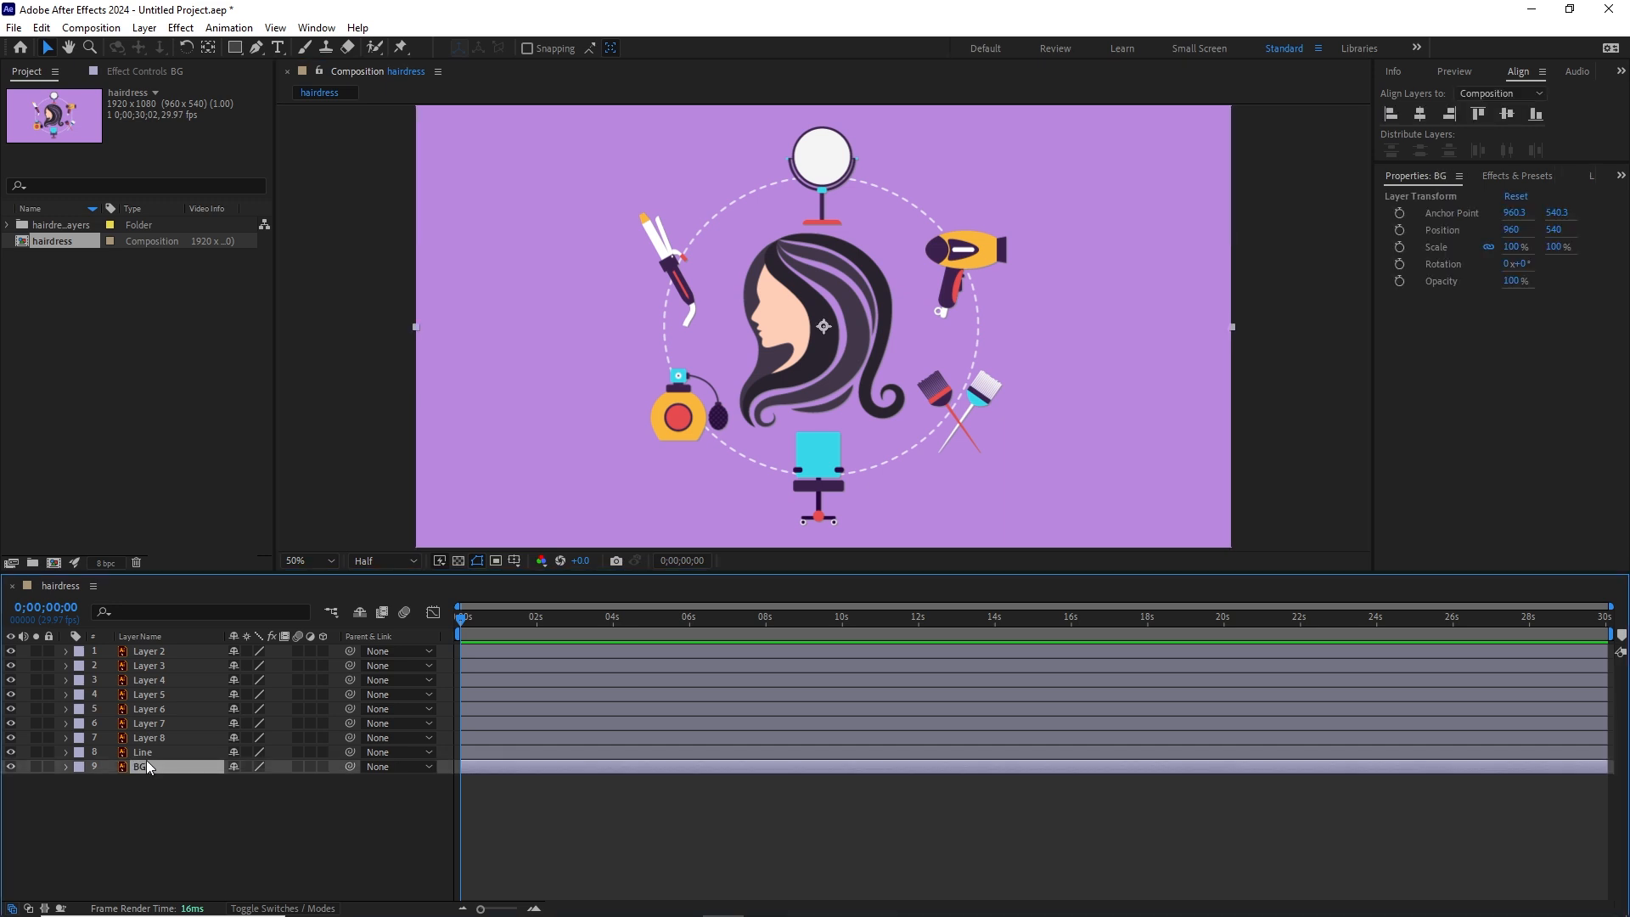
pyautogui.keyDown('ctrl'); pyautogui.click(142, 752); pyautogui.keyUp('ctrl')
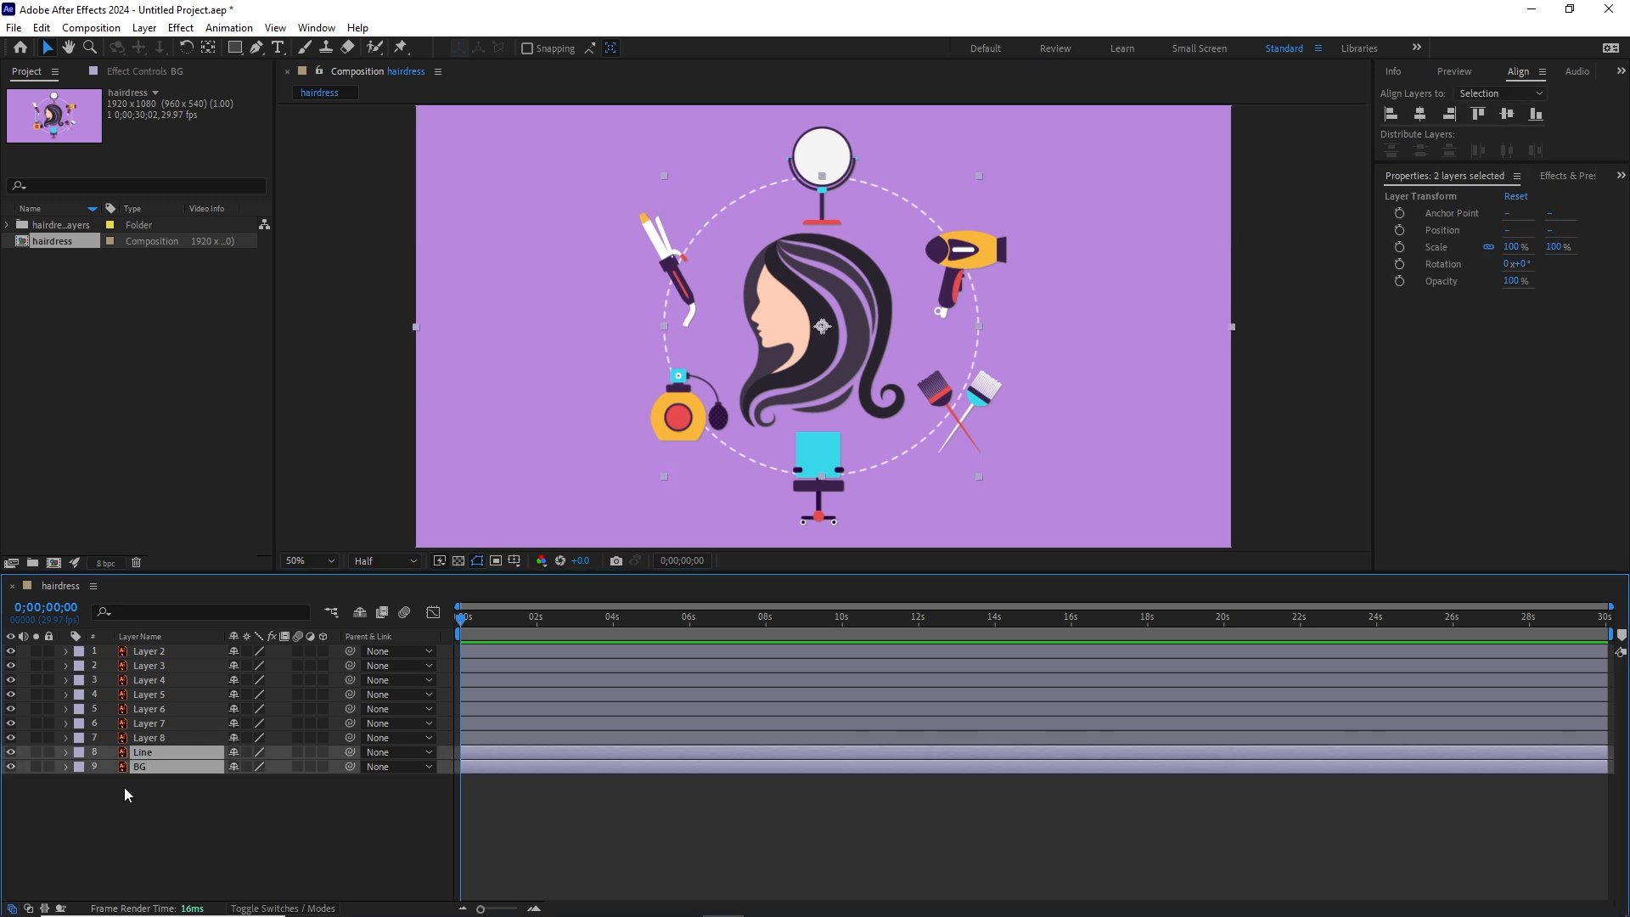
pyautogui.click(48, 767)
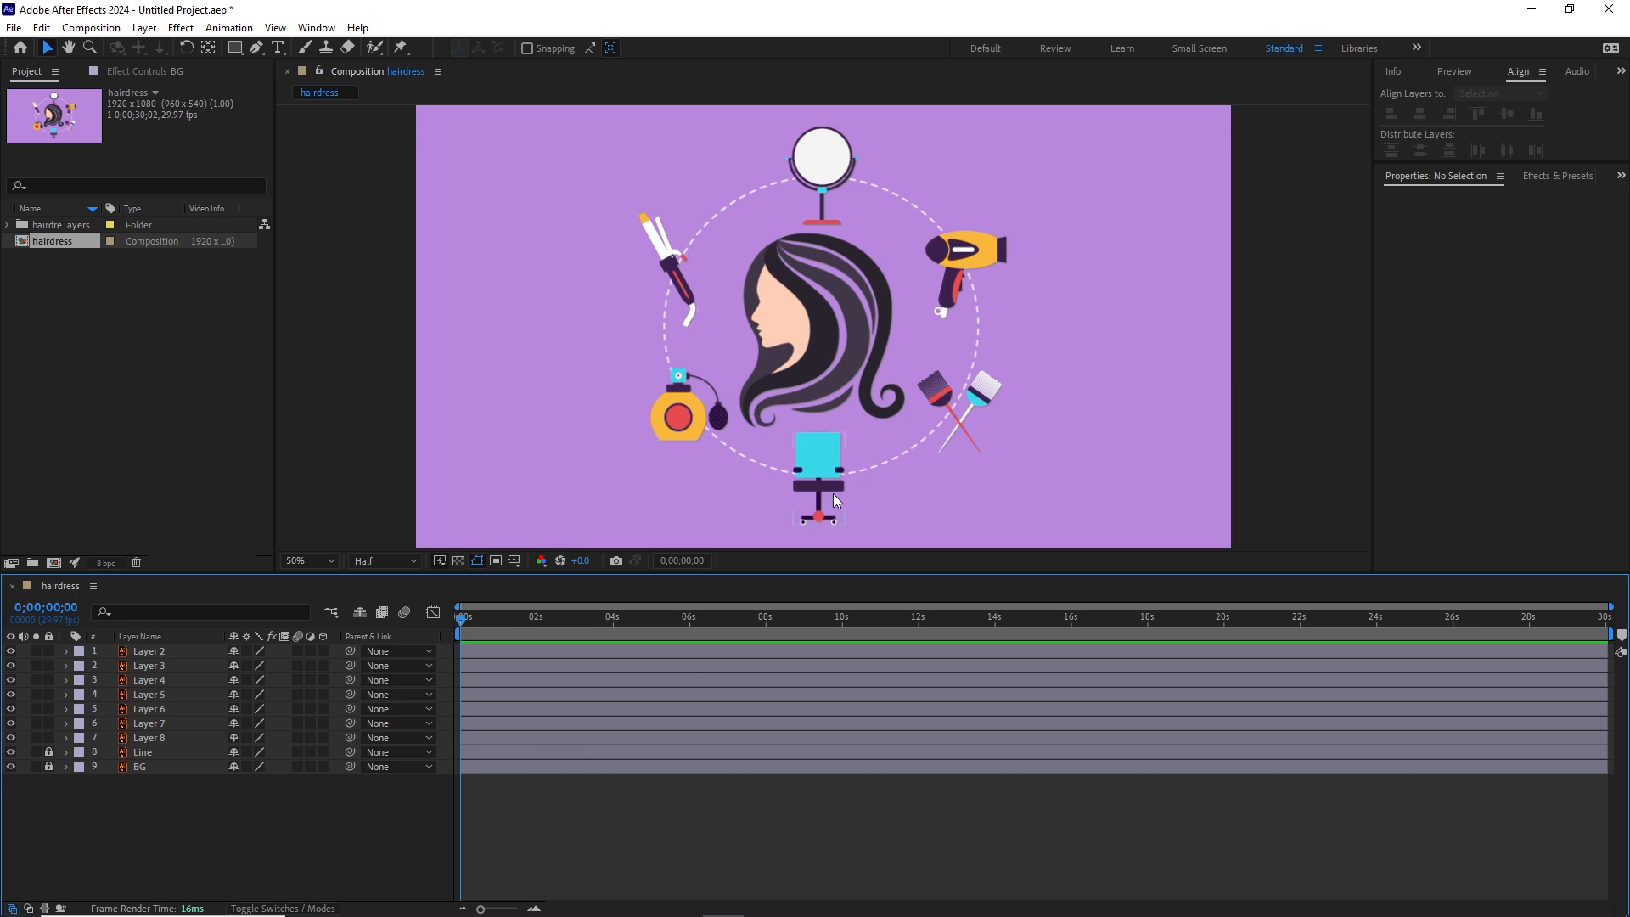
# Identify the layer holding the woman's head and rename Layer 4 as hair.
pyautogui.click(825, 331)
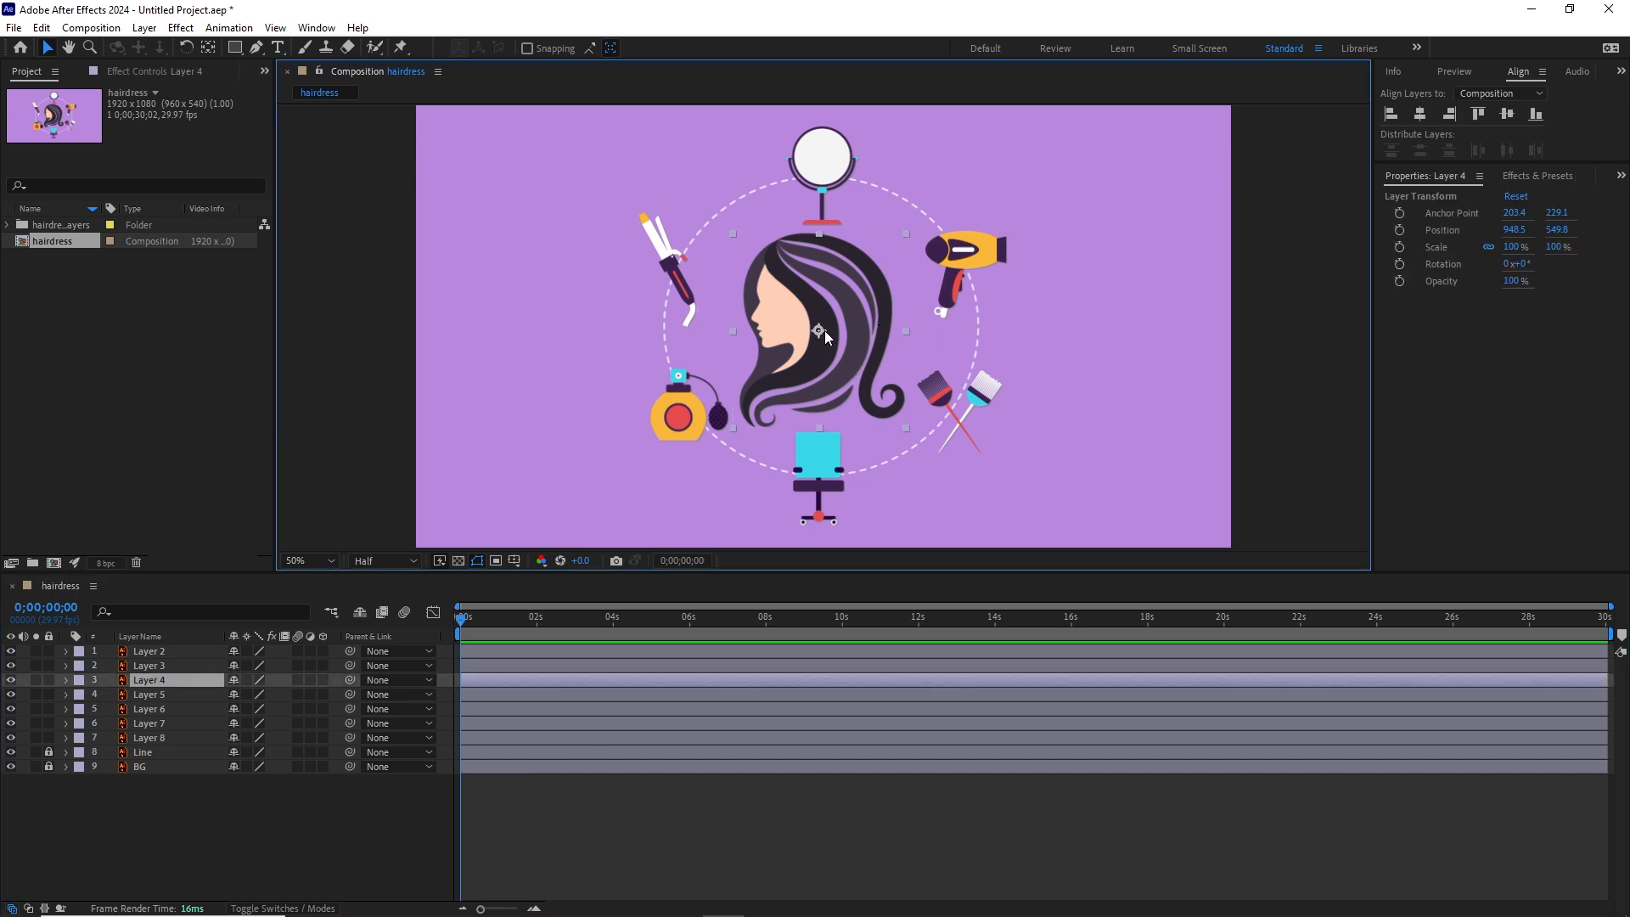
pyautogui.doubleClick(150, 687)
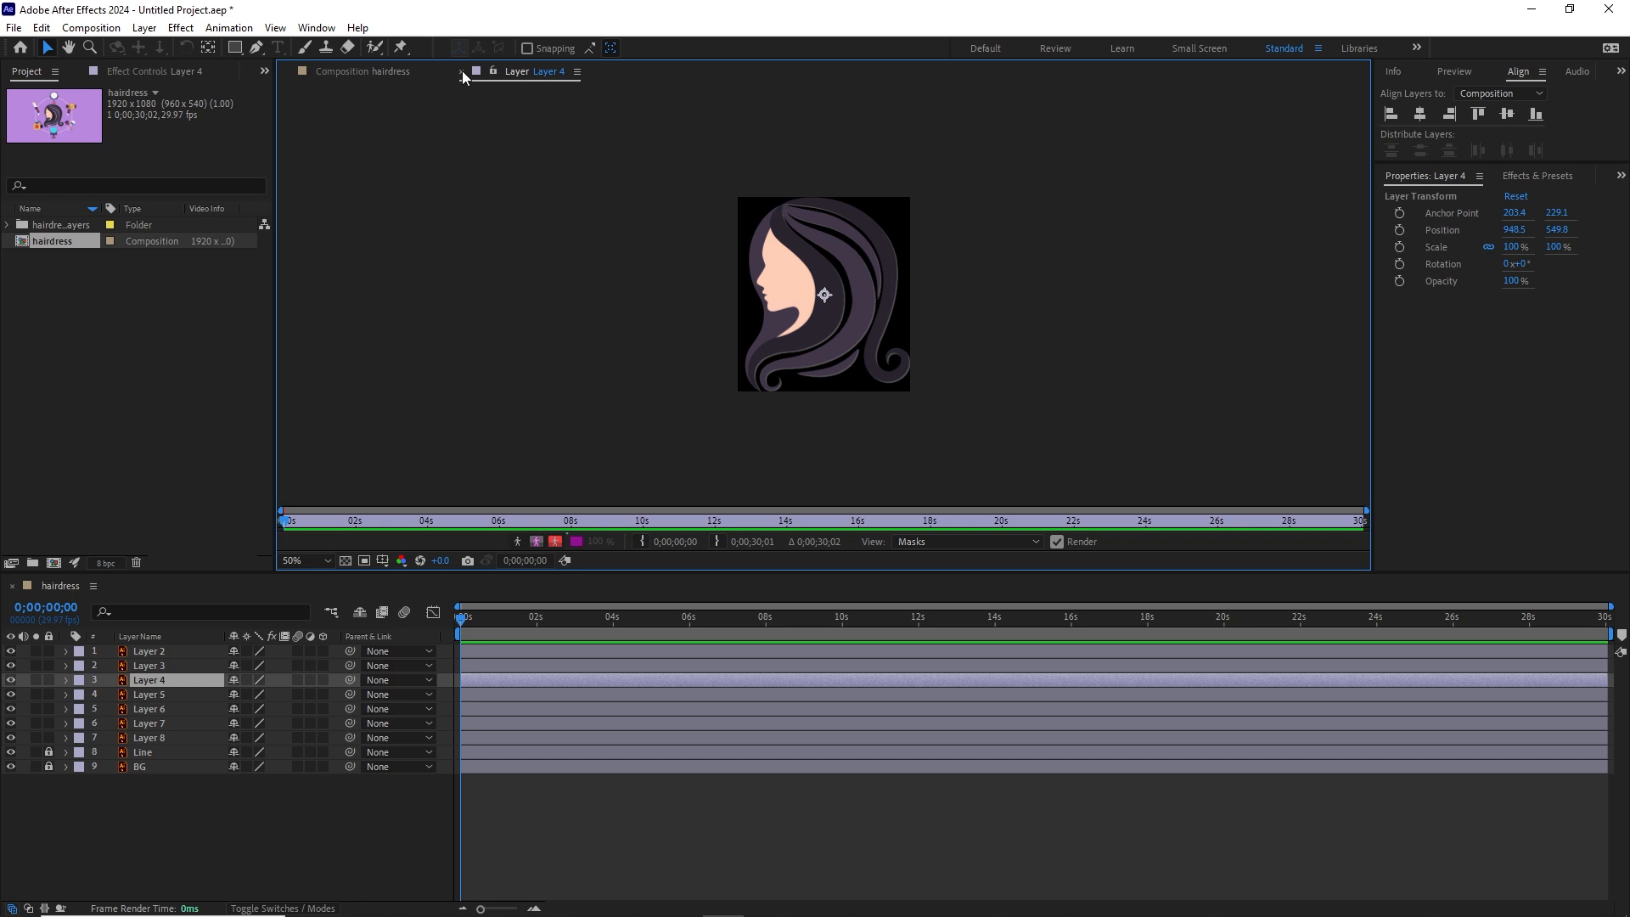
pyautogui.click(461, 73)
pyautogui.click(187, 796)
pyautogui.click(131, 679)
pyautogui.press('Return')
pyautogui.write('ha')
pyautogui.click(159, 800)
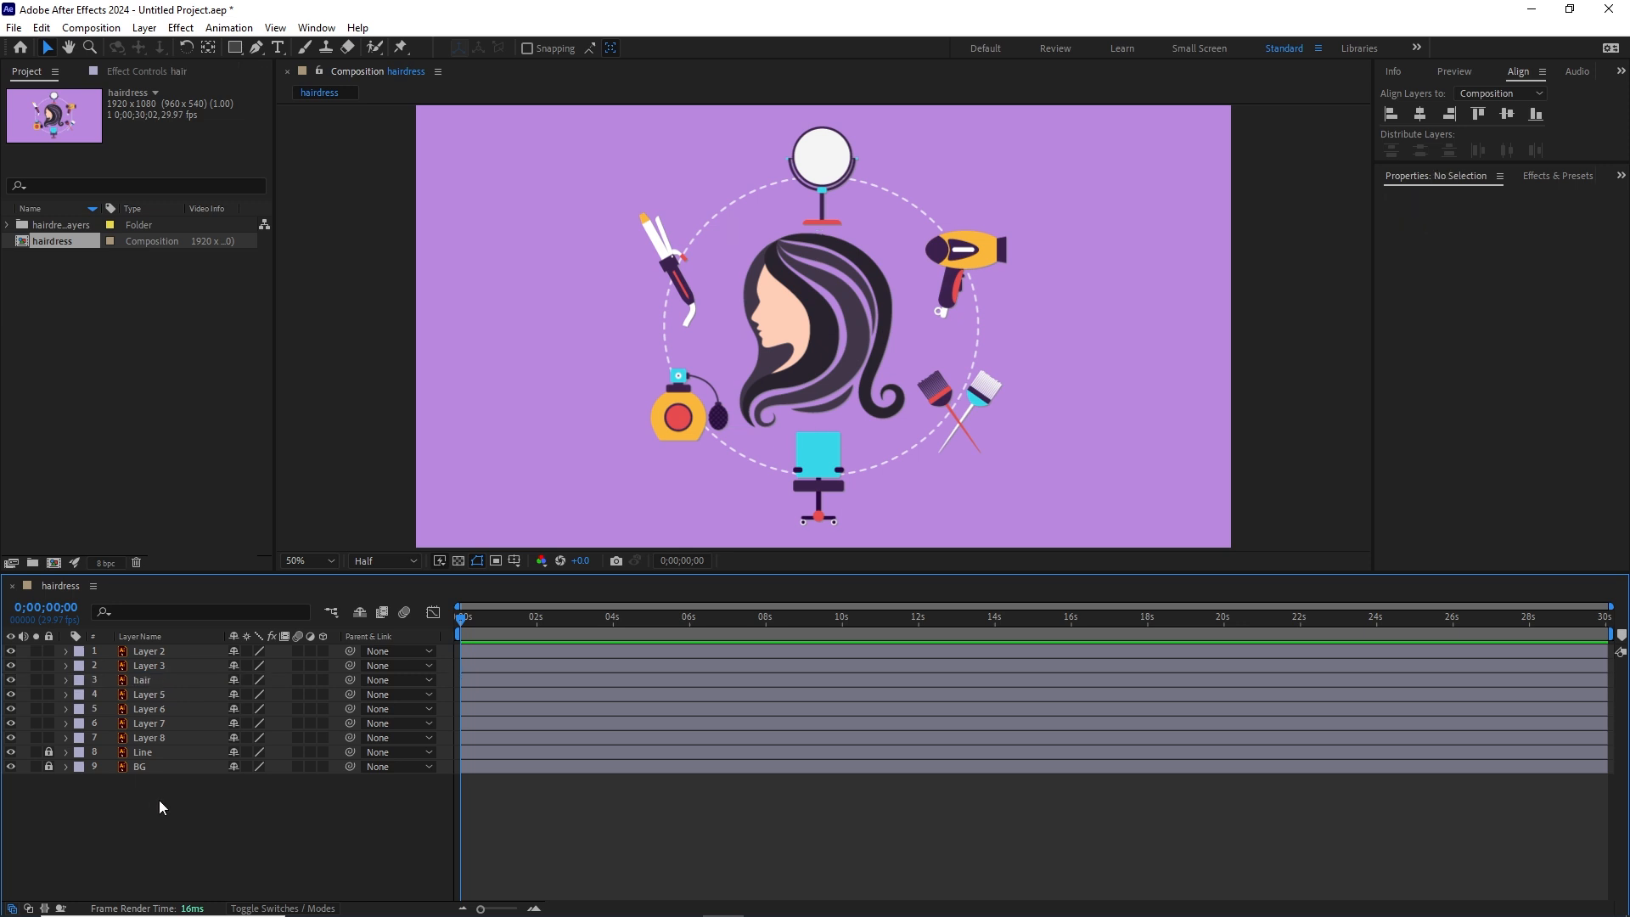
# Move the hair layer to the top of the hairdress layer stack.
pyautogui.click(140, 683)
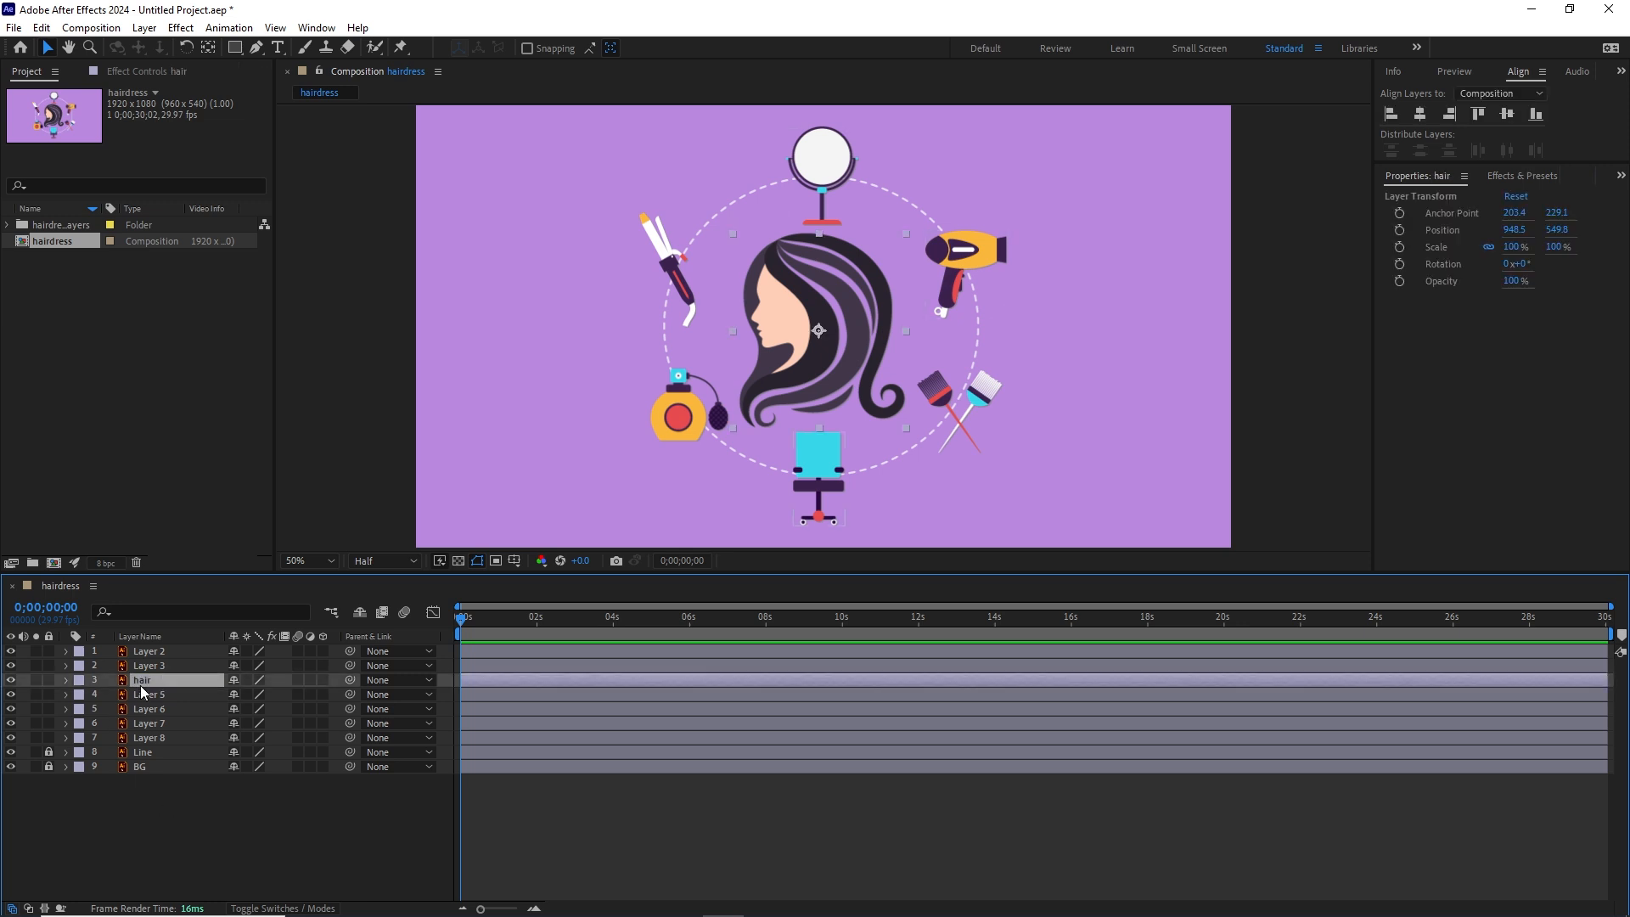
pyautogui.moveTo(141, 685); pyautogui.dragTo(149, 650)
pyautogui.click(153, 819)
# Assign the Orange label color to the six tool layers, Layers 2, 3, 5, 6, 7 and 8.
pyautogui.click(149, 739)
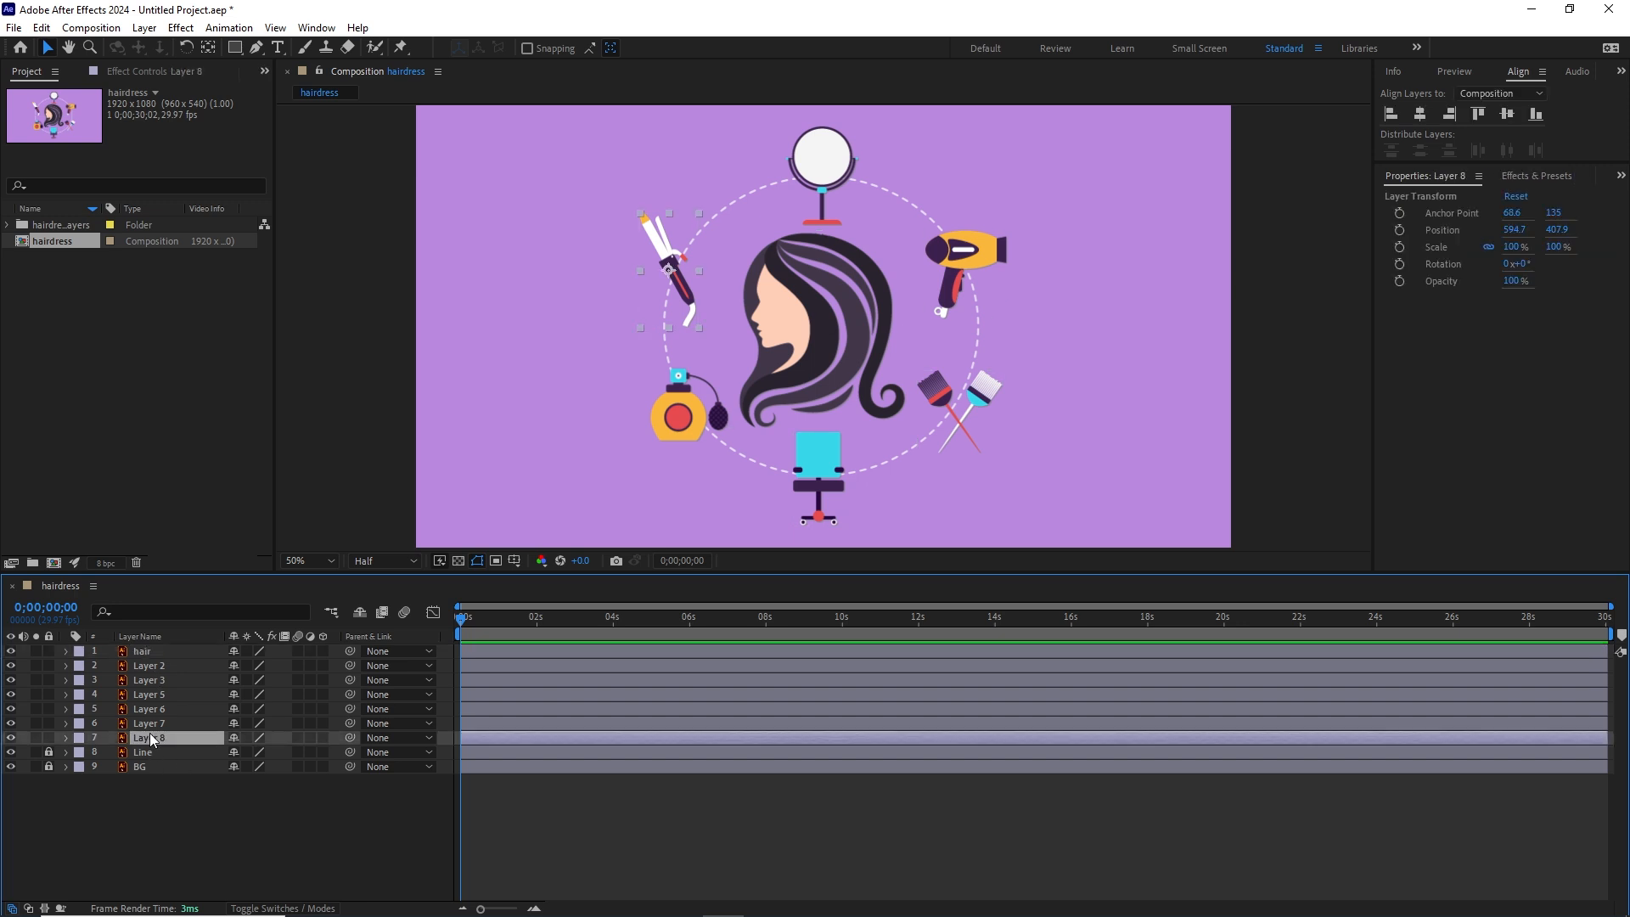
pyautogui.keyDown('shift'); pyautogui.click(147, 670); pyautogui.keyUp('shift')
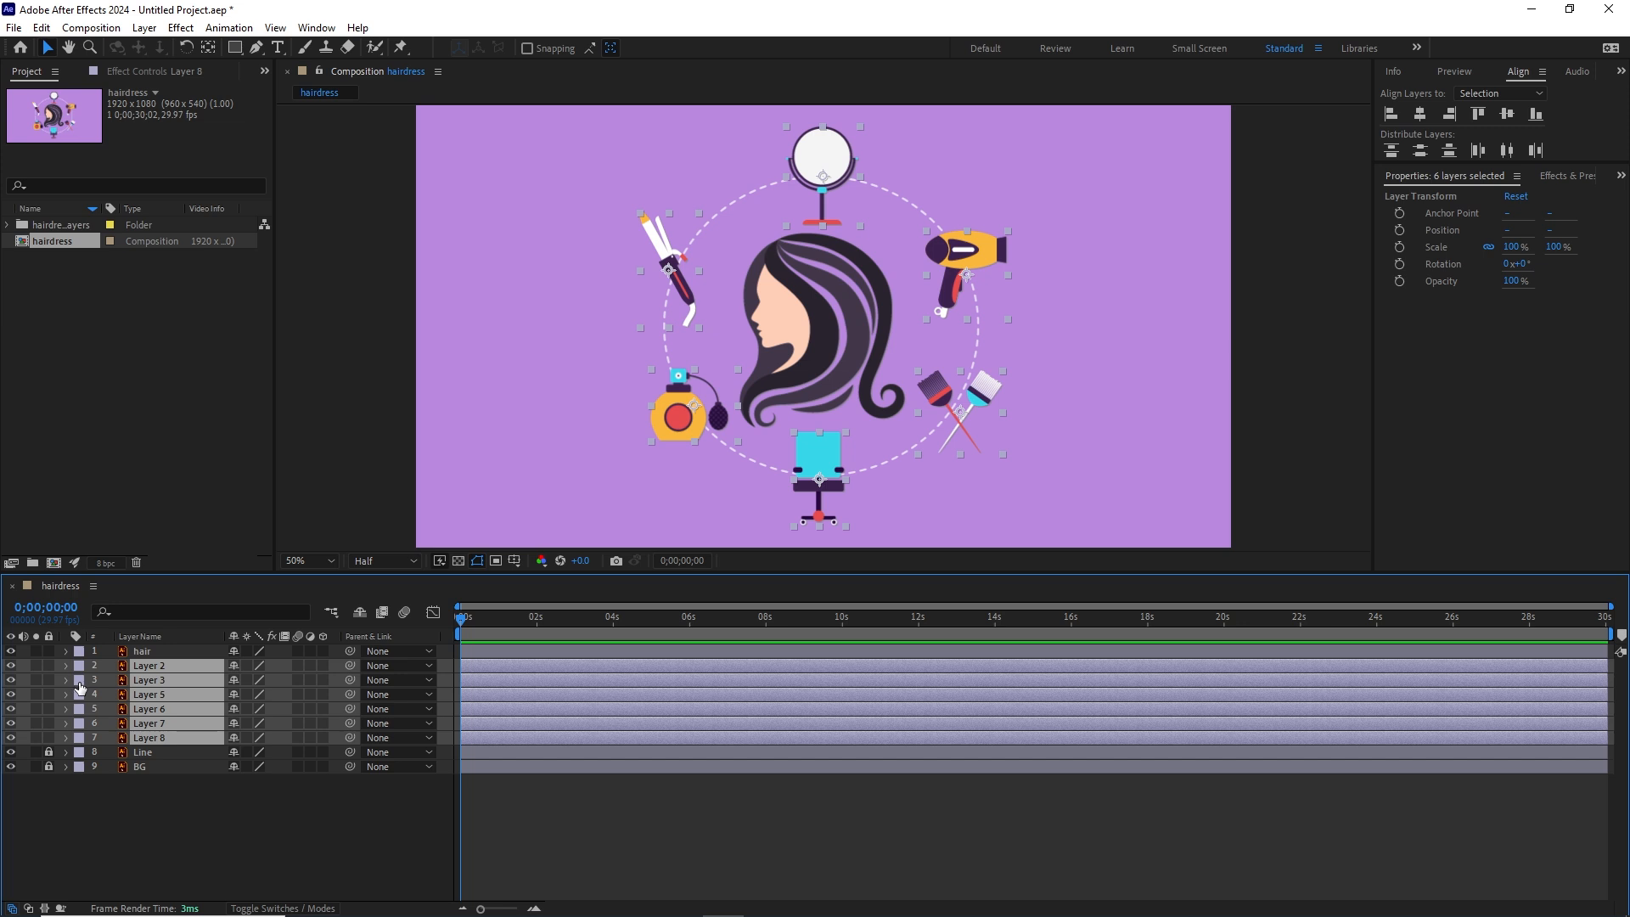
pyautogui.click(80, 685)
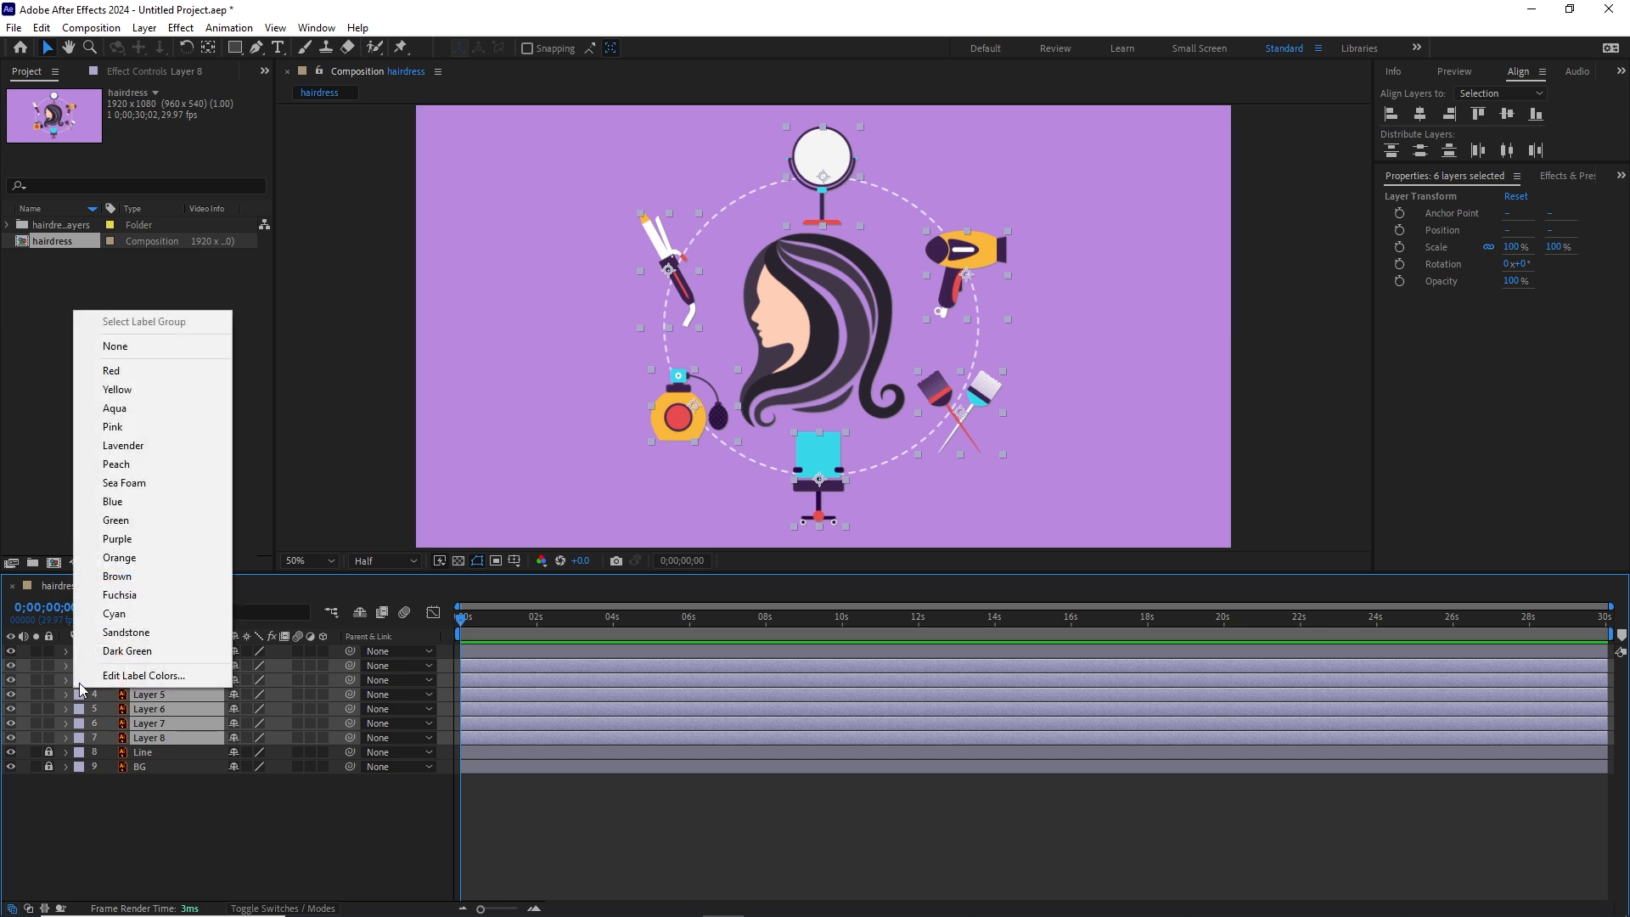
pyautogui.click(123, 558)
pyautogui.click(629, 835)
# Add a new null object to the hairdress composition.
pyautogui.moveTo(462, 619)
pyautogui.mouseDown()
pyautogui.moveTo(709, 620)
pyautogui.moveTo(459, 624)
pyautogui.mouseUp()
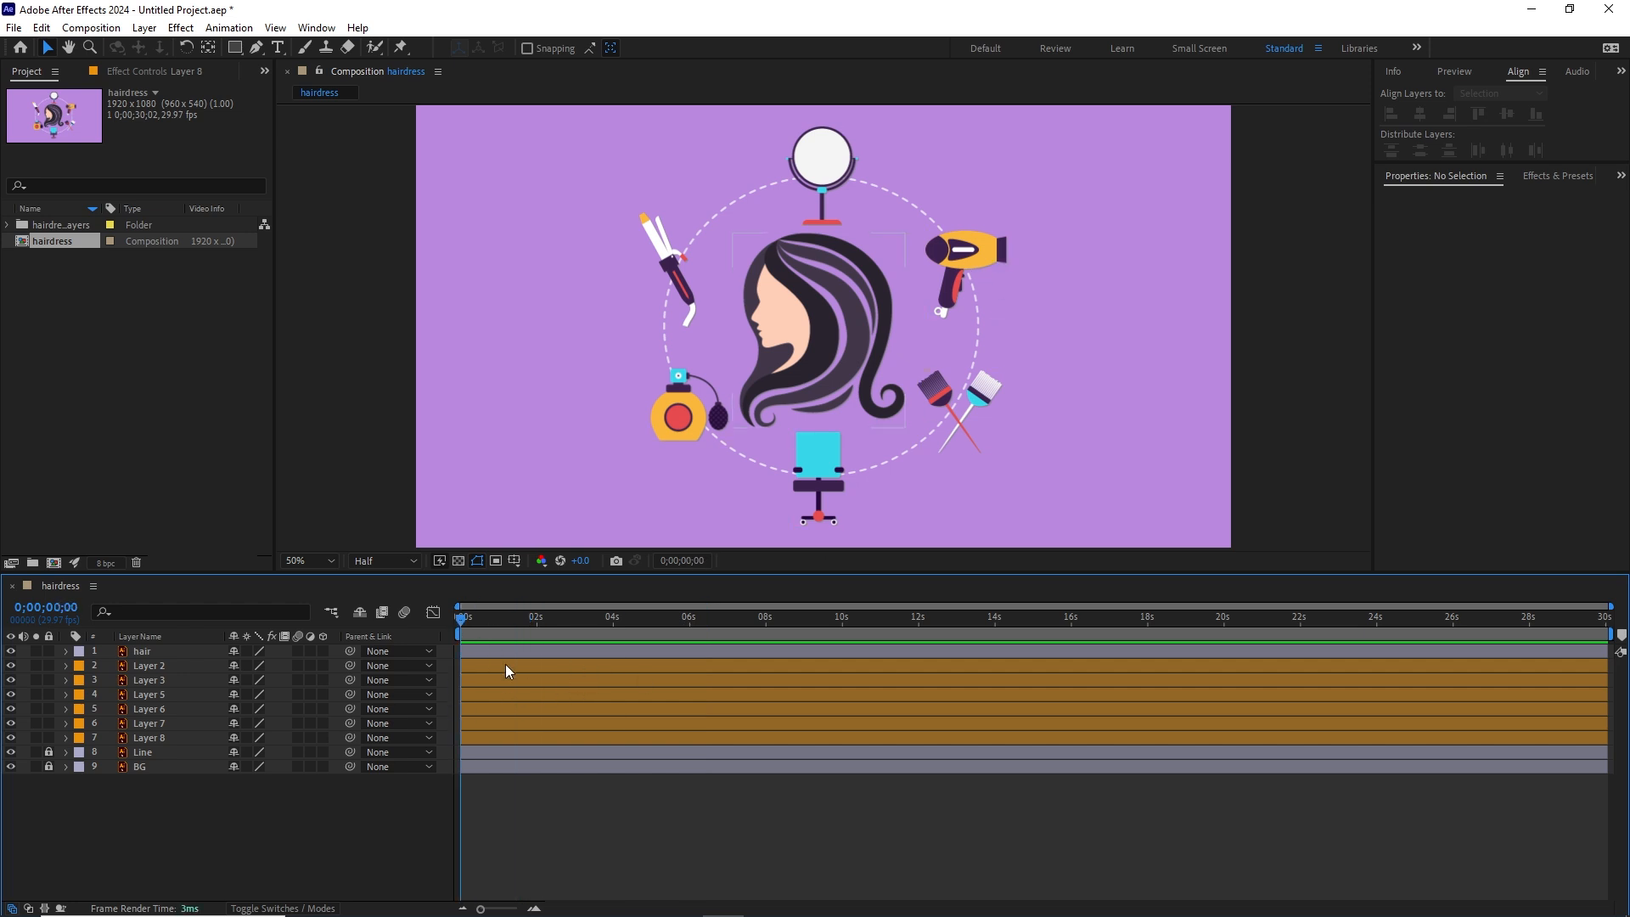
pyautogui.click(144, 28)
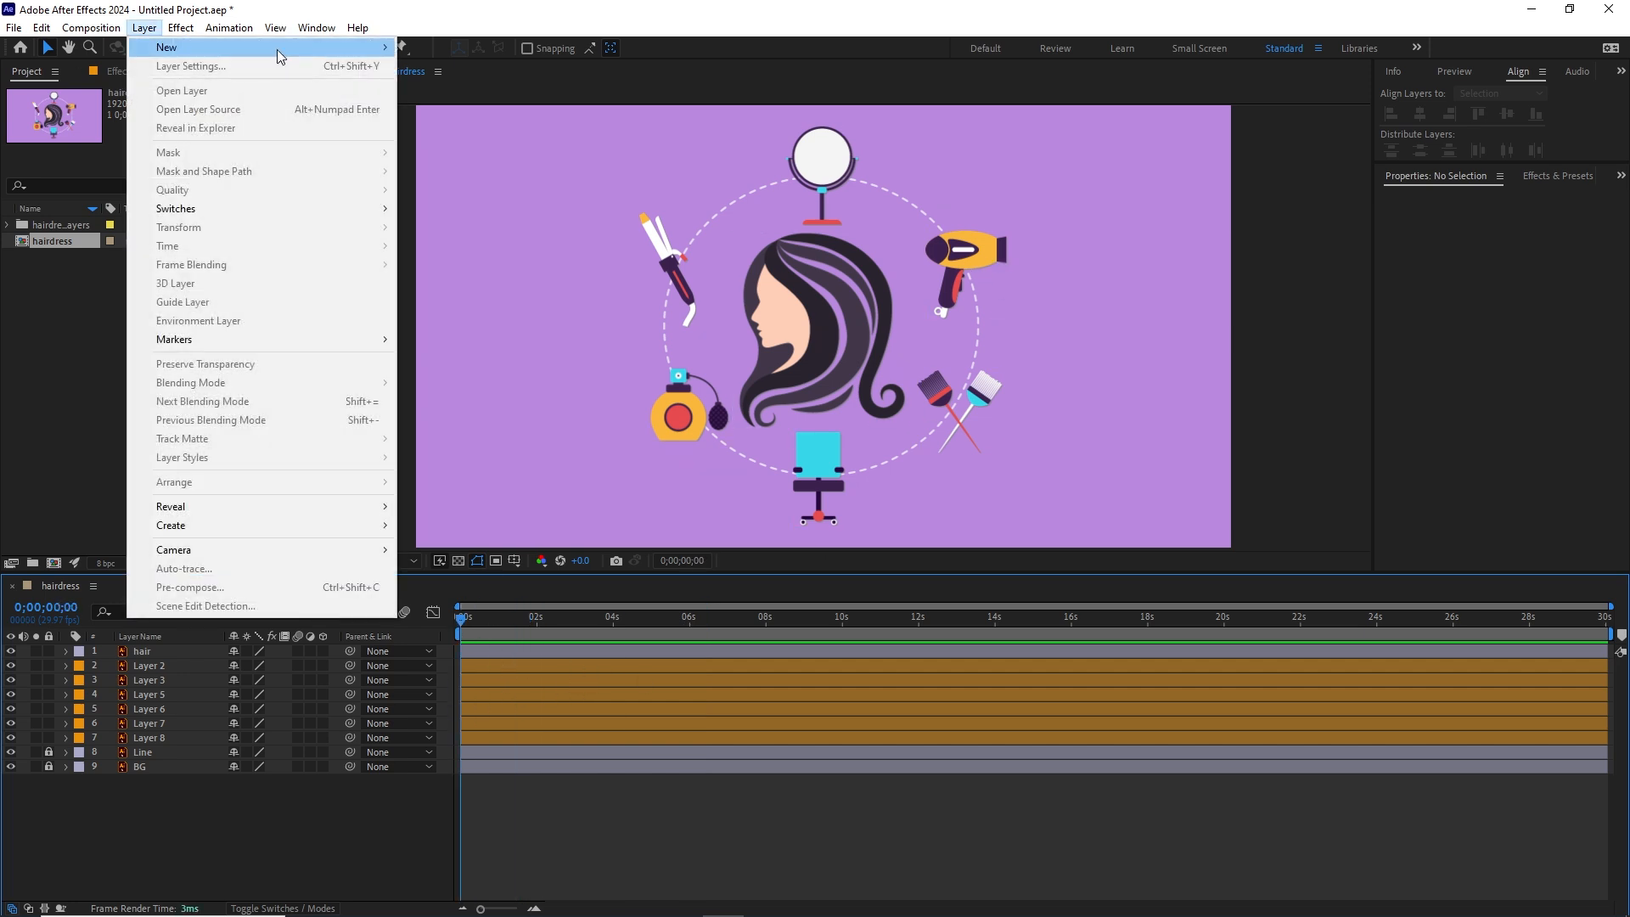
pyautogui.moveTo(377, 51)
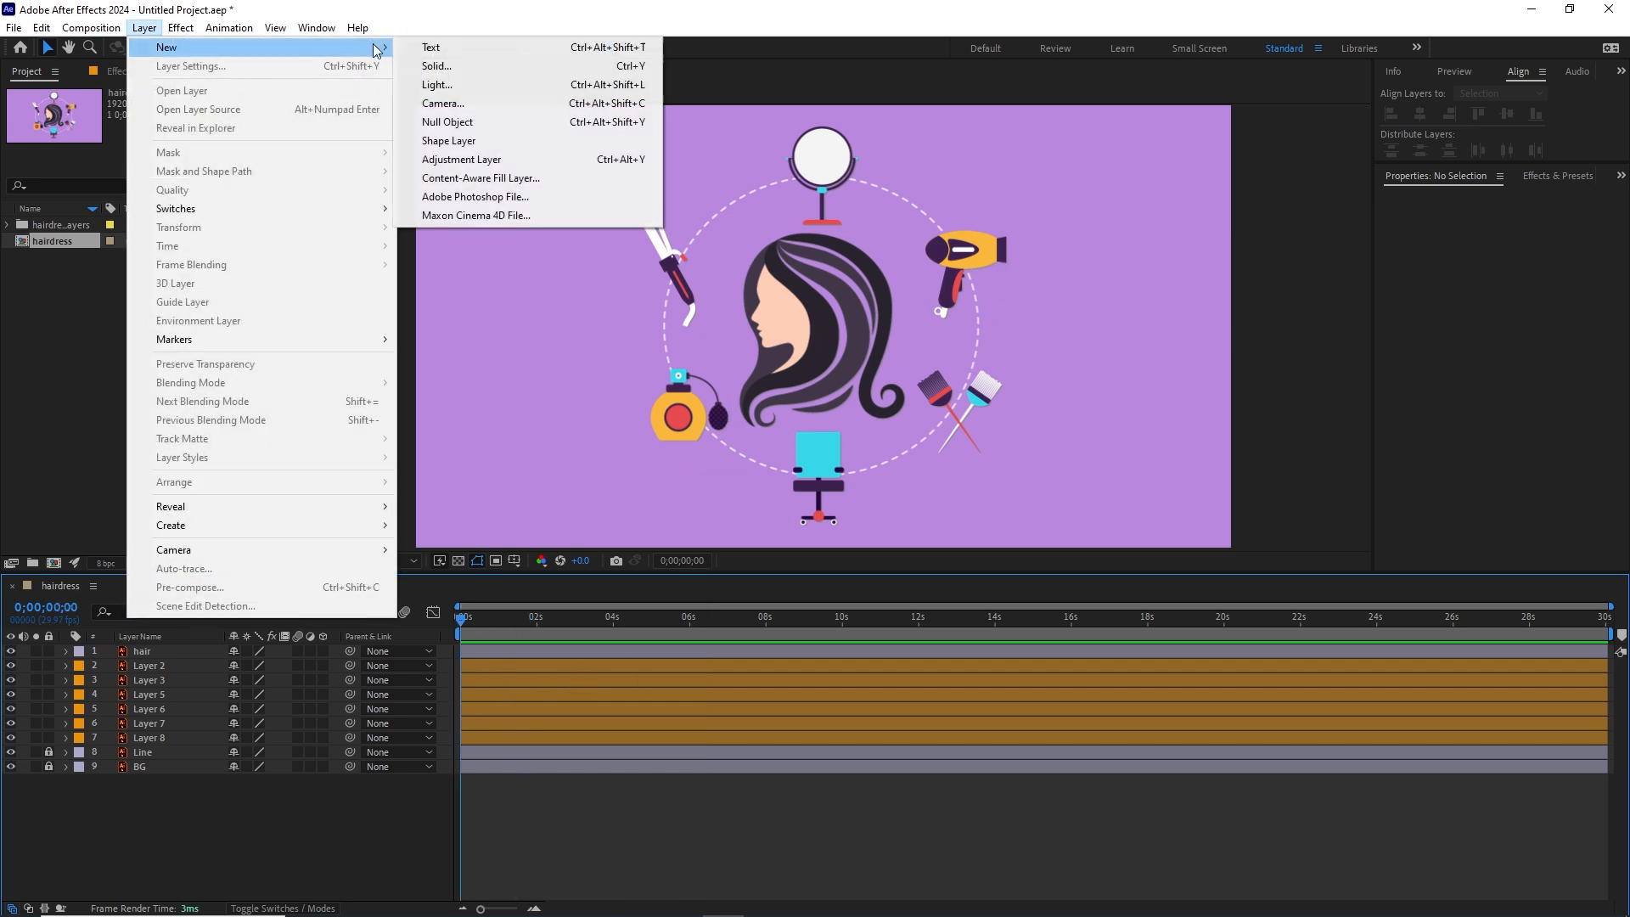
pyautogui.click(465, 124)
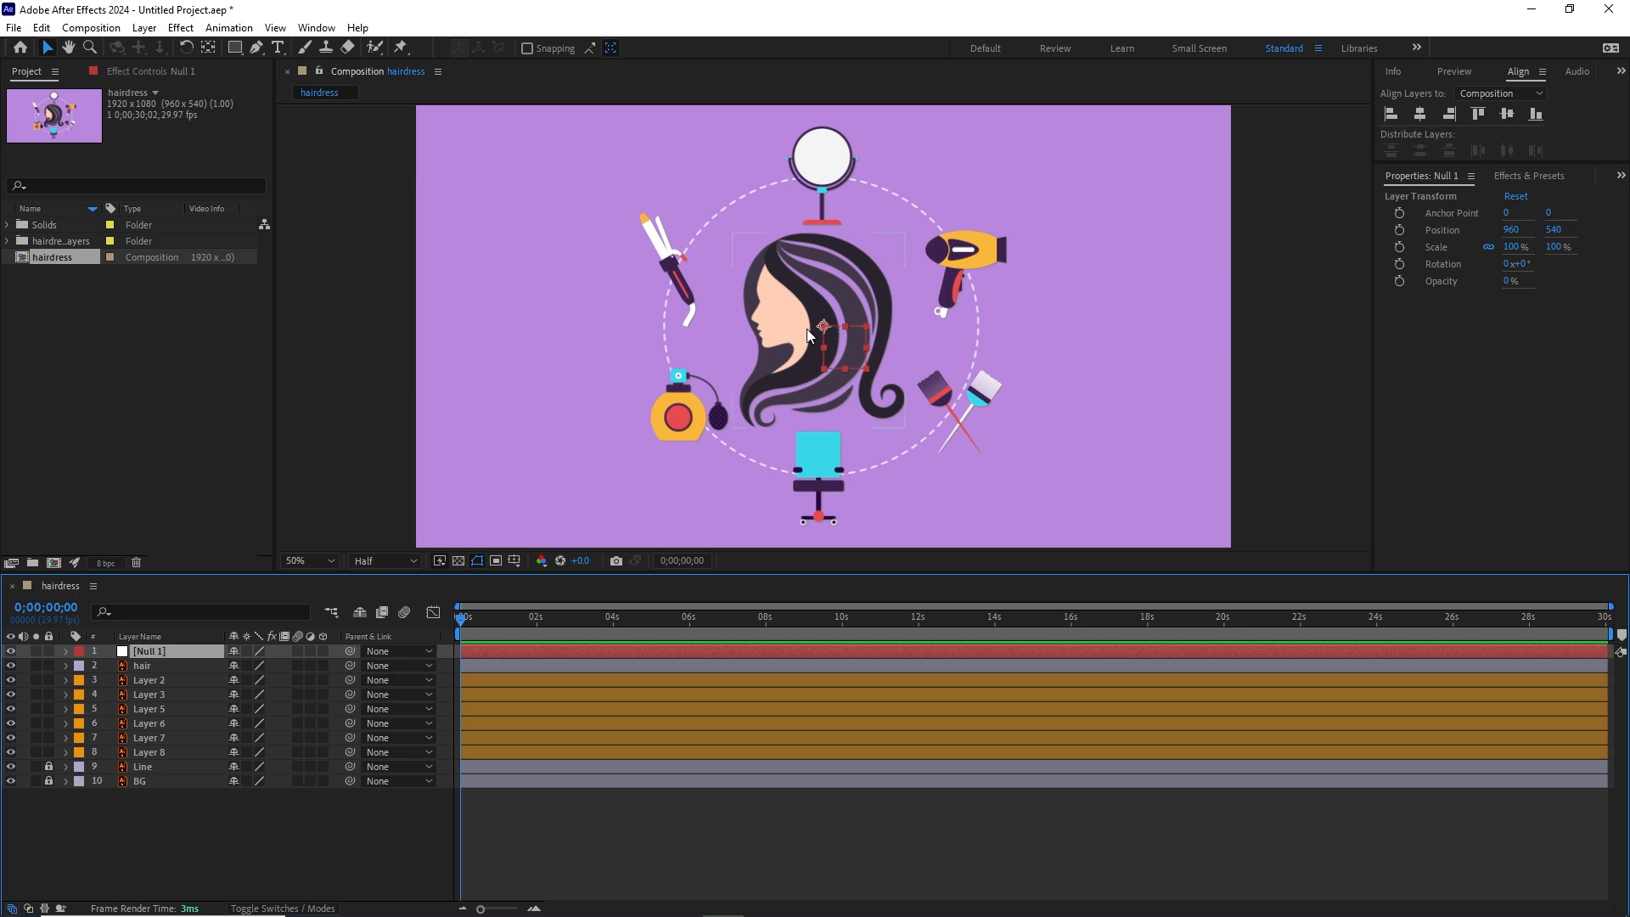
# Unlock the Line layer, and parent it together with Layers 2, 3, 5, 6, 7 and 8 to Null 1.
pyautogui.click(157, 754)
pyautogui.keyDown('shift'); pyautogui.click(143, 681); pyautogui.keyUp('shift')
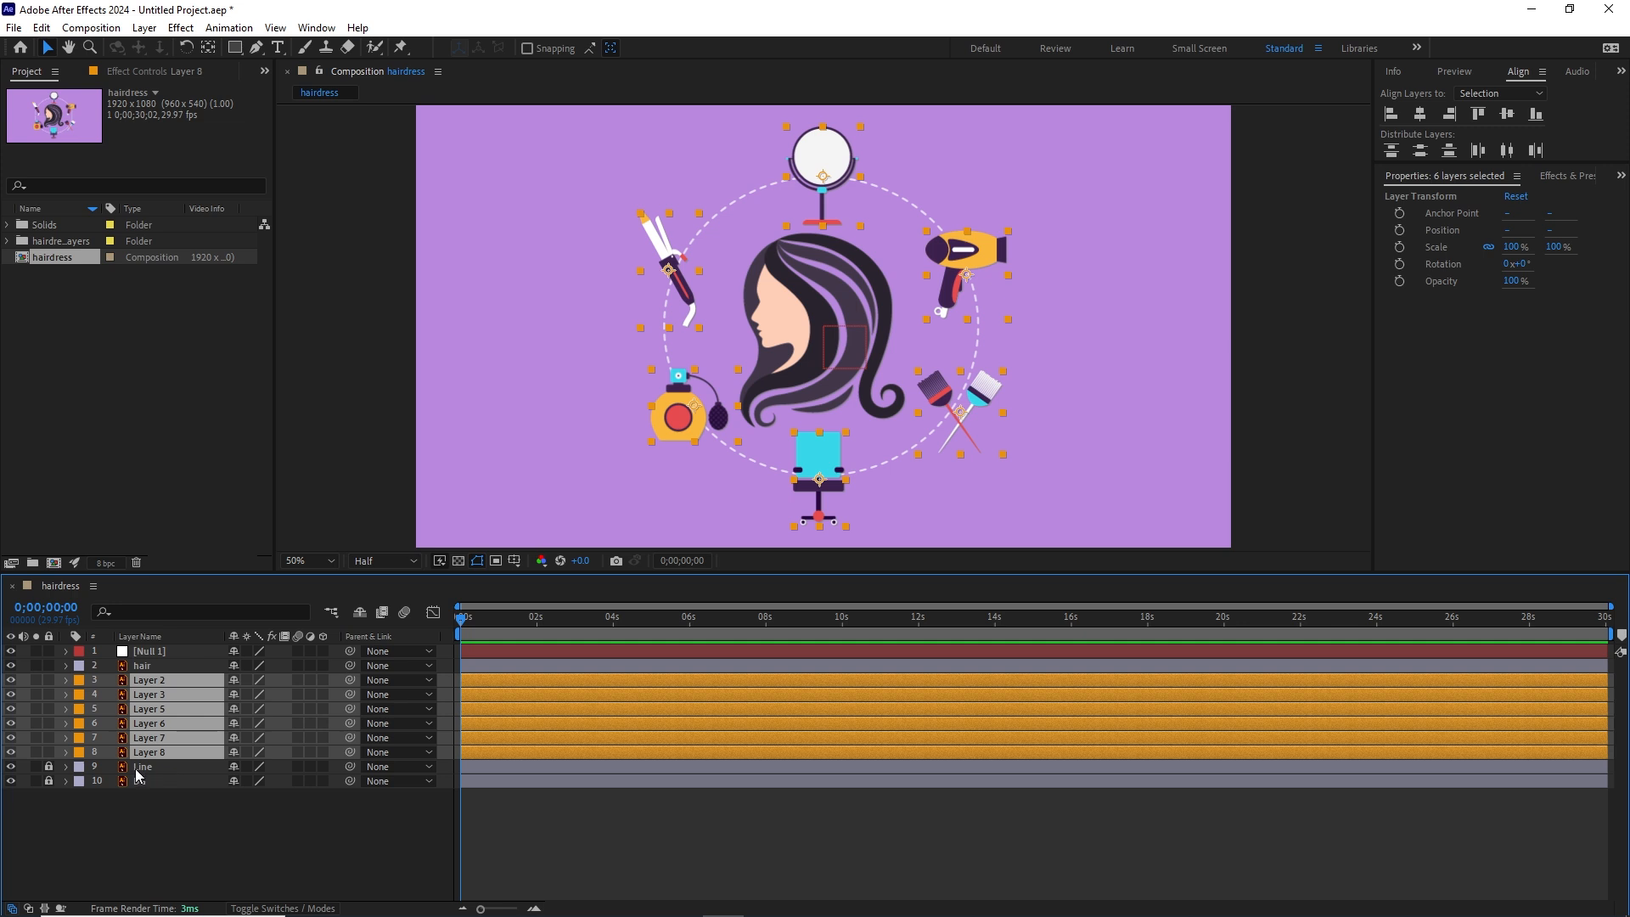
pyautogui.click(169, 839)
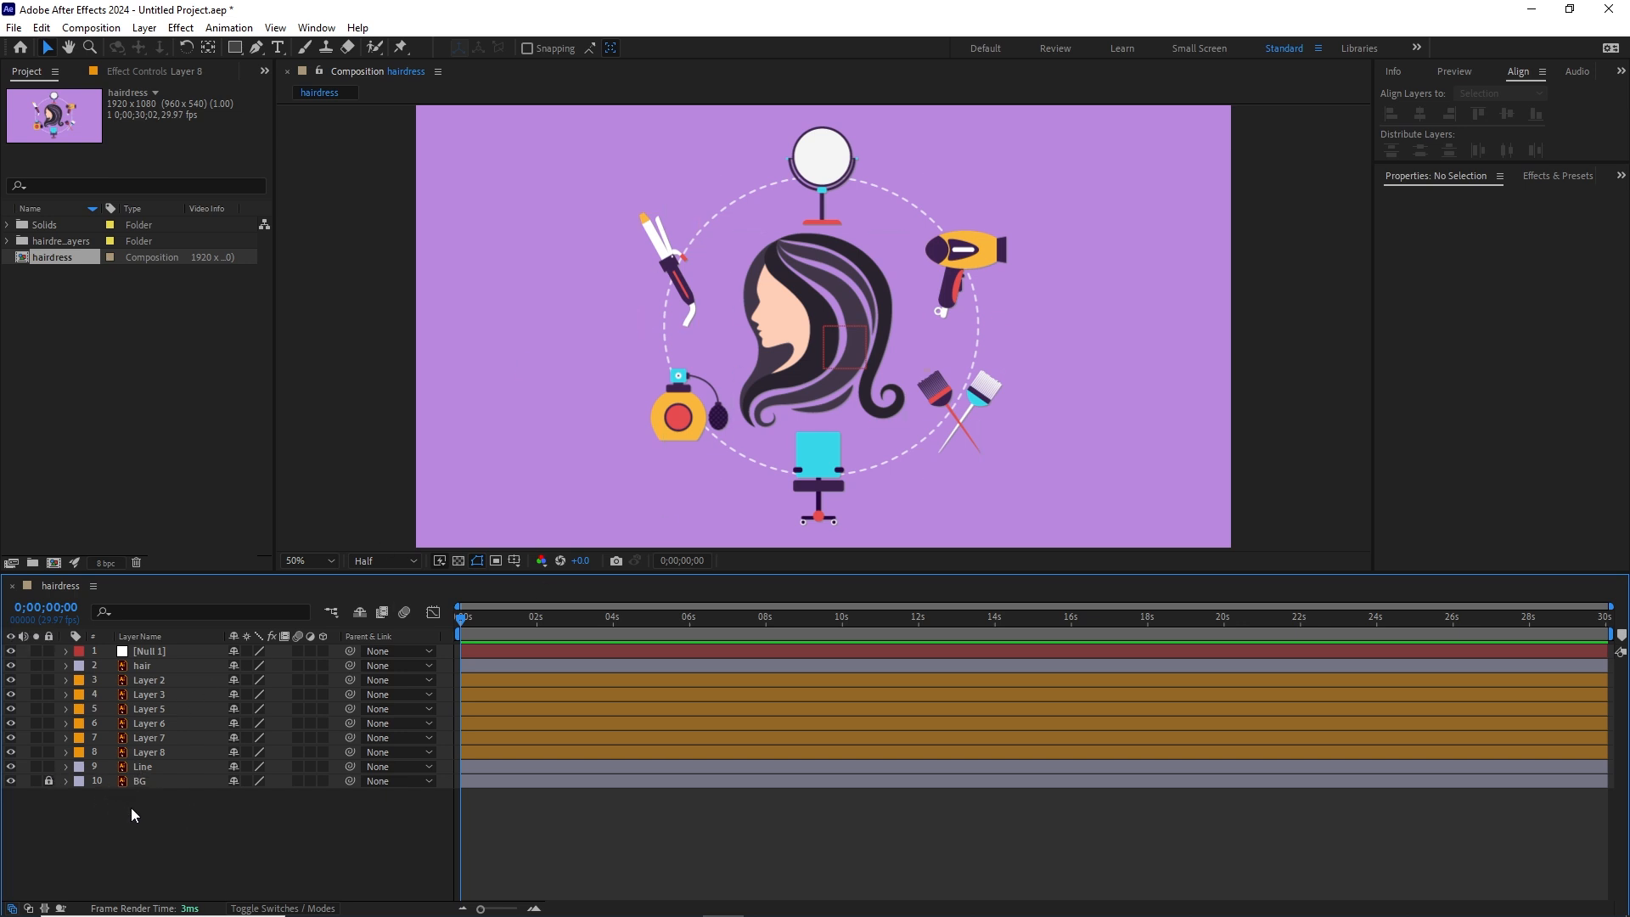
pyautogui.click(143, 768)
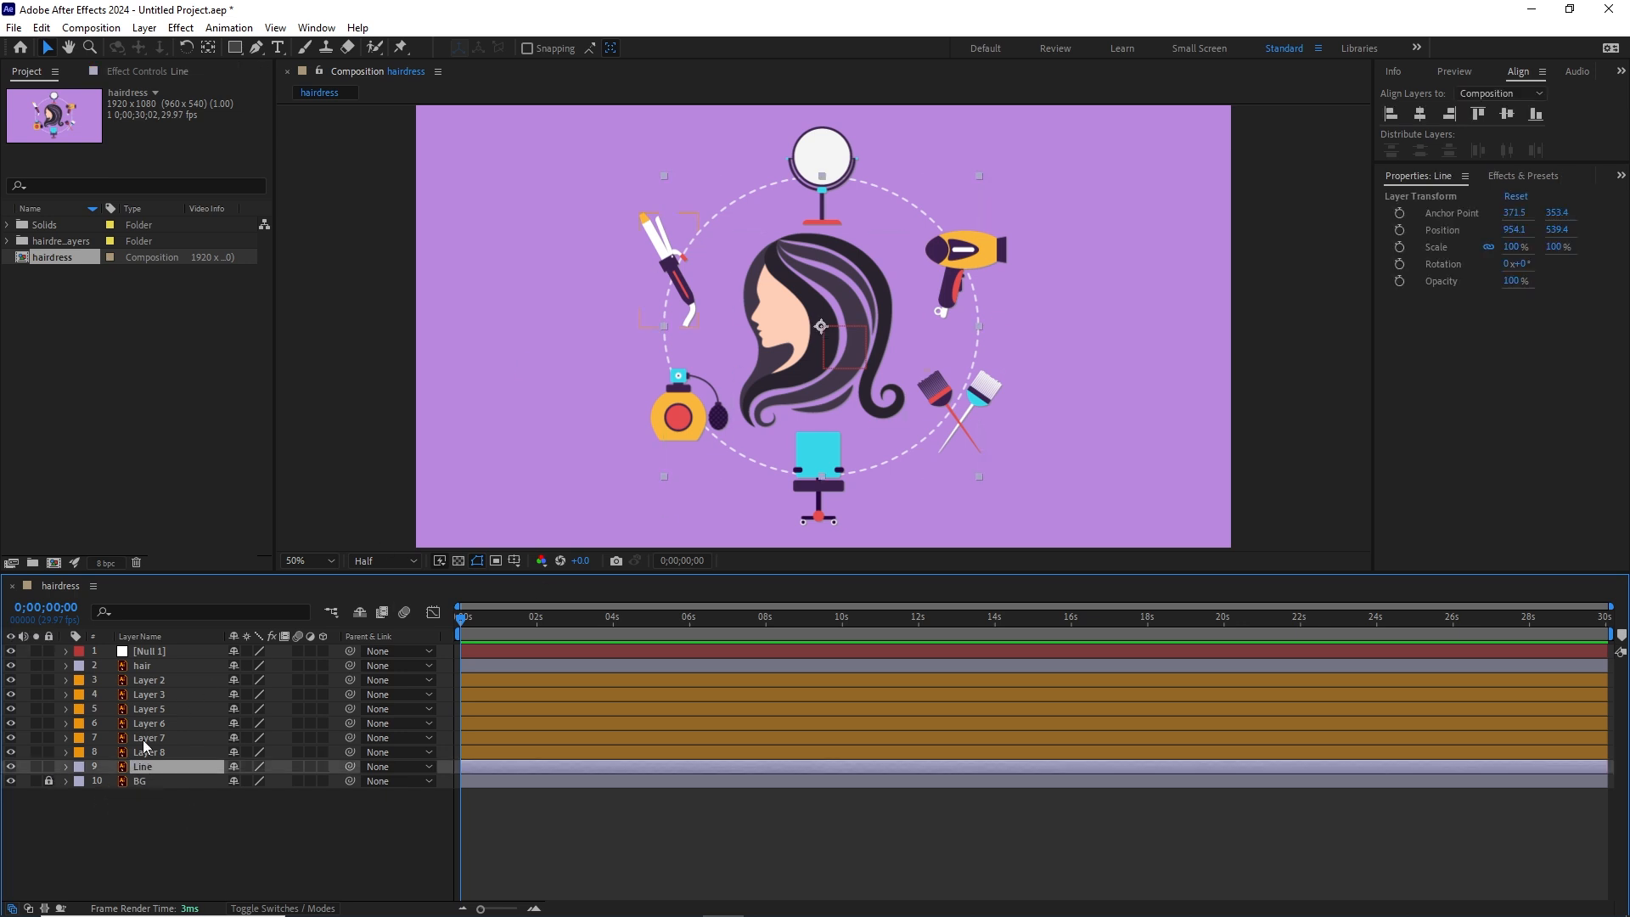
pyautogui.keyDown('shift'); pyautogui.click(142, 685); pyautogui.keyUp('shift')
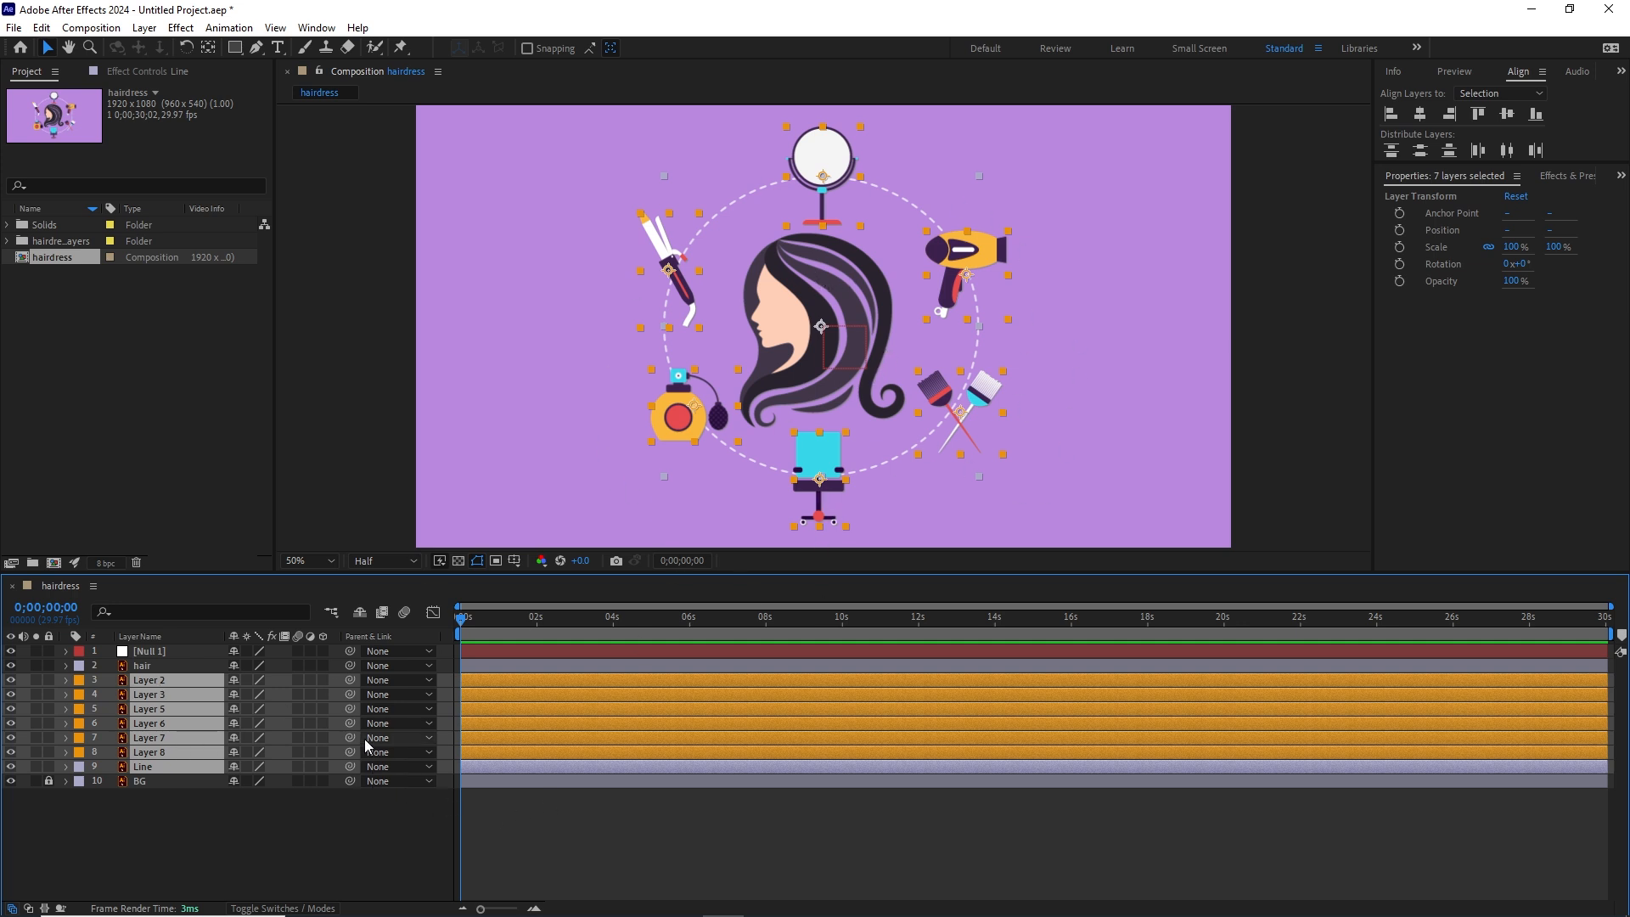
pyautogui.moveTo(352, 708); pyautogui.dragTo(150, 660)
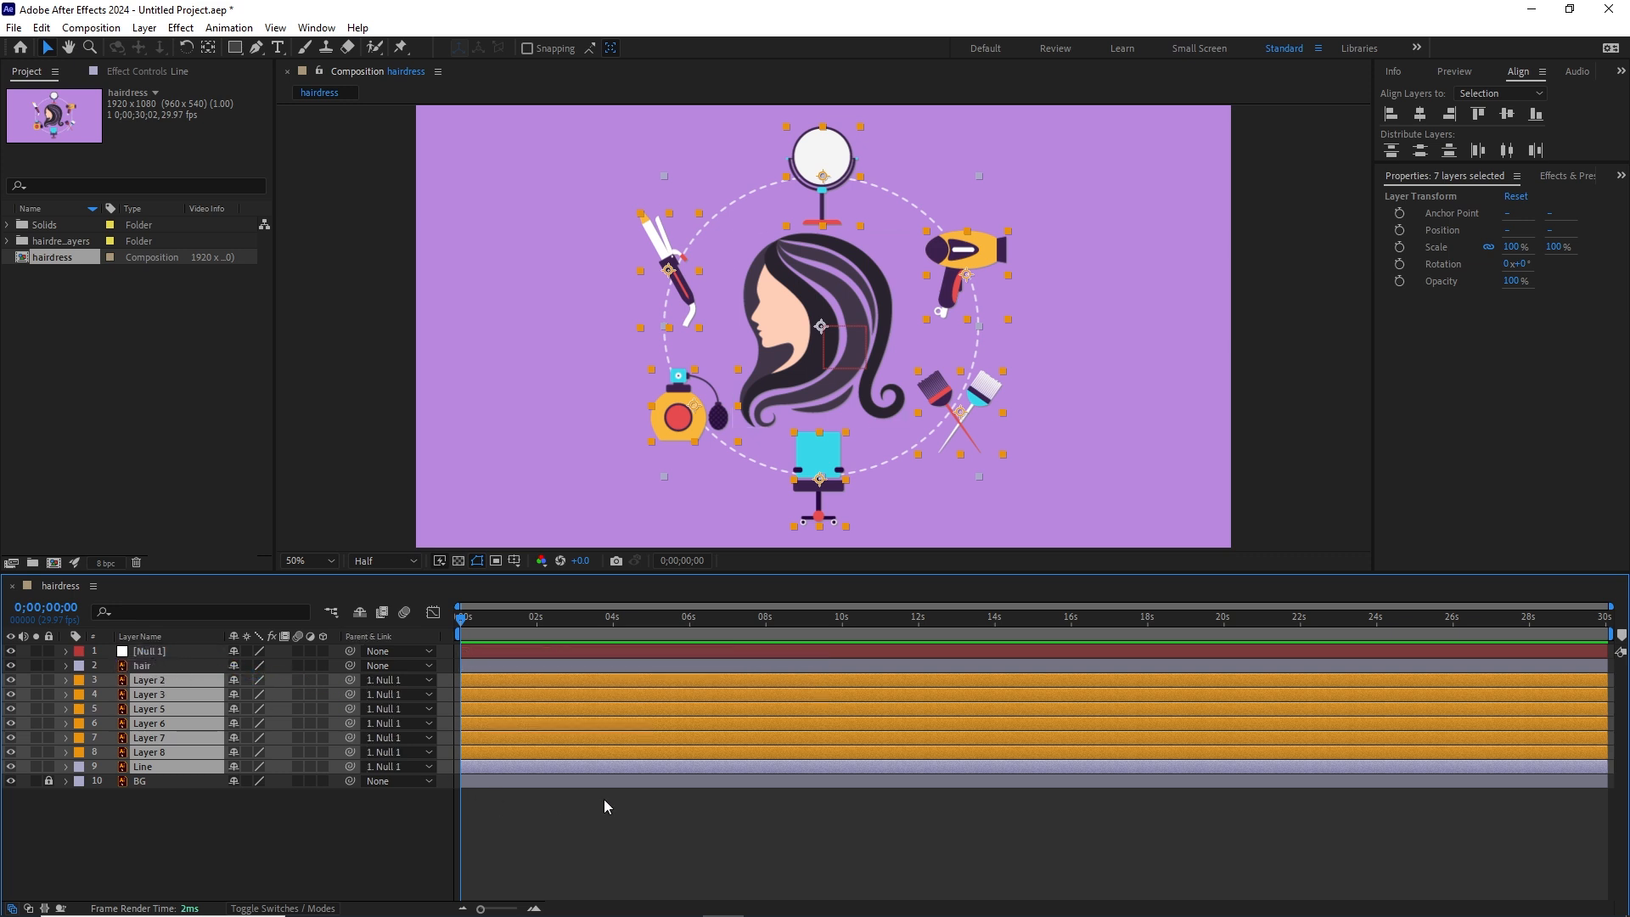
# Switch the timeline columns to layer modes and back to switches, and deselect all layers.
pyautogui.click(277, 908)
pyautogui.click(279, 909)
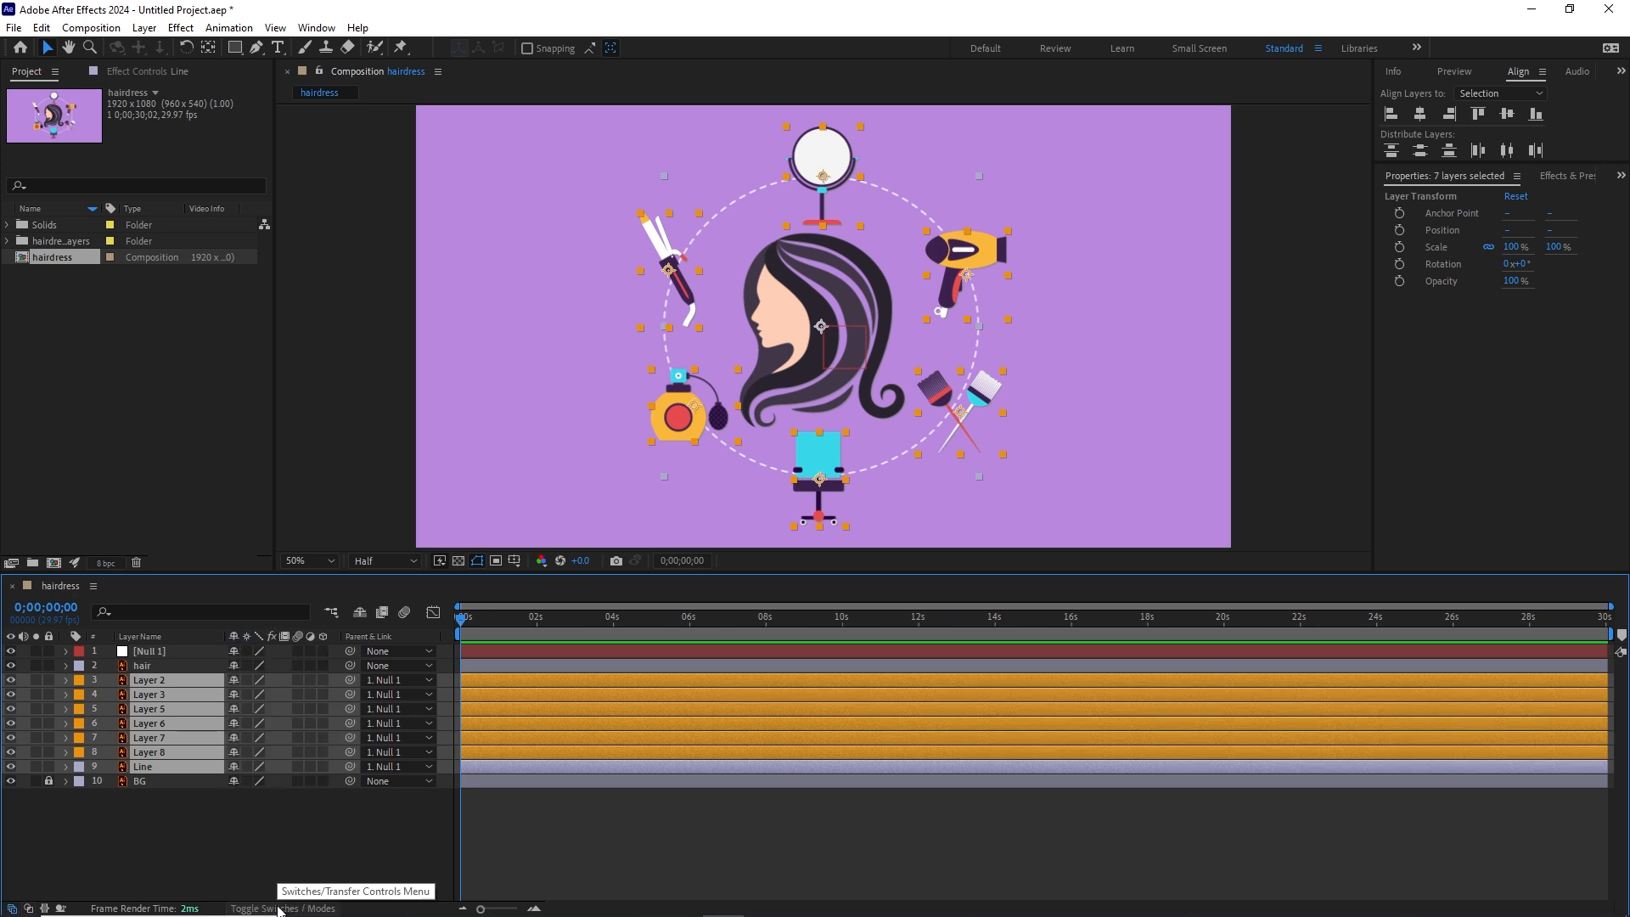
pyautogui.click(278, 909)
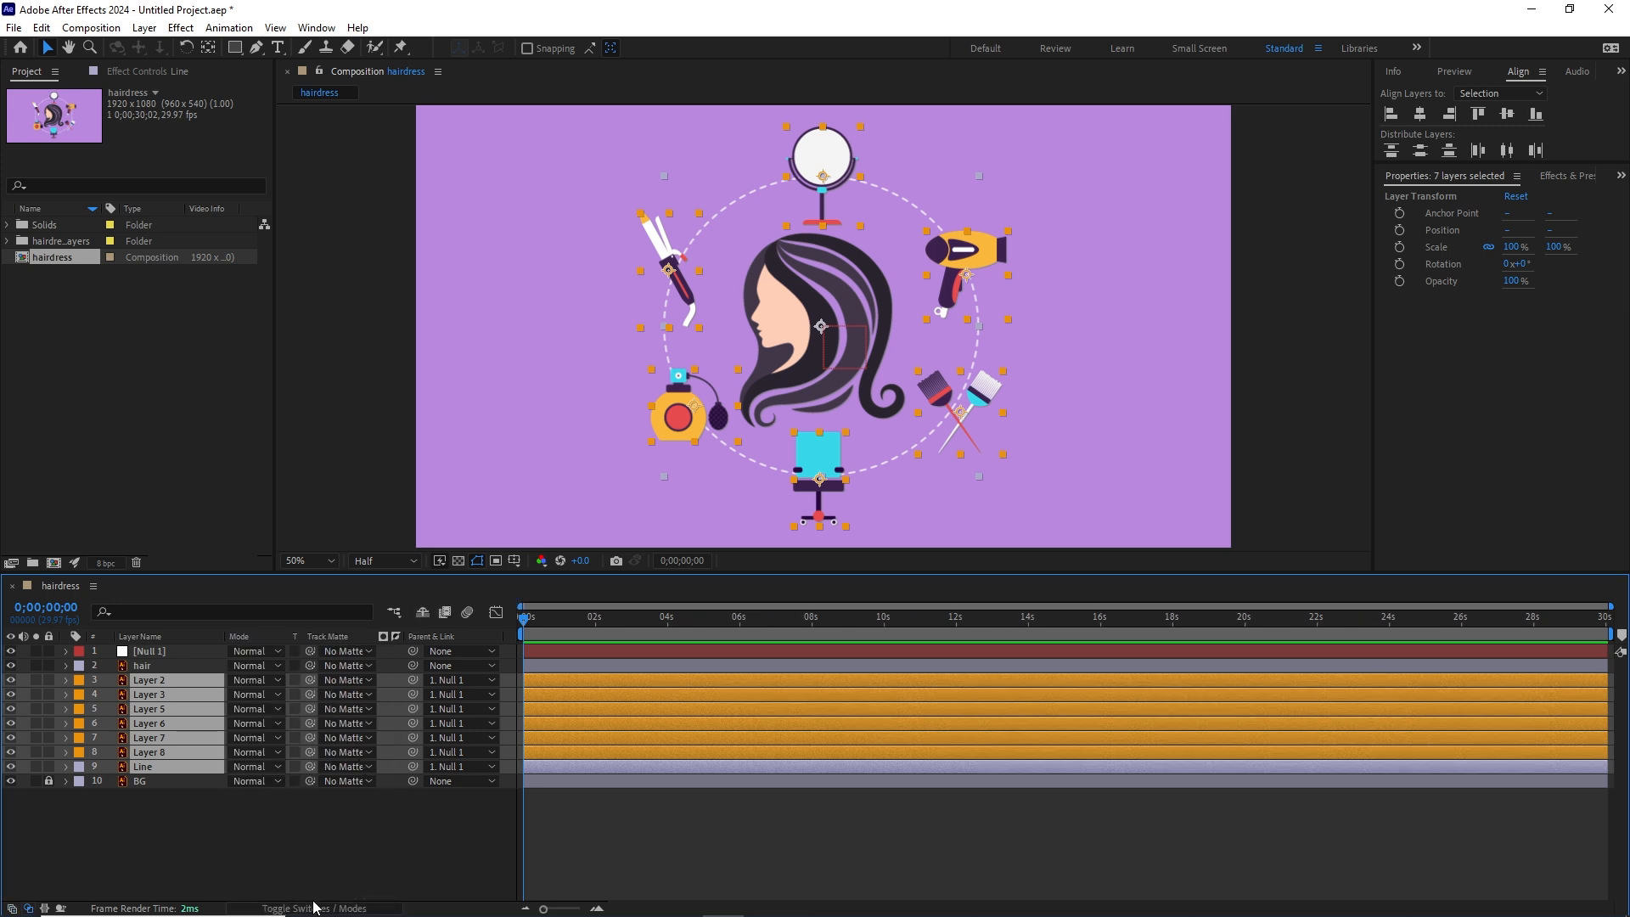
pyautogui.click(316, 907)
pyautogui.click(333, 844)
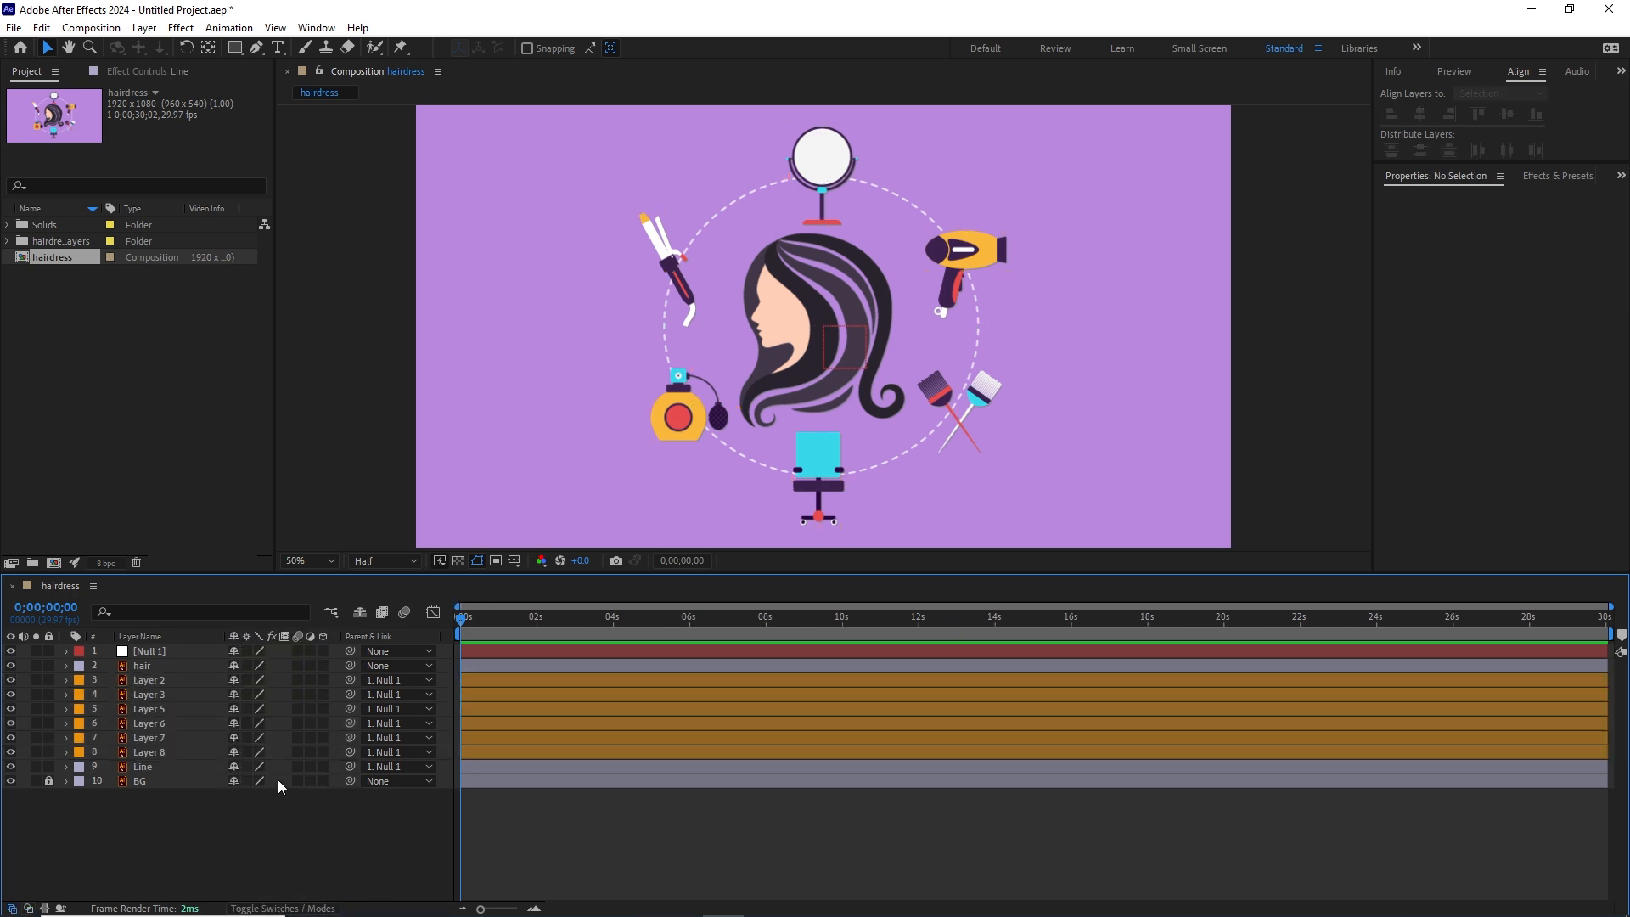
# Show the Rotation property of Null 1, test rotating the null, and undo the test rotation.
pyautogui.click(156, 649)
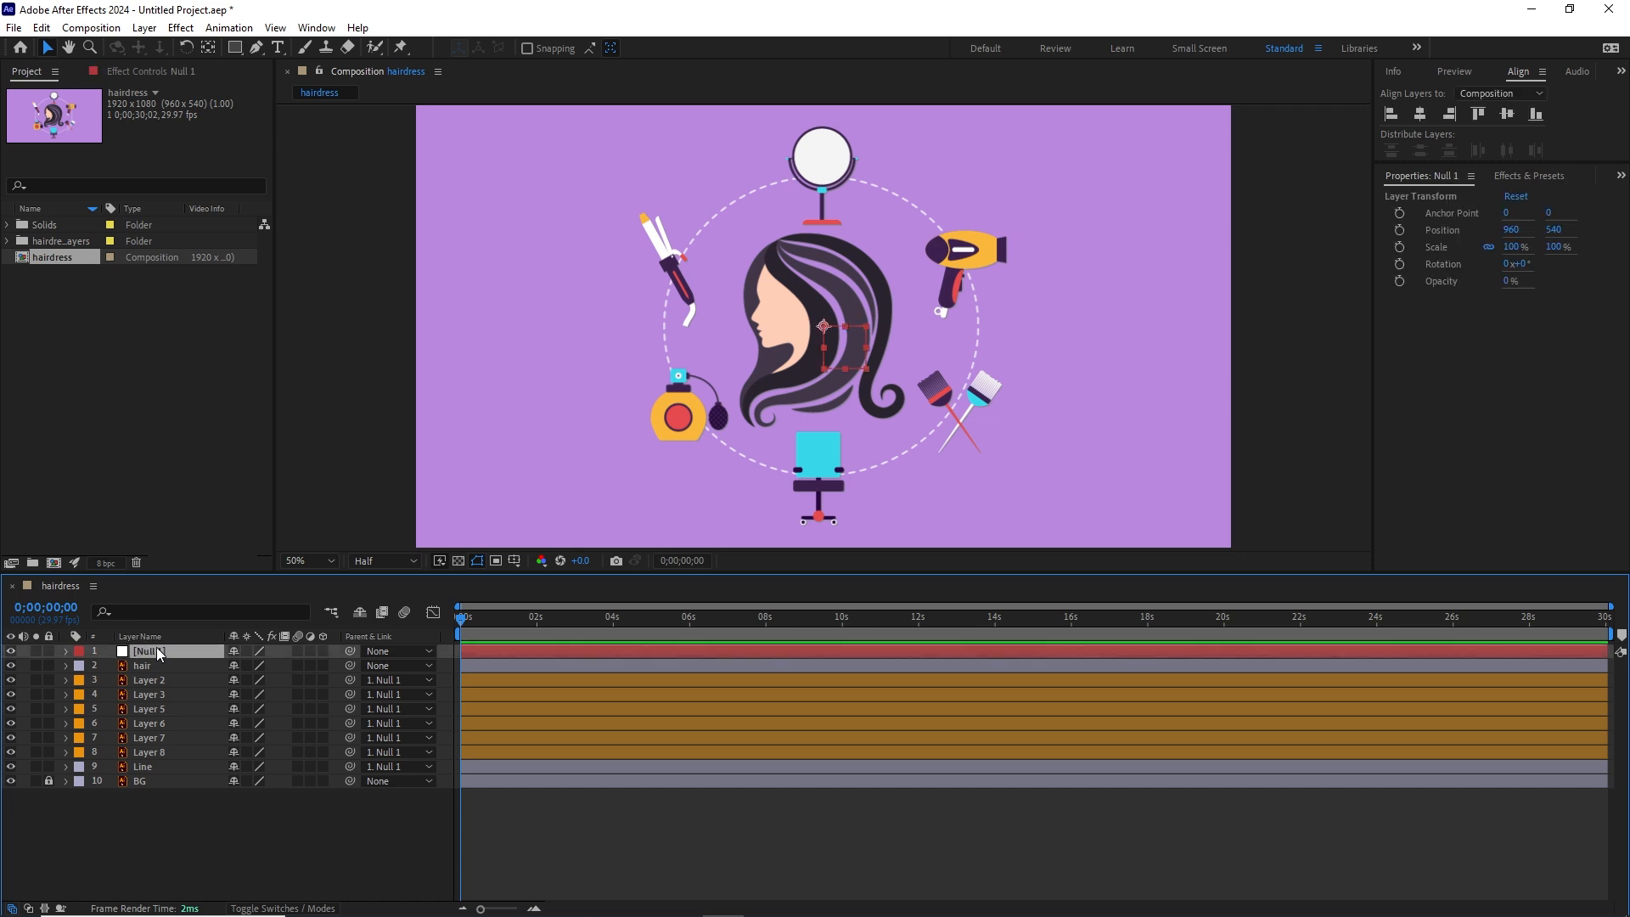
pyautogui.press('r')
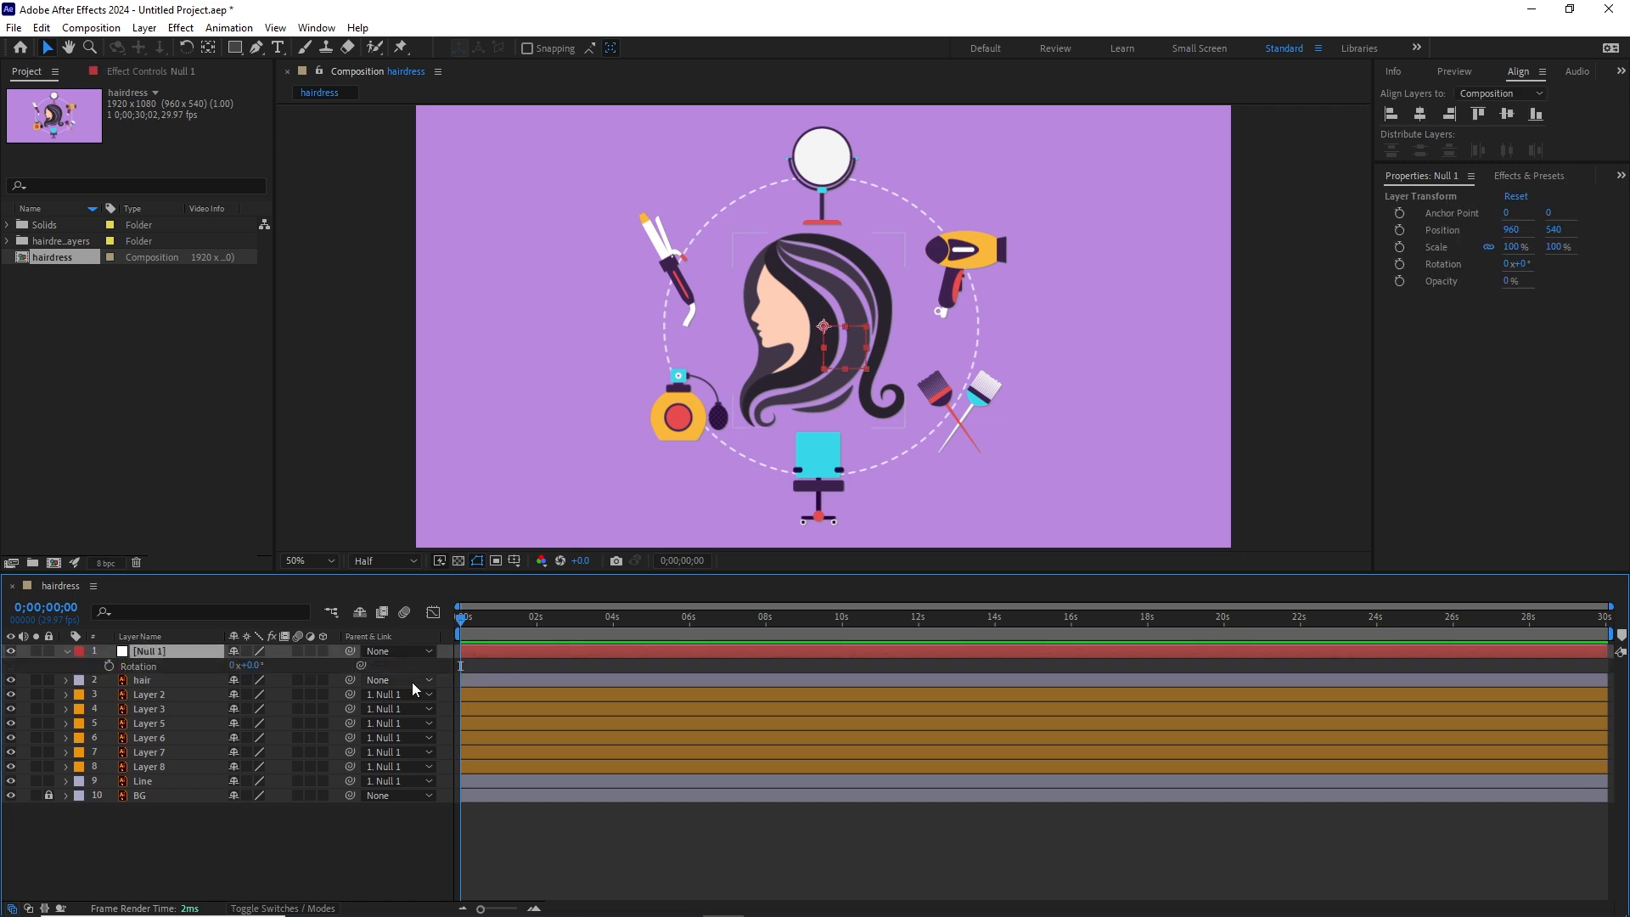
pyautogui.moveTo(253, 673); pyautogui.dragTo(520, 700)
pyautogui.hotkey('ctrl', 'z')
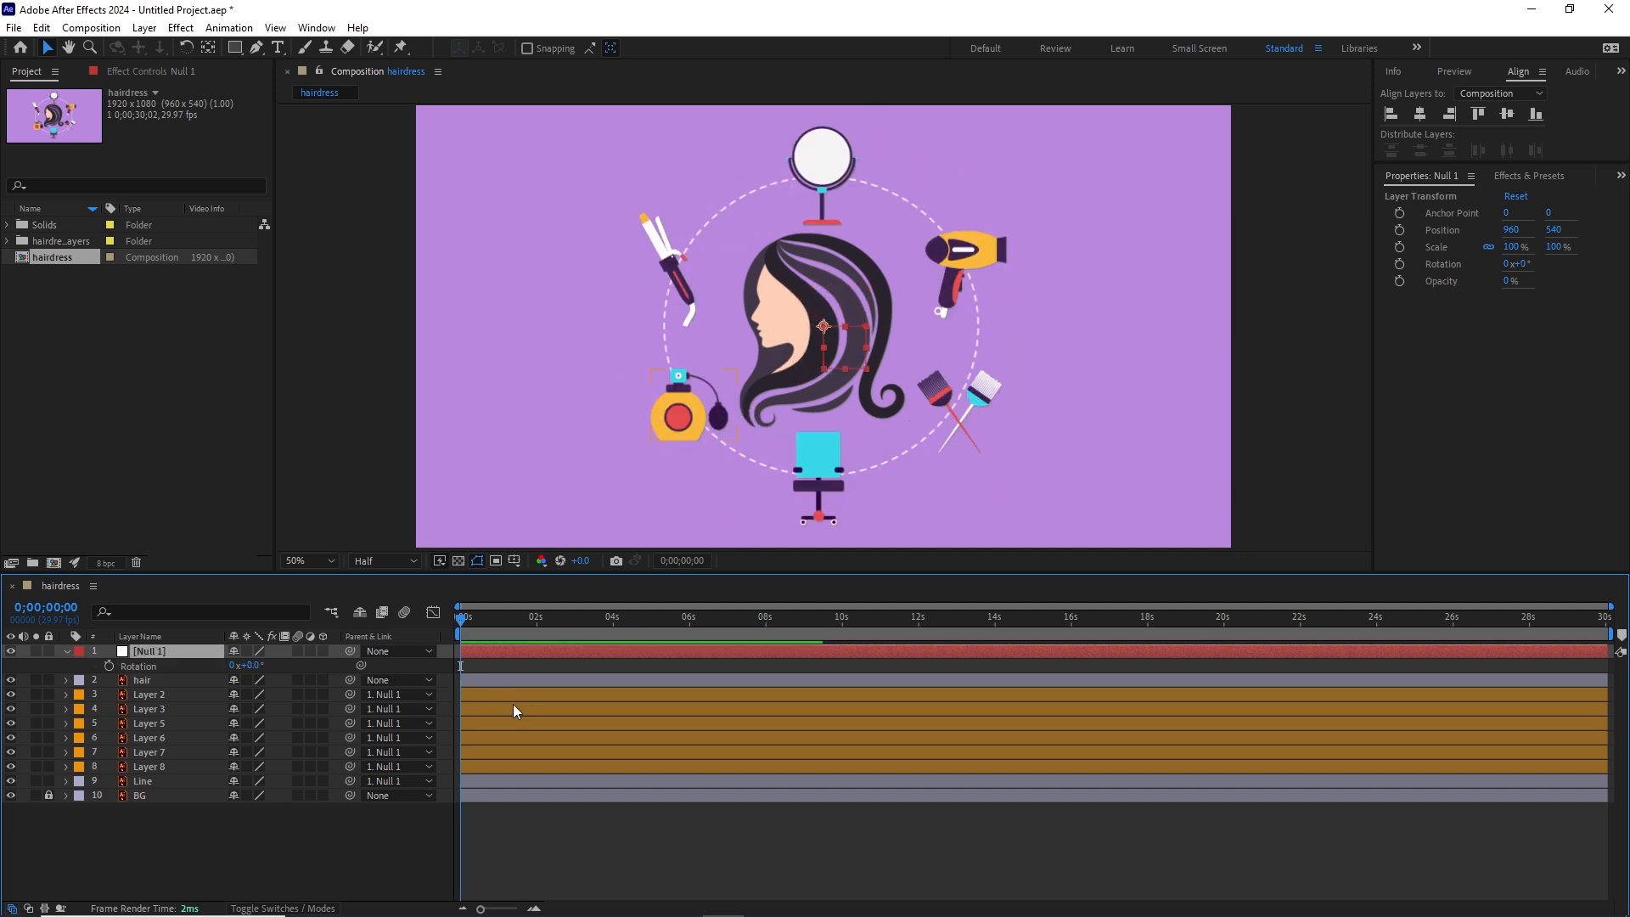
# Keyframe the Null 1 Rotation from 0 at 0 seconds to one full revolution at 8 seconds.
pyautogui.click(109, 667)
pyautogui.moveTo(463, 619); pyautogui.dragTo(766, 625)
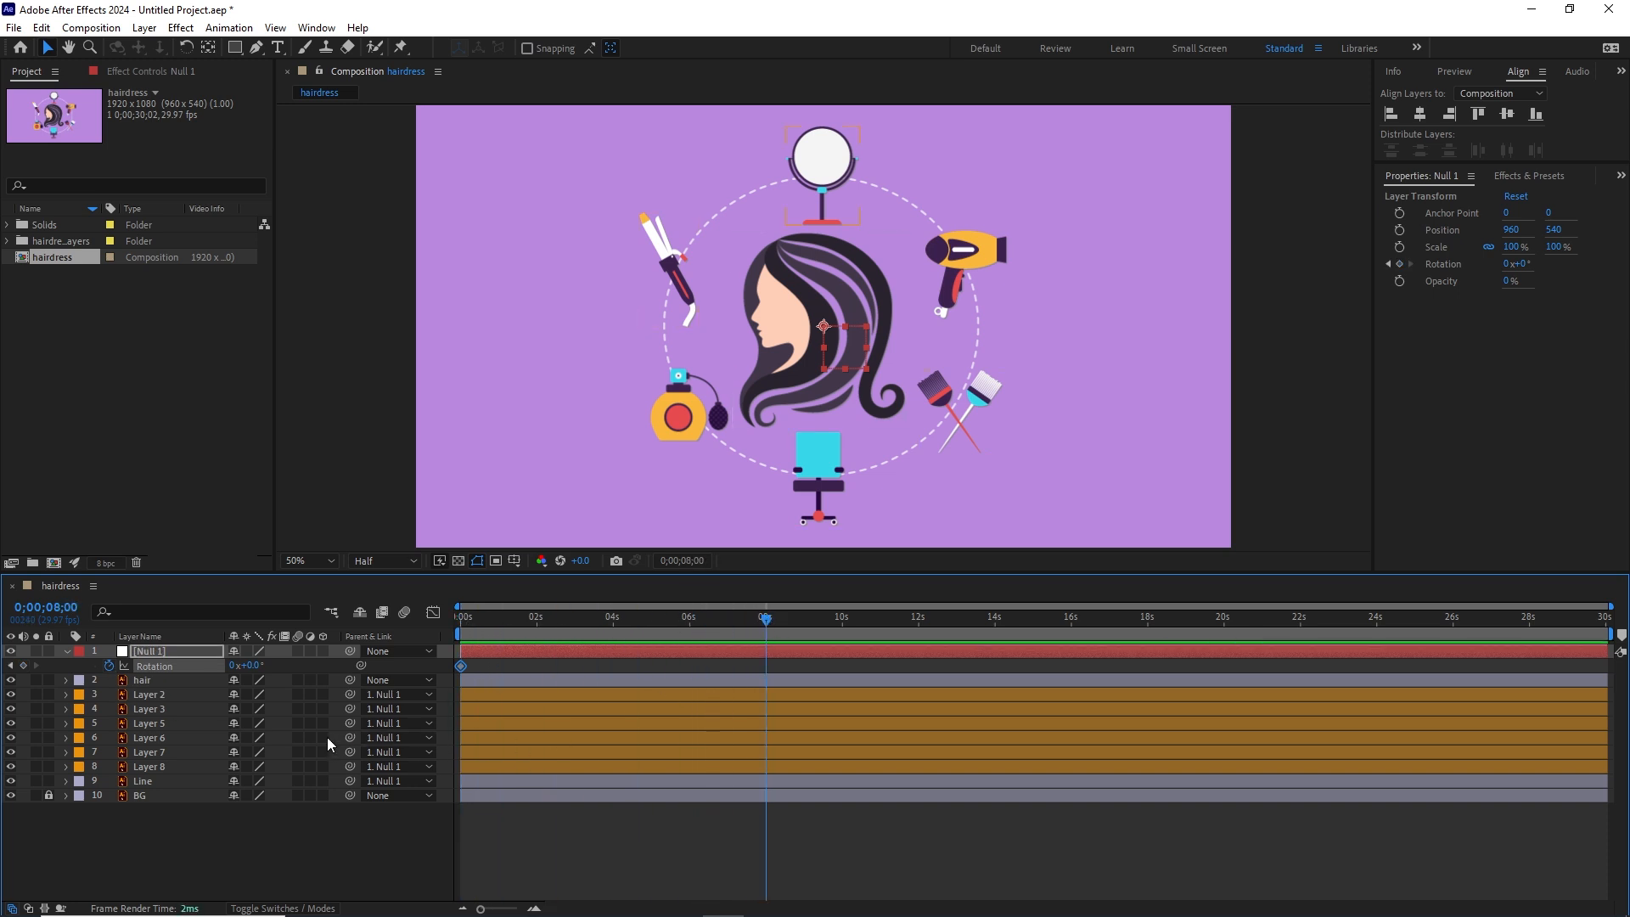
pyautogui.click(231, 666)
pyautogui.press('Return')
# Preview the null's rotation animation from the start, checking how the tools turn around the circle.
pyautogui.moveTo(779, 627); pyautogui.dragTo(442, 634)
pyautogui.press('space')
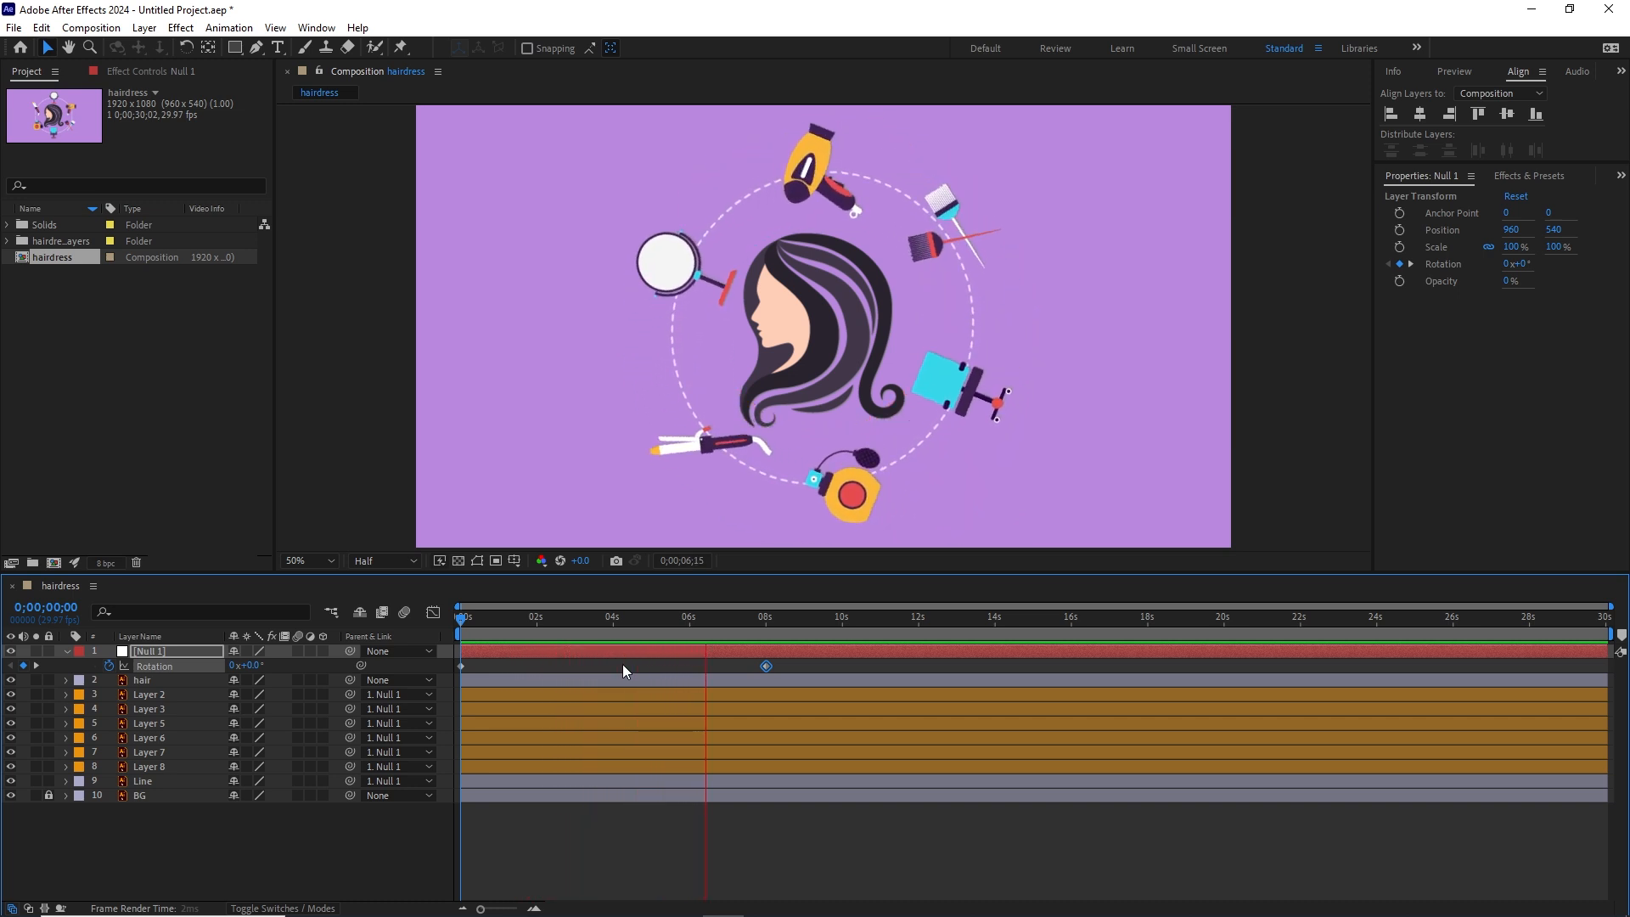
pyautogui.press('space')
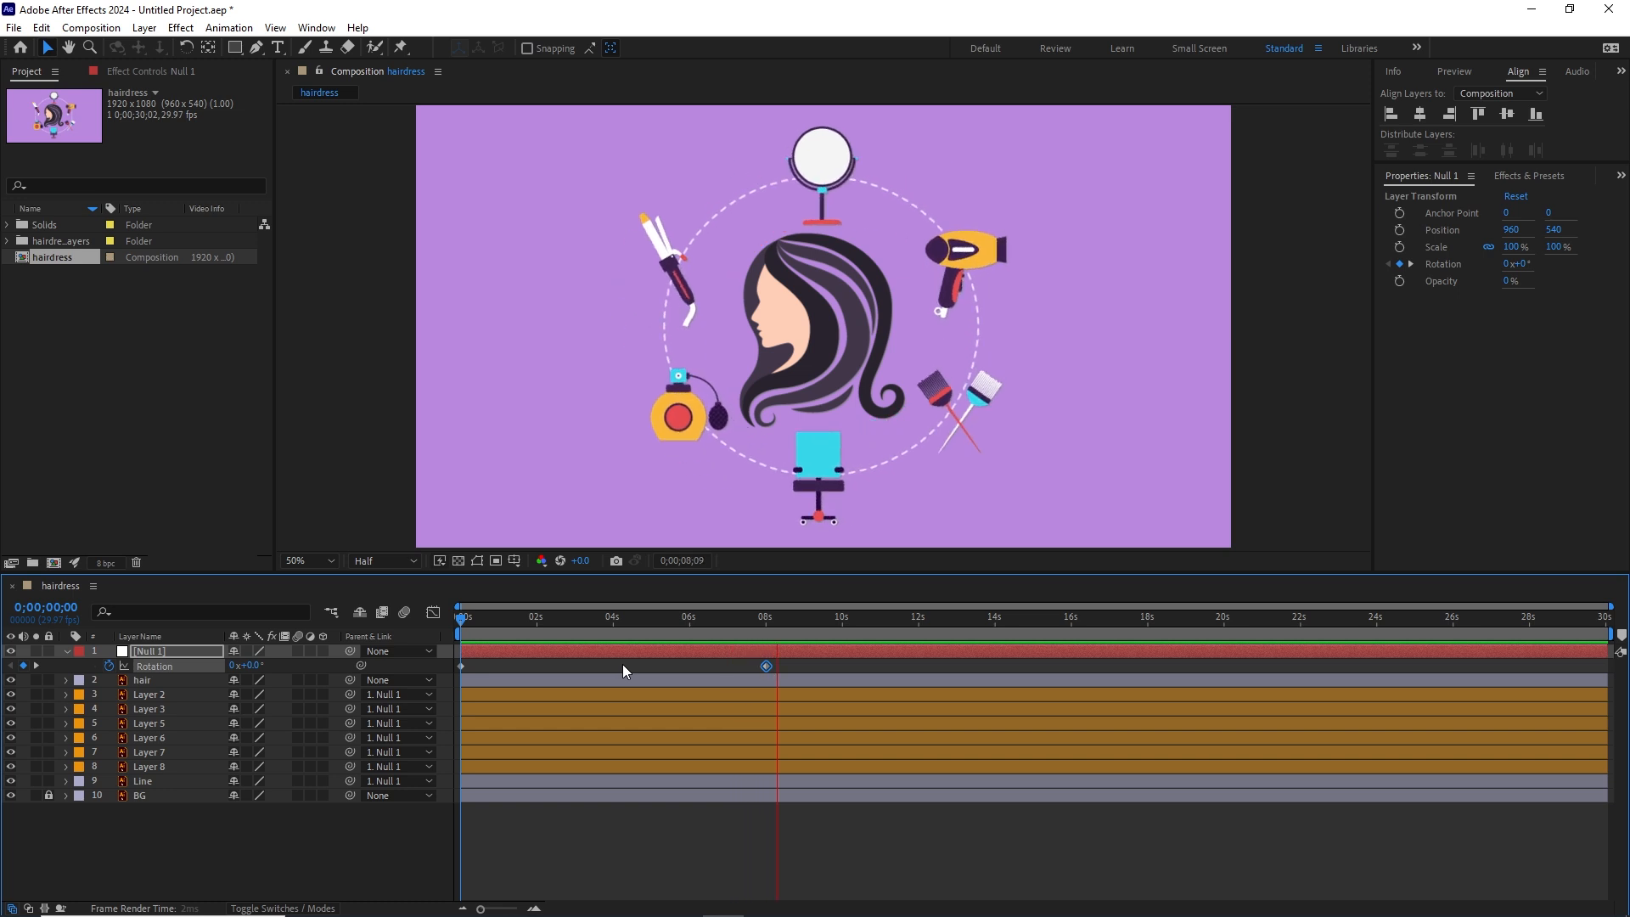
pyautogui.moveTo(784, 620); pyautogui.dragTo(442, 635)
pyautogui.press('space')
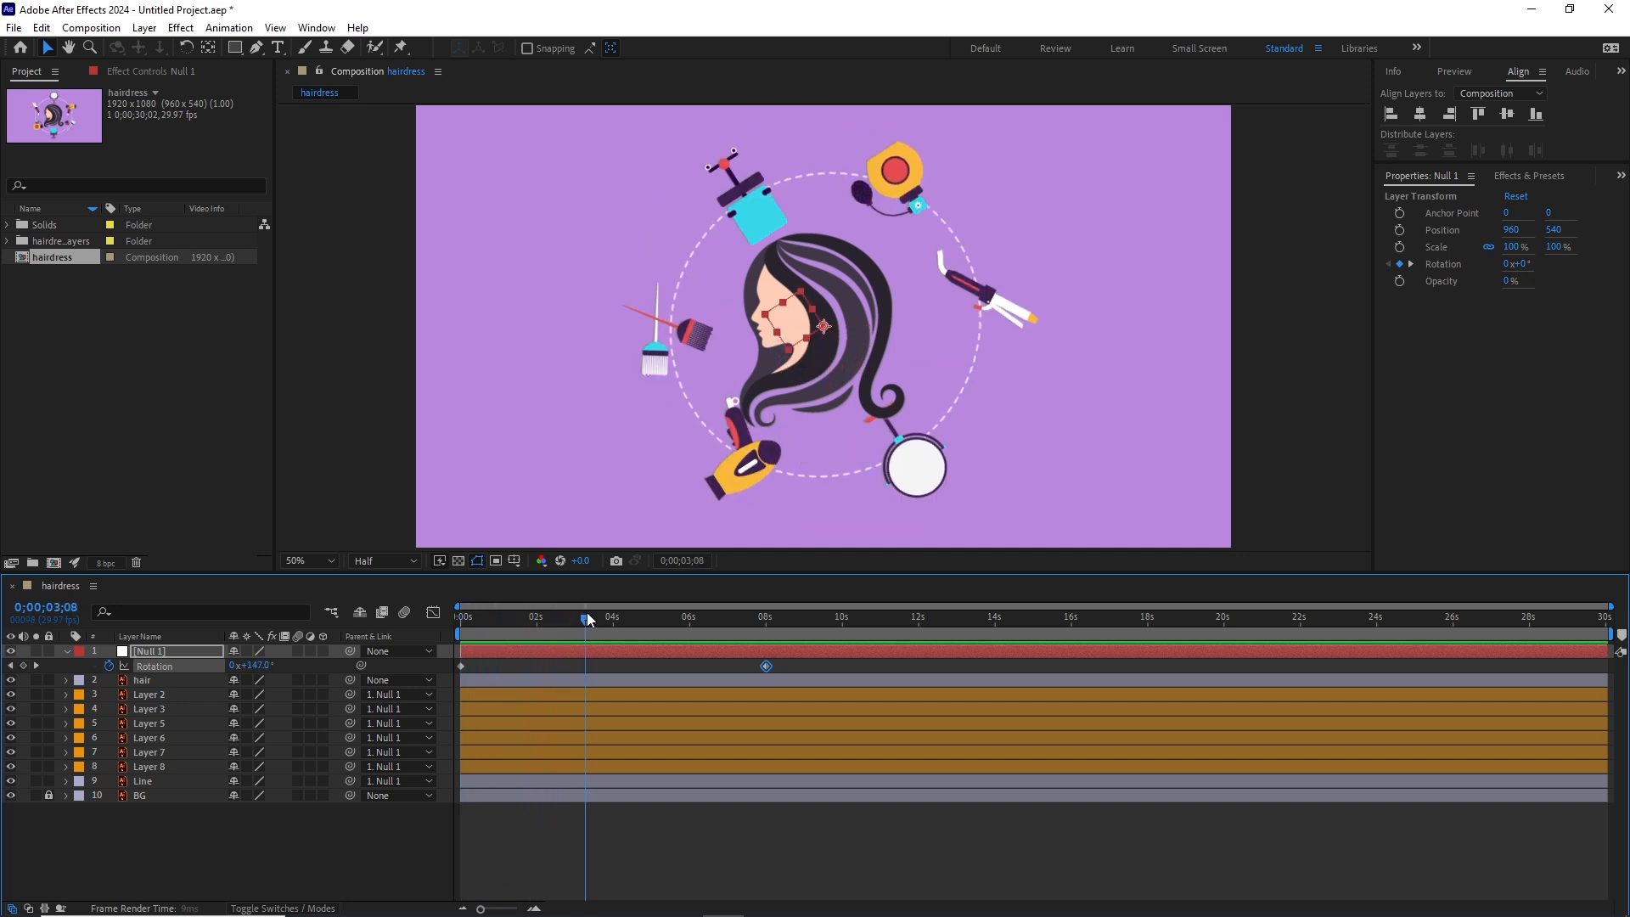
pyautogui.moveTo(481, 619); pyautogui.dragTo(450, 628)
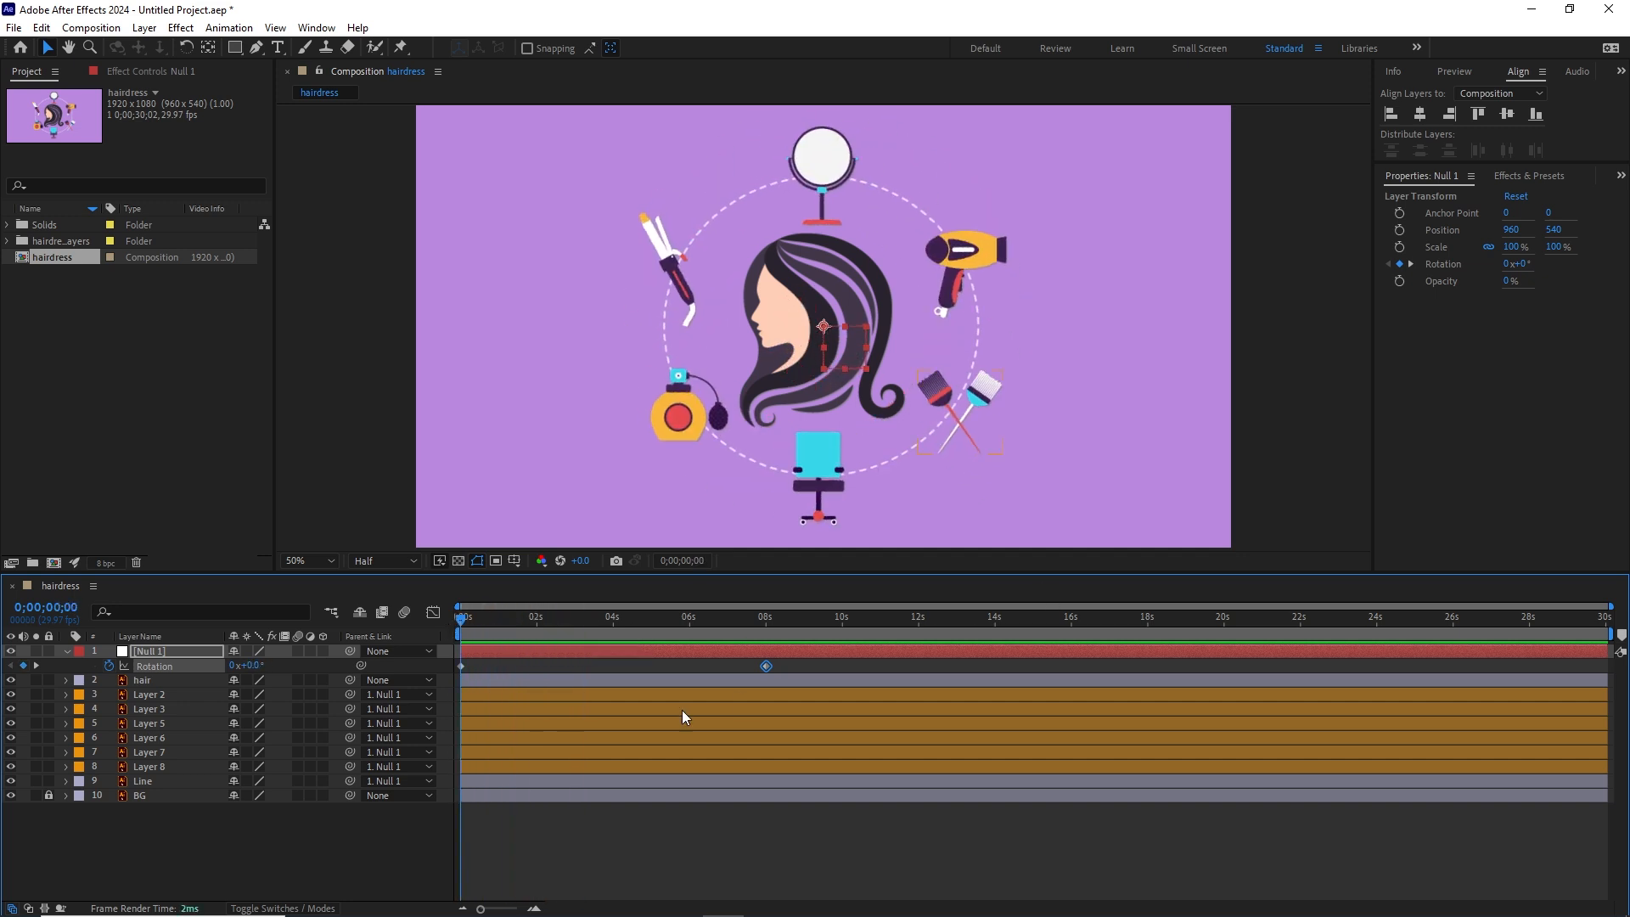
# Add Rotation keyframes at 0 seconds to Layers 2, 3, 5, 6, 7 and 8, and move the current time to 8 seconds.
pyautogui.click(149, 767)
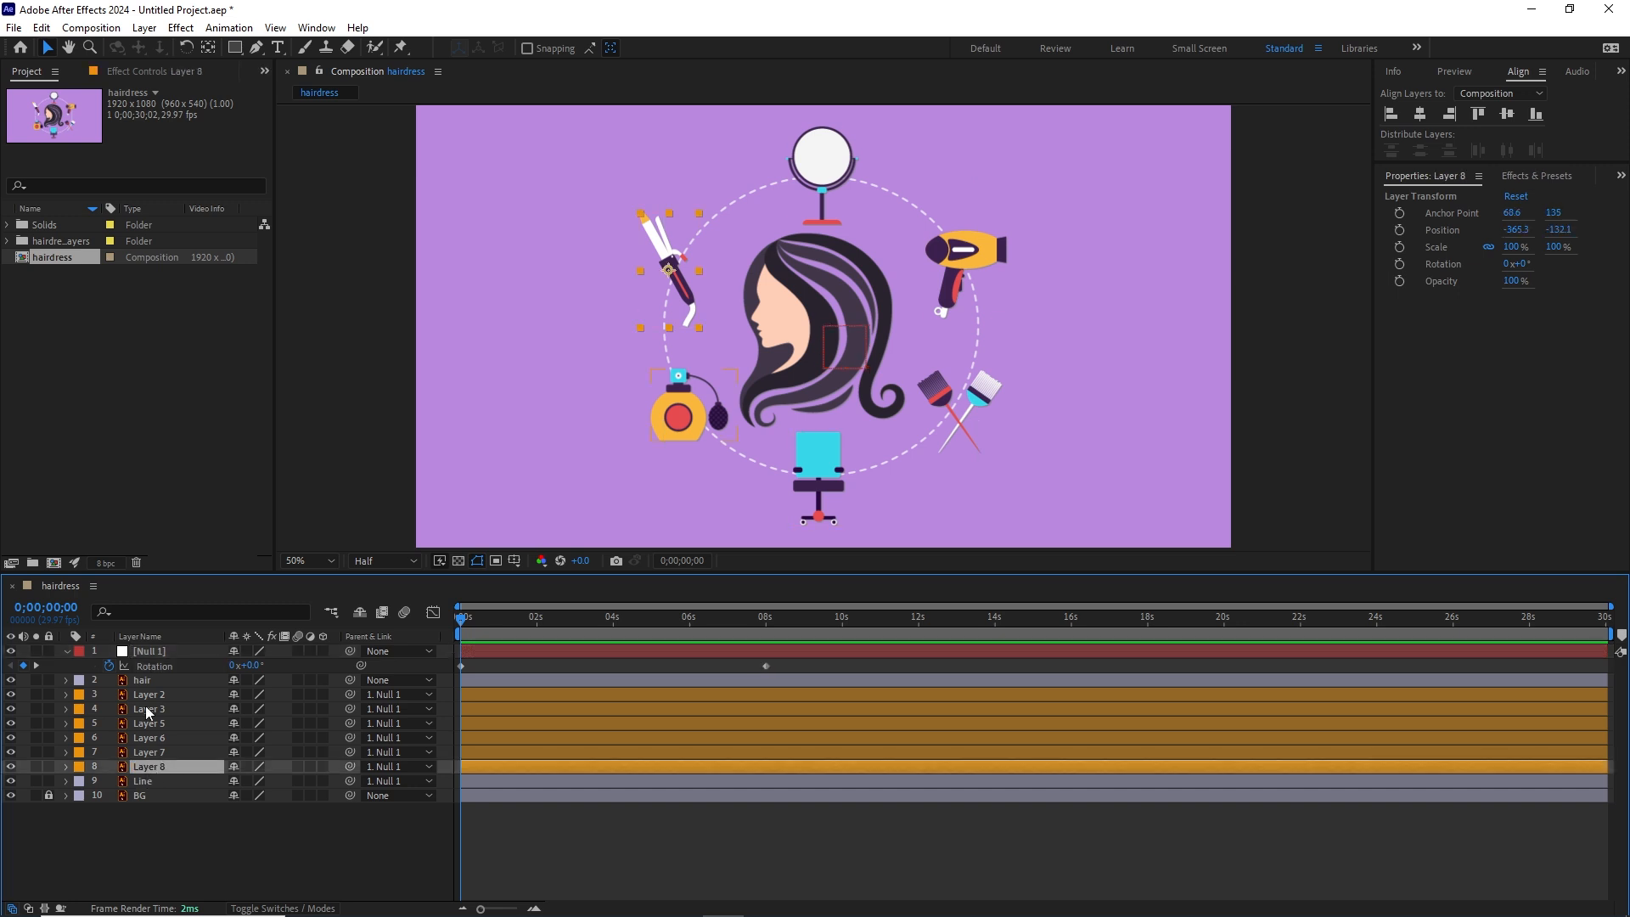
pyautogui.keyDown('shift'); pyautogui.click(146, 695); pyautogui.keyUp('shift')
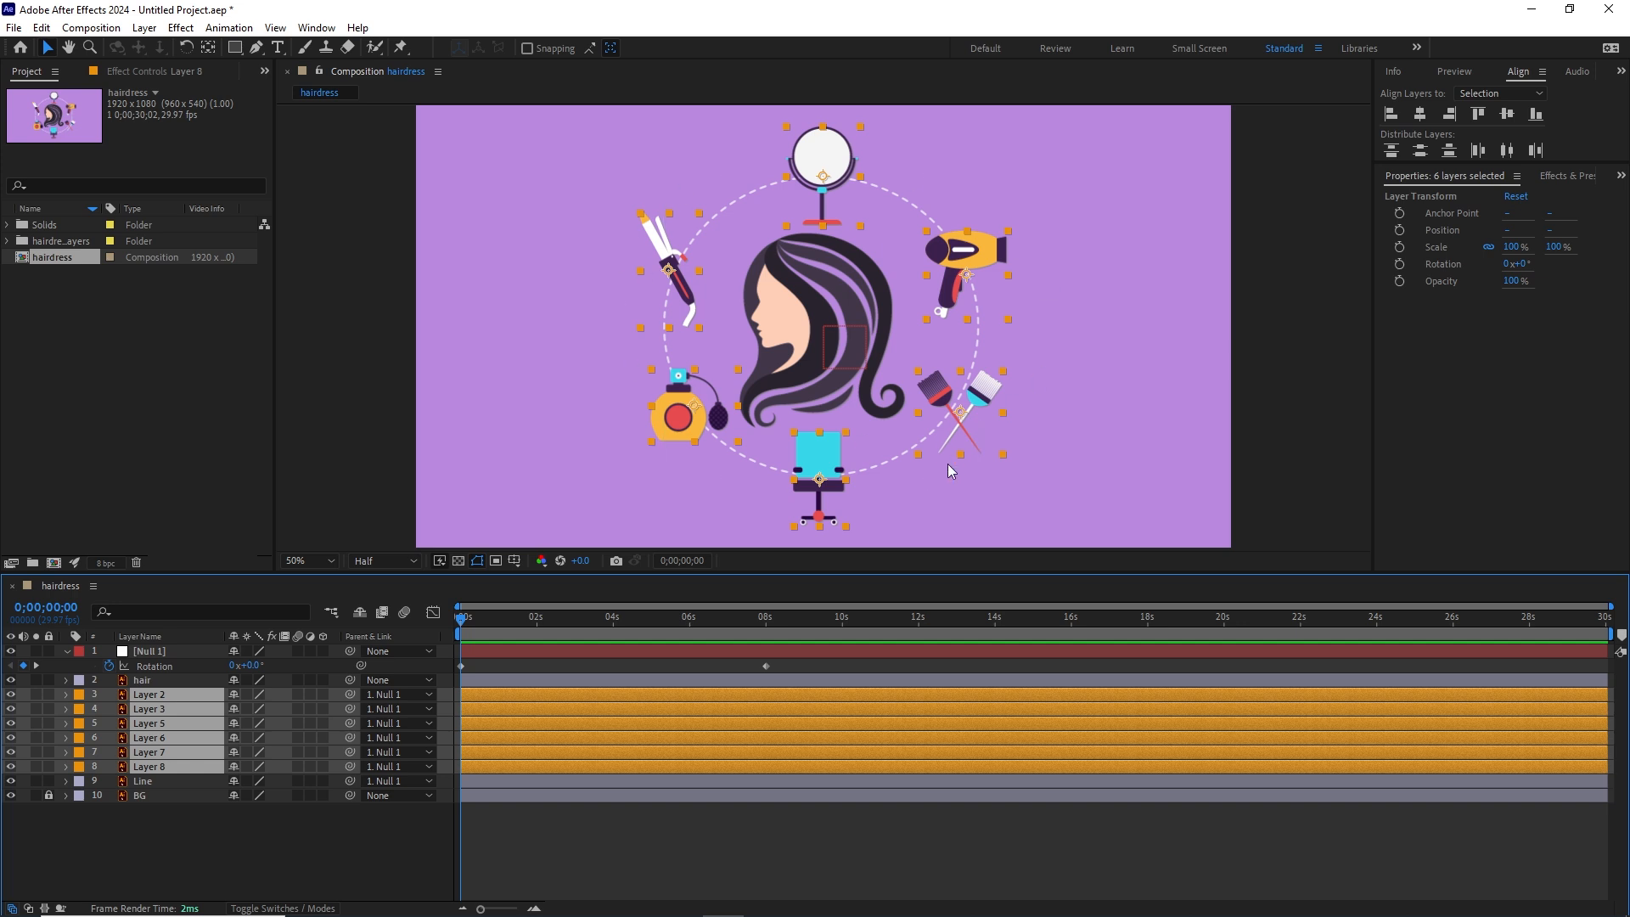
pyautogui.press('r')
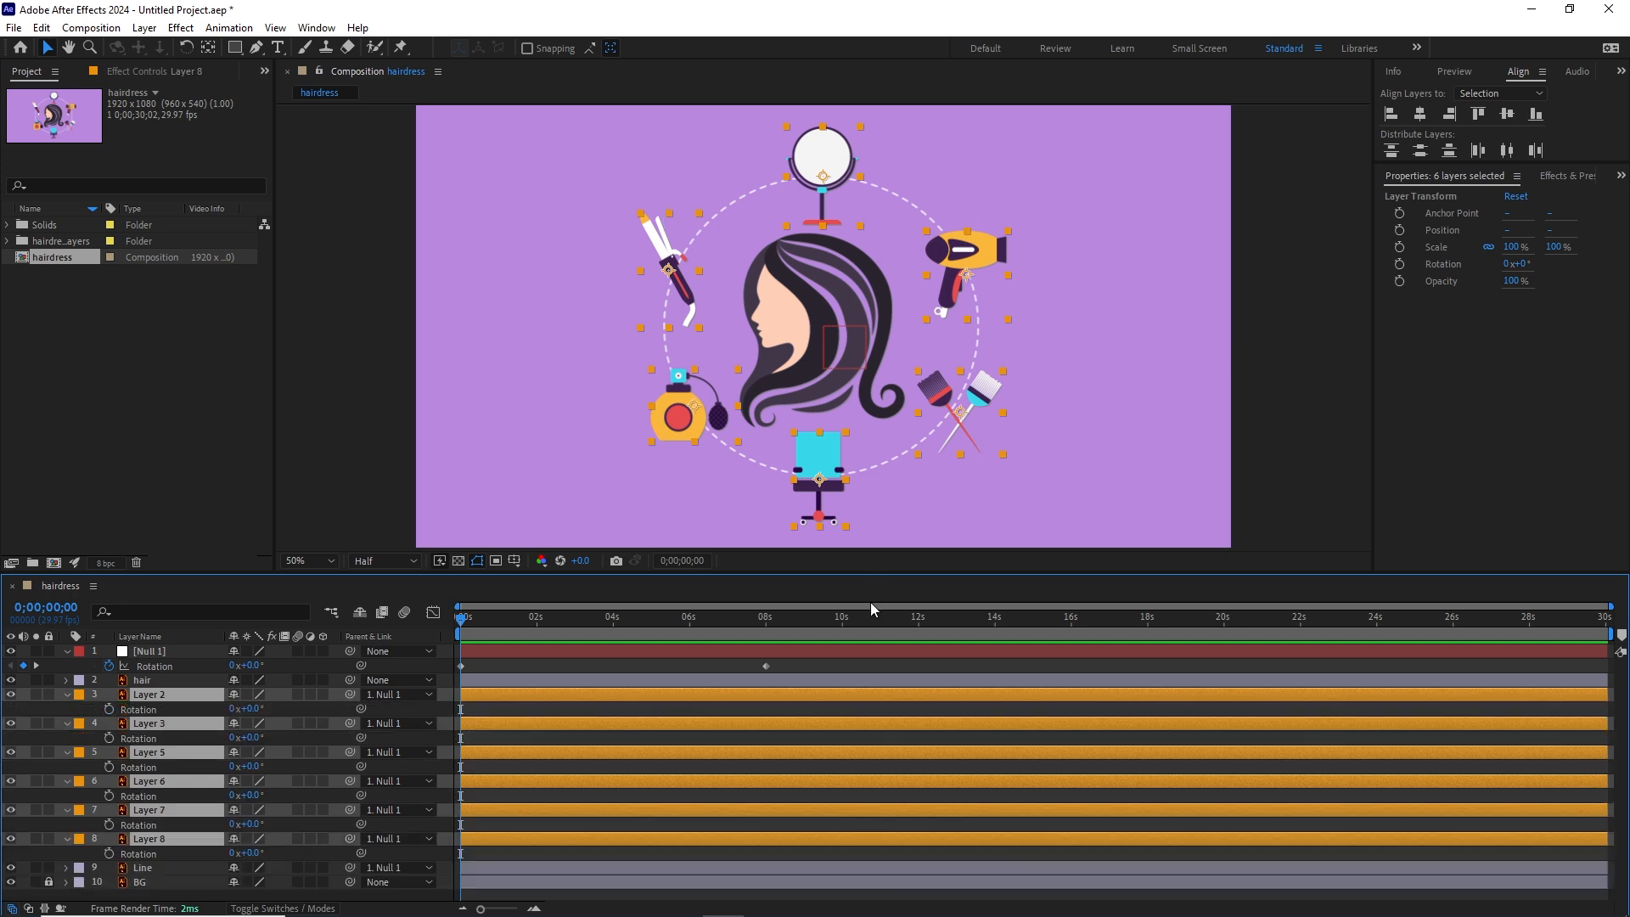
pyautogui.click(109, 709)
pyautogui.moveTo(466, 628); pyautogui.dragTo(768, 647)
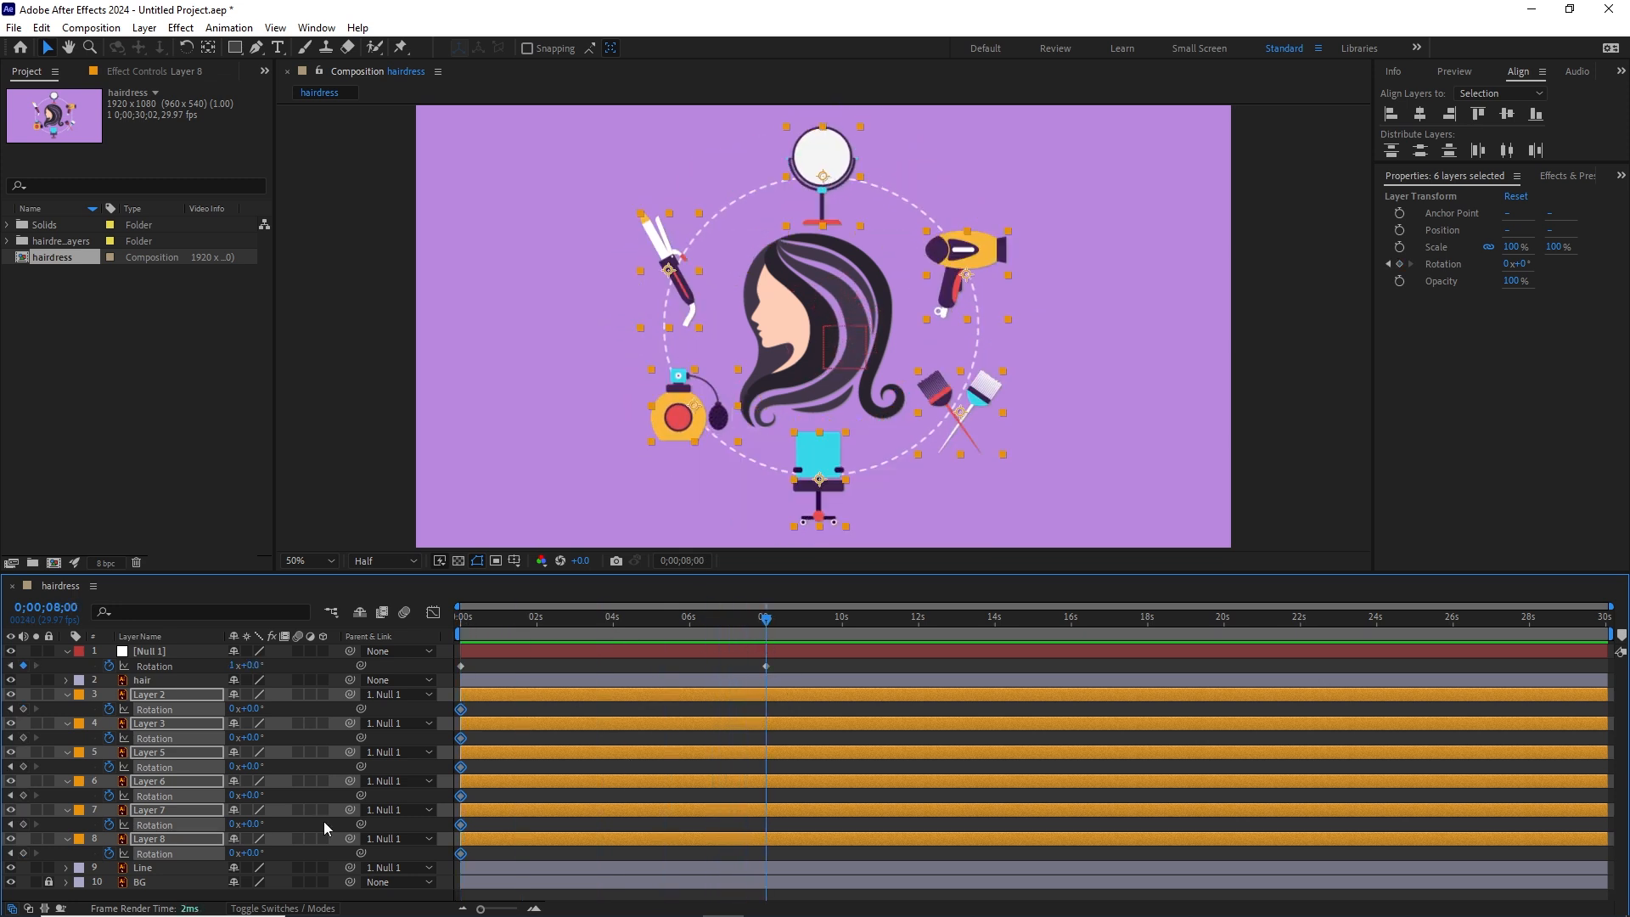
# Set the Rotation of the six selected tool layers to -1 revolution at 8 seconds.
pyautogui.click(233, 708)
pyautogui.write('-1')
pyautogui.press('Return')
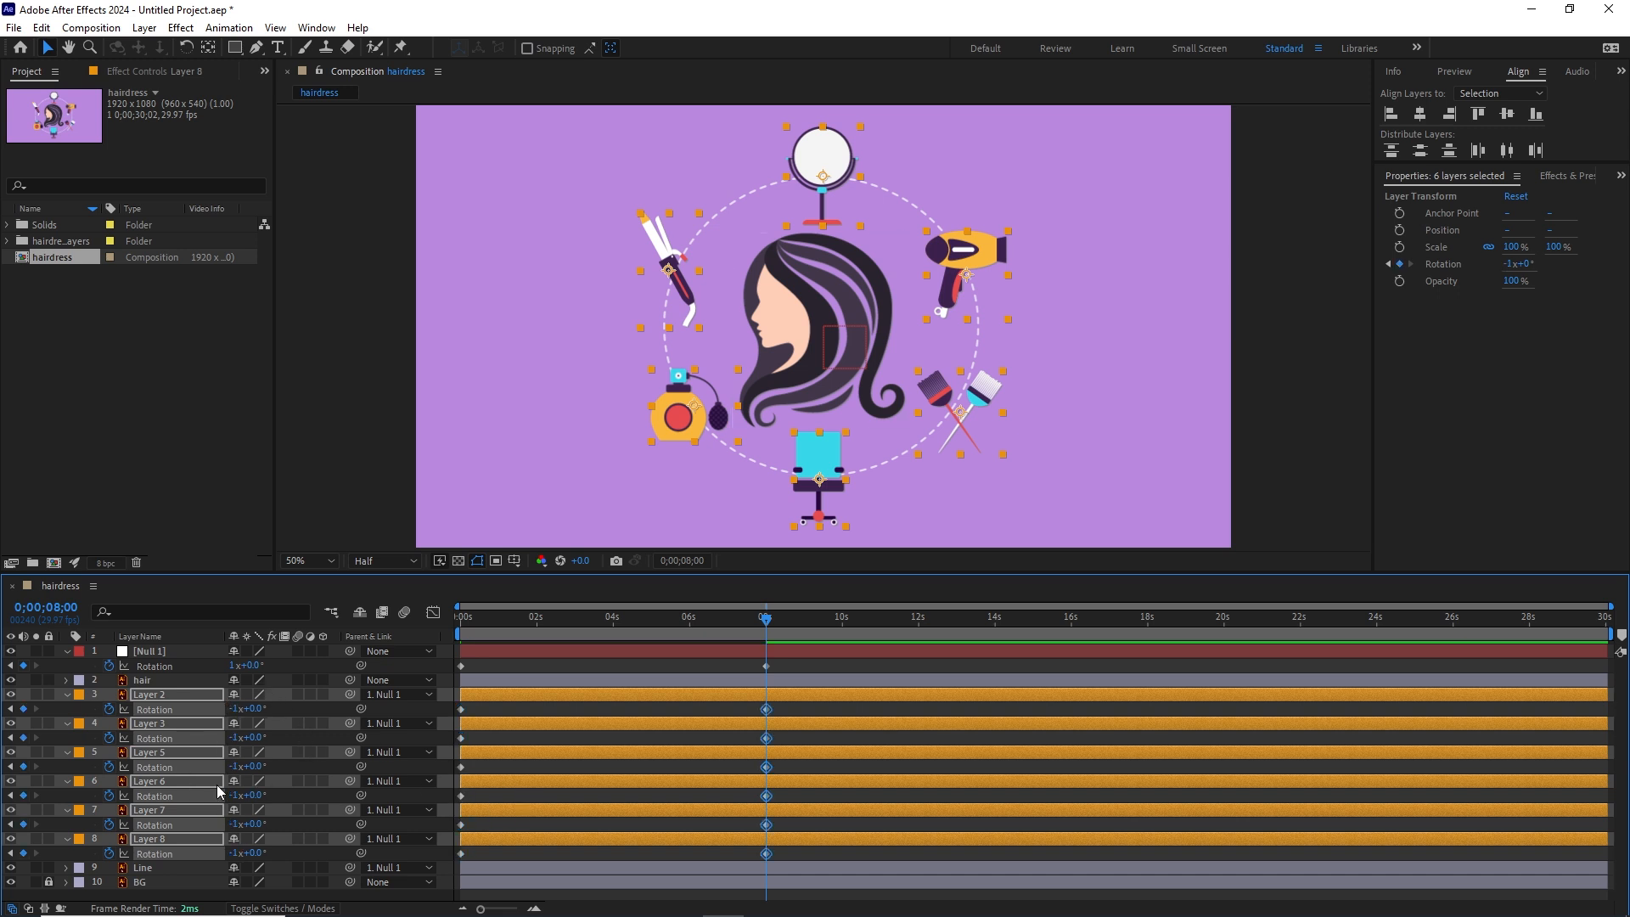
# Preview the counter-rotated tools from the start, and undo the tool layers' Rotation change at 8 seconds.
pyautogui.moveTo(766, 618); pyautogui.dragTo(533, 618)
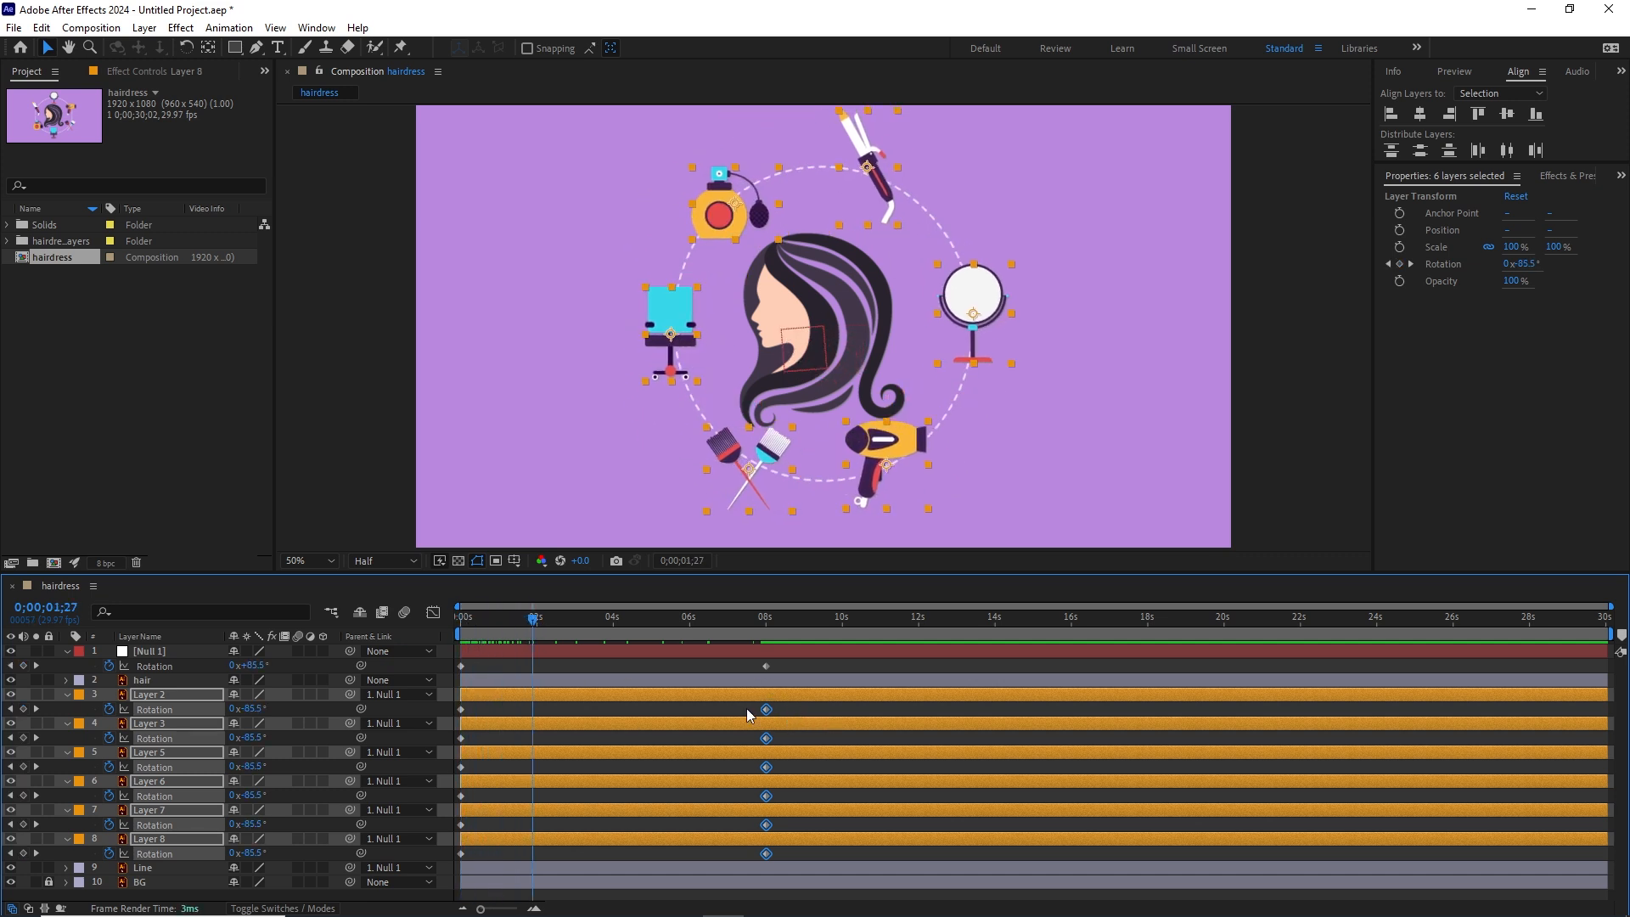
pyautogui.press('Home')
pyautogui.press('space')
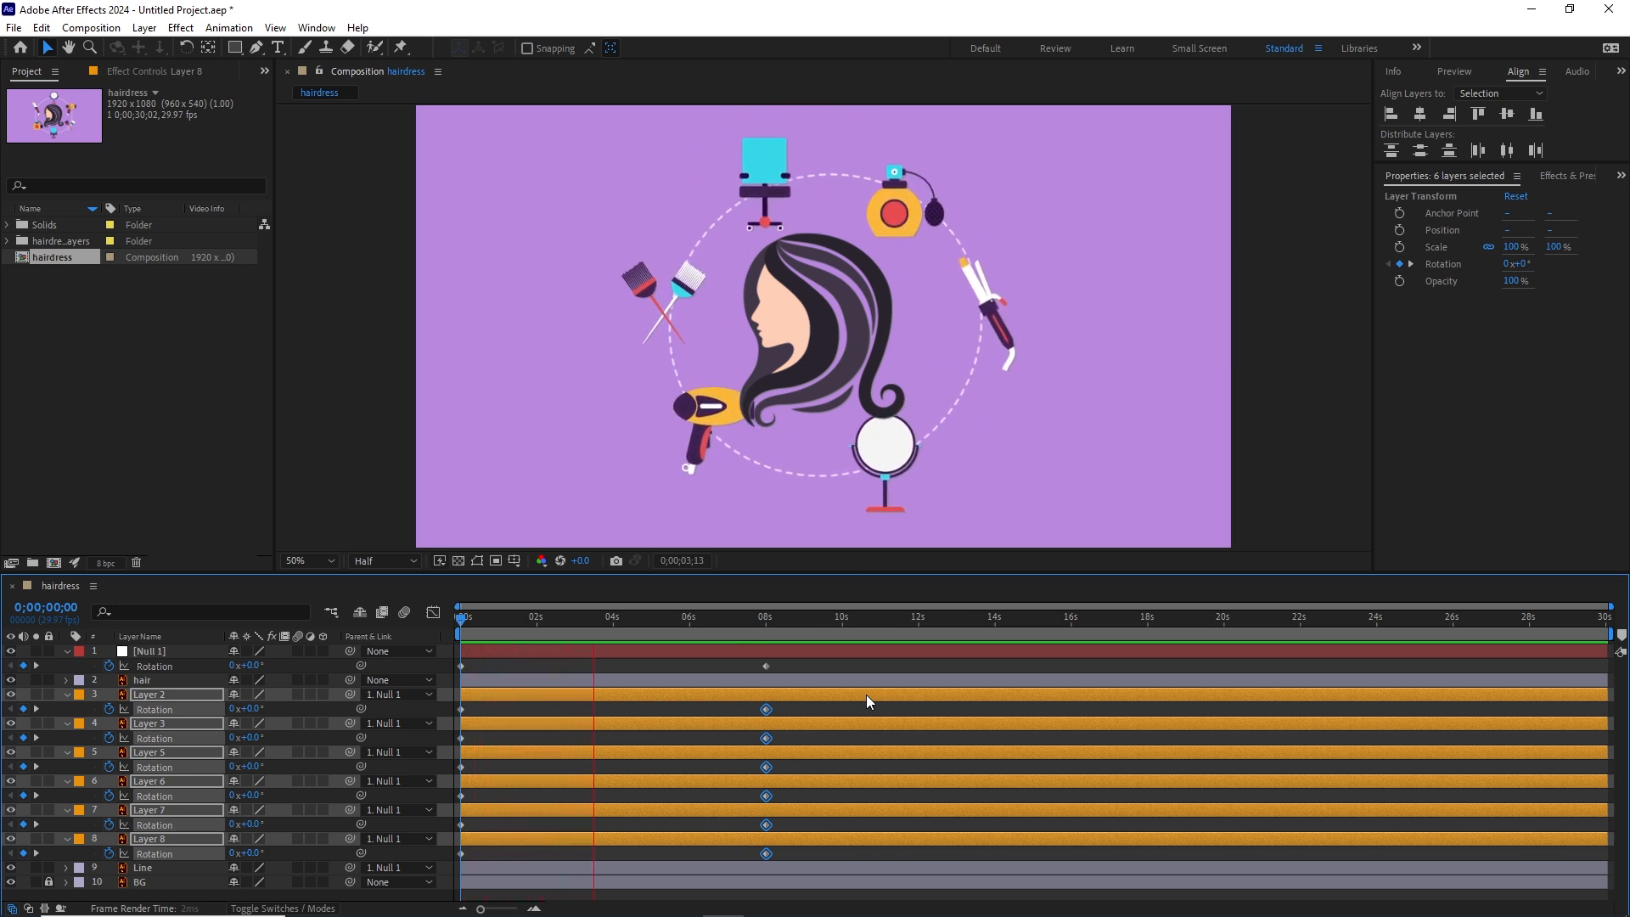
pyautogui.press('space')
pyautogui.hotkey('ctrl', 'z')
pyautogui.hotkey('ctrl', 'z')
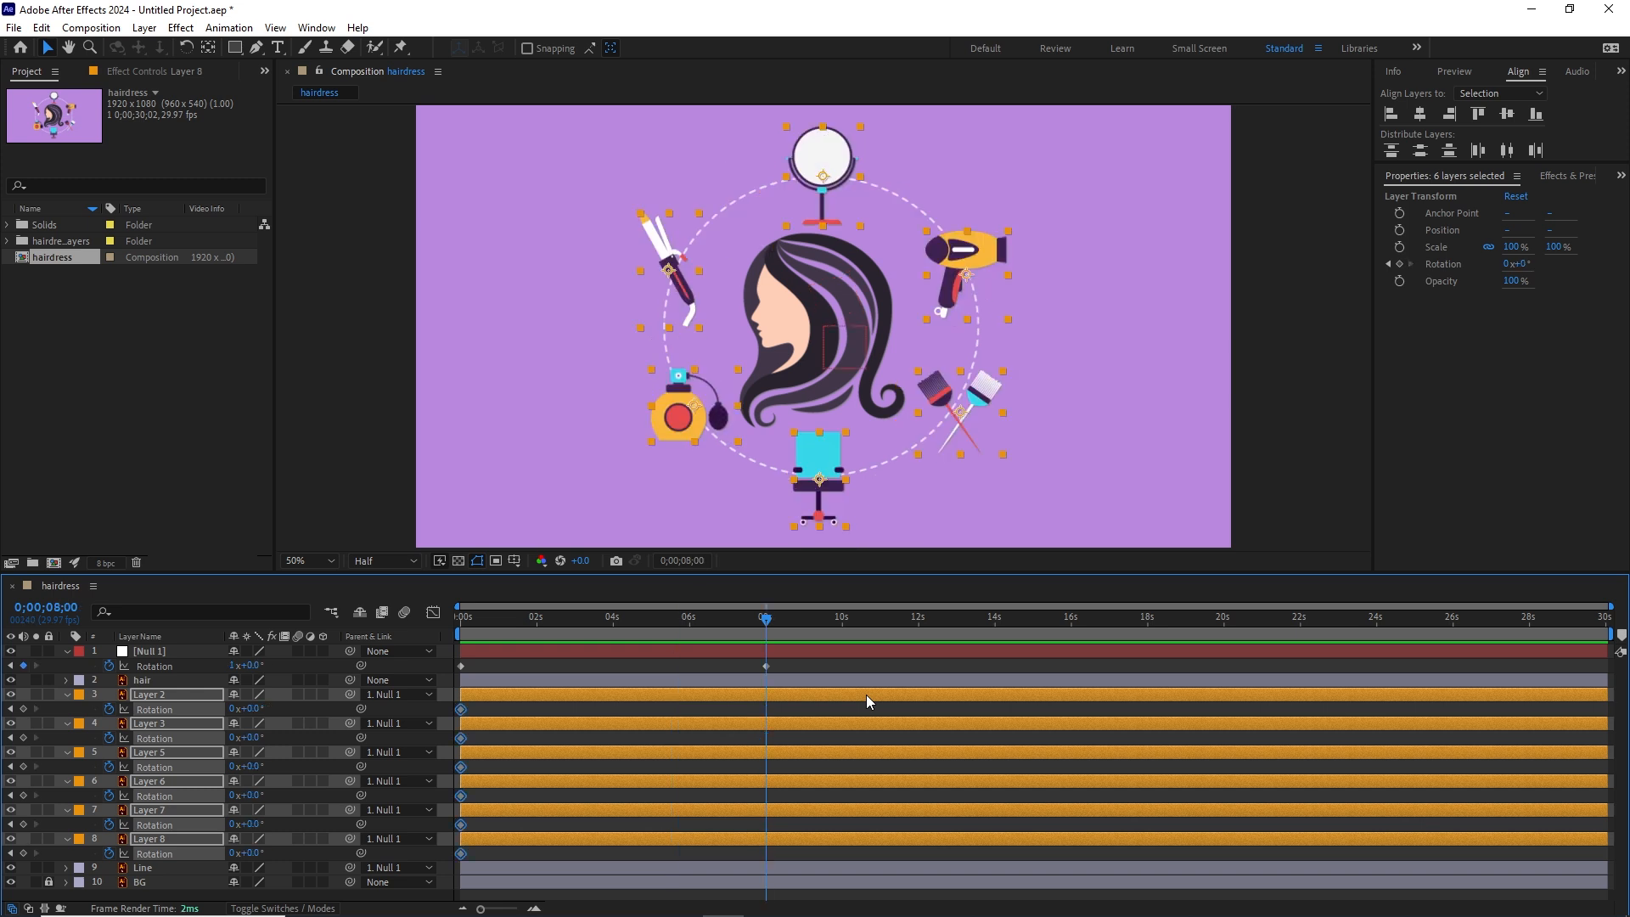
# Move the perfume bottle layer's anchor point onto the bottle body, to about 84.6, 97.2, using the Pan Behind tool.
pyautogui.click(389, 476)
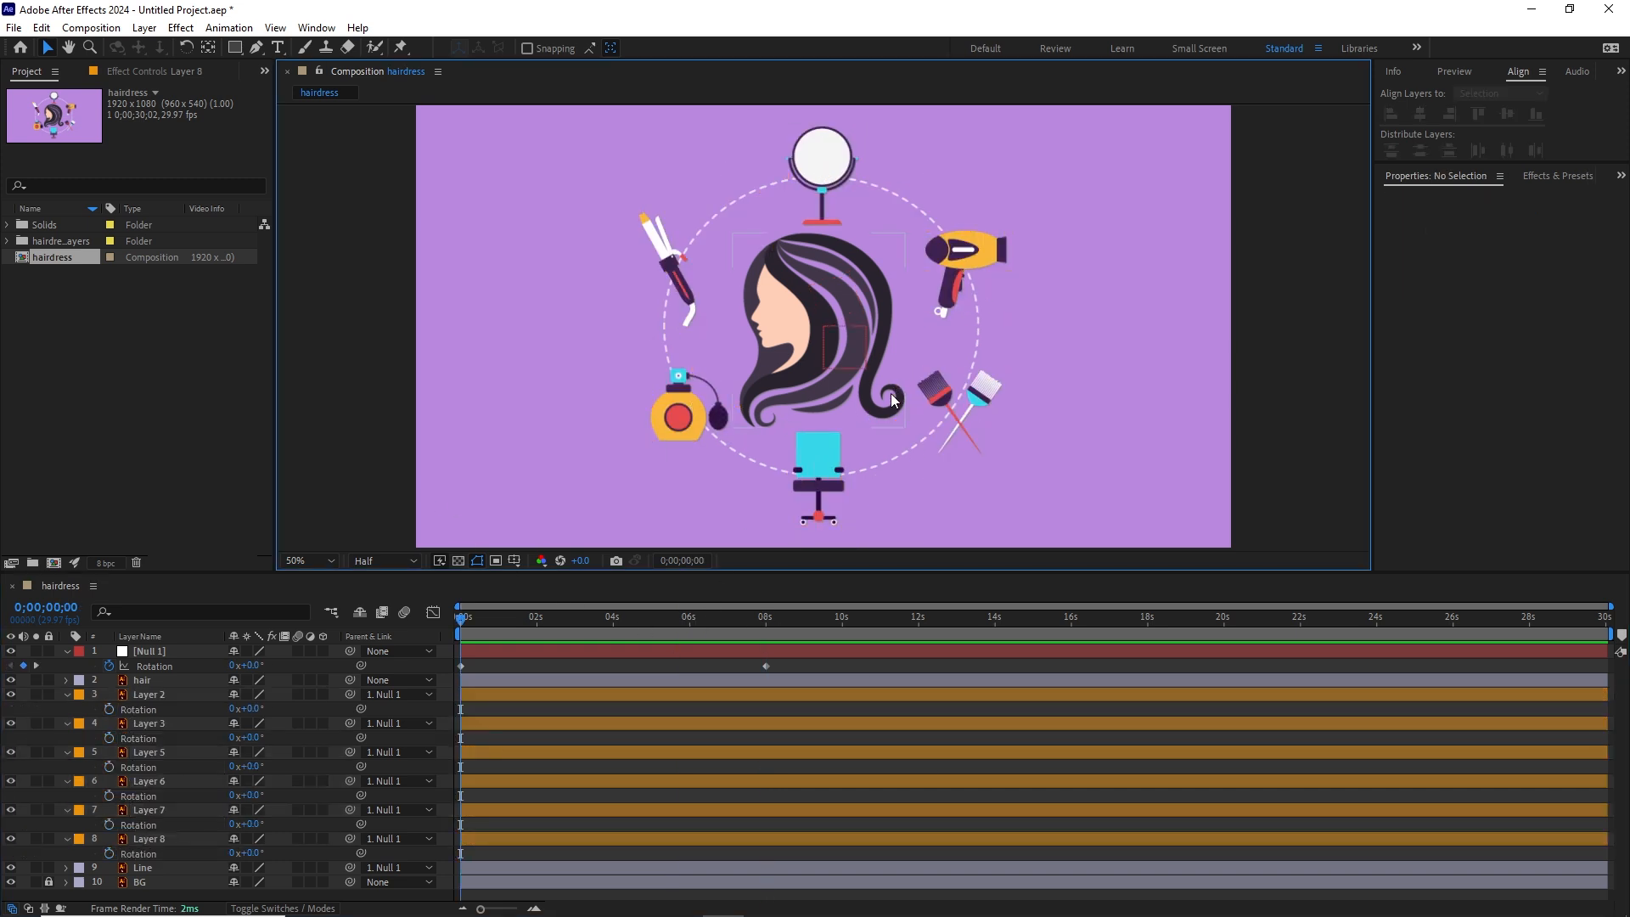
pyautogui.scroll(2, 864, 408)
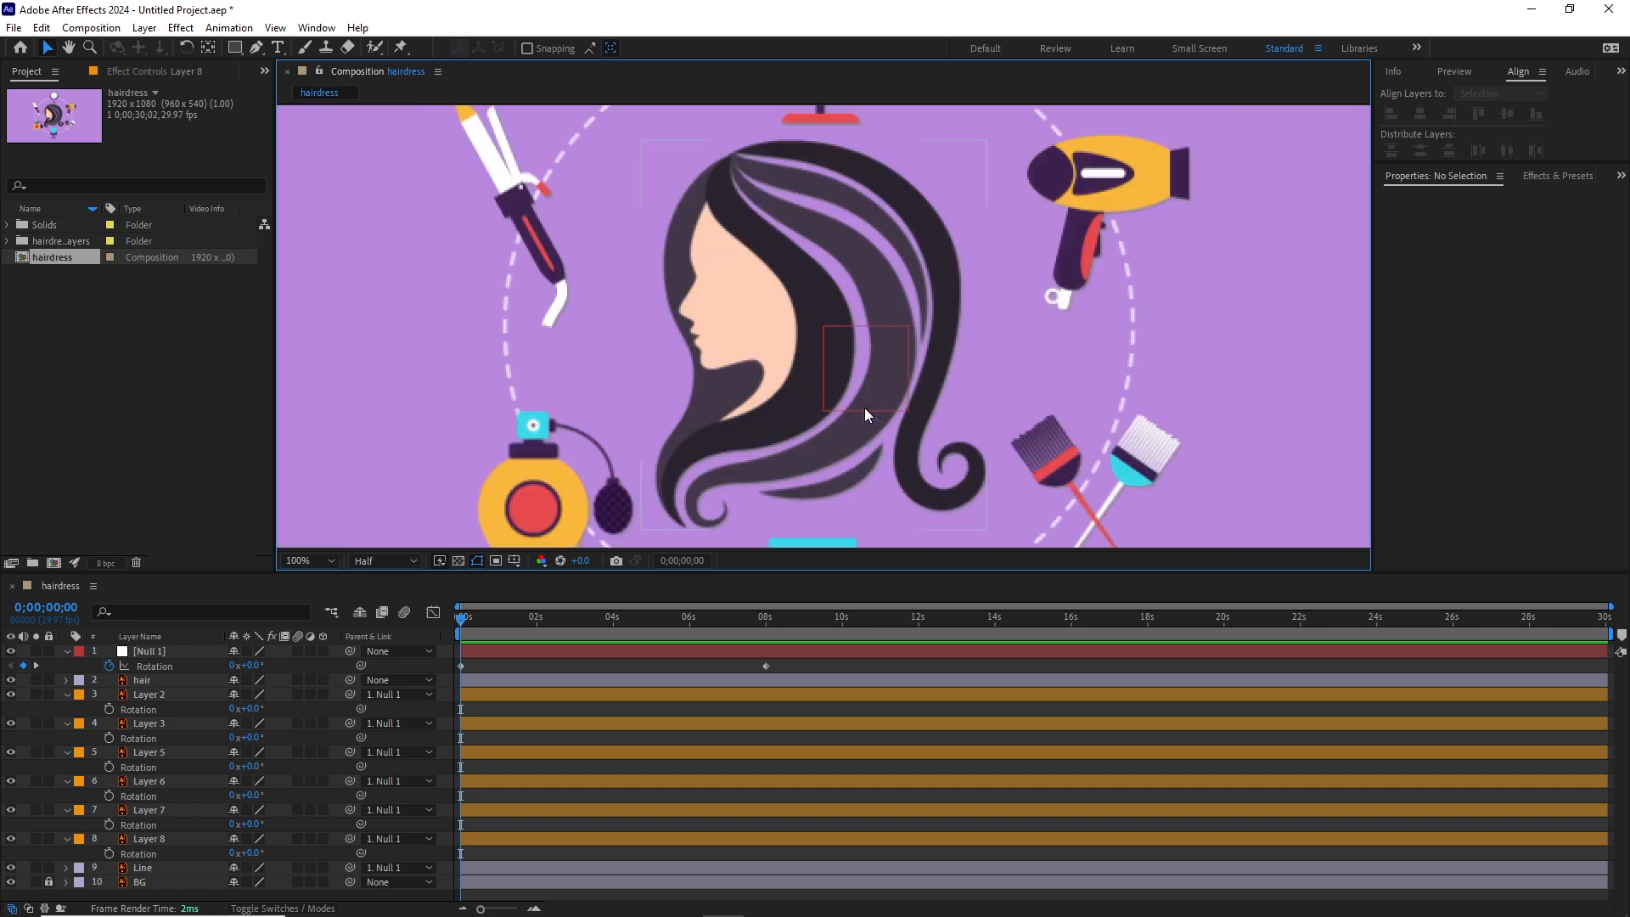
pyautogui.scroll(-3, 863, 441)
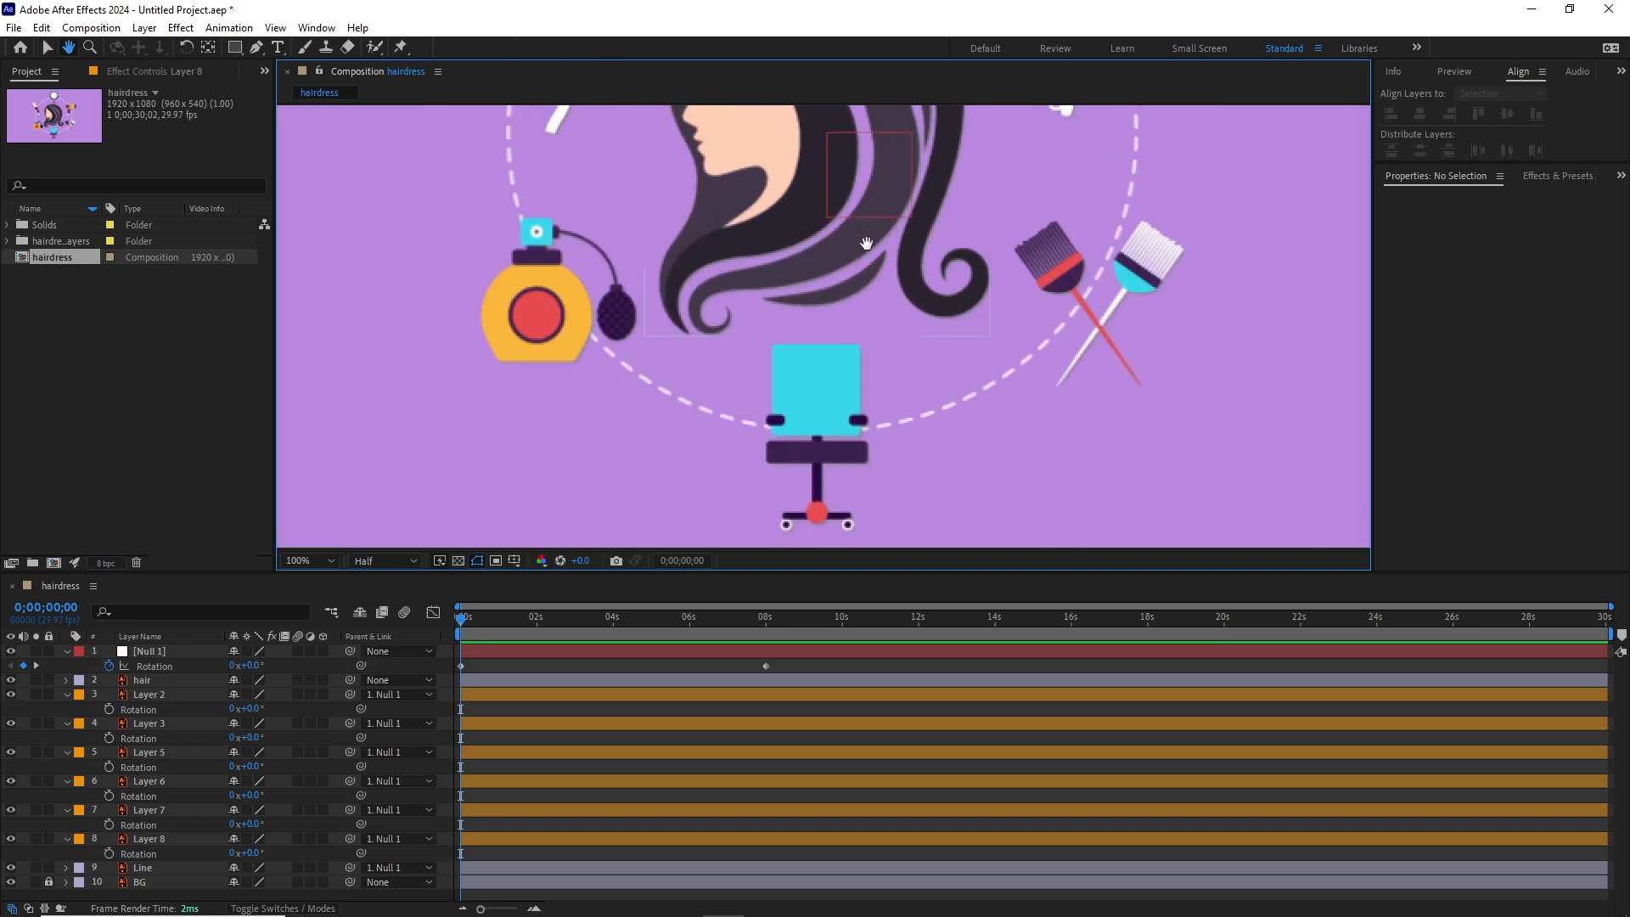
pyautogui.click(828, 403)
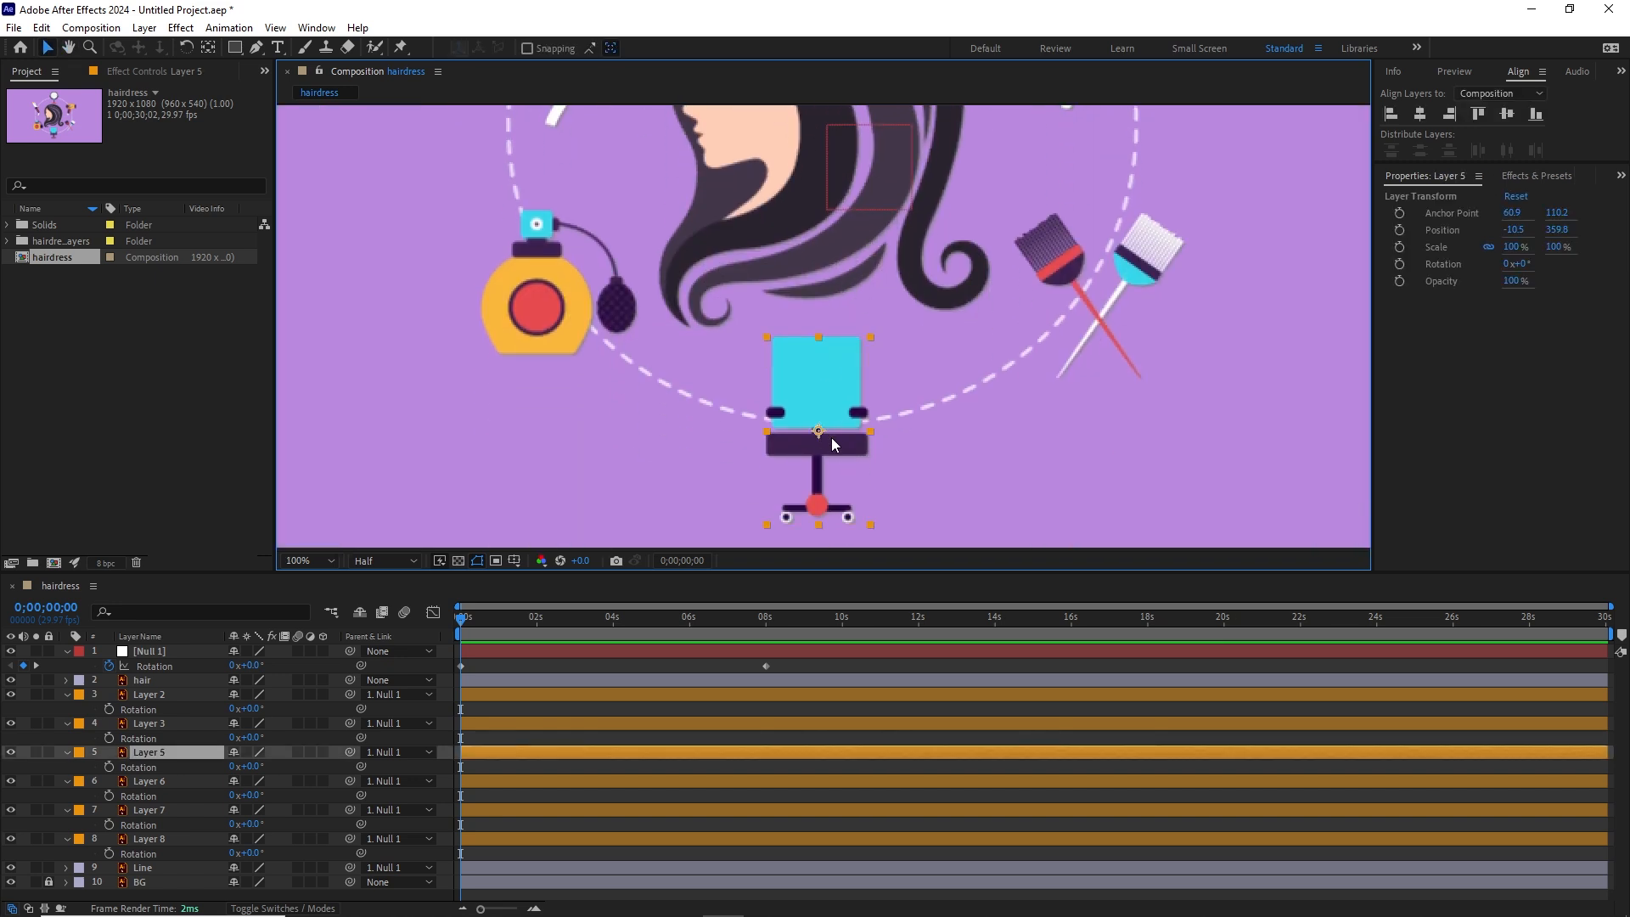
pyautogui.click(535, 320)
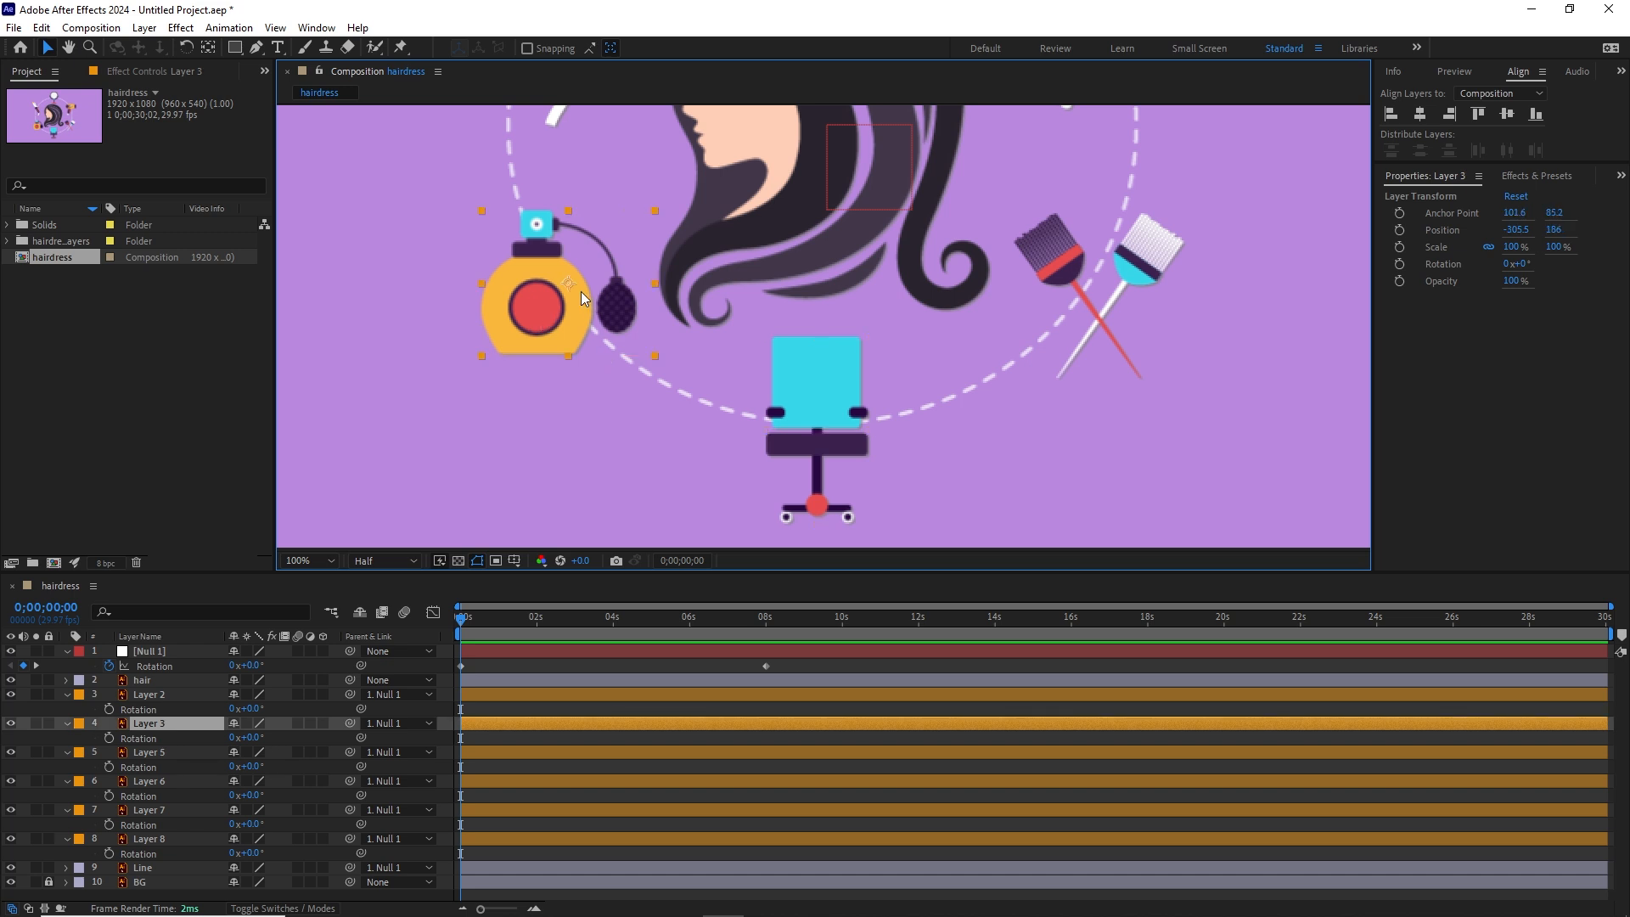
pyautogui.press('y')
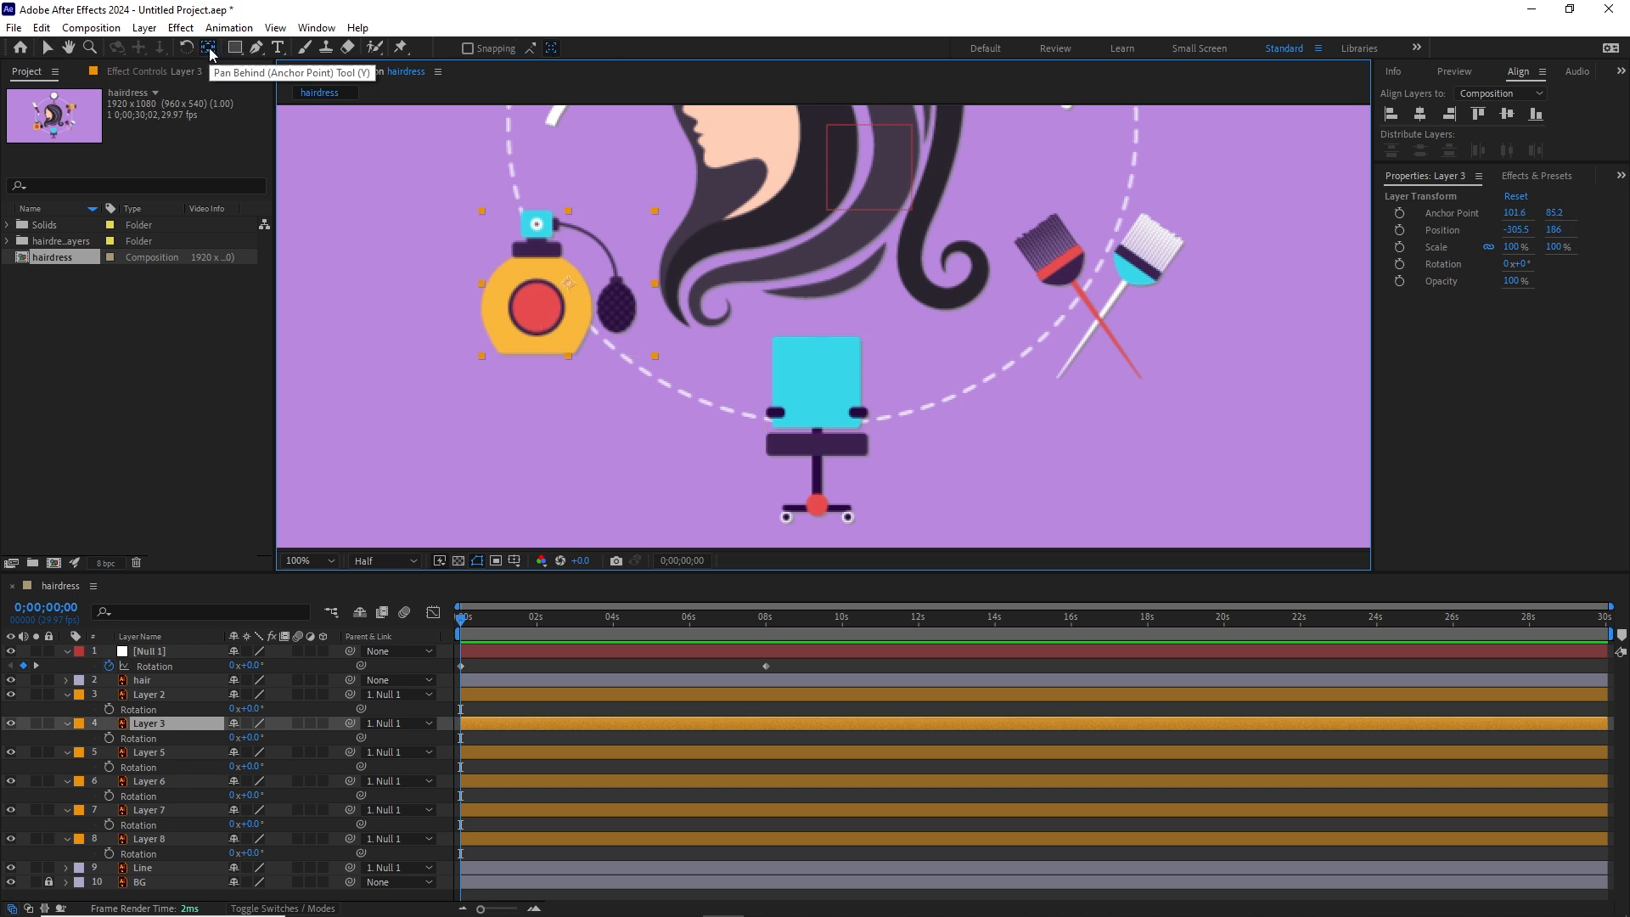
pyautogui.click(567, 279)
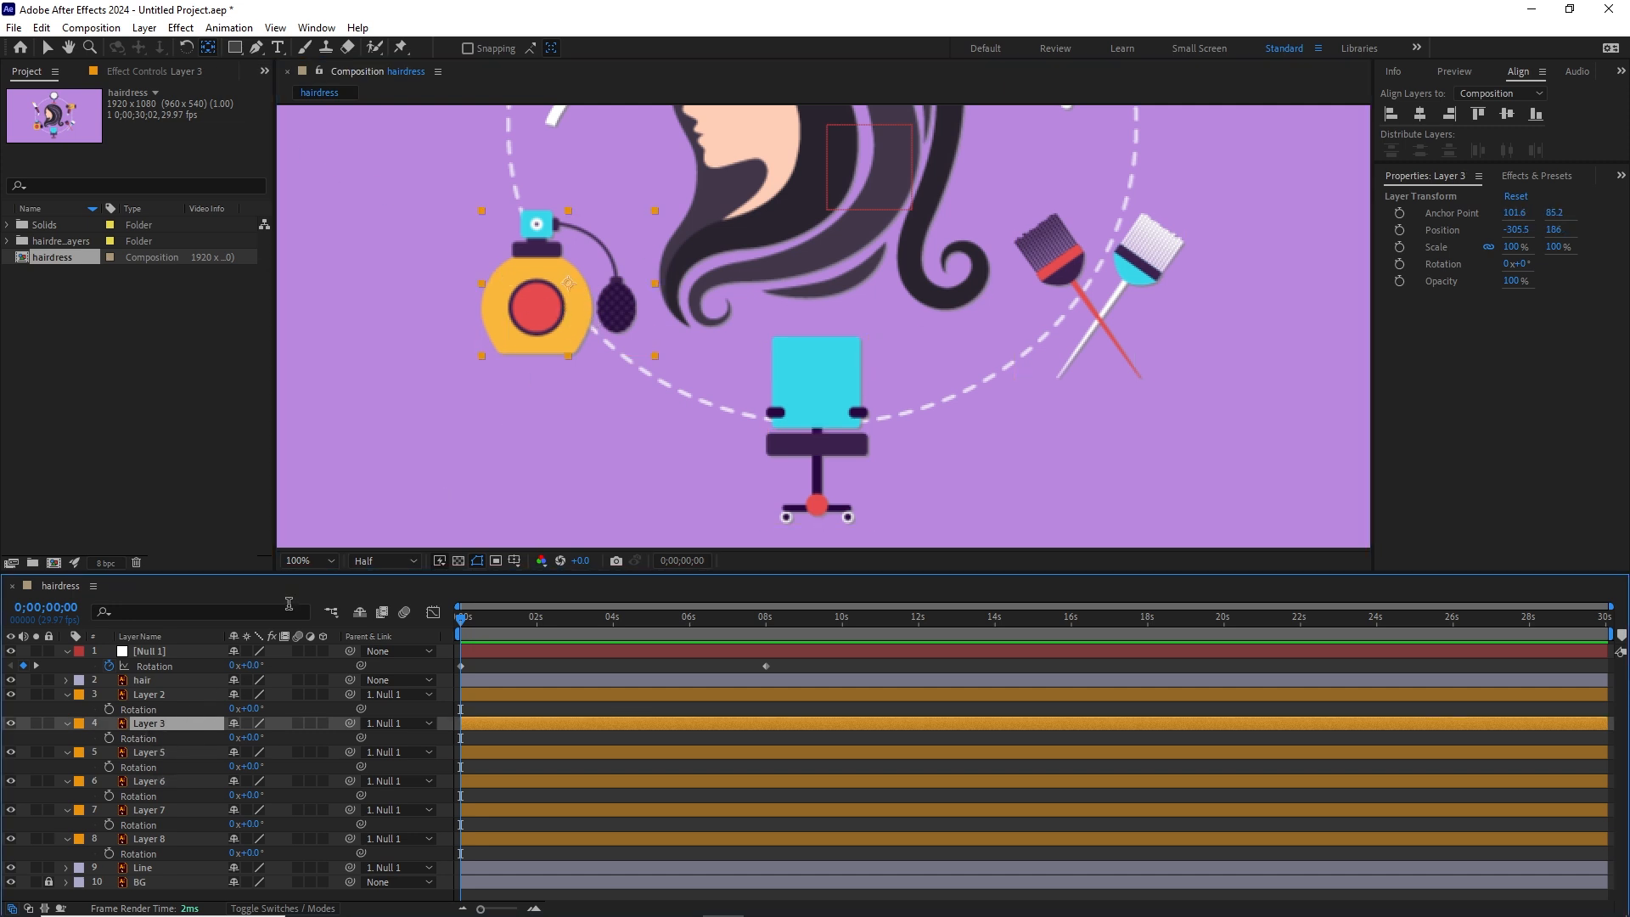
pyautogui.moveTo(571, 285); pyautogui.dragTo(555, 293)
# Check the curling iron's anchor point, and move the hair dryer layer's anchor point to about 97, 70.3 near the dryer's body.
pyautogui.scroll(10, 509, 280)
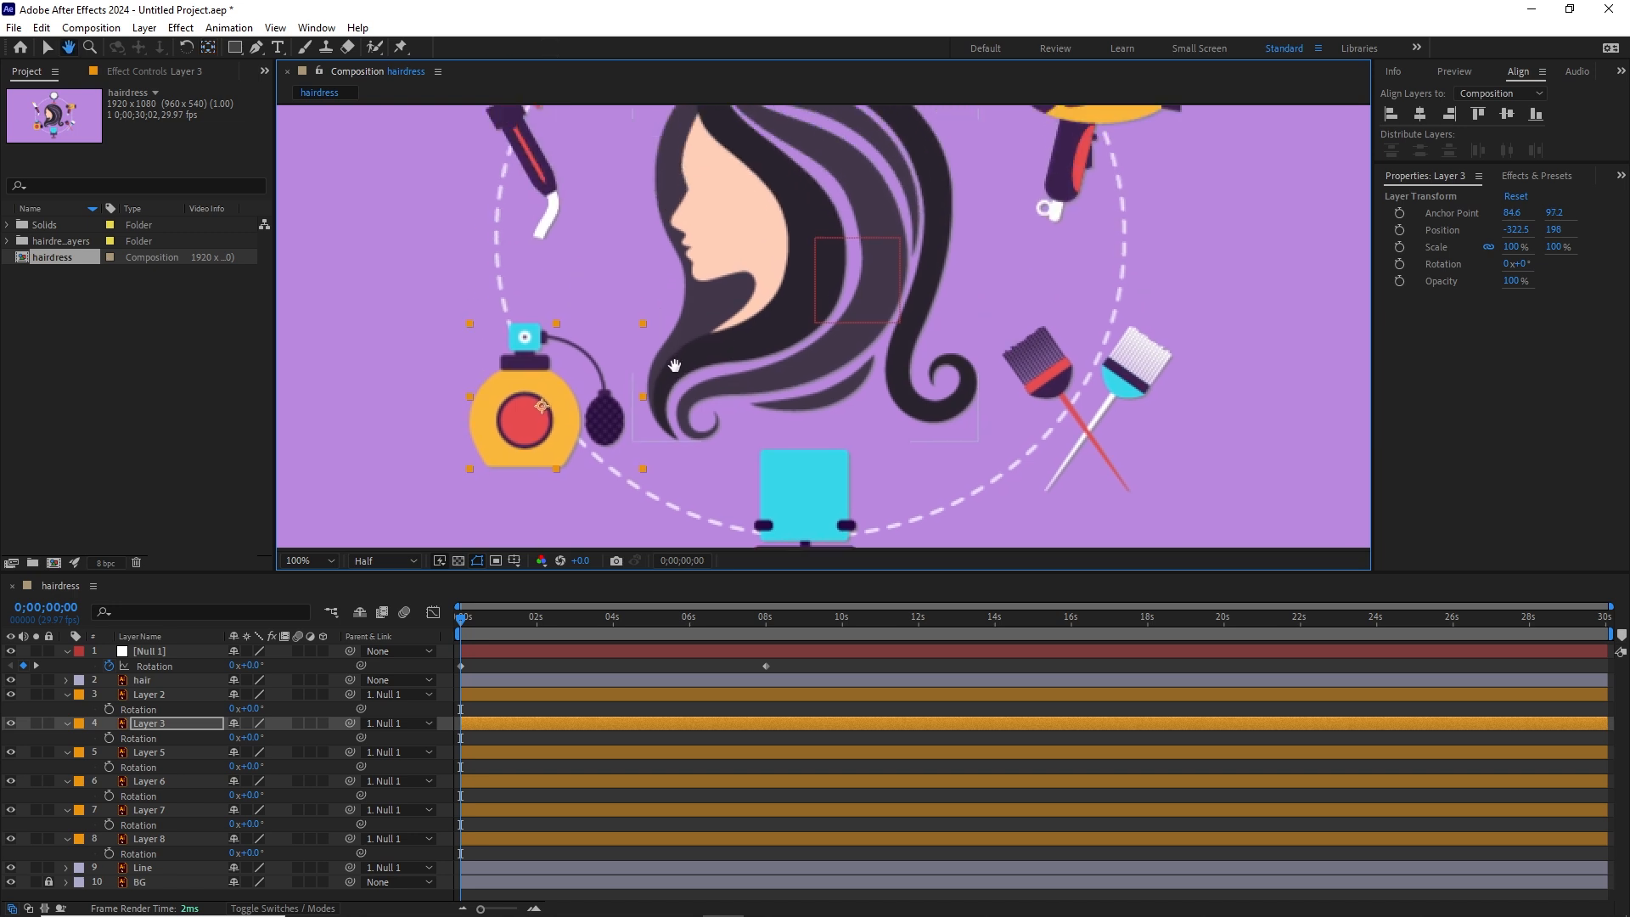
pyautogui.click(501, 268)
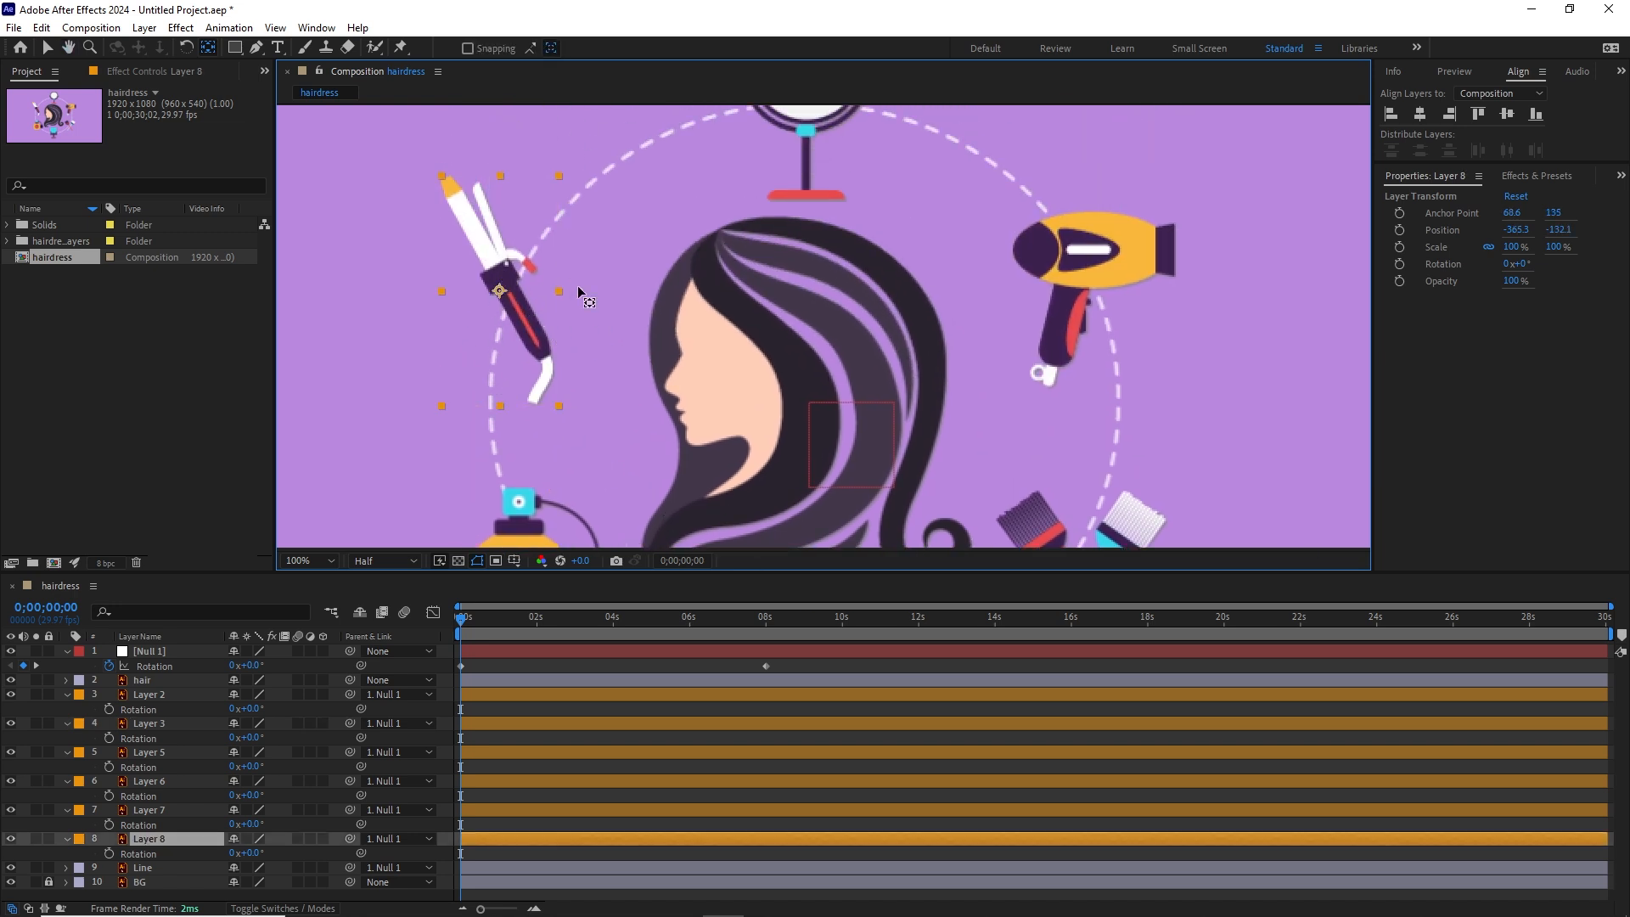
pyautogui.moveTo(542, 297); pyautogui.dragTo(389, 450)
pyautogui.click(618, 250)
pyautogui.moveTo(918, 357); pyautogui.dragTo(771, 251)
pyautogui.click(797, 359)
pyautogui.moveTo(791, 352); pyautogui.dragTo(790, 340)
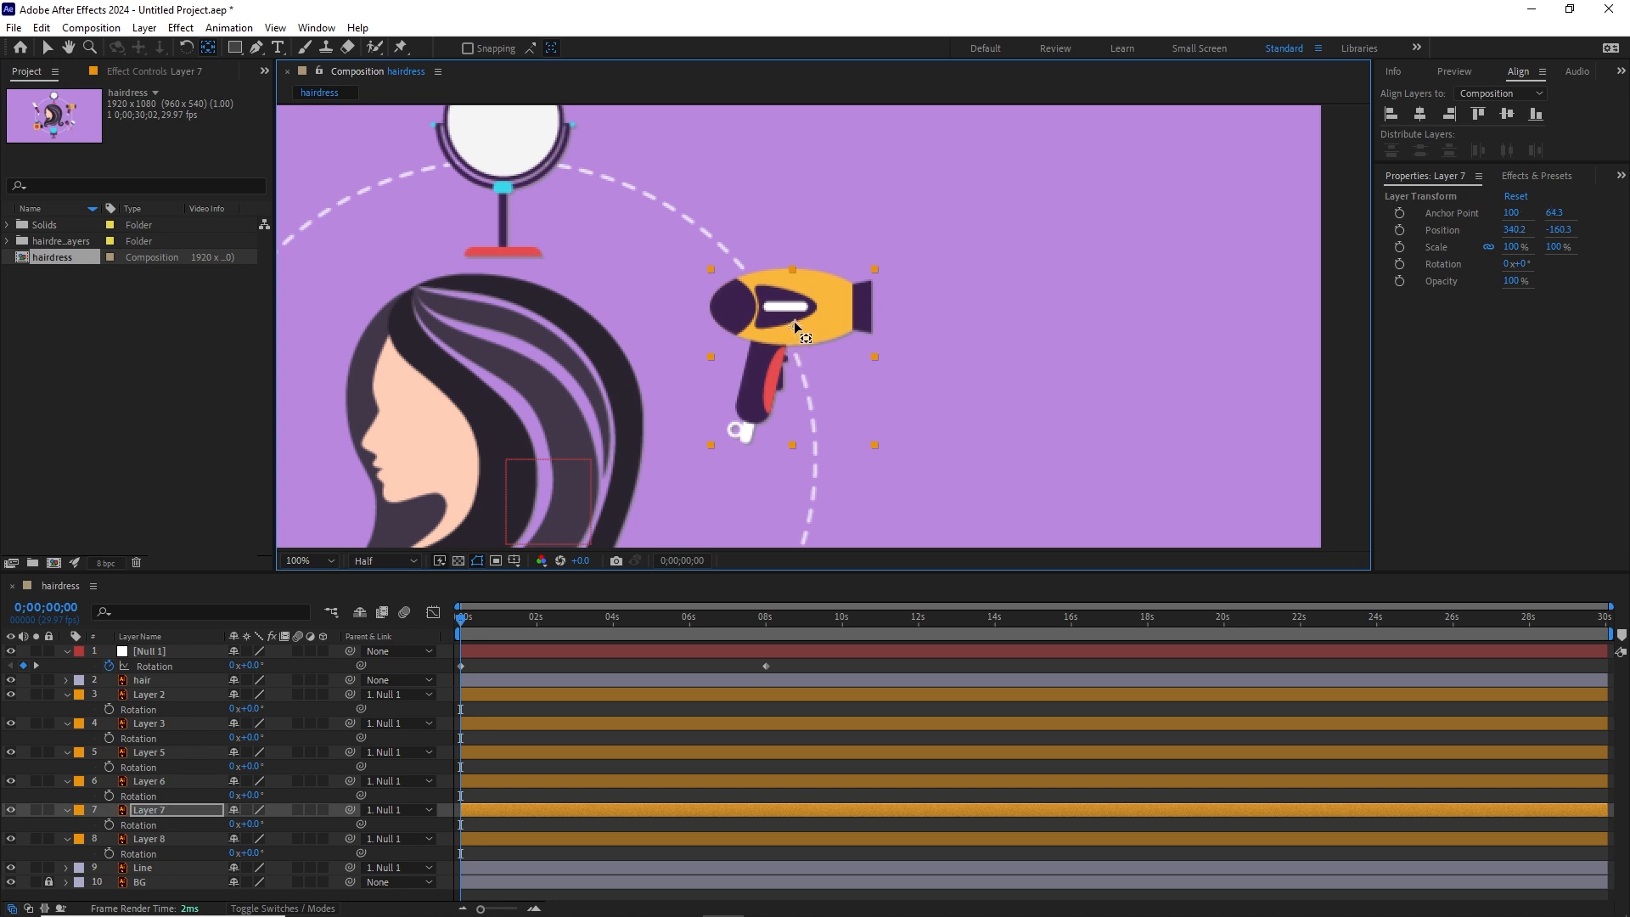
pyautogui.moveTo(794, 323); pyautogui.dragTo(792, 323)
# Examine the anchor point placement of the crossed brushes layer and the surrounding tools.
pyautogui.press('space')
pyautogui.moveTo(886, 431); pyautogui.dragTo(852, 159)
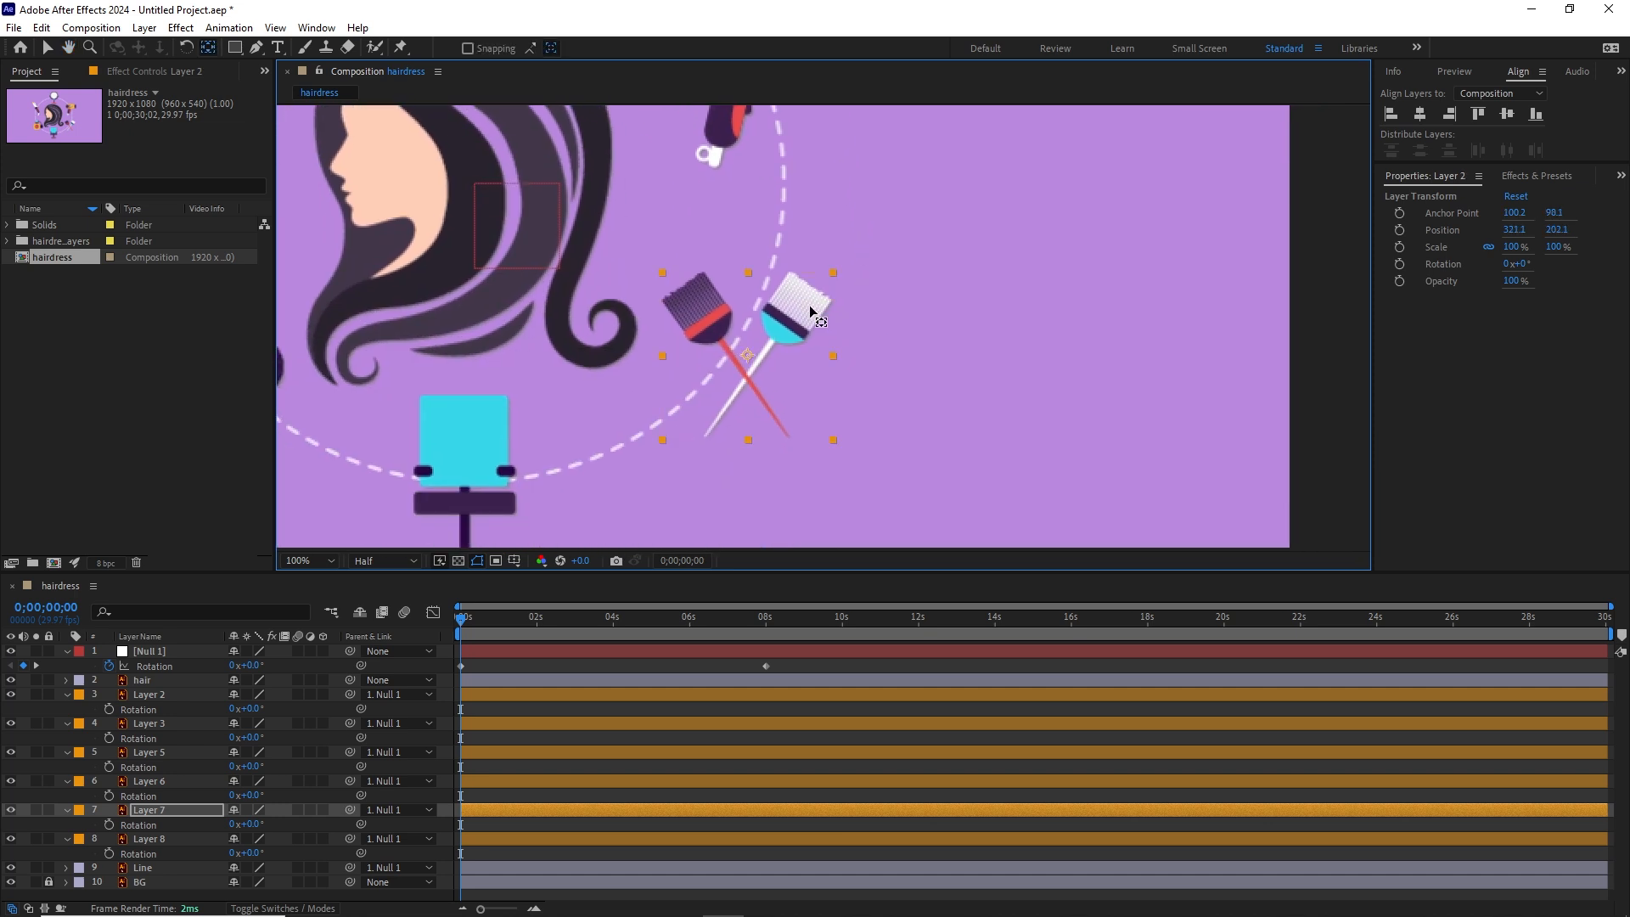
pyautogui.click(800, 333)
pyautogui.press('space')
pyautogui.moveTo(629, 443); pyautogui.dragTo(683, 348)
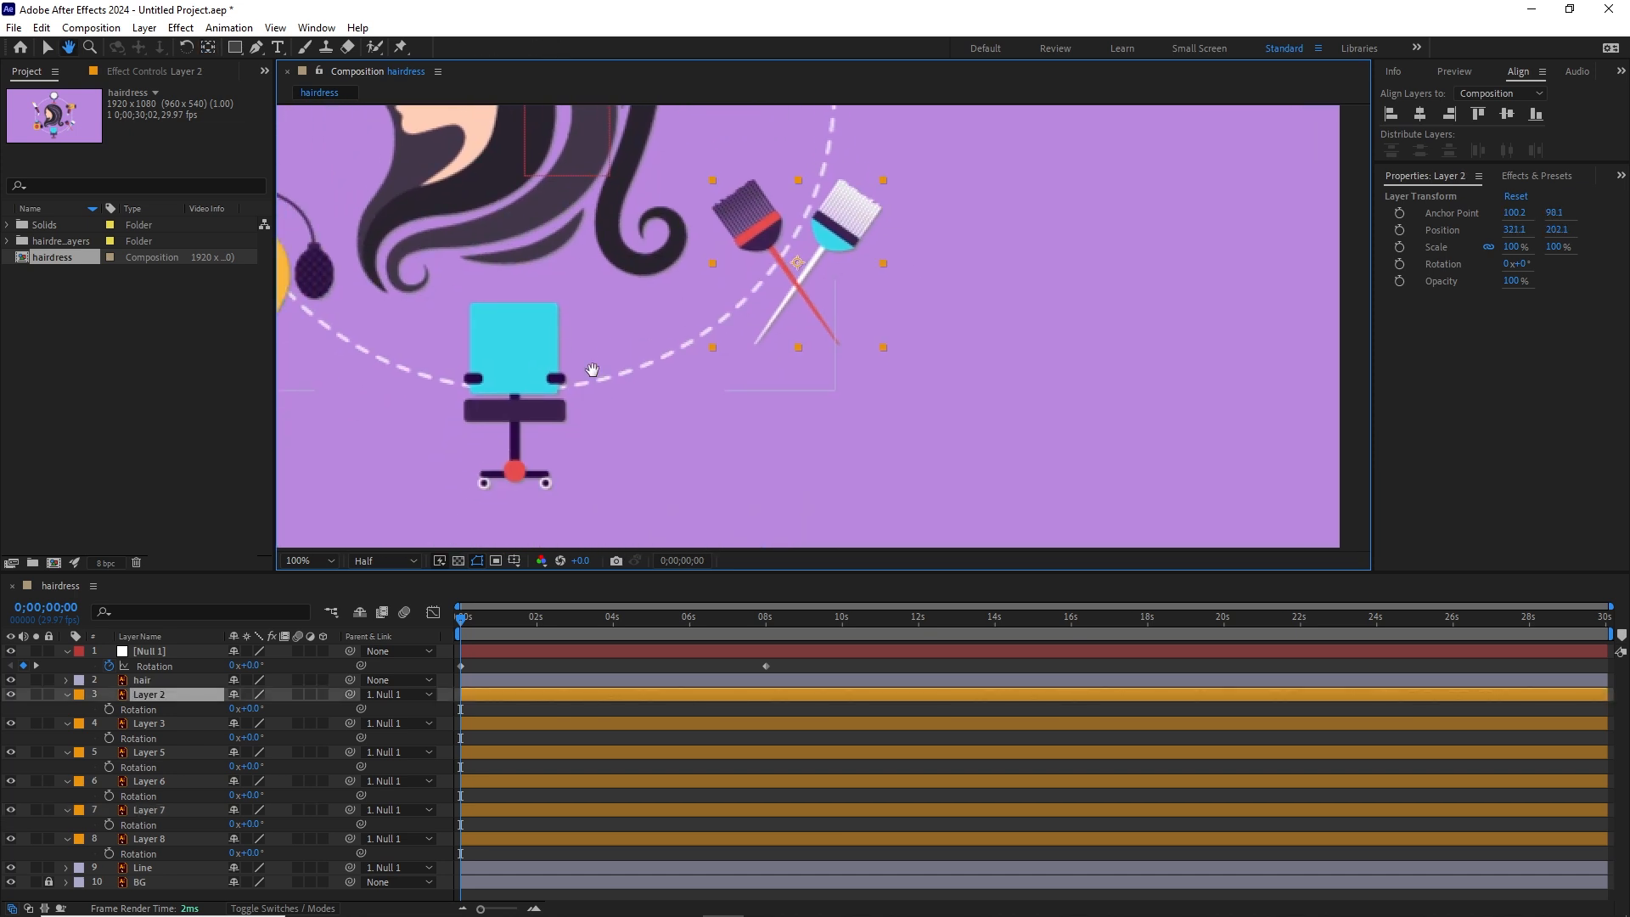
pyautogui.scroll(-1, 852, 463)
pyautogui.moveTo(812, 484); pyautogui.dragTo(911, 511)
pyautogui.press('y')
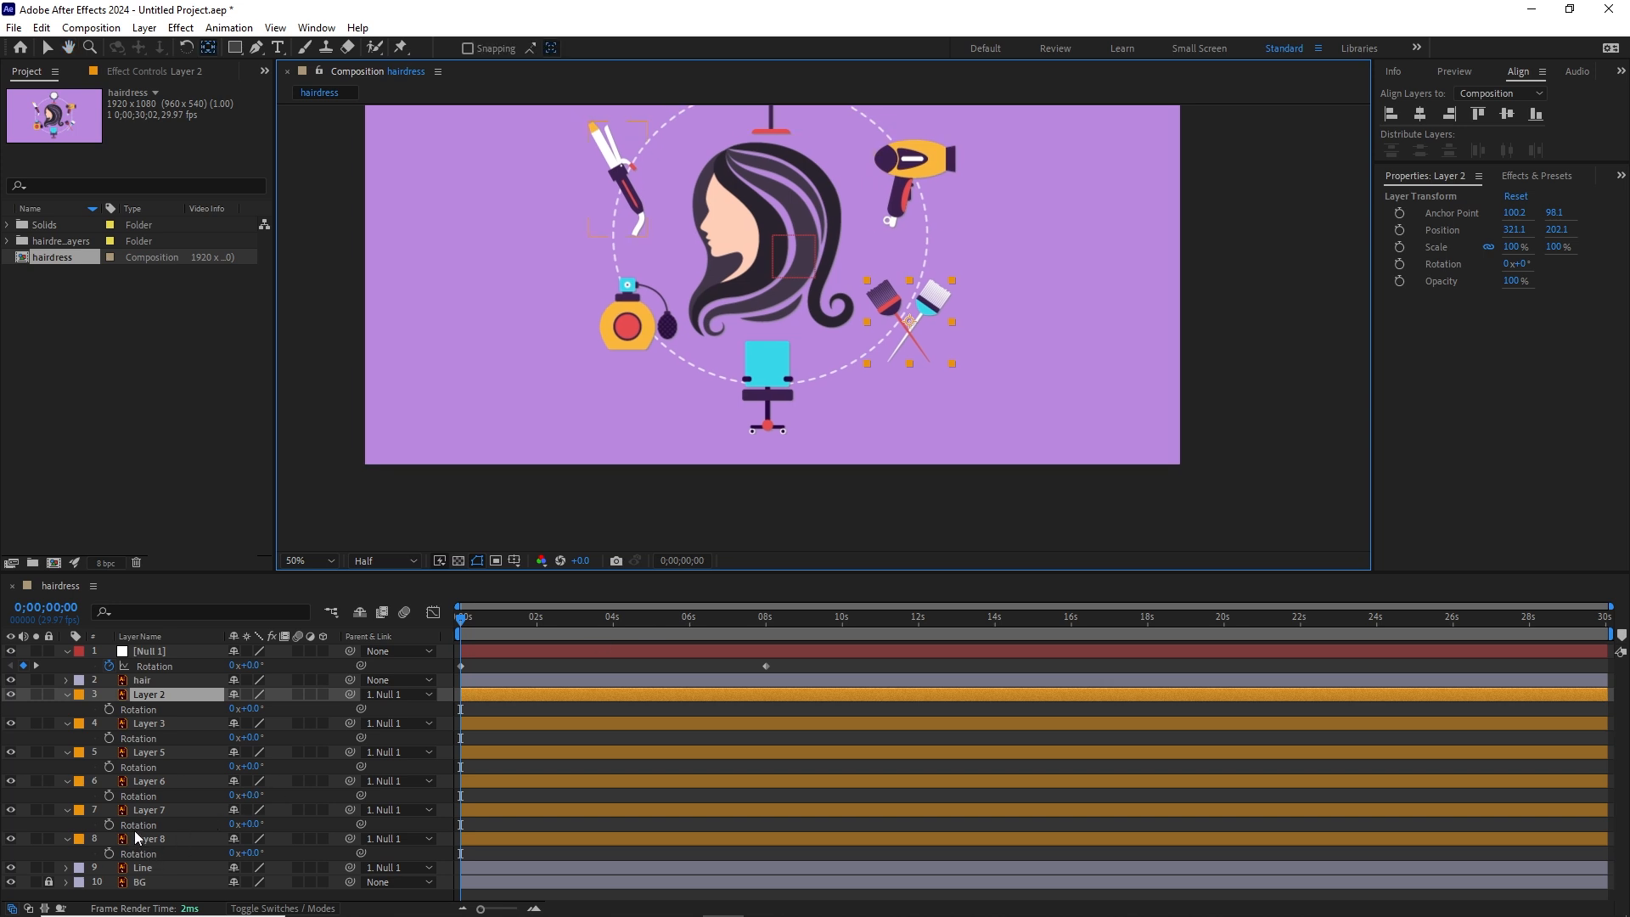
# Add Rotation keyframes to the six tool layers at 0 seconds, and set their Rotation to -2 revolutions at 8 seconds.
pyautogui.click(145, 854)
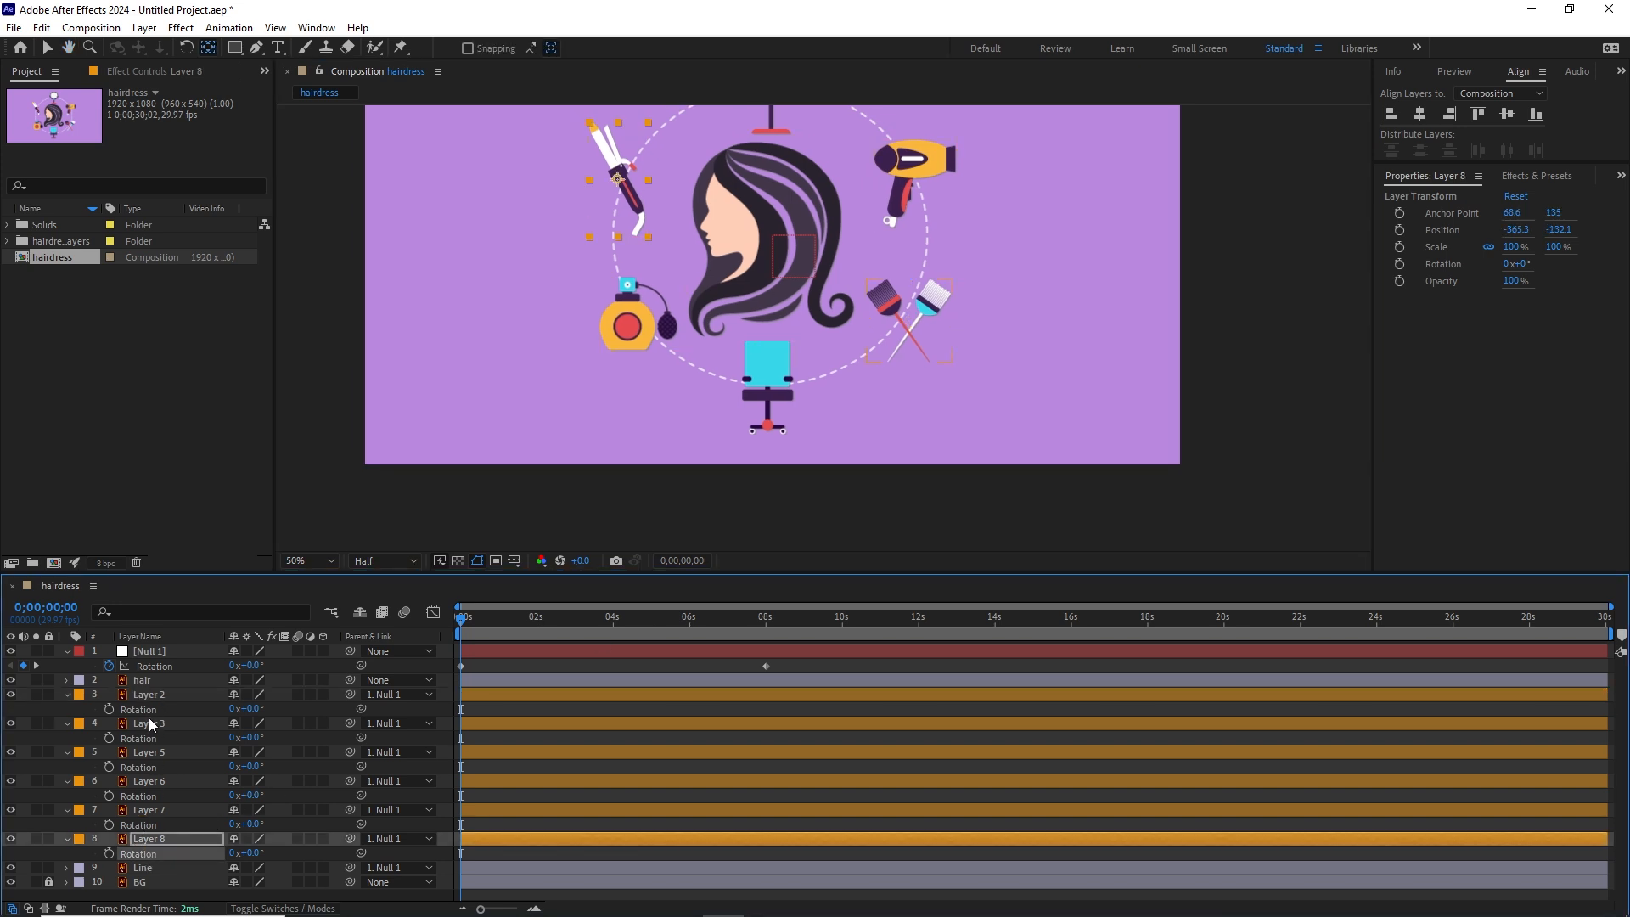
pyautogui.keyDown('shift'); pyautogui.click(150, 696); pyautogui.keyUp('shift')
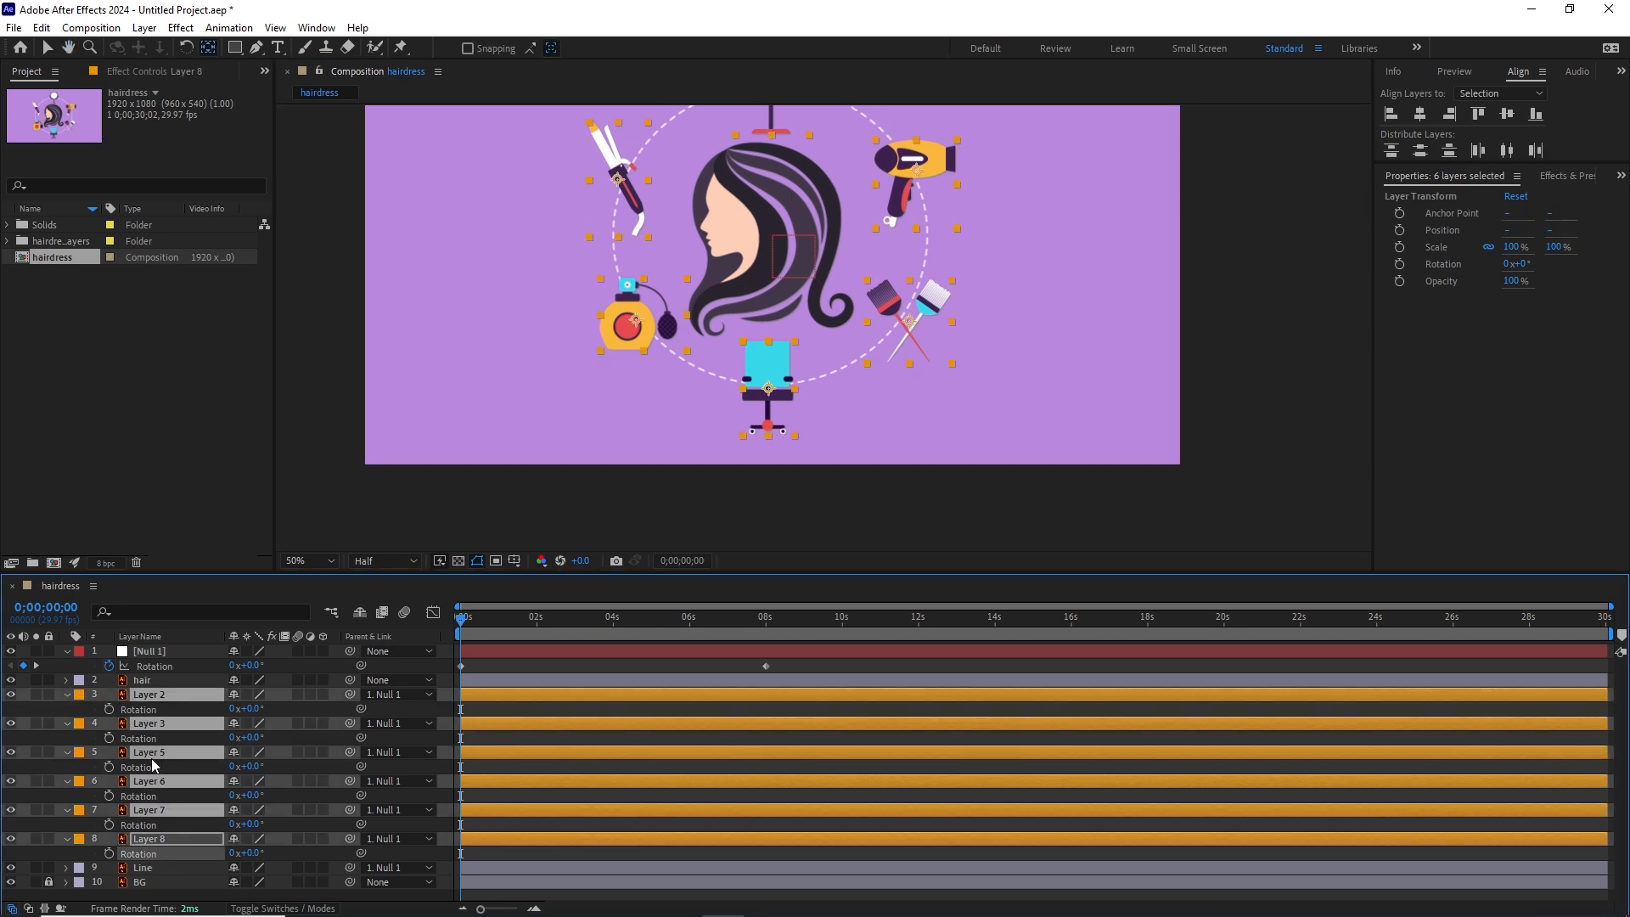
pyautogui.click(109, 738)
pyautogui.moveTo(477, 618); pyautogui.dragTo(766, 620)
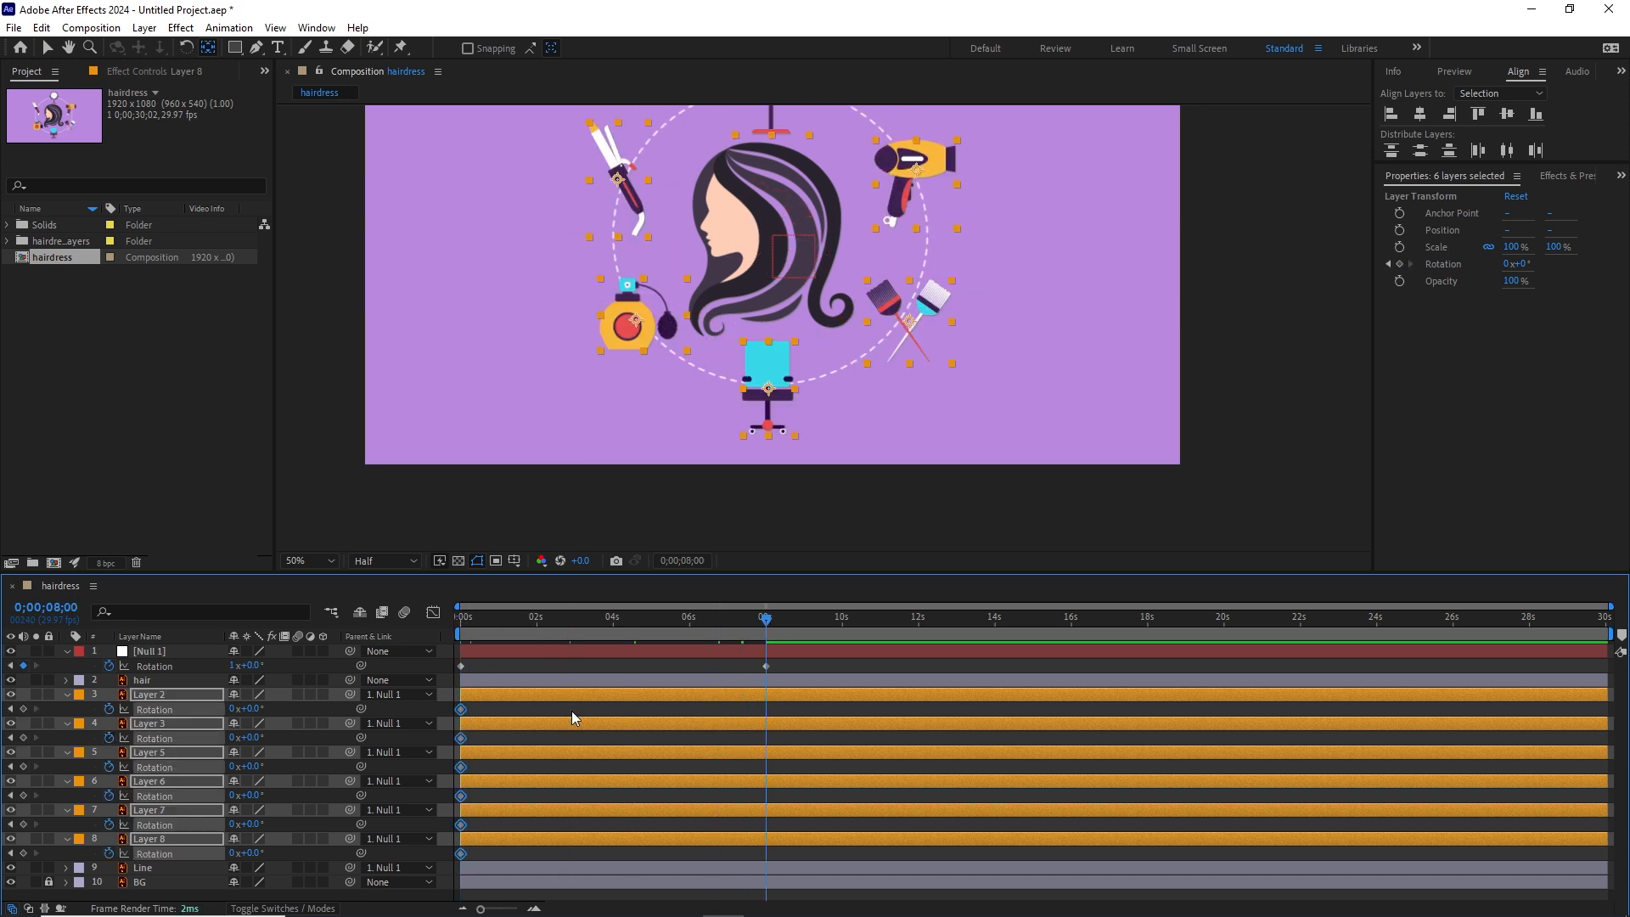
pyautogui.click(233, 710)
pyautogui.write('-2')
pyautogui.press('Return')
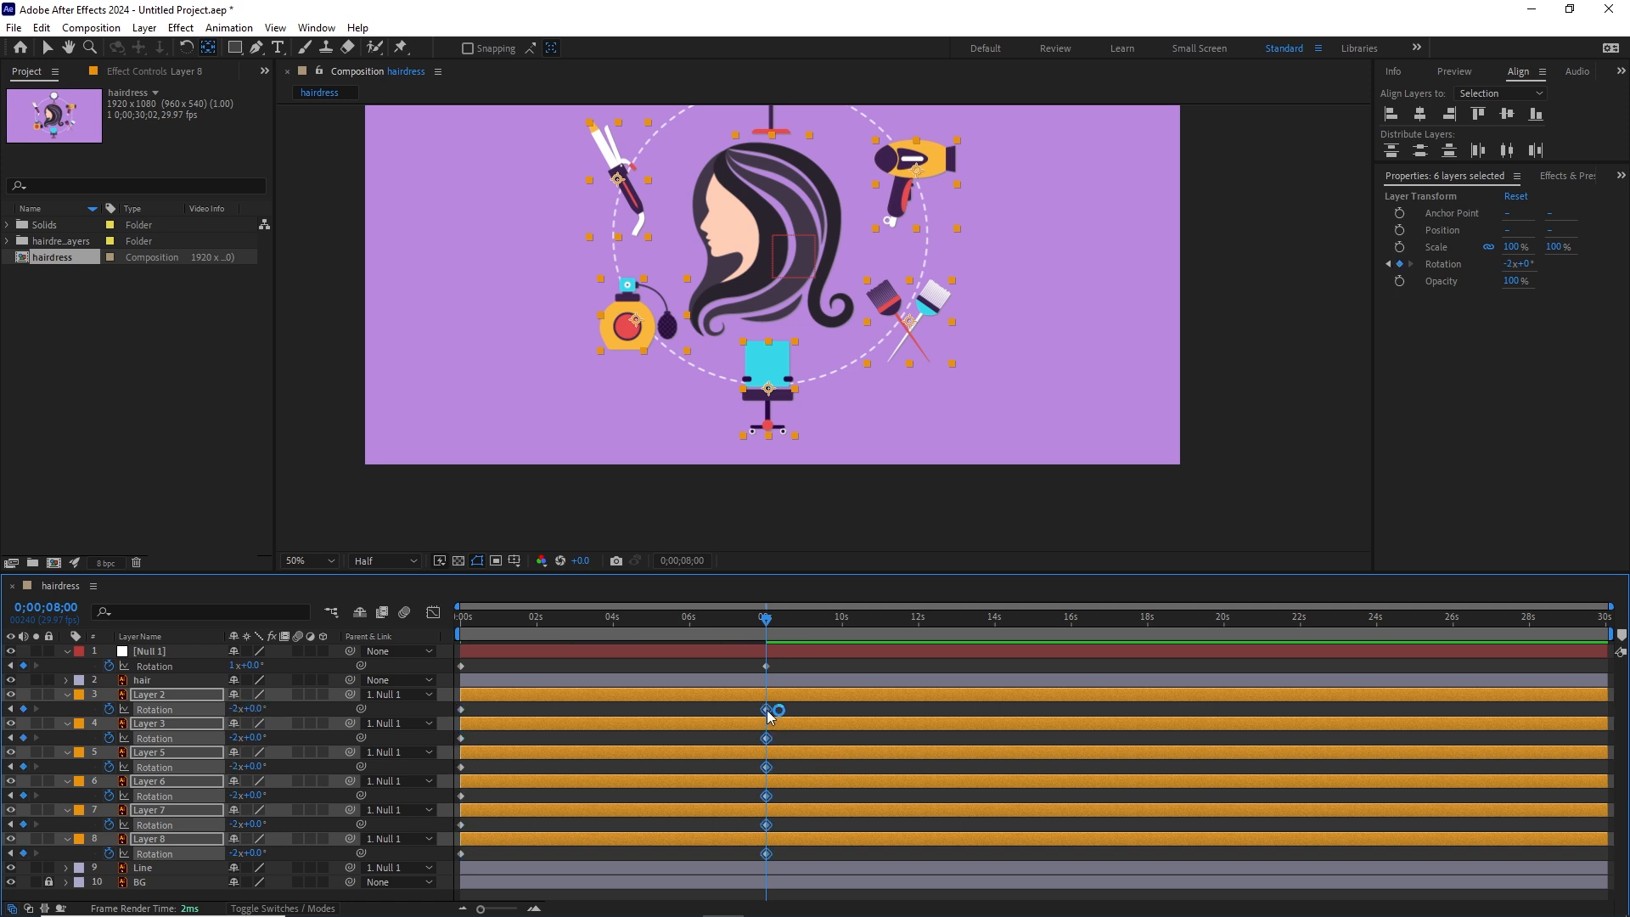
# Move the ending Rotation keyframes of the six tool layers and the null from 8 seconds to 0;00;14;27.
pyautogui.moveTo(767, 709); pyautogui.dragTo(1030, 695)
pyautogui.click(768, 666)
pyautogui.moveTo(768, 665); pyautogui.dragTo(1029, 666)
# Set the null's Rotation to 2 revolutions at its ending keyframe at 0;00;14;27.
pyautogui.click(957, 622)
pyautogui.moveTo(960, 622); pyautogui.dragTo(1030, 619)
pyautogui.click(234, 666)
pyautogui.write('2')
pyautogui.press('Return')
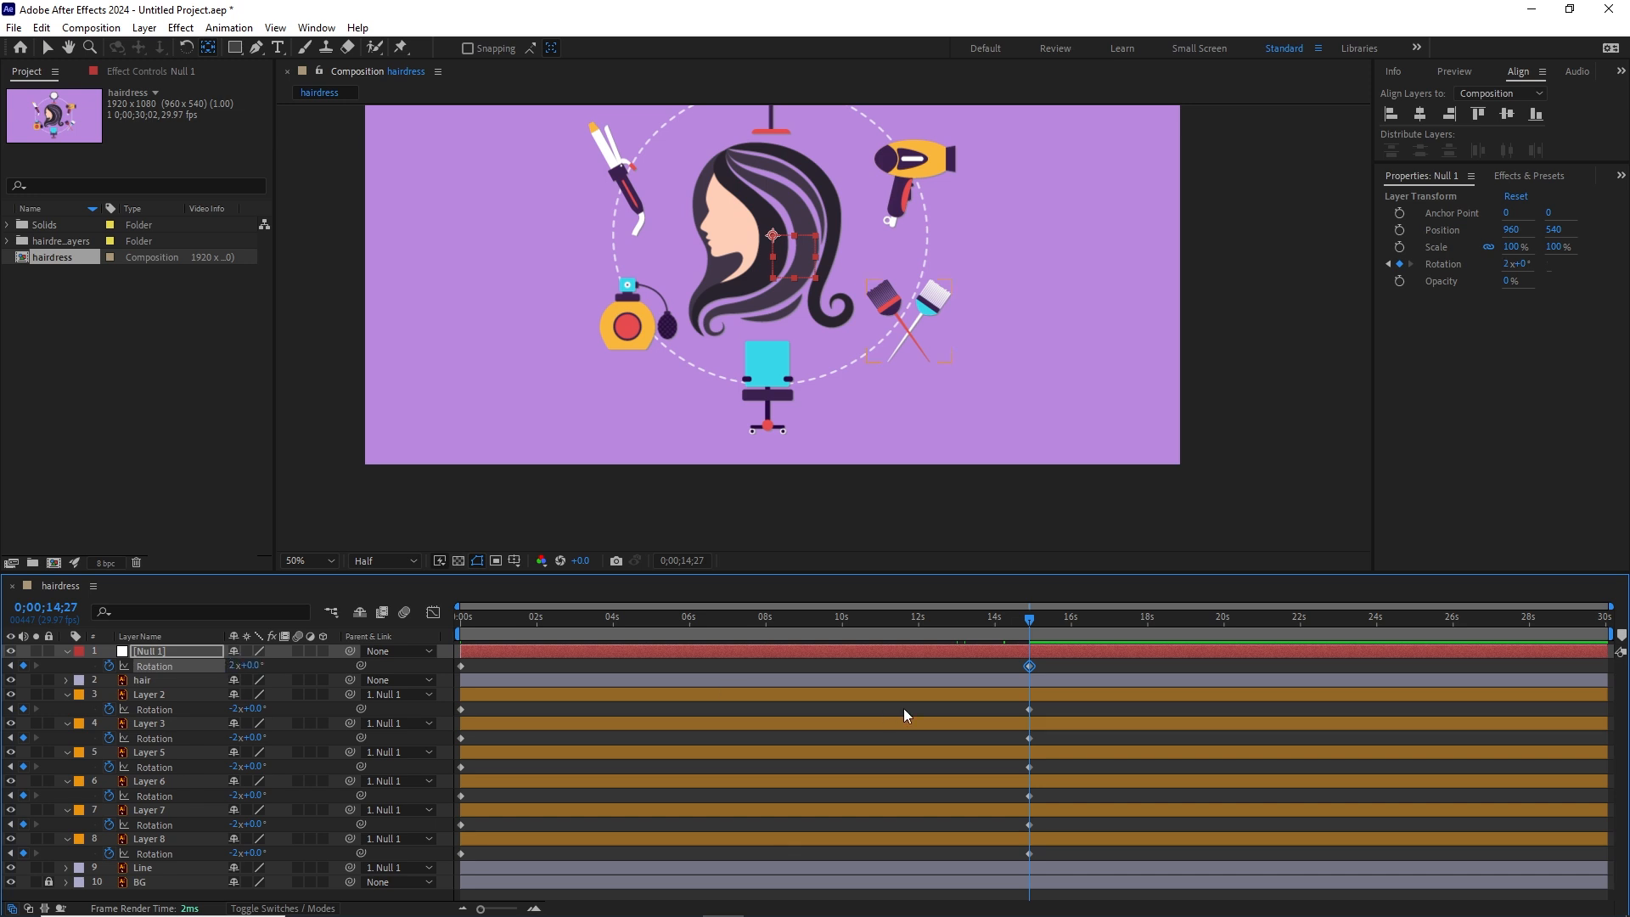
# Preview the orbit from the start, checking the tools' speed and upright orientation, and return to 0 seconds.
pyautogui.moveTo(1029, 620); pyautogui.dragTo(322, 663)
pyautogui.moveTo(1032, 276); pyautogui.dragTo(1026, 340)
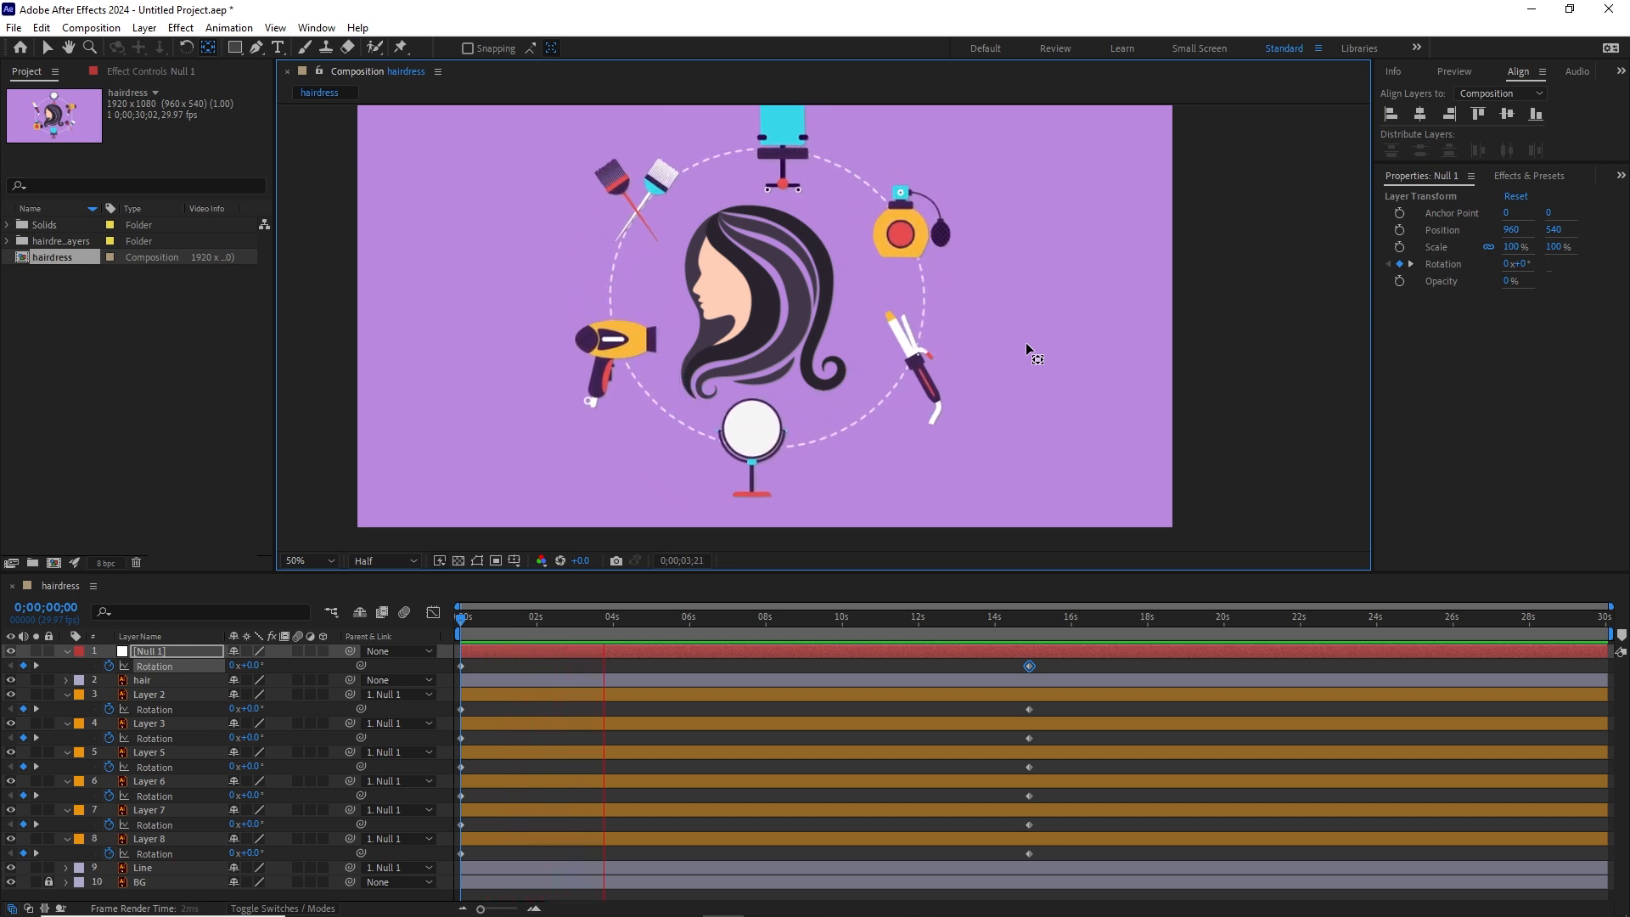
pyautogui.press('space')
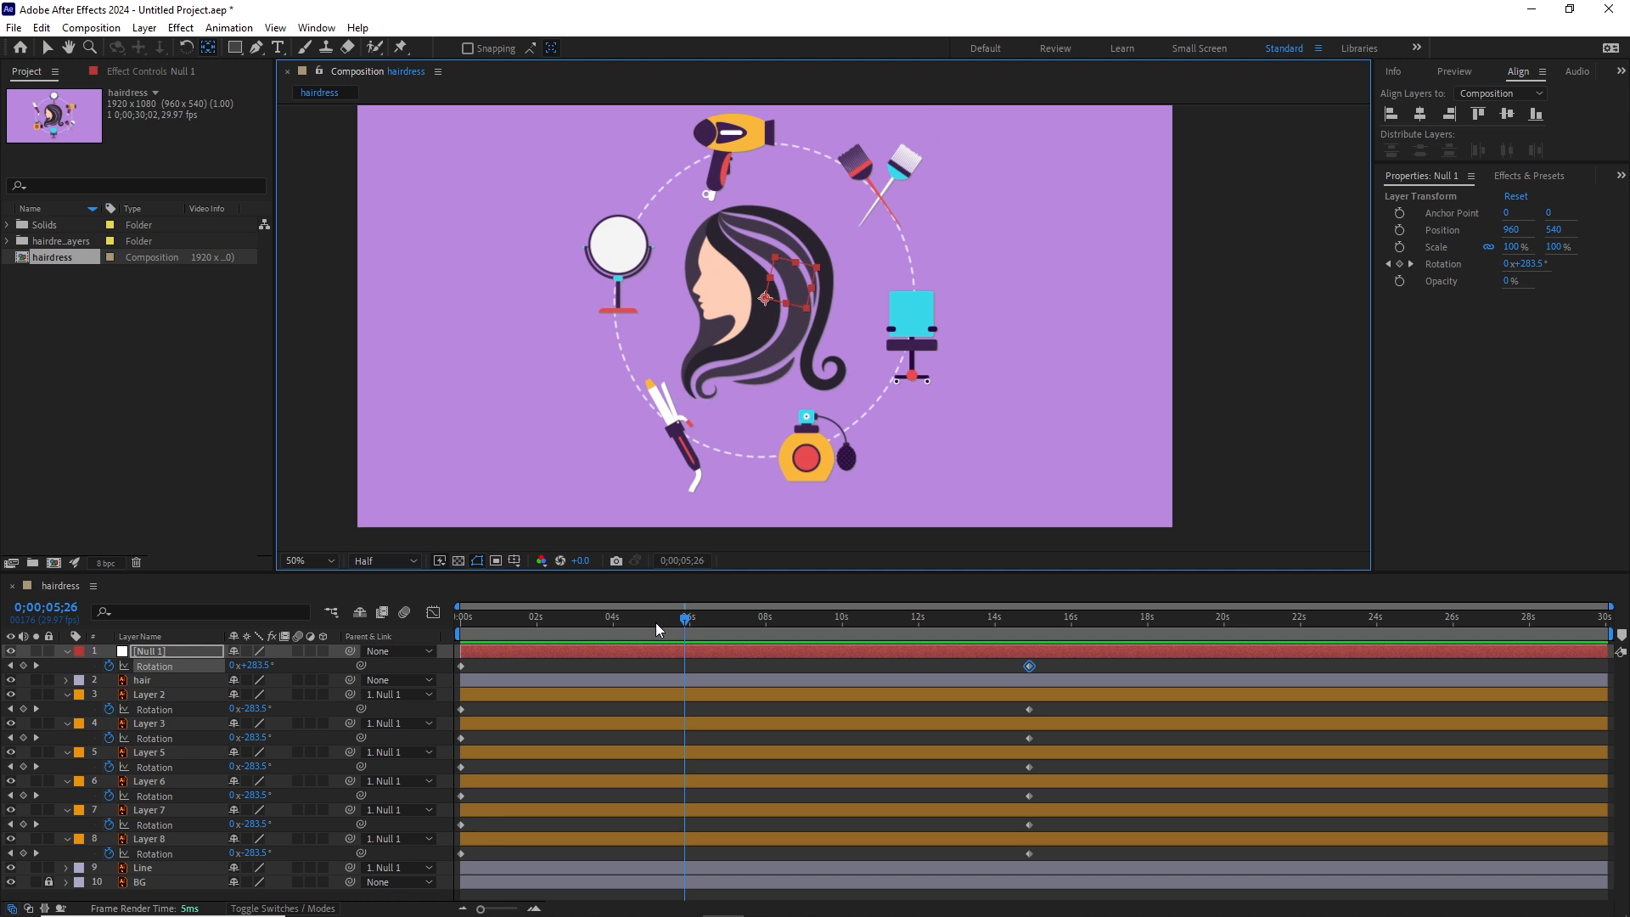
pyautogui.moveTo(685, 628); pyautogui.dragTo(321, 632)
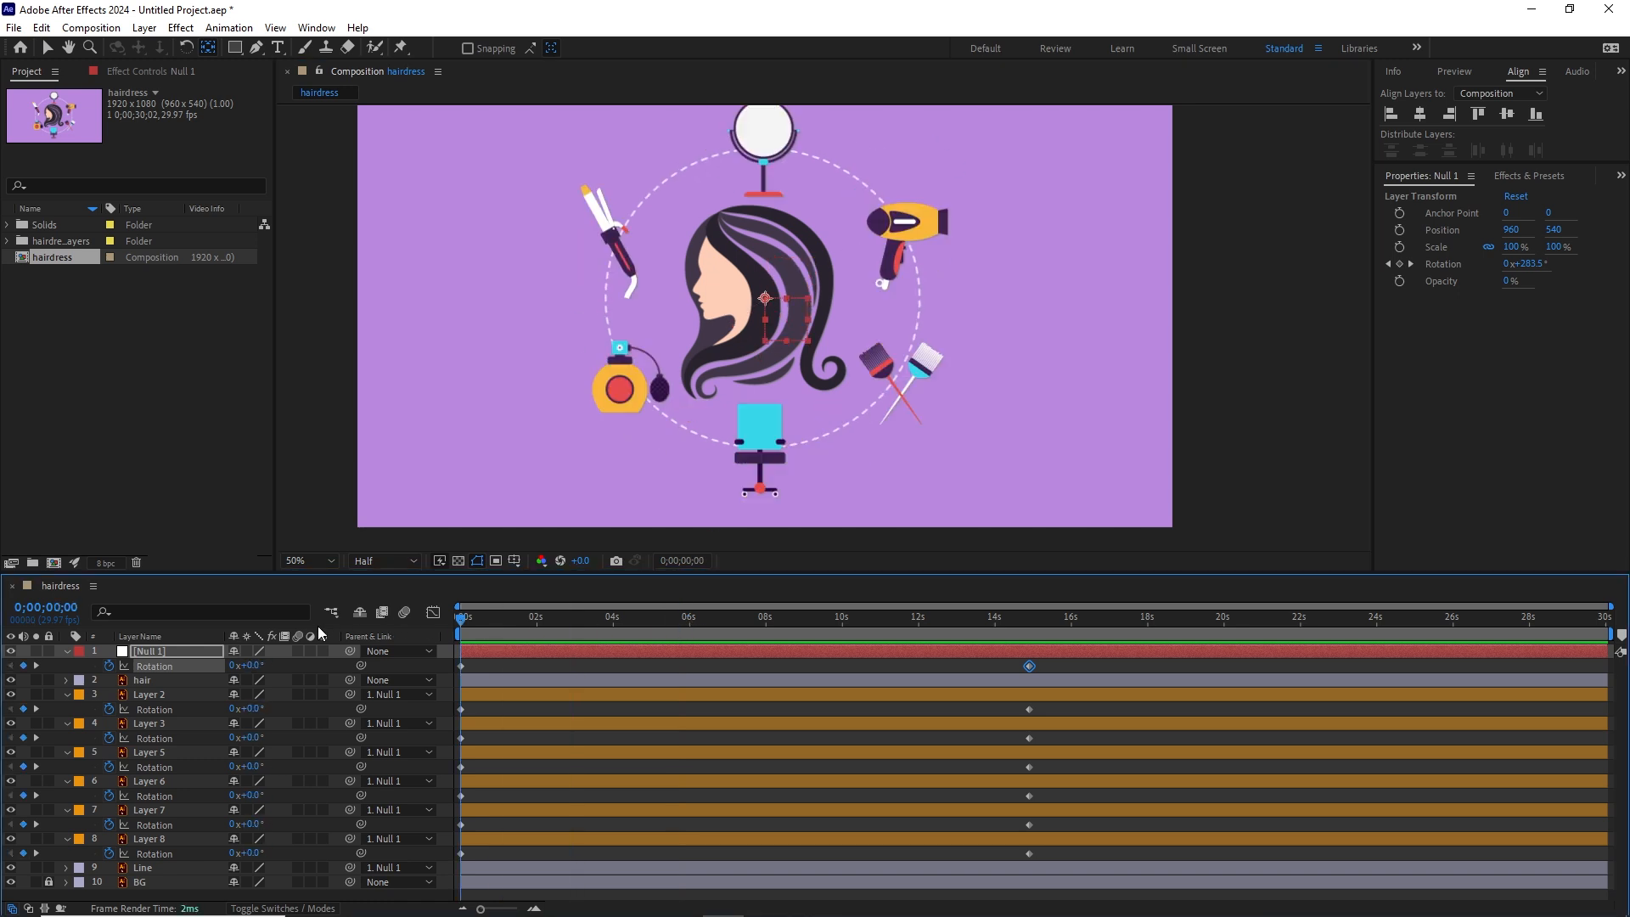
# Animate the curling iron layer's Scale from 100% at 0;00;00;21 to 139% at 0;00;01;11.
pyautogui.click(613, 242)
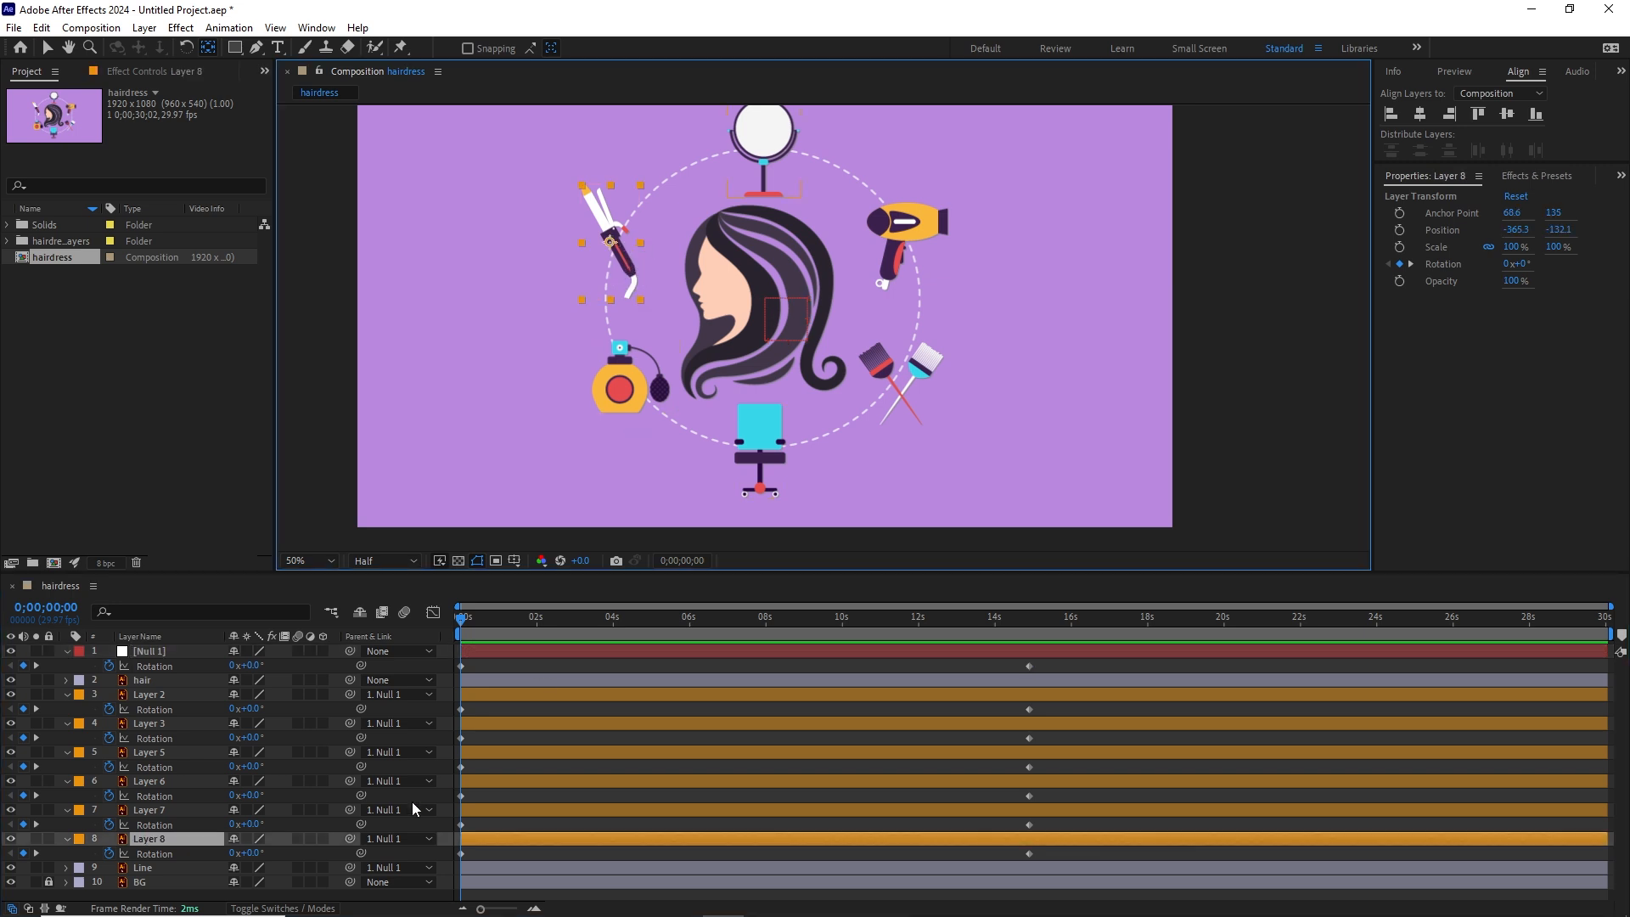
pyautogui.press('s')
pyautogui.moveTo(466, 624); pyautogui.dragTo(487, 618)
pyautogui.click(109, 854)
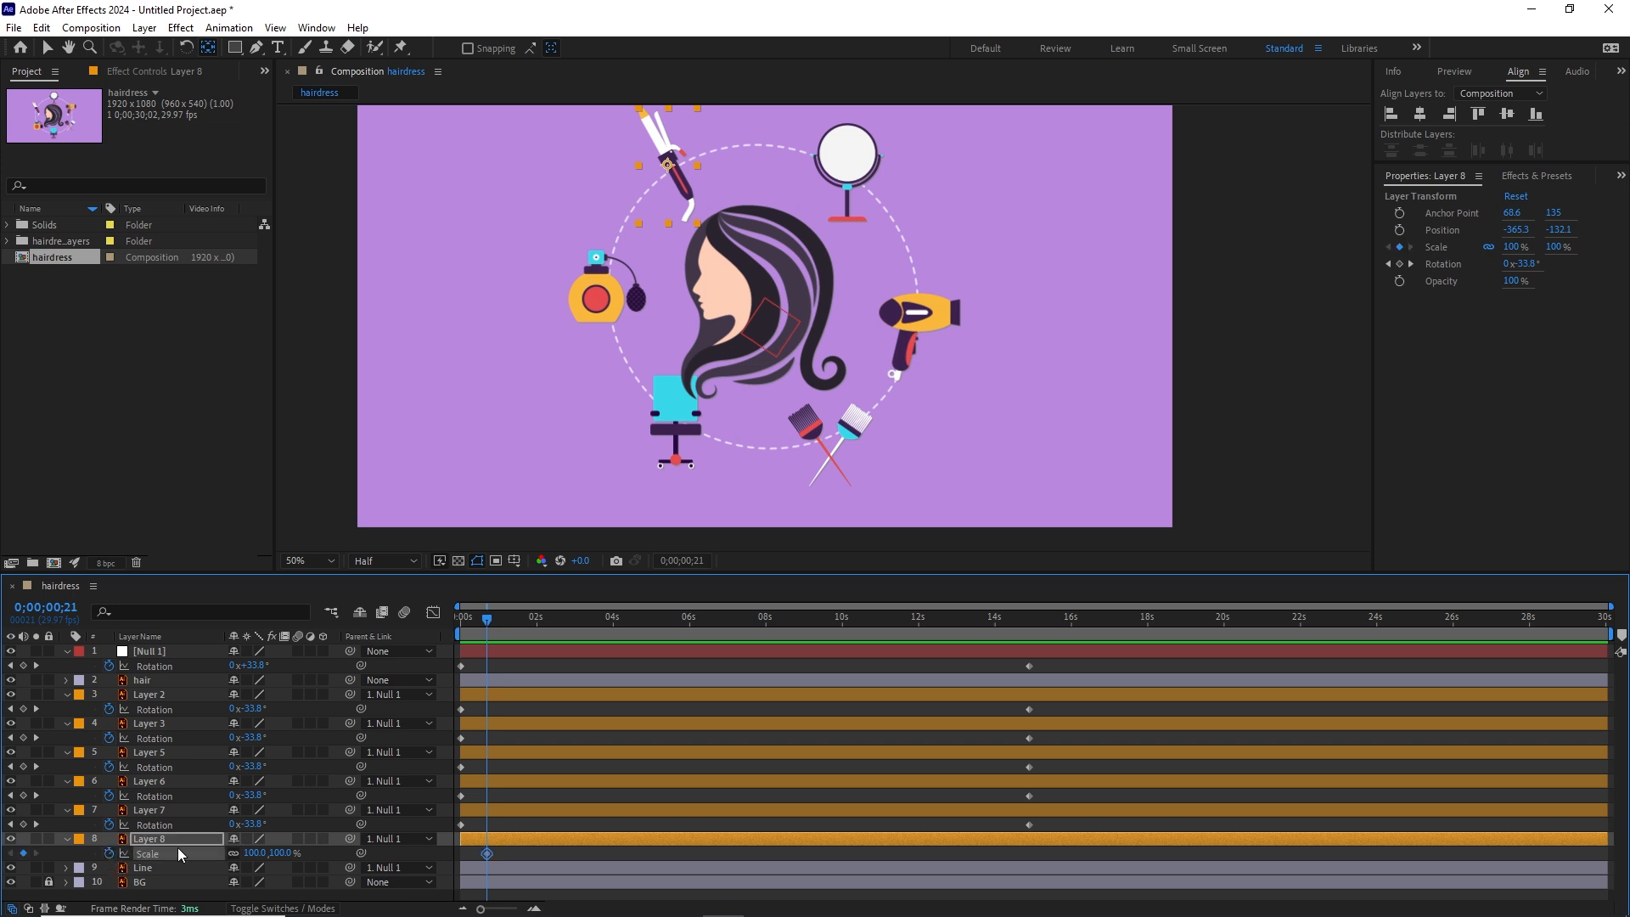
pyautogui.hotkey('shift', 'pagedown')
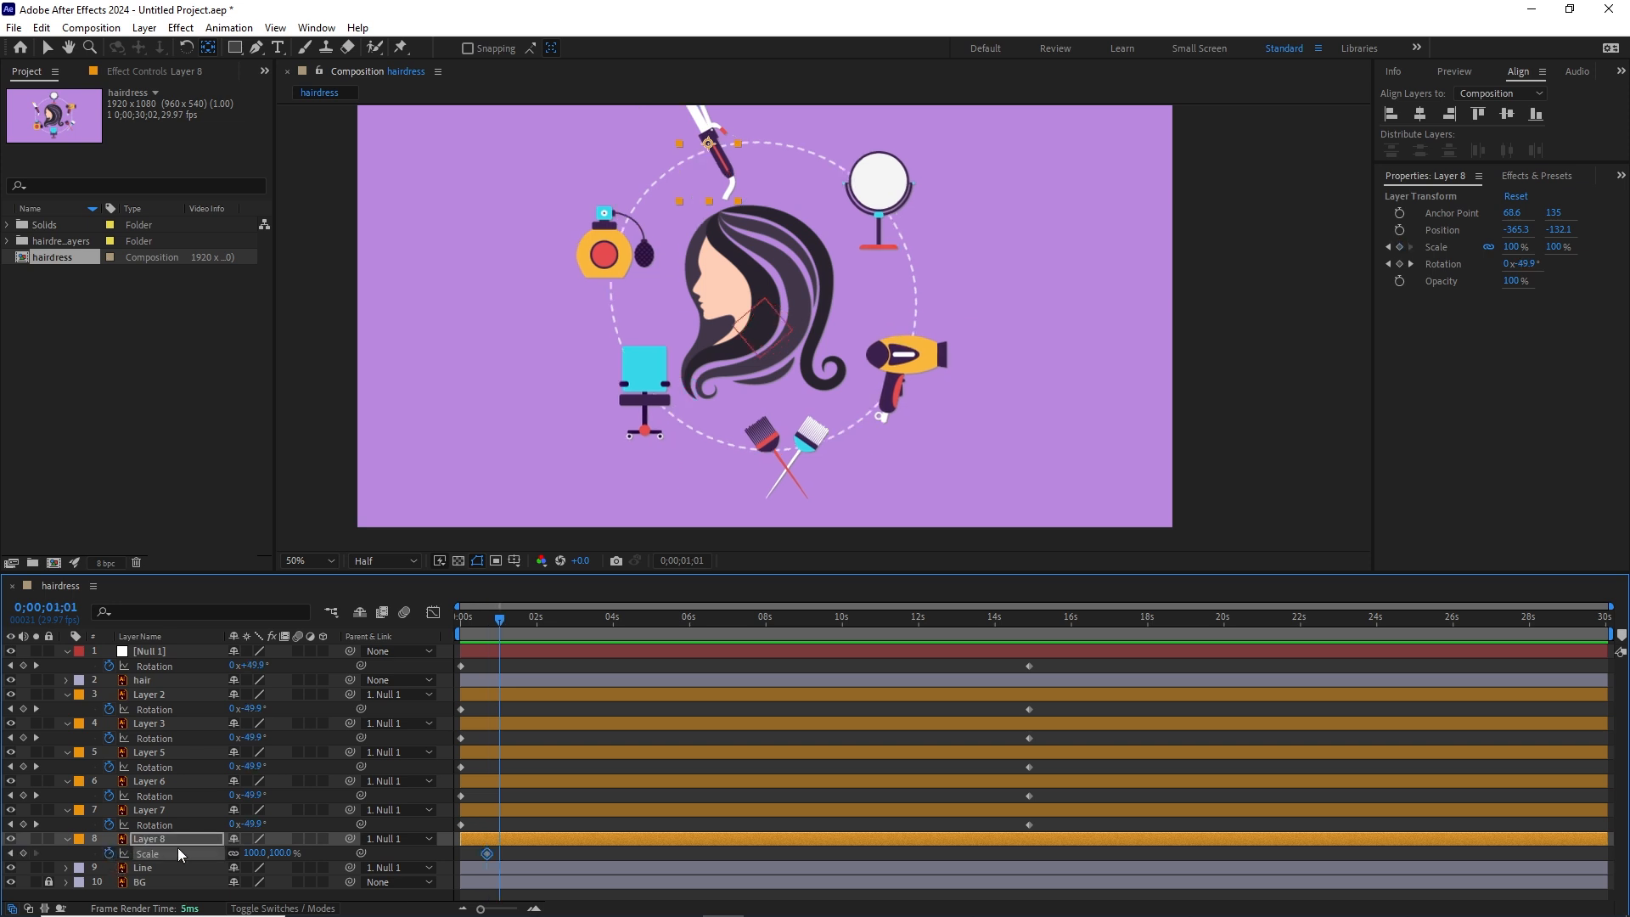
pyautogui.hotkey('shift', 'pagedown')
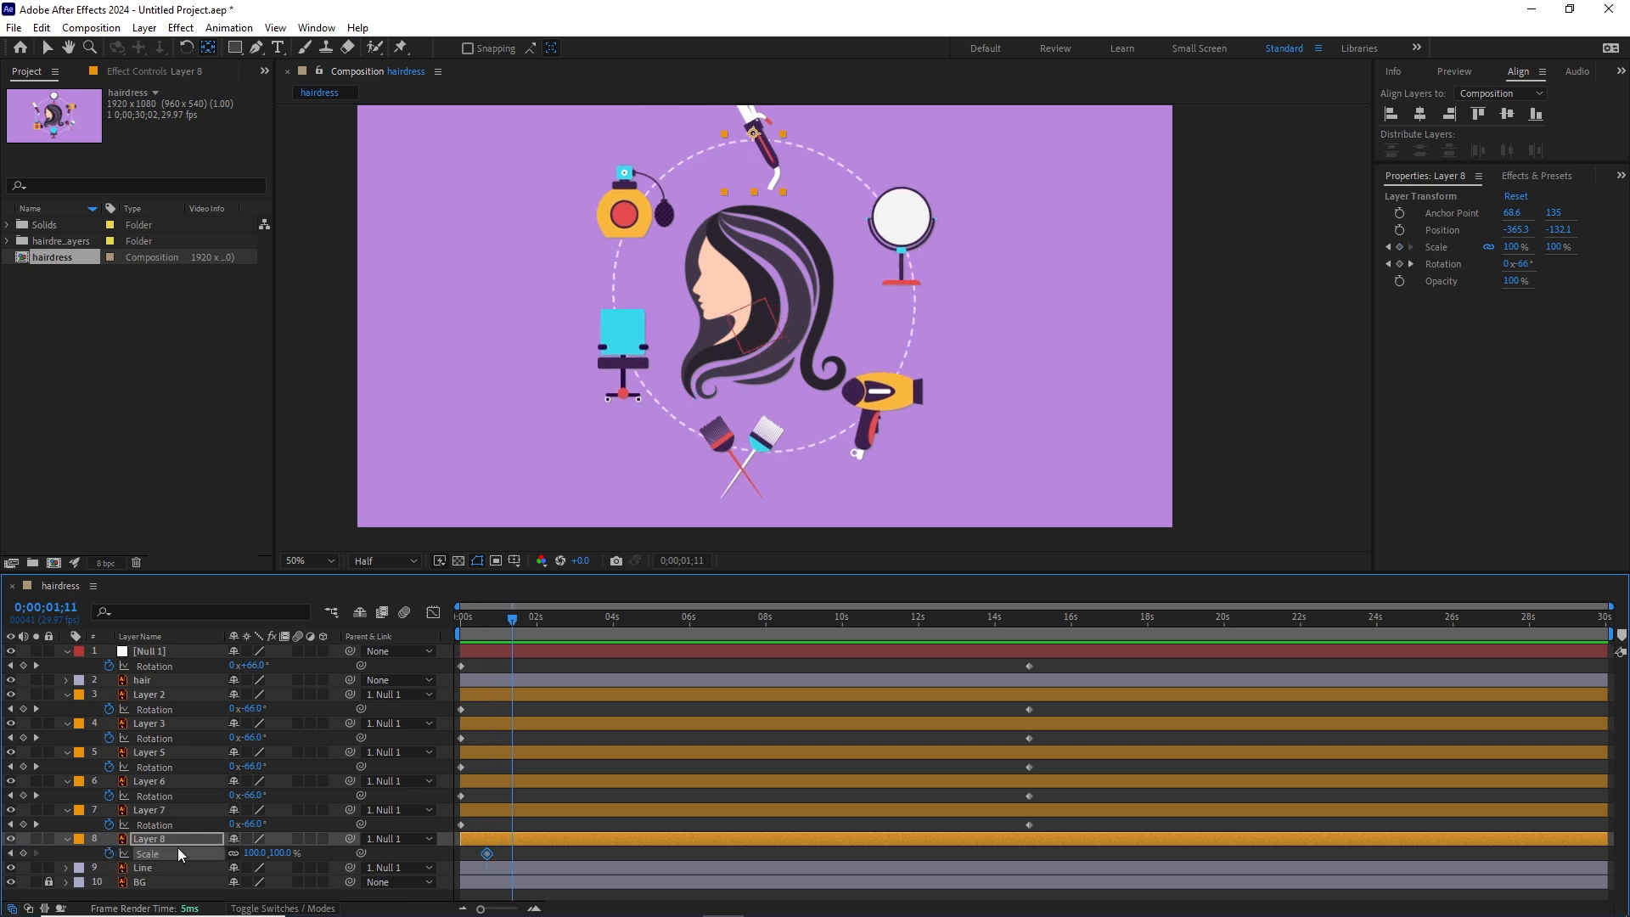
pyautogui.moveTo(279, 853); pyautogui.dragTo(310, 856)
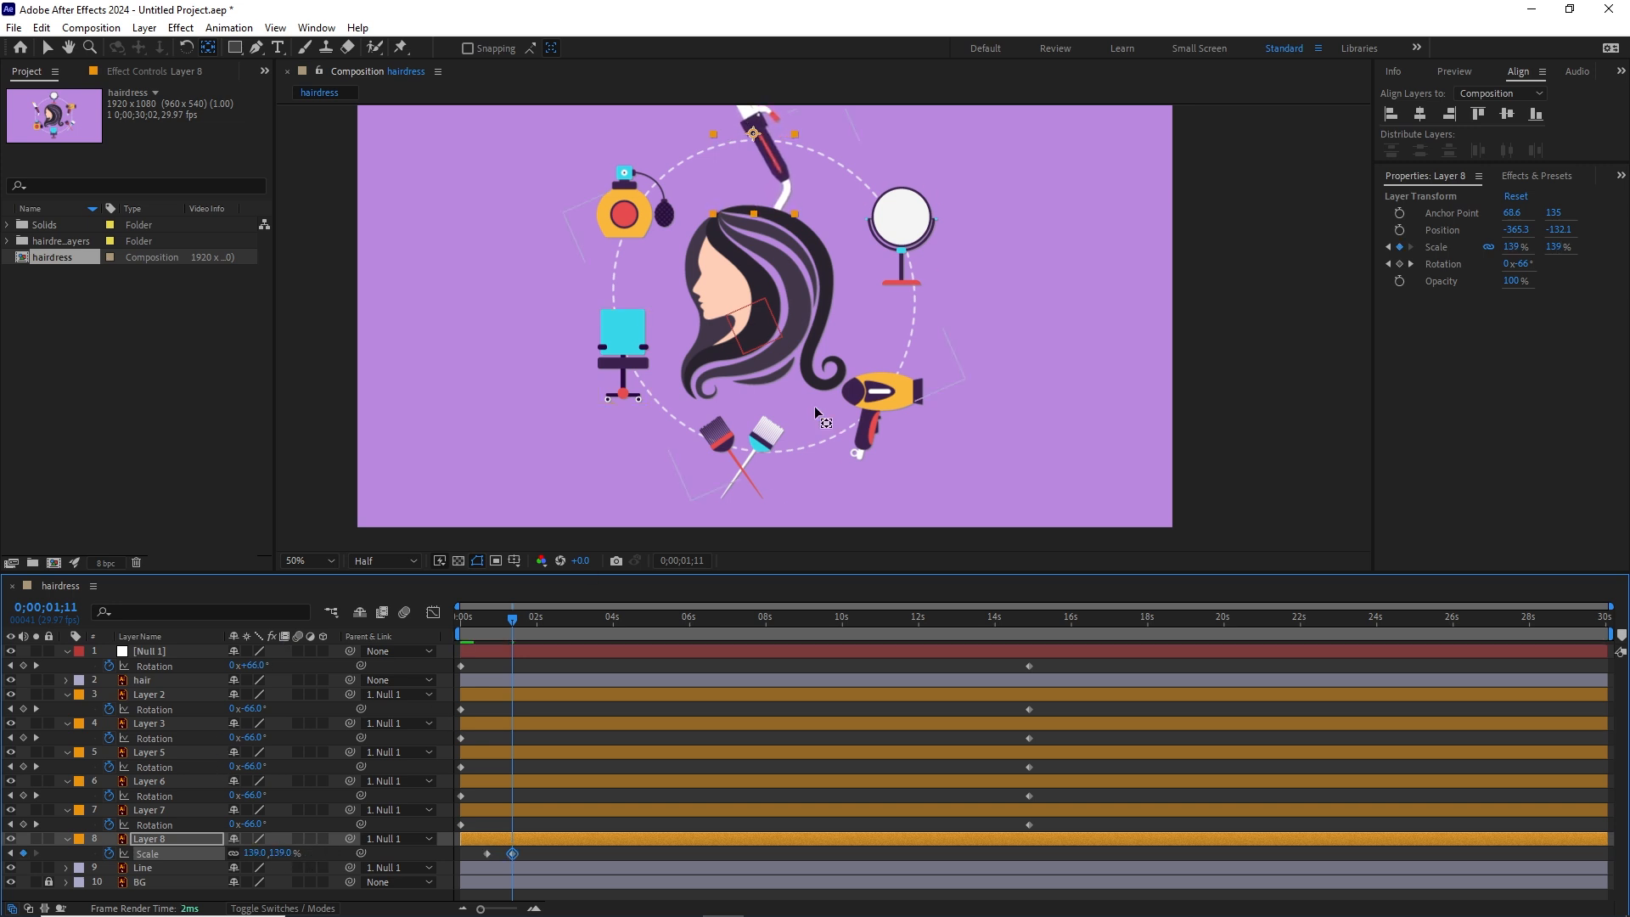
# Enlarge the curling iron to 1130% to examine its edge quality, and undo the enlargement.
pyautogui.moveTo(1060, 188); pyautogui.dragTo(1059, 244)
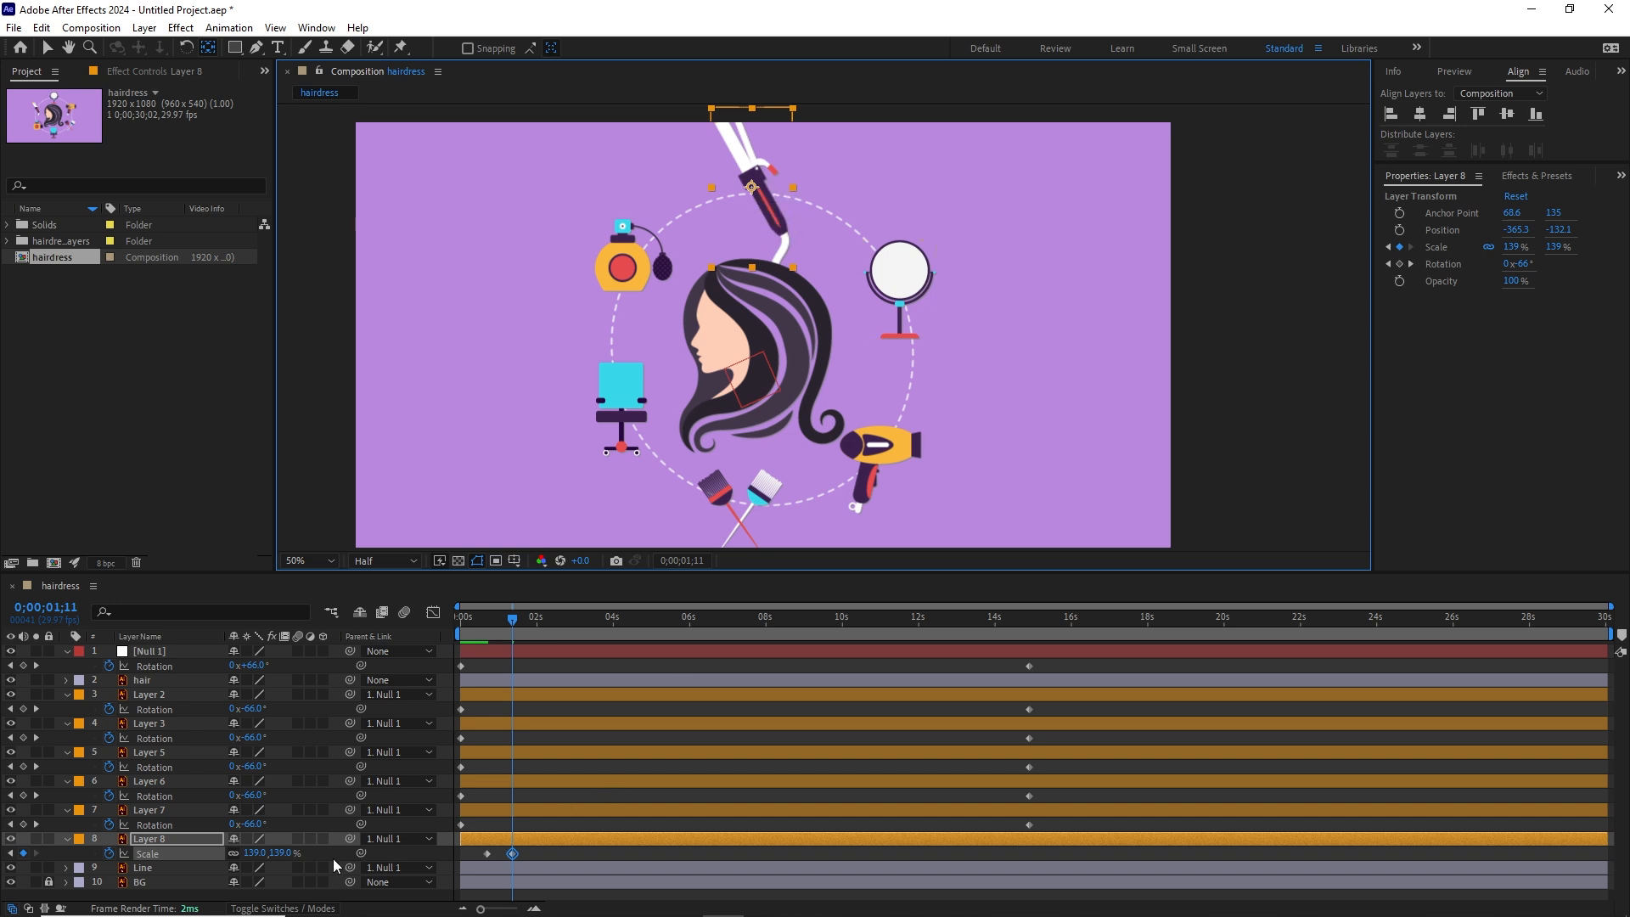
pyautogui.moveTo(283, 854); pyautogui.dragTo(1080, 817)
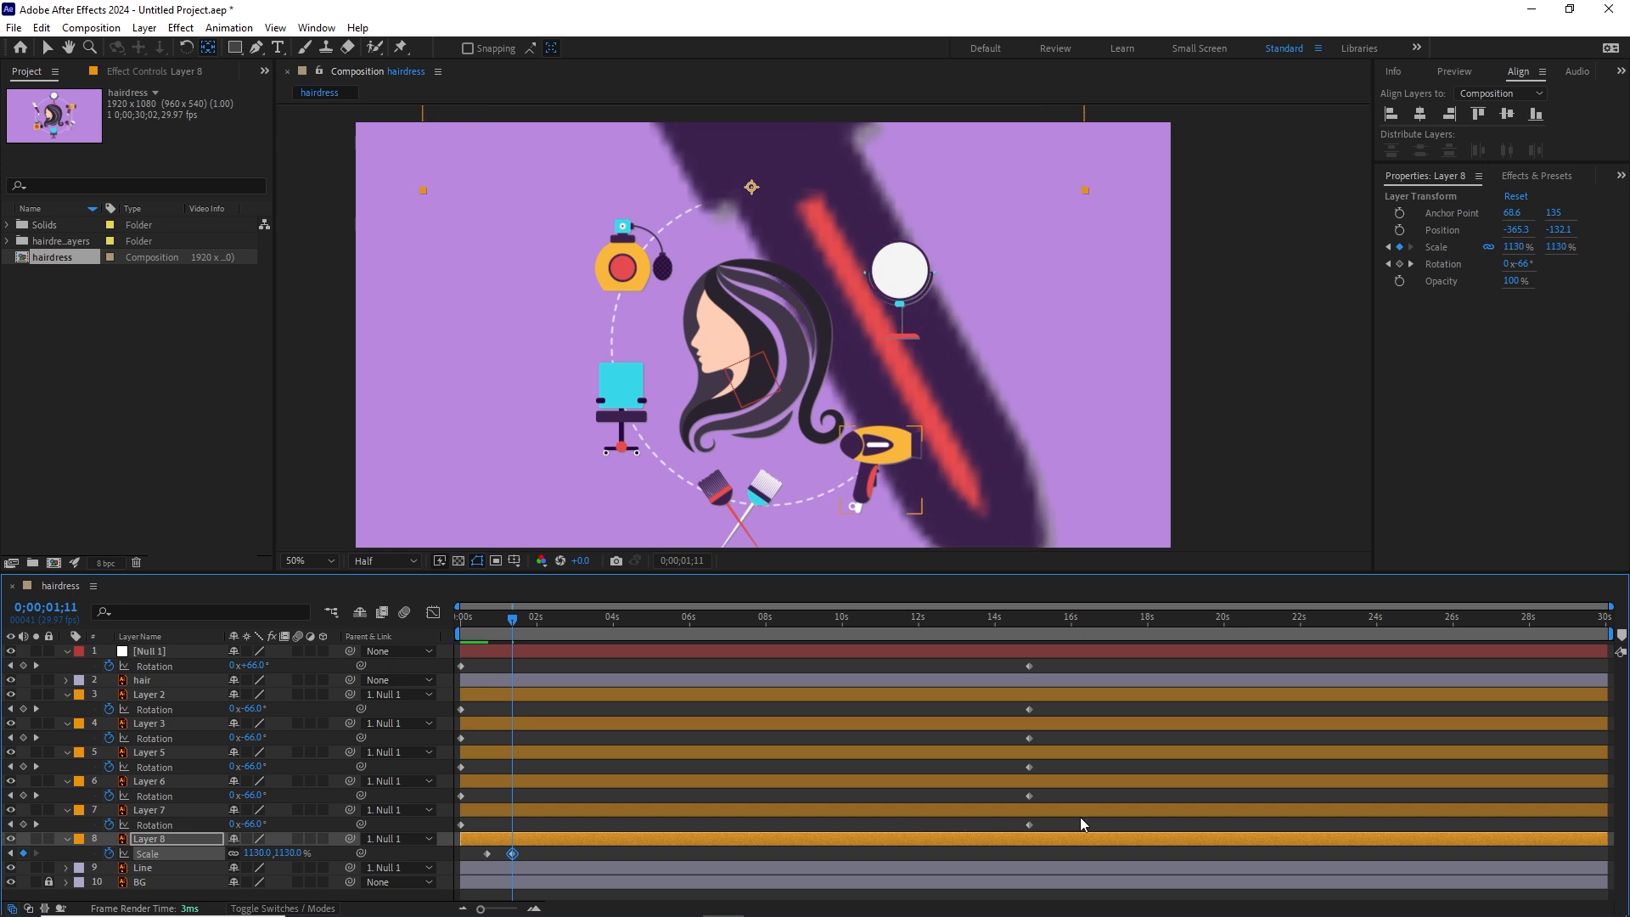
pyautogui.hotkey('ctrl', 'z')
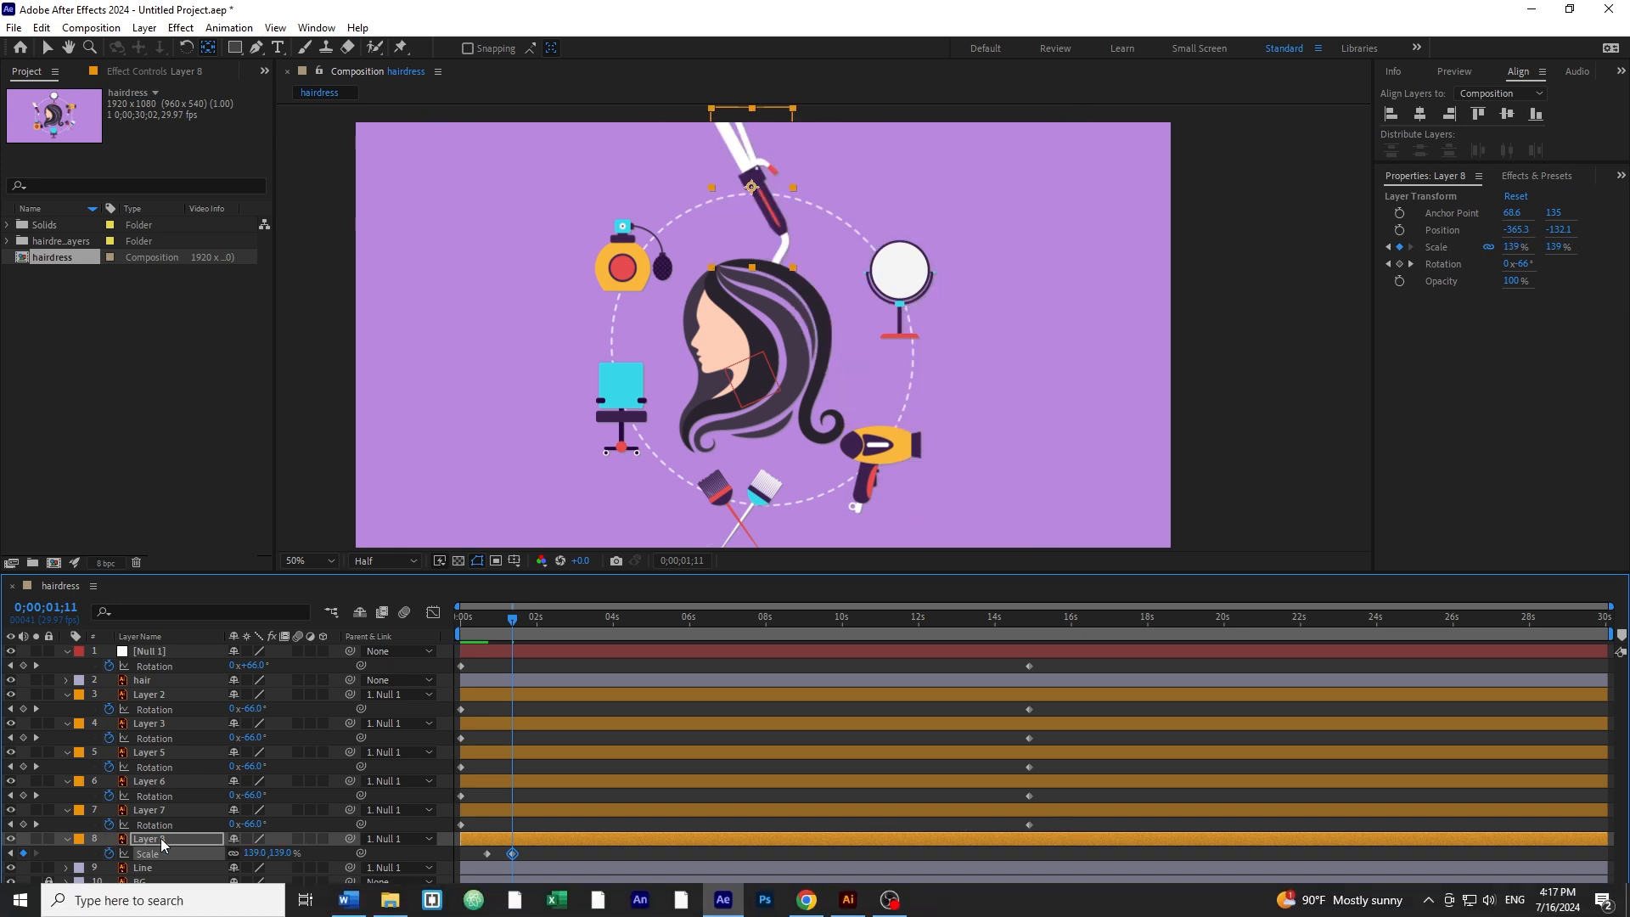
# Create shapes from the curling iron's vector layer, Layer 8.
pyautogui.rightClick(156, 849)
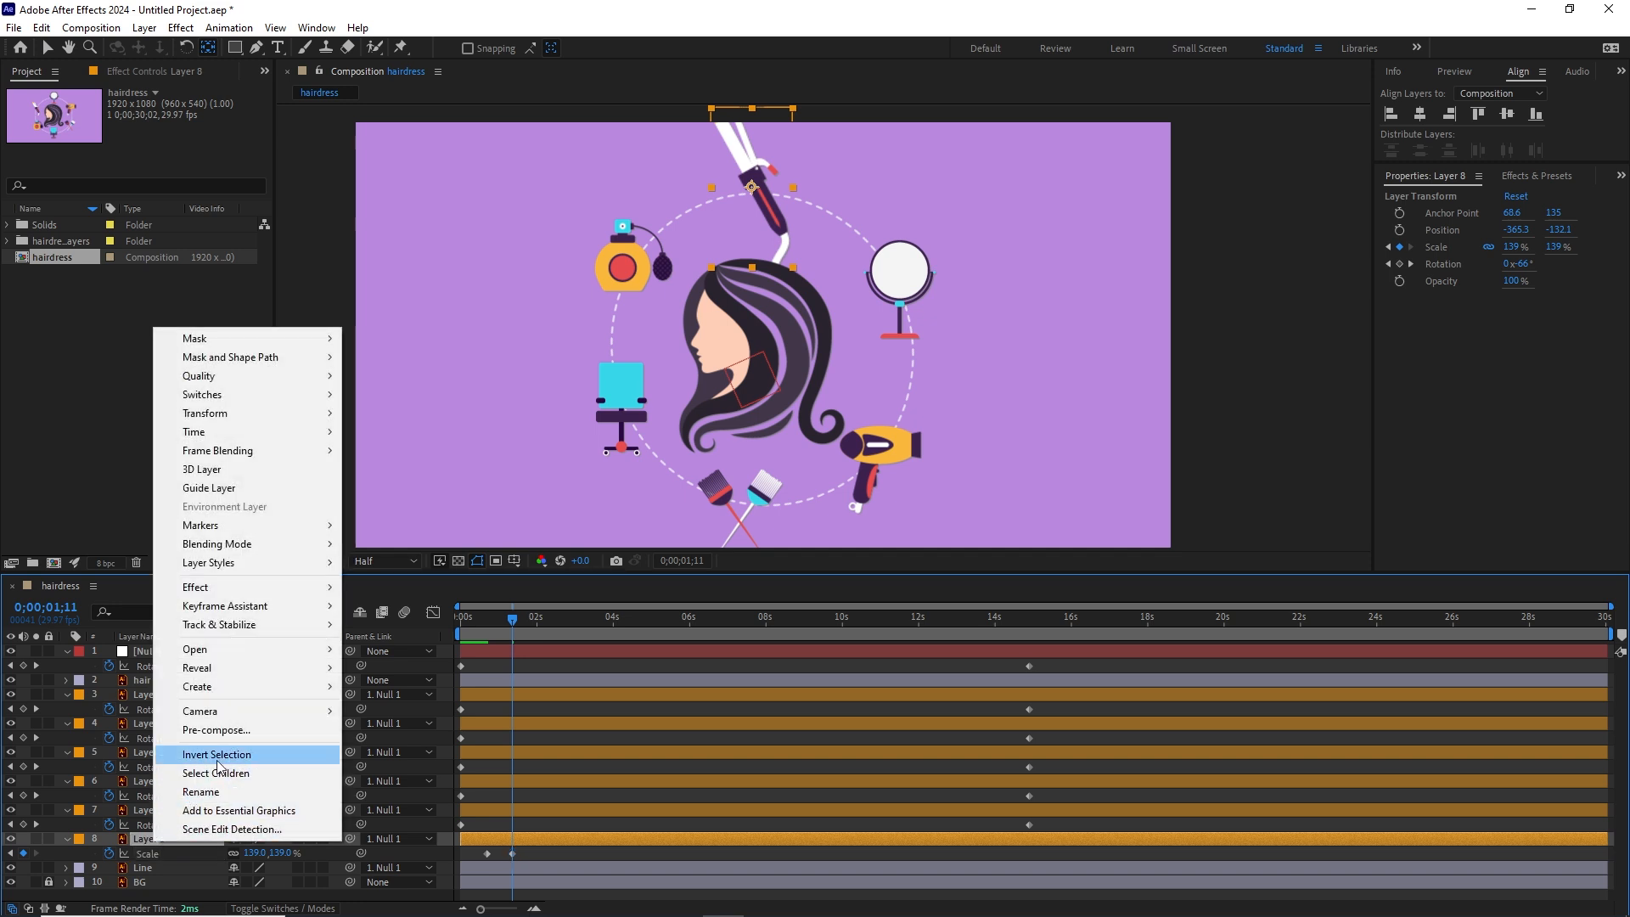
pyautogui.moveTo(280, 690)
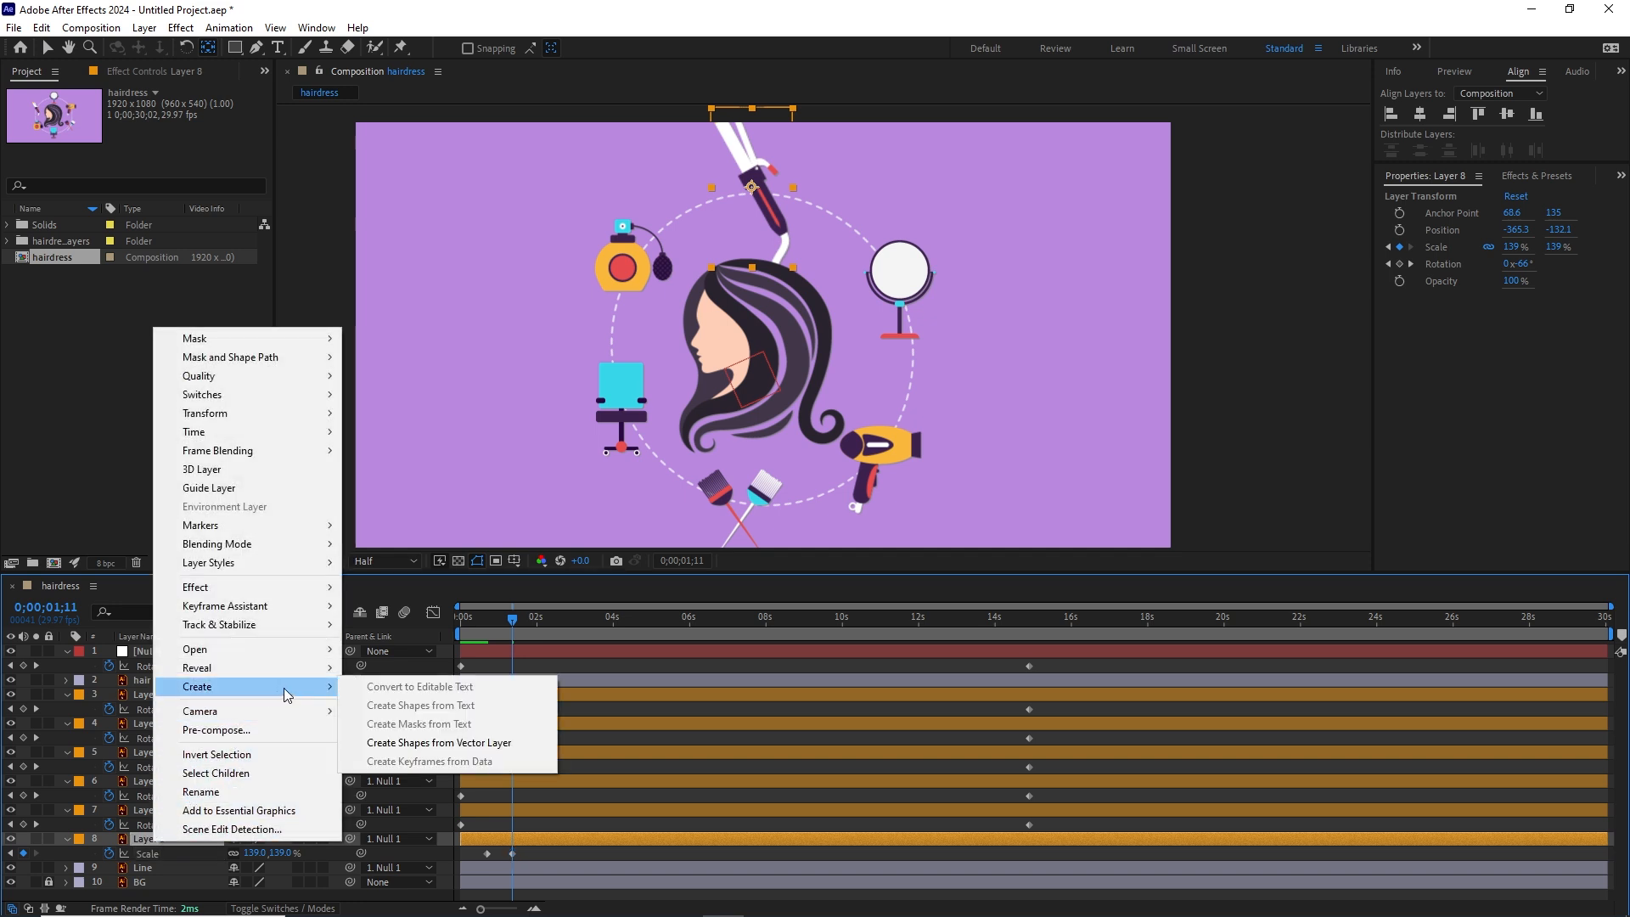
pyautogui.click(425, 744)
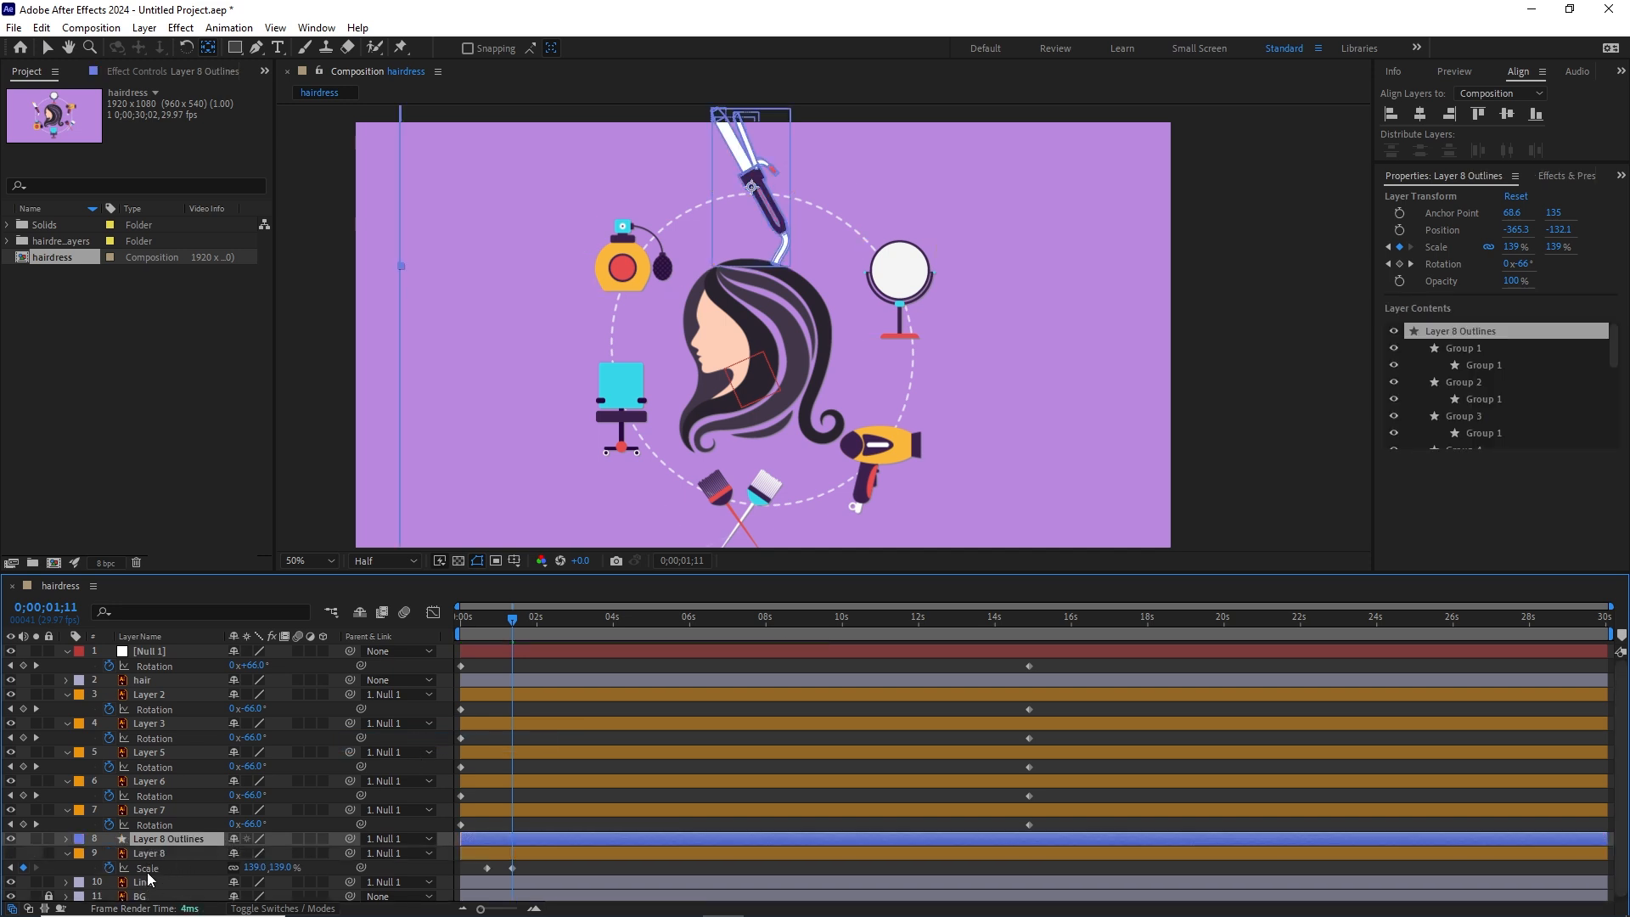
# Delete the Layer 8 Outlines shape layer.
pyautogui.click(170, 827)
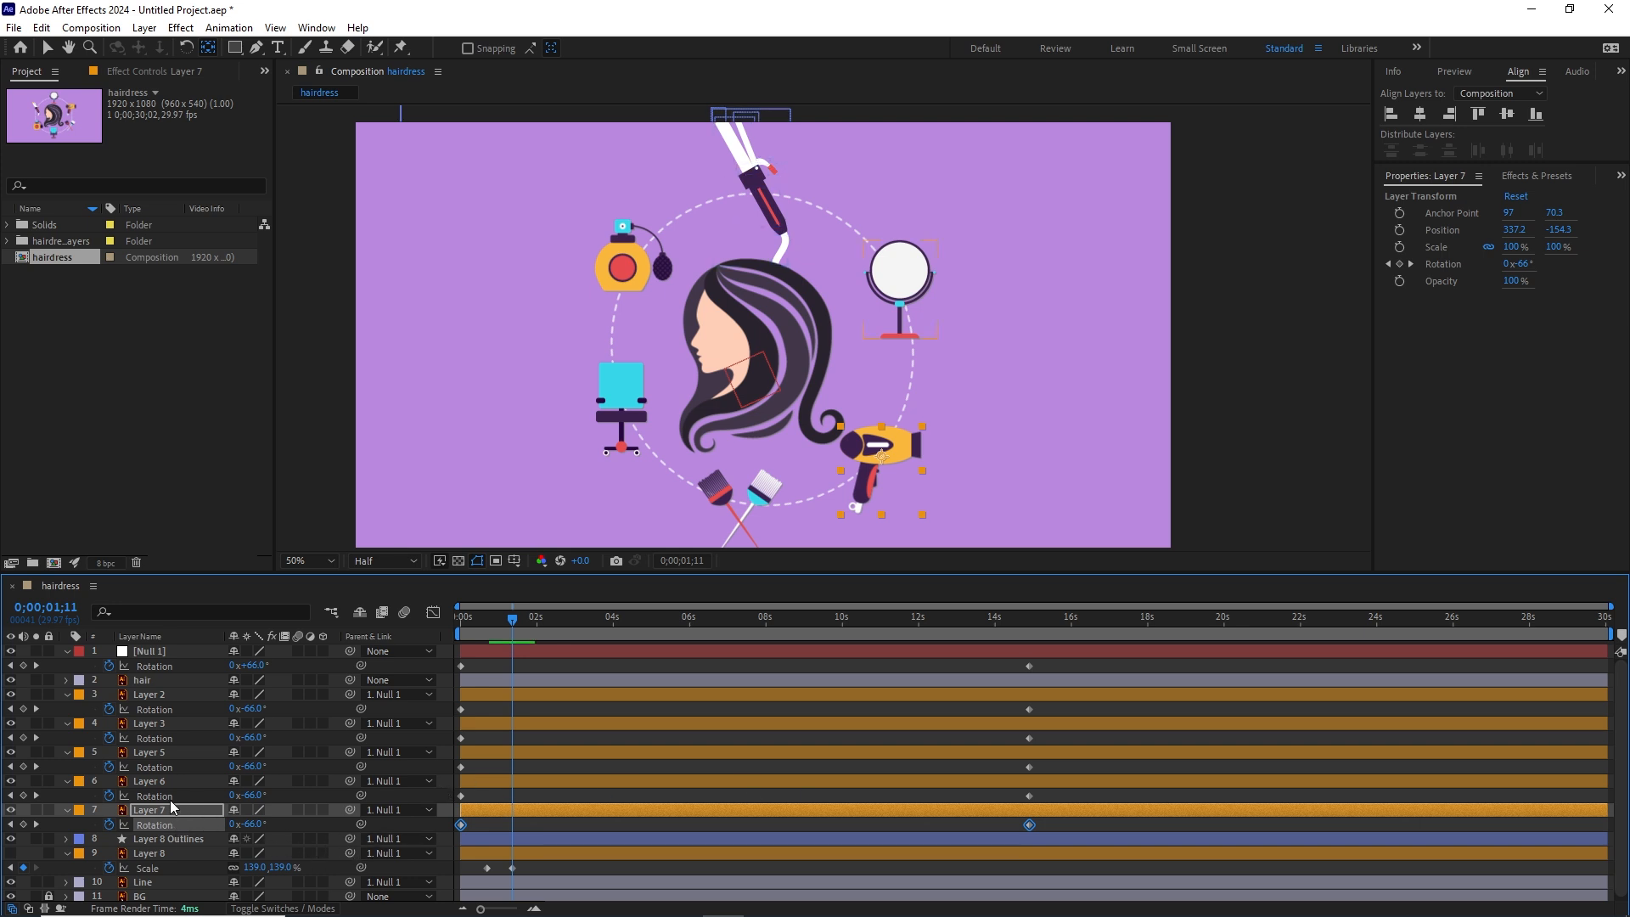
pyautogui.click(173, 840)
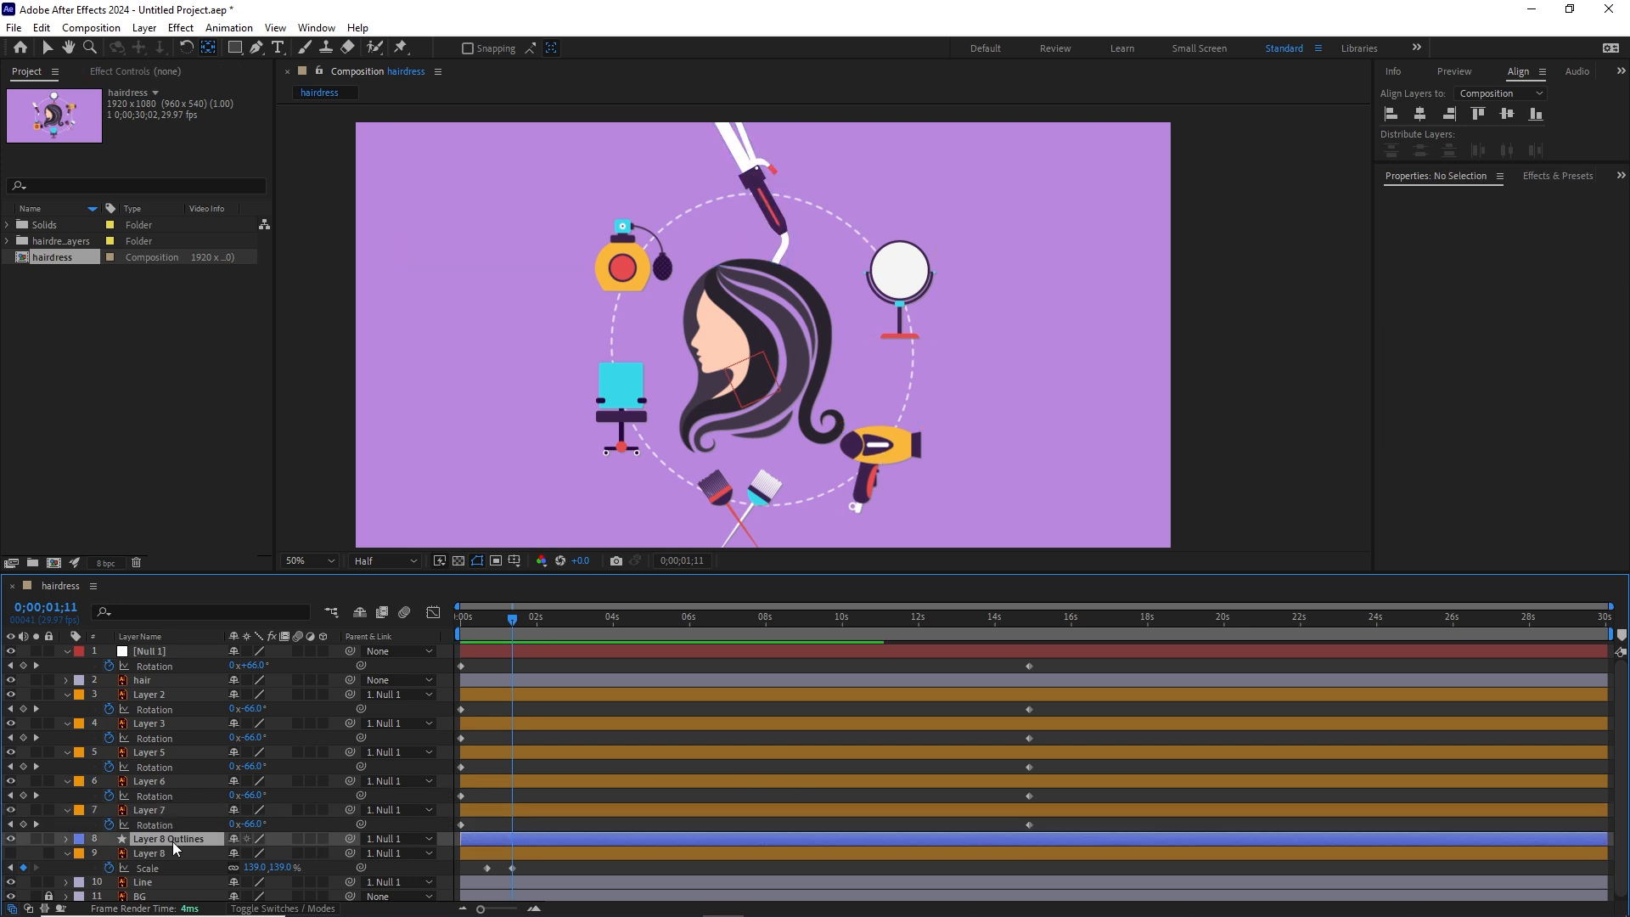
pyautogui.press('Delete')
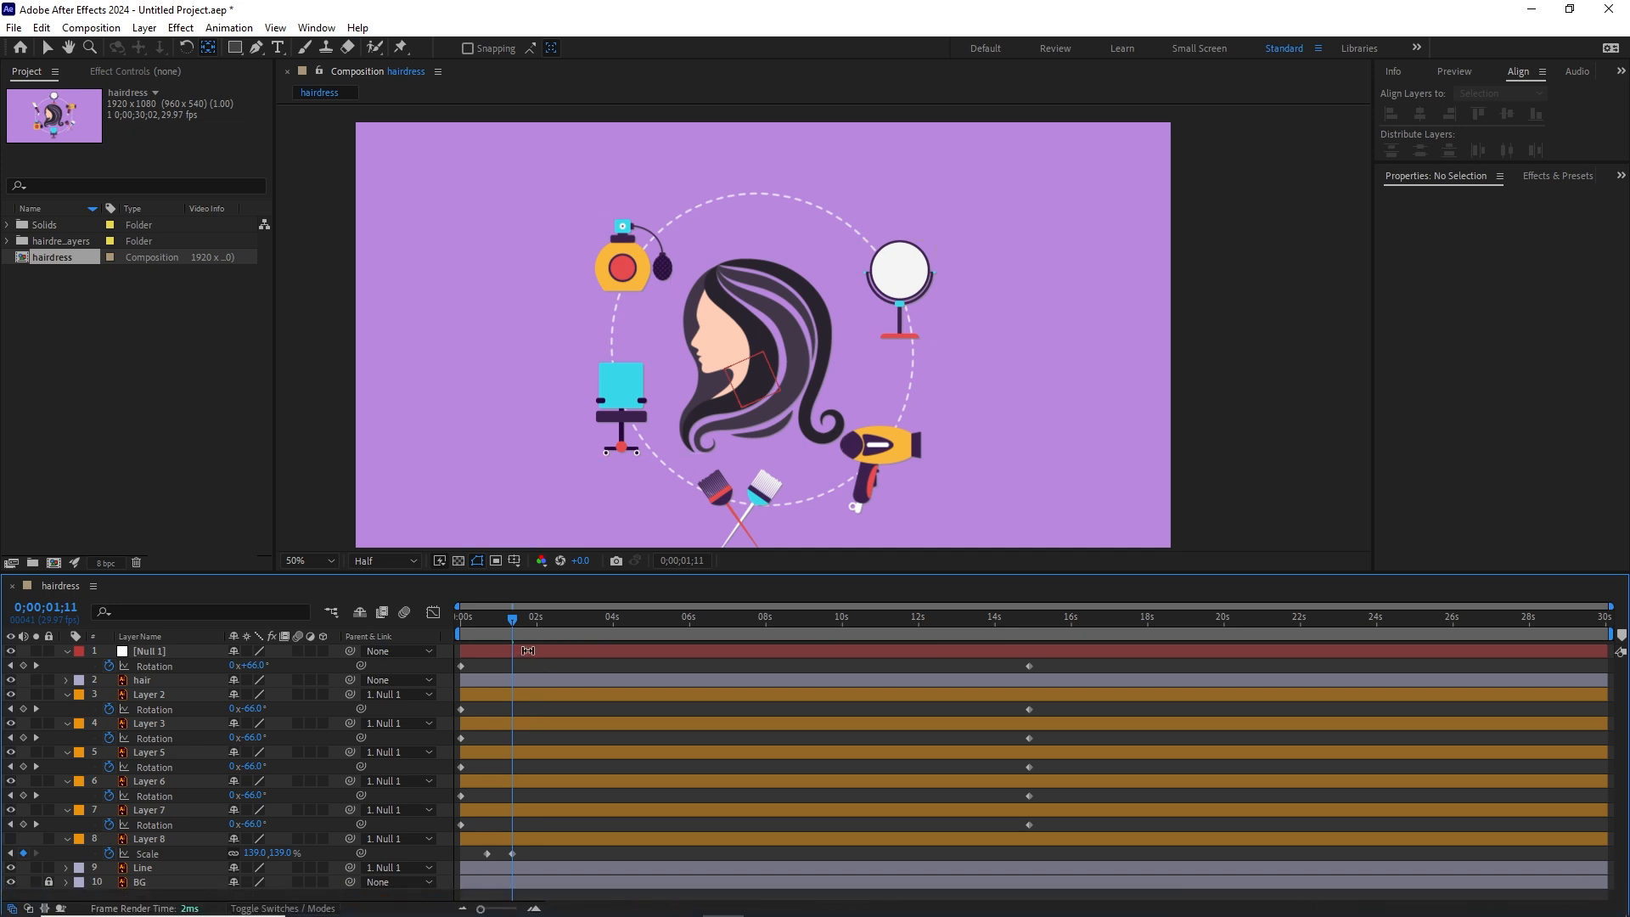
# Make Layer 8 visible again, delete its two Scale keyframes, and preview the animation from the start.
pyautogui.click(10, 840)
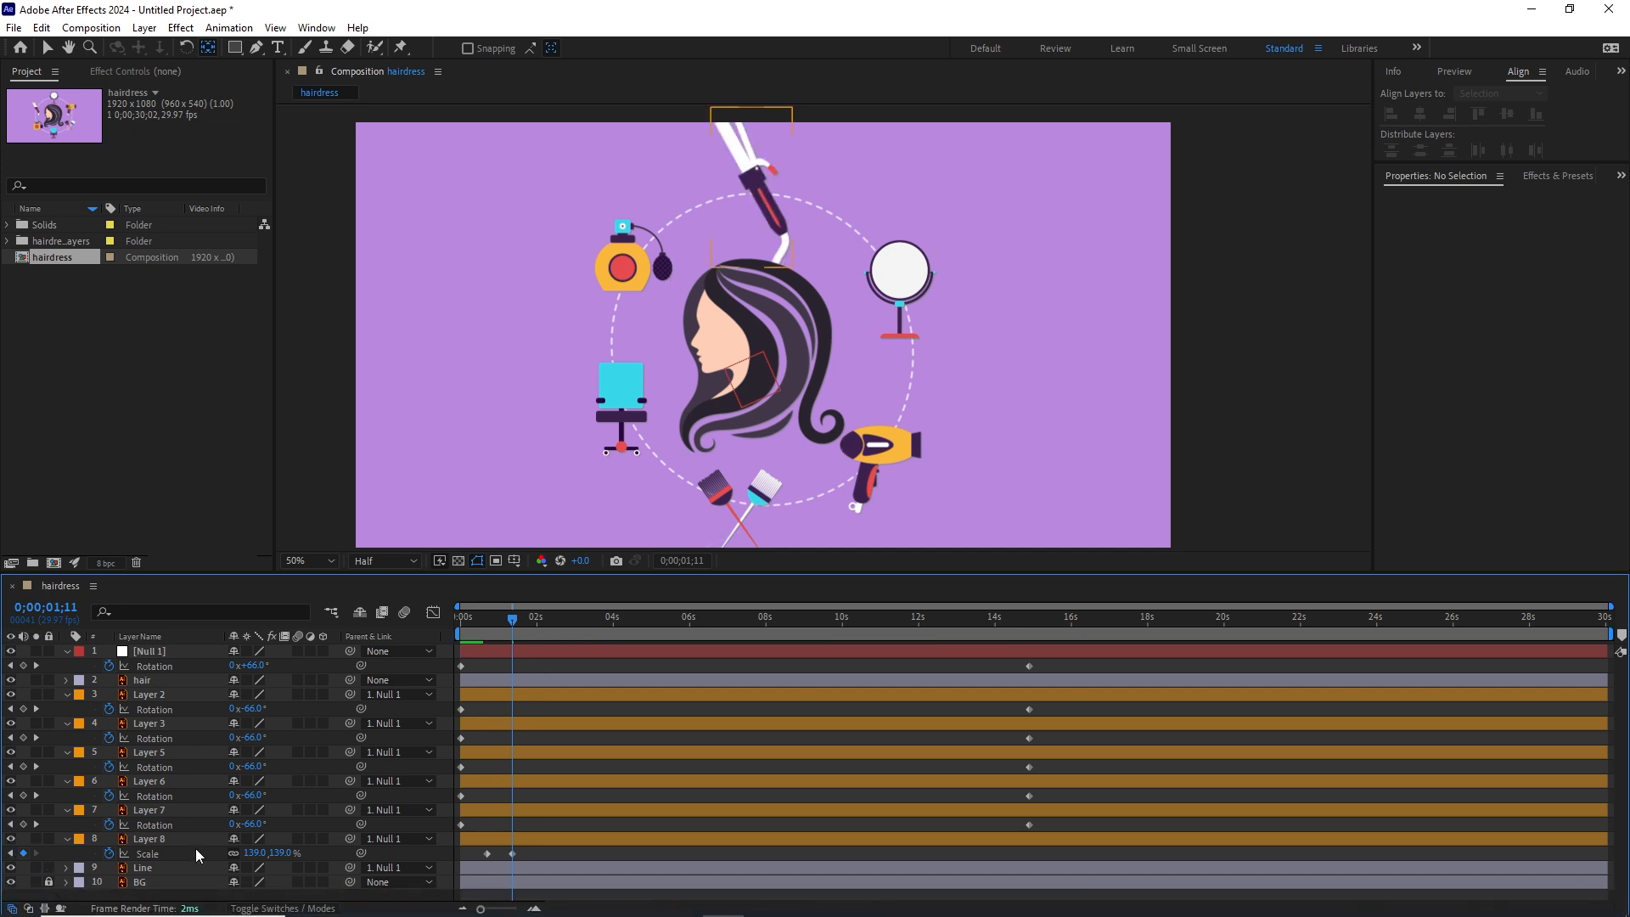
pyautogui.moveTo(513, 628); pyautogui.dragTo(483, 628)
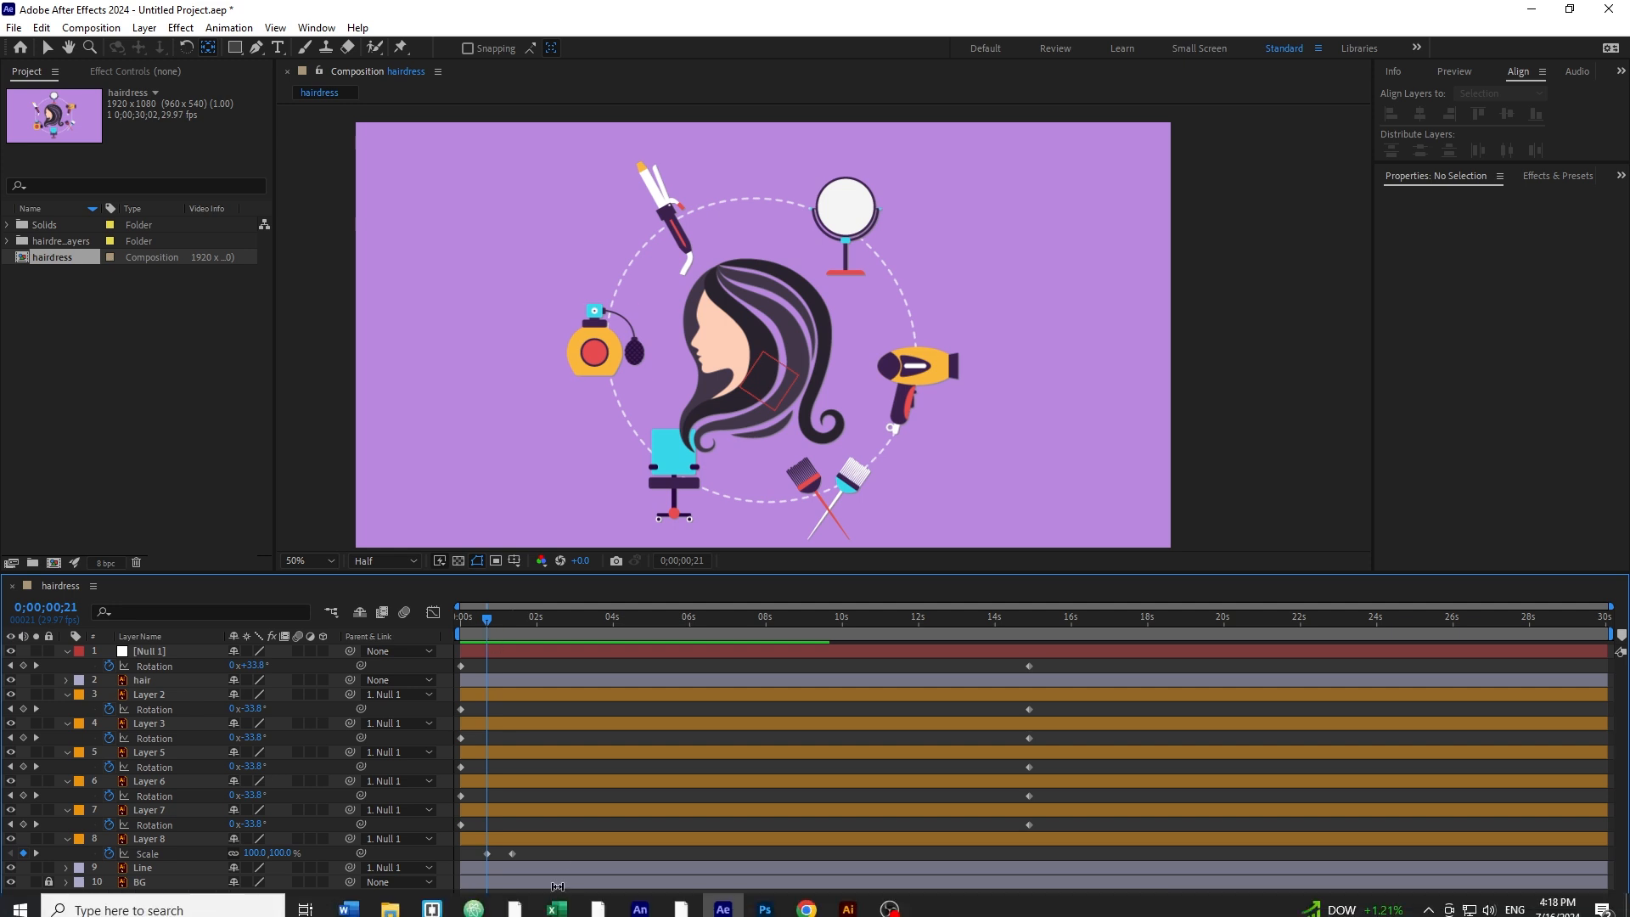
pyautogui.moveTo(531, 851); pyautogui.dragTo(464, 861)
pyautogui.press('Delete')
pyautogui.moveTo(485, 617); pyautogui.dragTo(432, 618)
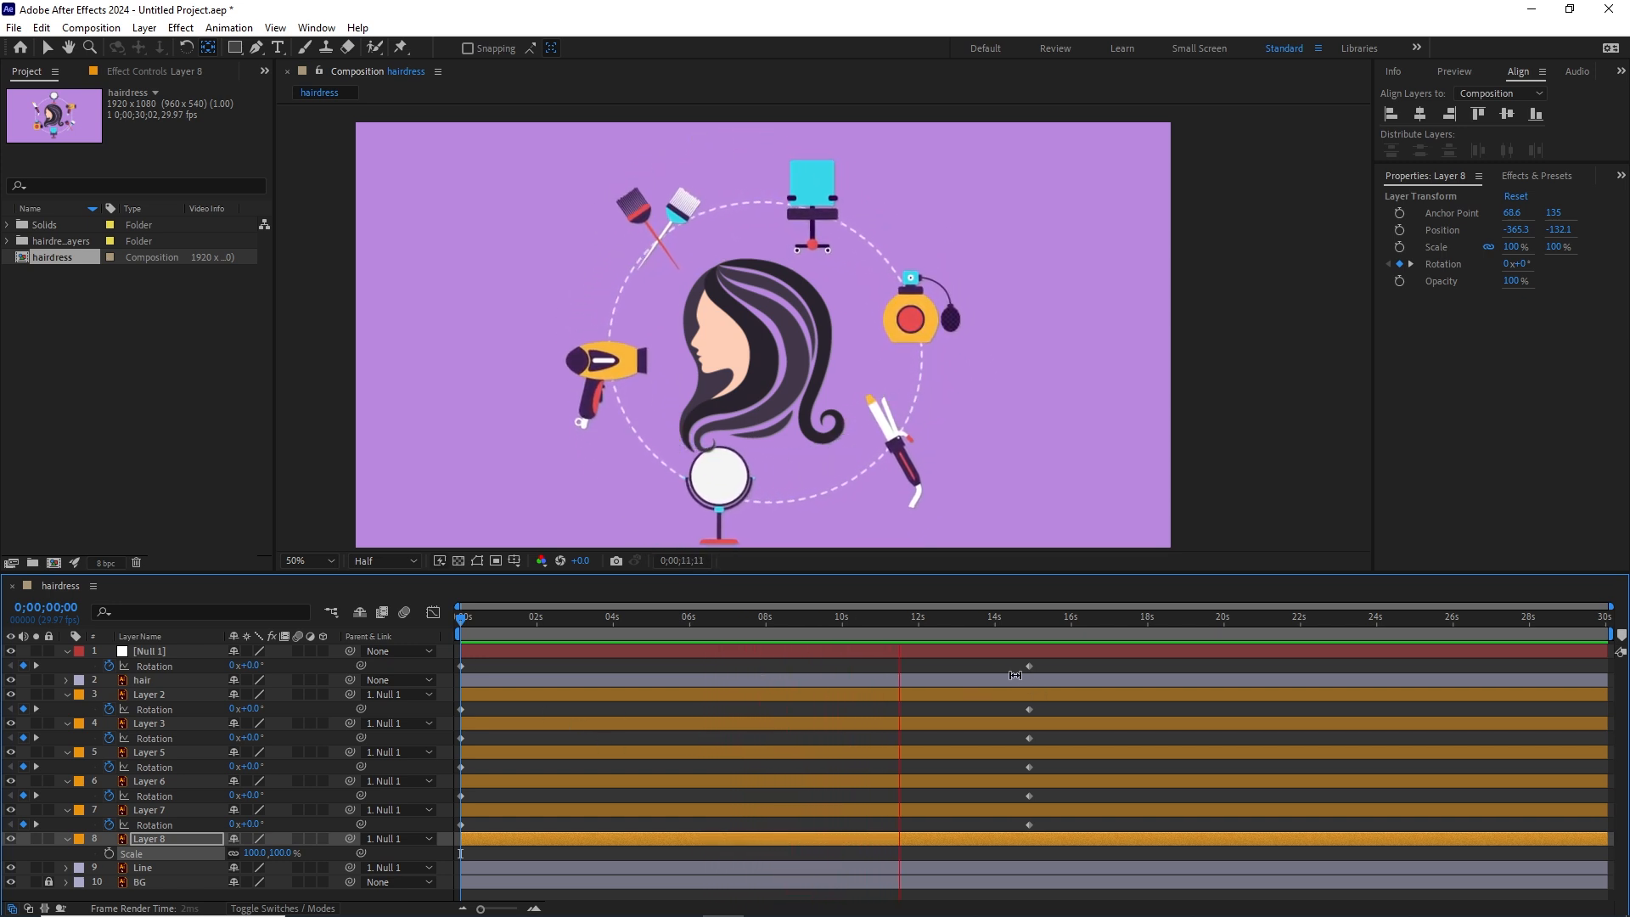
# Try adjusting the work area's end by hand around the final rotation keyframes at 0;00;14;27.
pyautogui.moveTo(971, 623); pyautogui.dragTo(1030, 629)
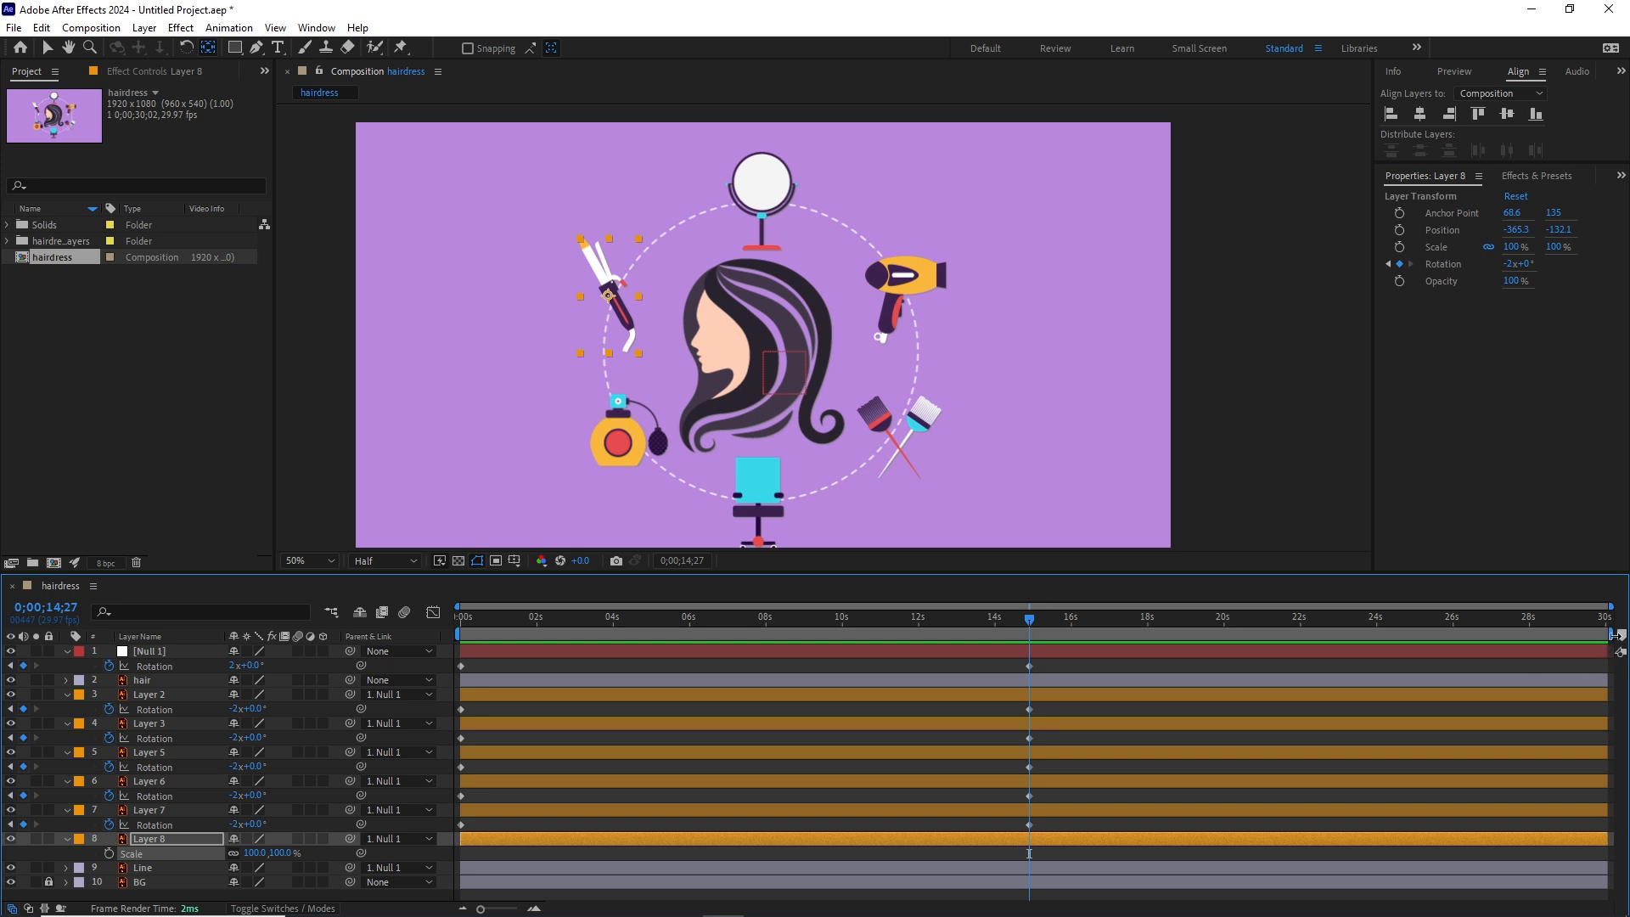
pyautogui.moveTo(1603, 641)
pyautogui.mouseDown()
pyautogui.moveTo(1457, 653)
pyautogui.moveTo(1611, 634)
pyautogui.mouseUp()
pyautogui.moveTo(489, 913)
pyautogui.mouseDown()
pyautogui.moveTo(535, 911)
pyautogui.moveTo(479, 911)
pyautogui.mouseUp()
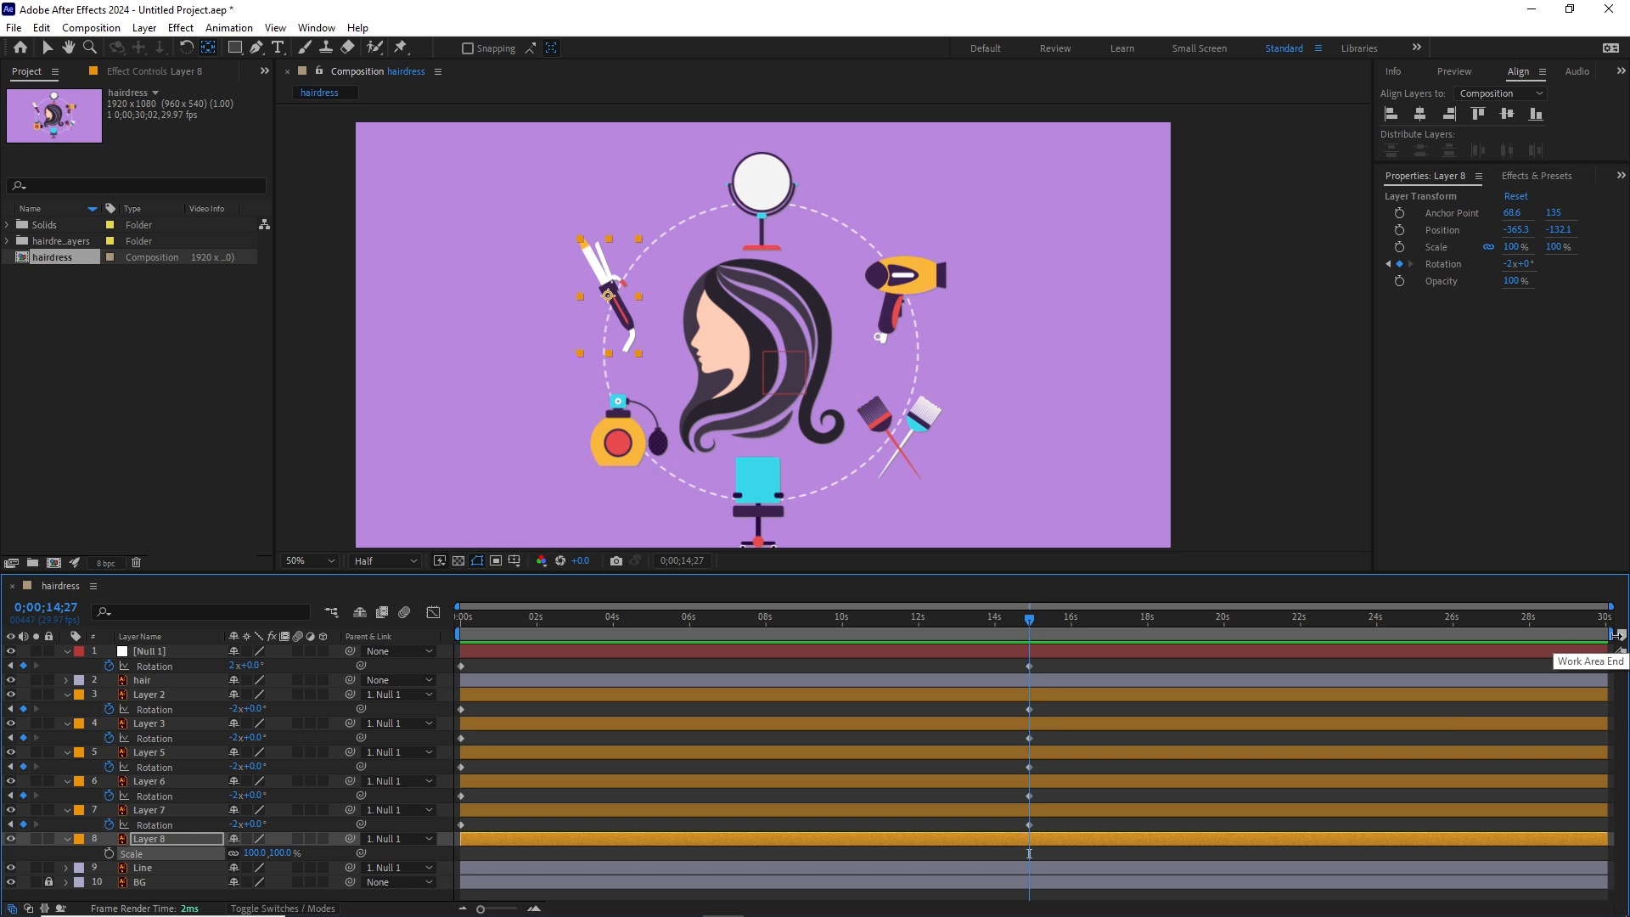
pyautogui.moveTo(1611, 633); pyautogui.dragTo(1038, 636)
pyautogui.rightClick(1148, 660)
pyautogui.click(1153, 635)
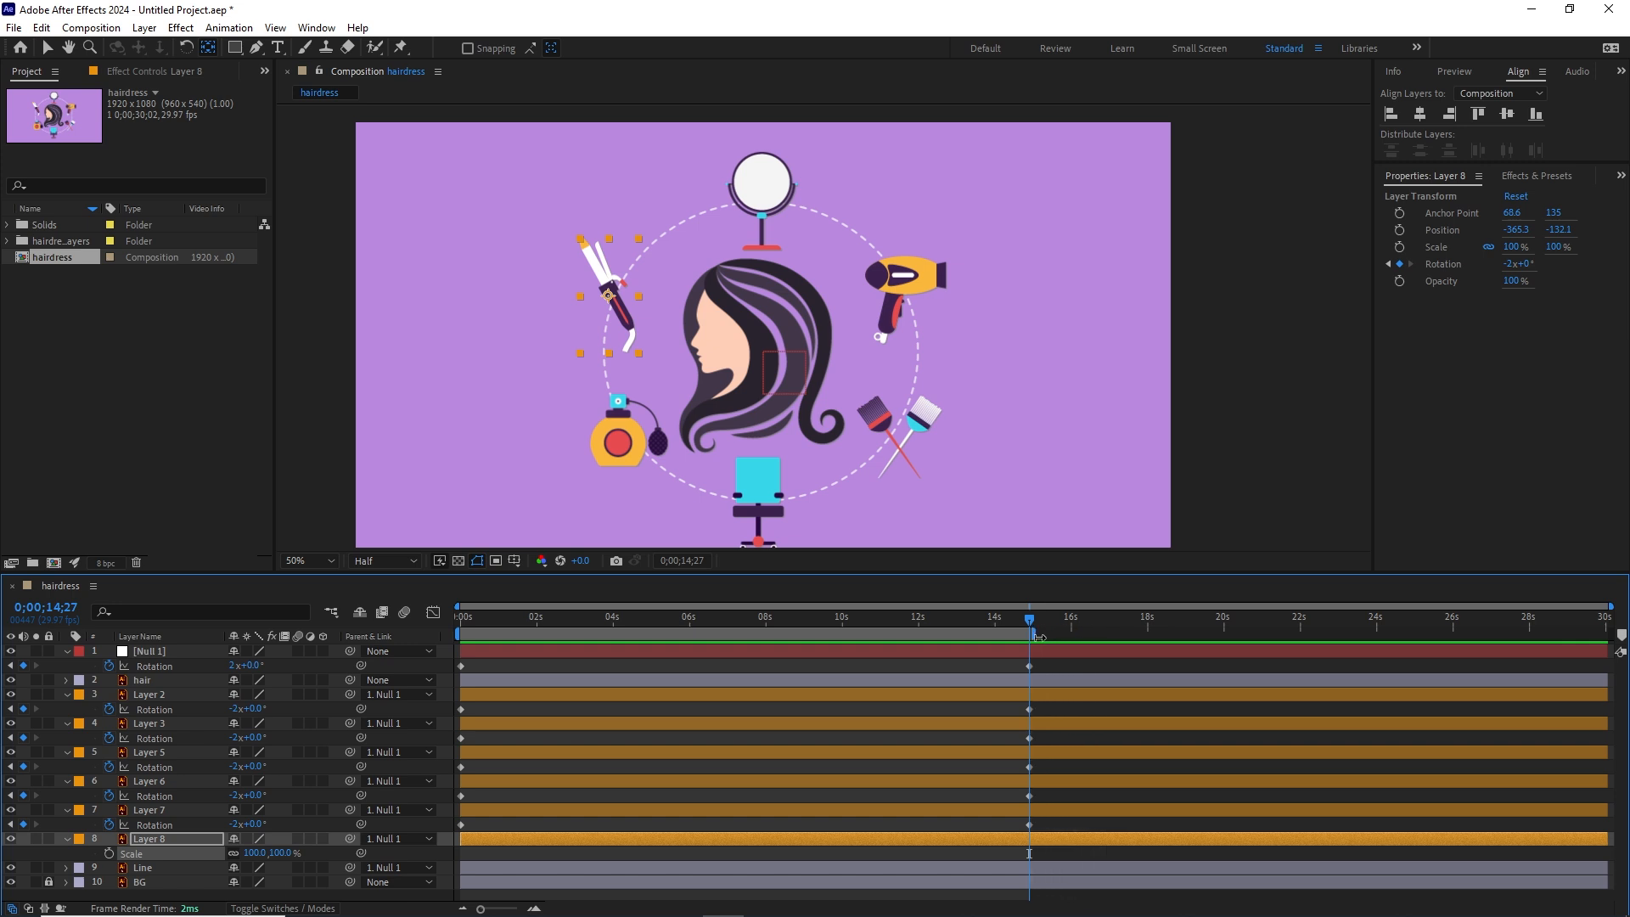
pyautogui.click(1046, 635)
pyautogui.moveTo(1043, 637); pyautogui.dragTo(1374, 644)
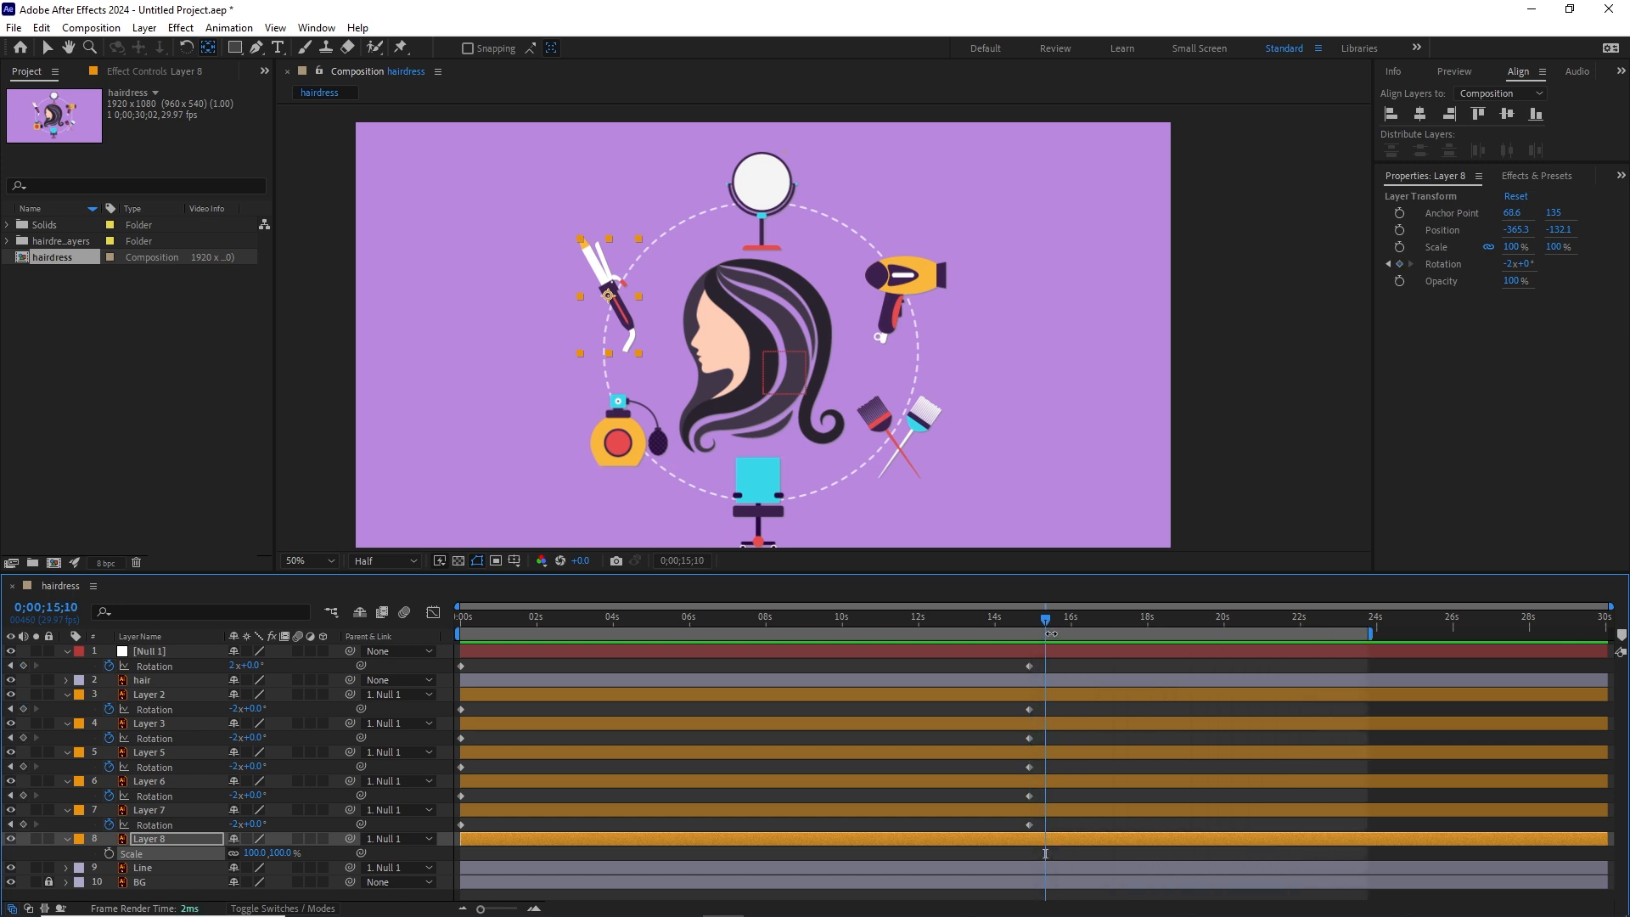
# End the work area at 0;00;14;27, trim the composition to it, and return to the first frame.
pyautogui.moveTo(1046, 620)
pyautogui.mouseDown()
pyautogui.moveTo(1068, 625)
pyautogui.moveTo(1033, 629)
pyautogui.mouseUp()
pyautogui.press('n')
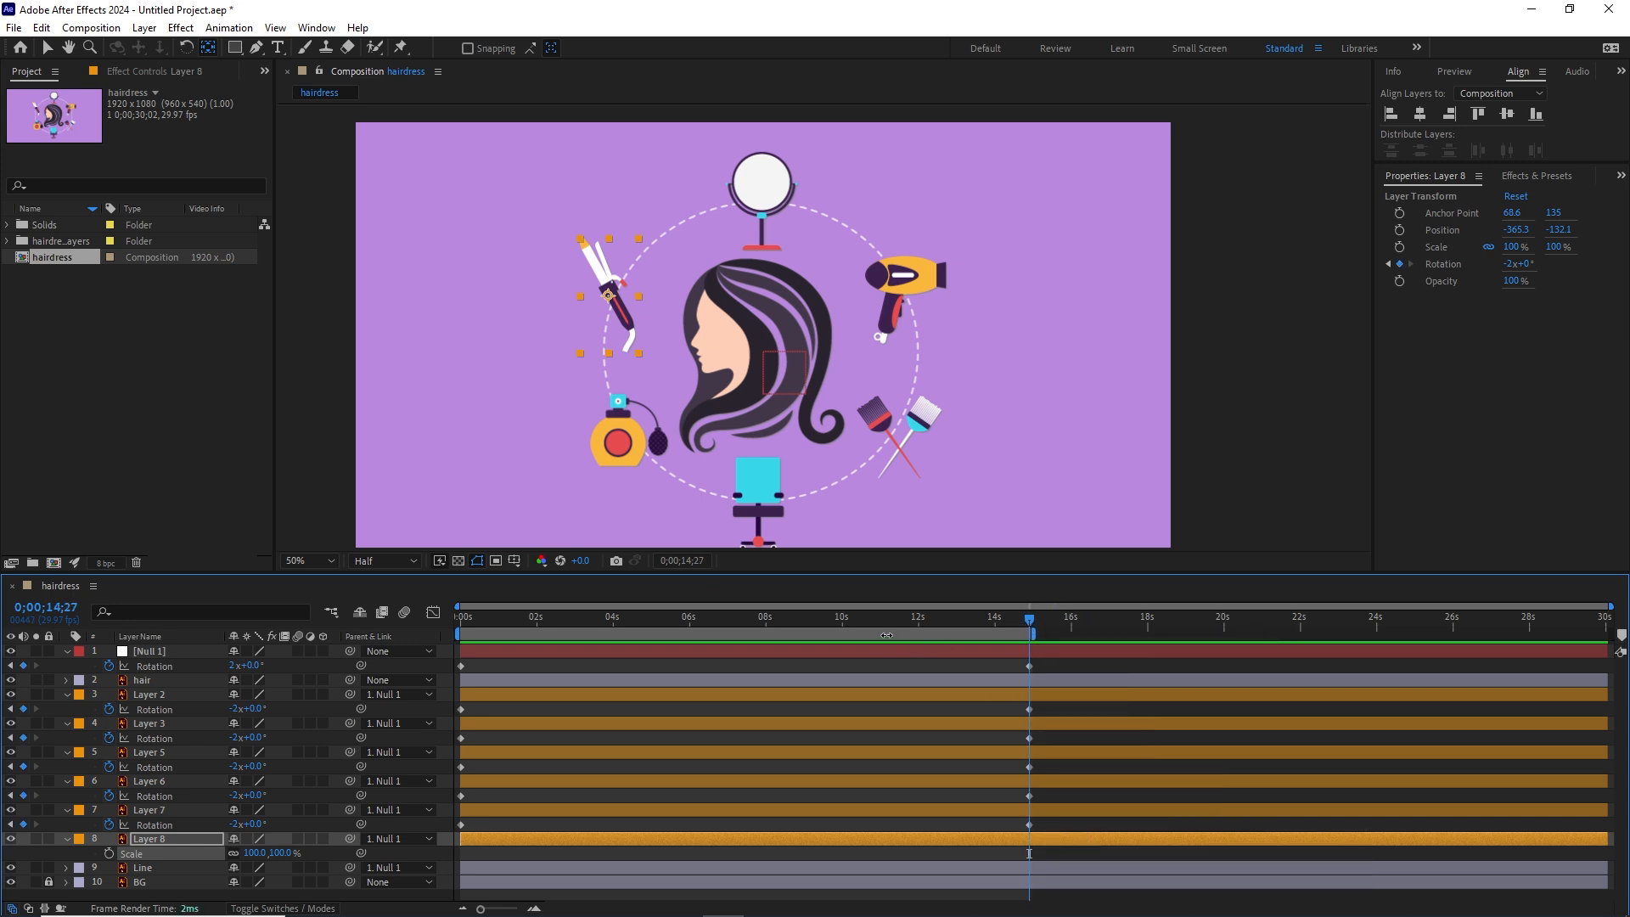
pyautogui.rightClick(887, 634)
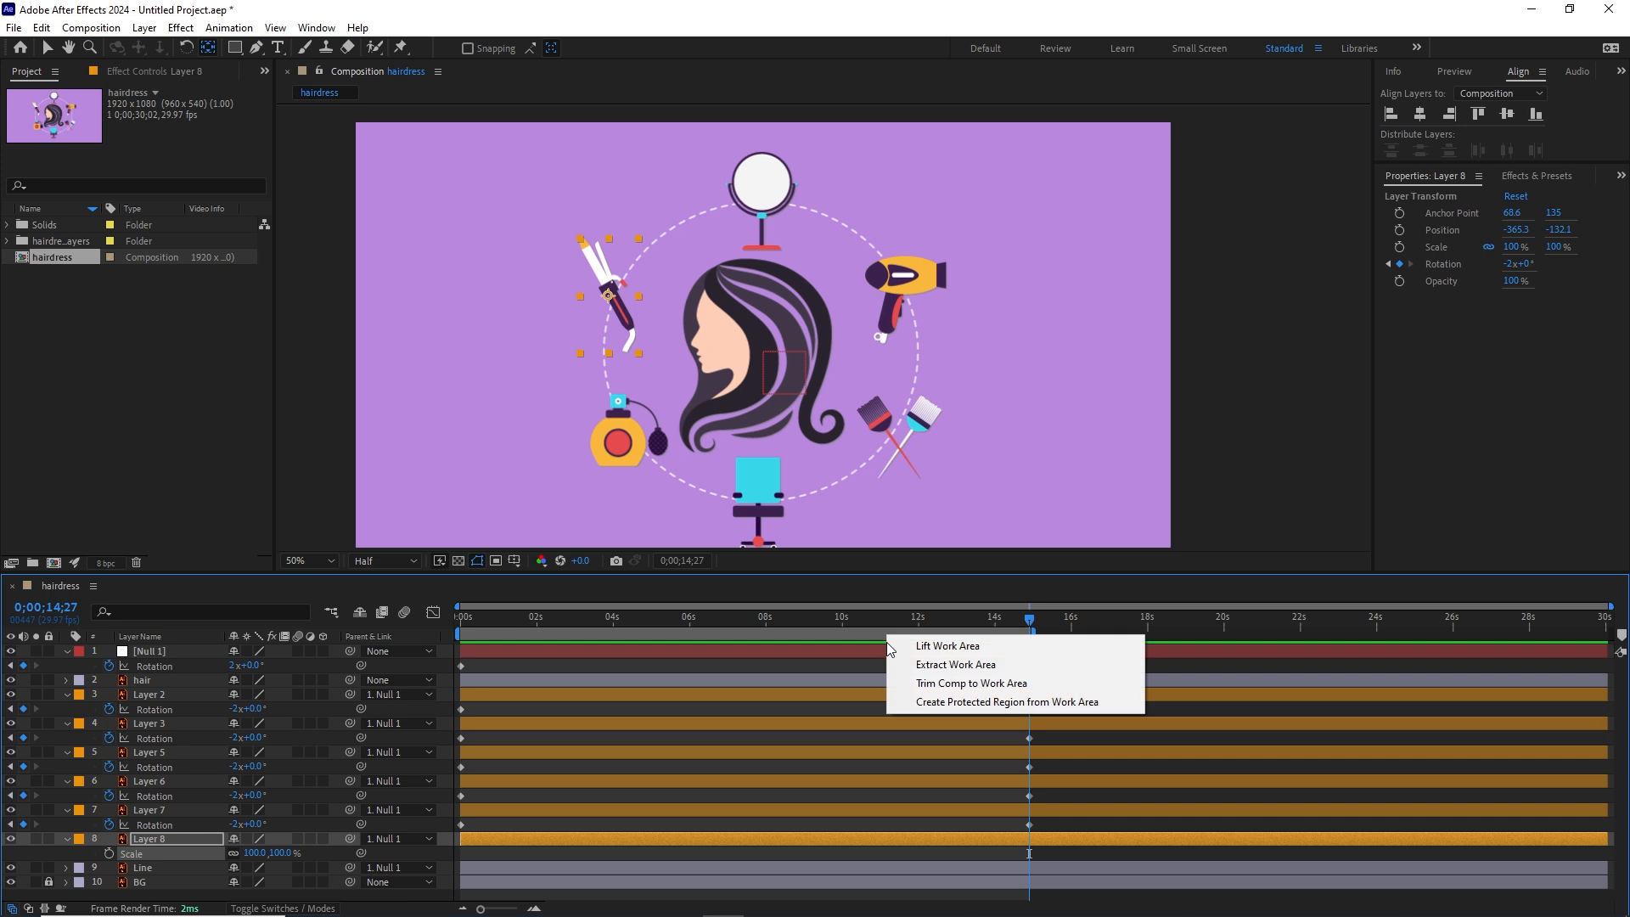
pyautogui.click(962, 684)
pyautogui.click(593, 620)
pyautogui.moveTo(547, 623); pyautogui.dragTo(415, 624)
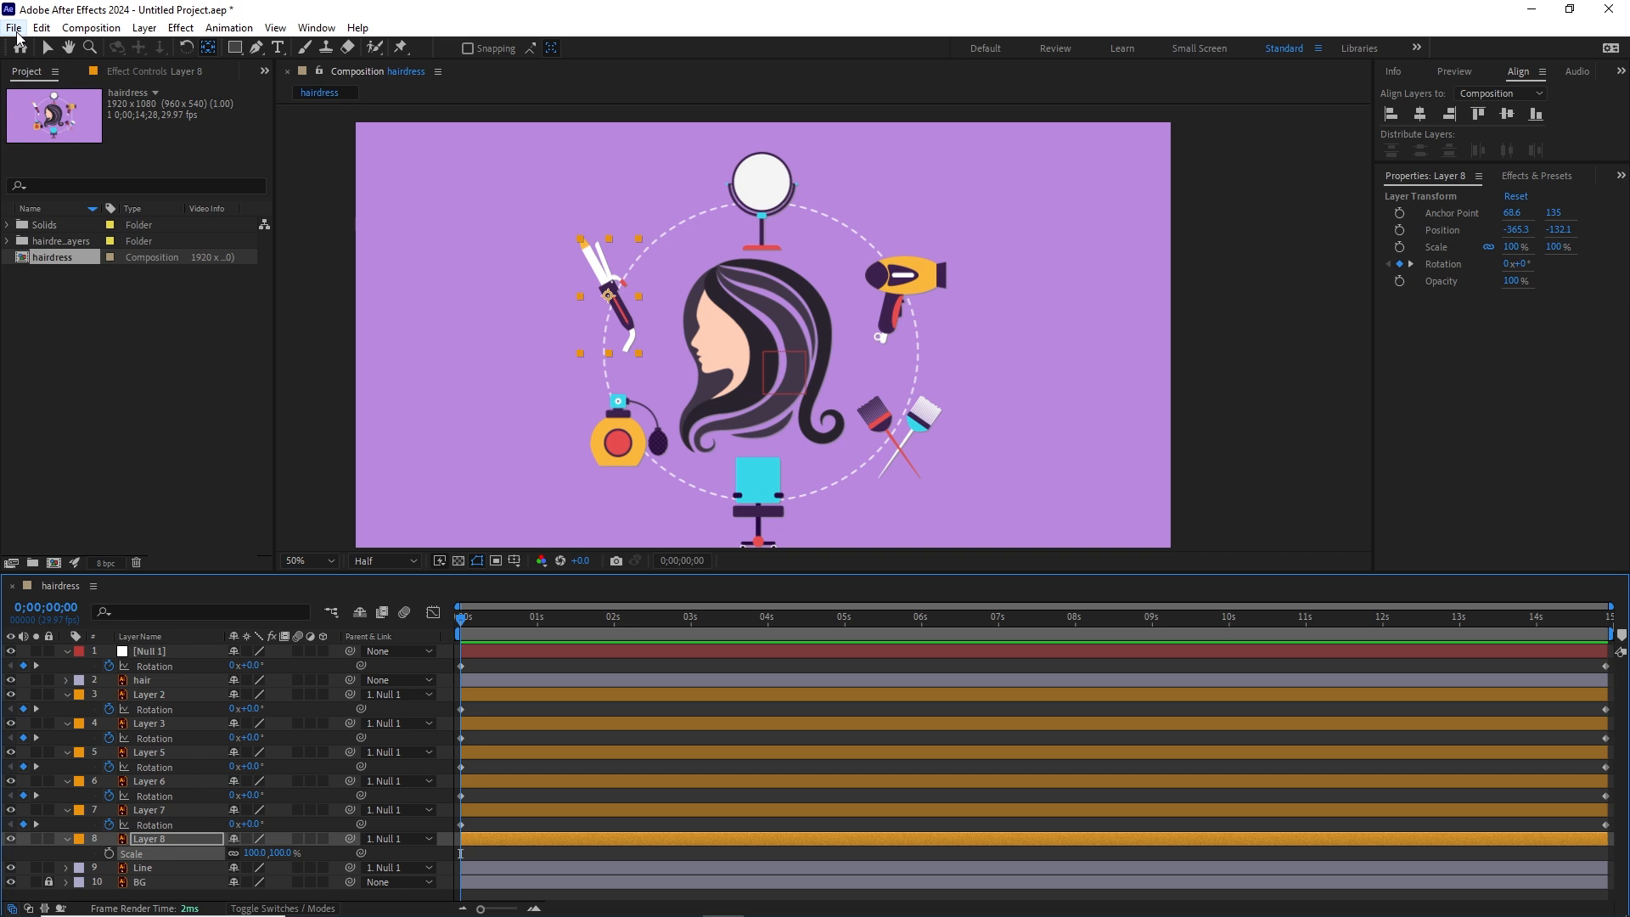
# Export the hairdress composition by adding it to the Adobe Media Encoder queue.
pyautogui.click(13, 32)
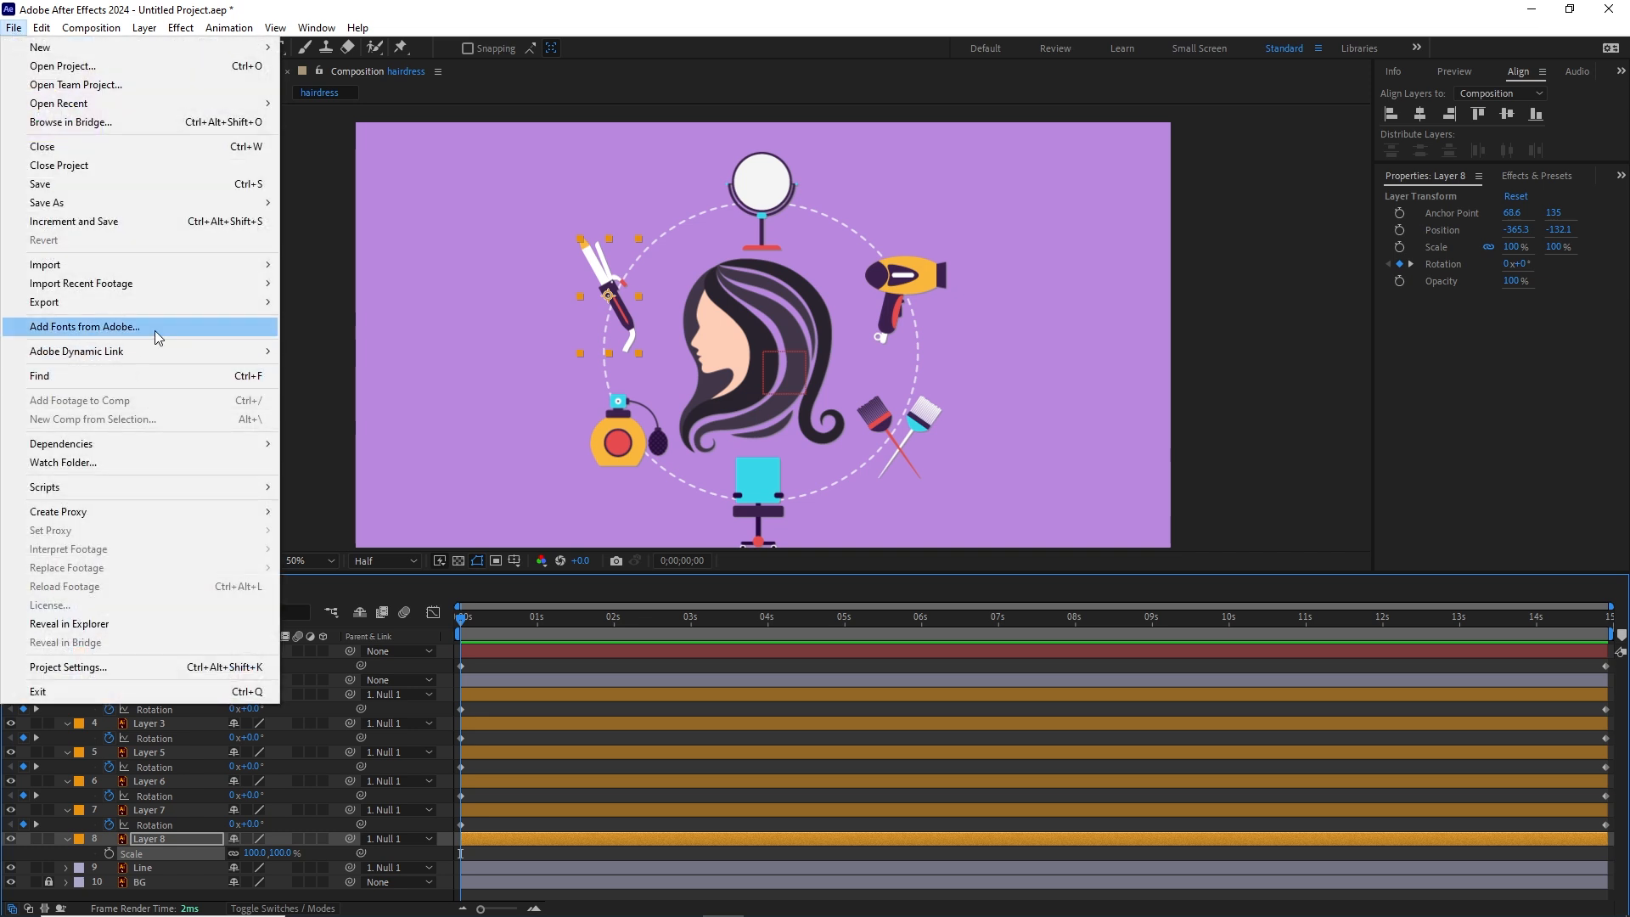
pyautogui.moveTo(195, 302)
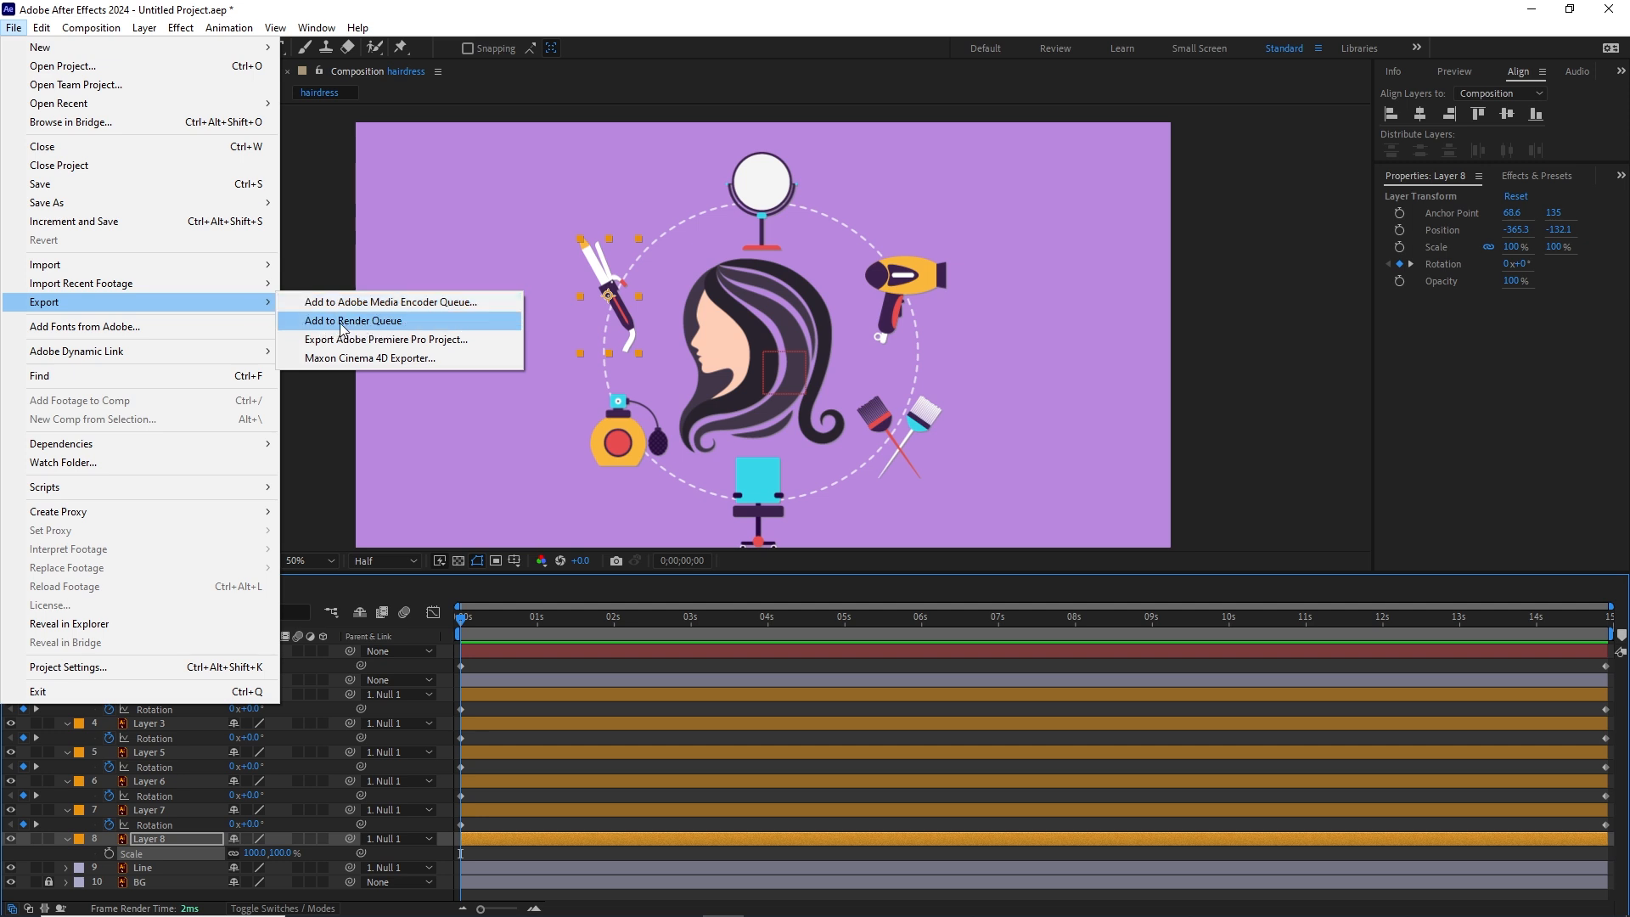
pyautogui.click(406, 304)
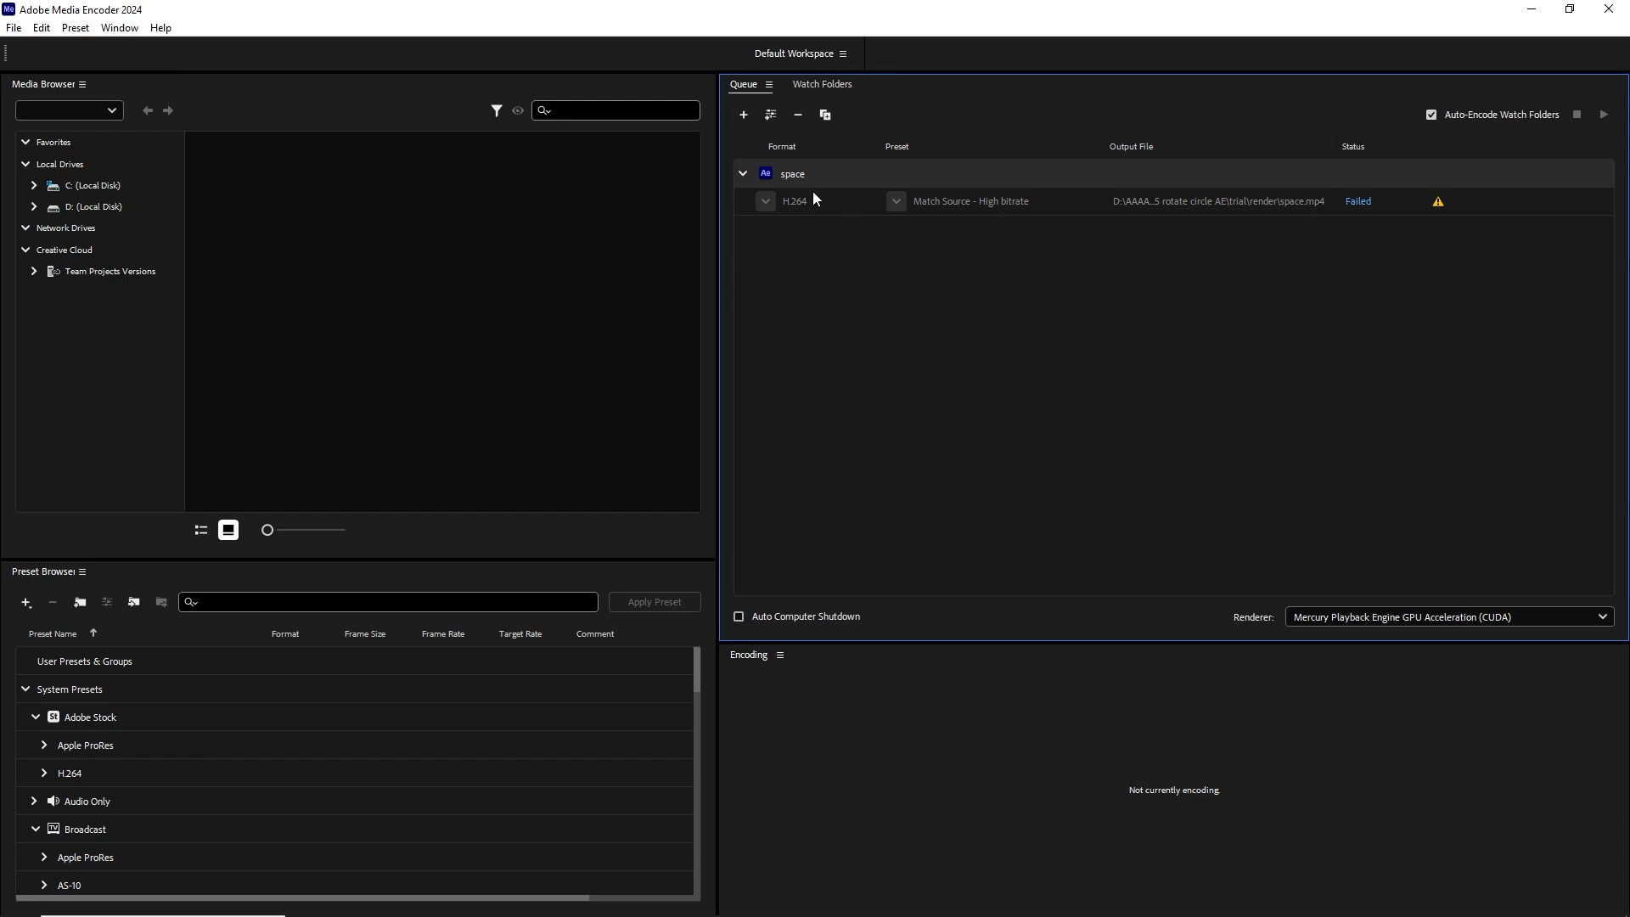
# Remove the old space job from the encoding queue and keep H.264 as the hairdress job's format.
pyautogui.rightClick(795, 176)
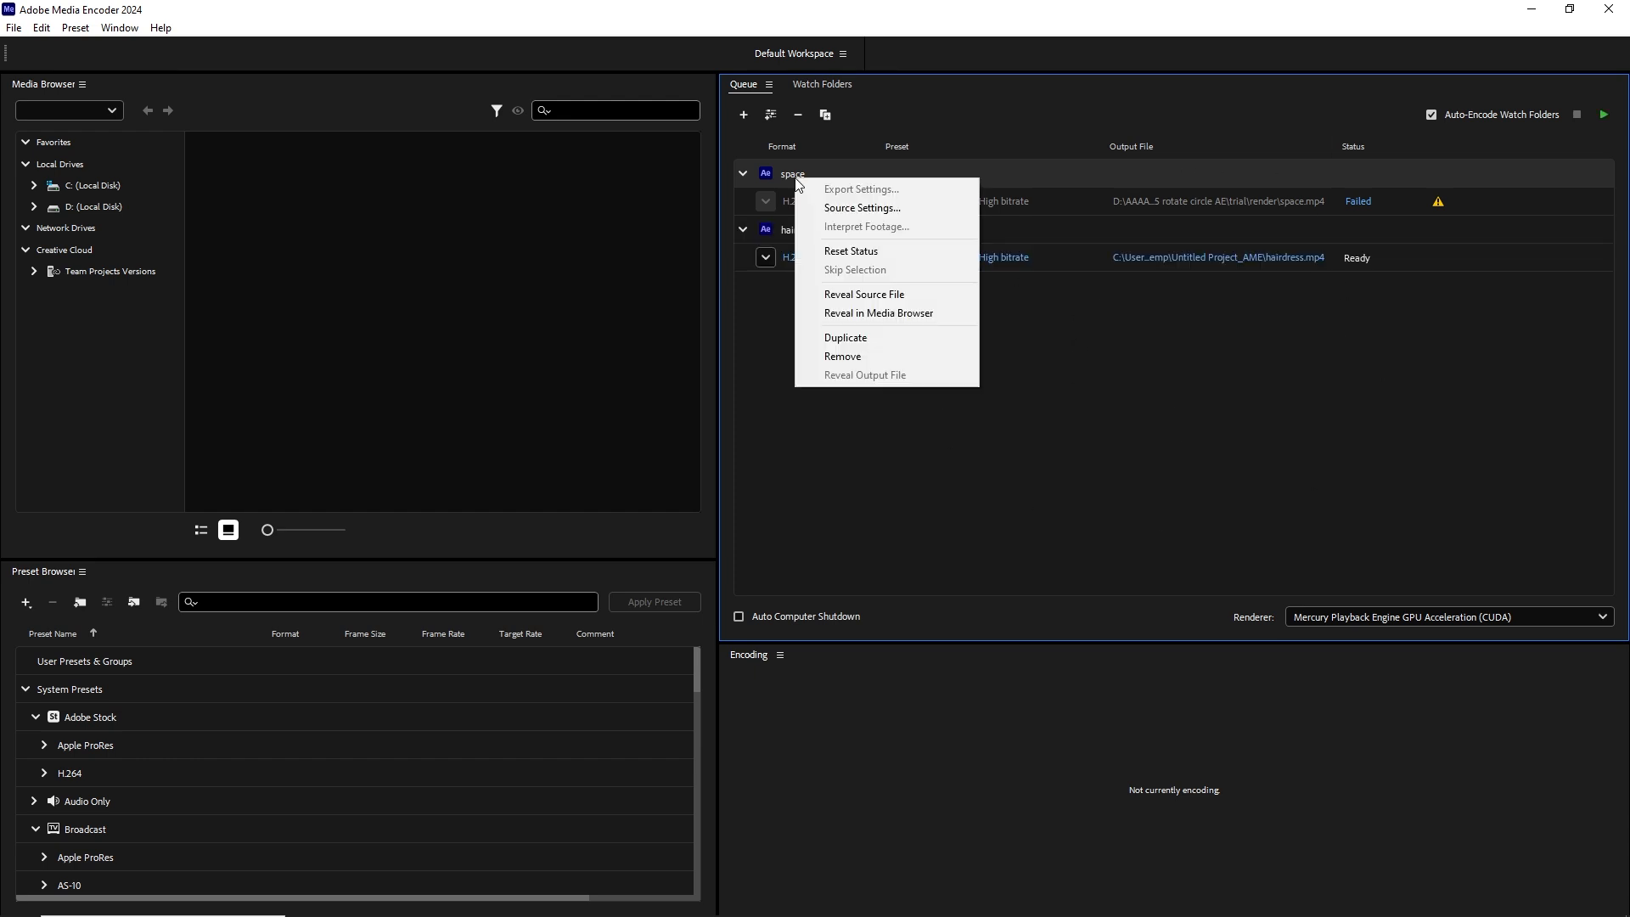
pyautogui.click(879, 356)
pyautogui.click(915, 560)
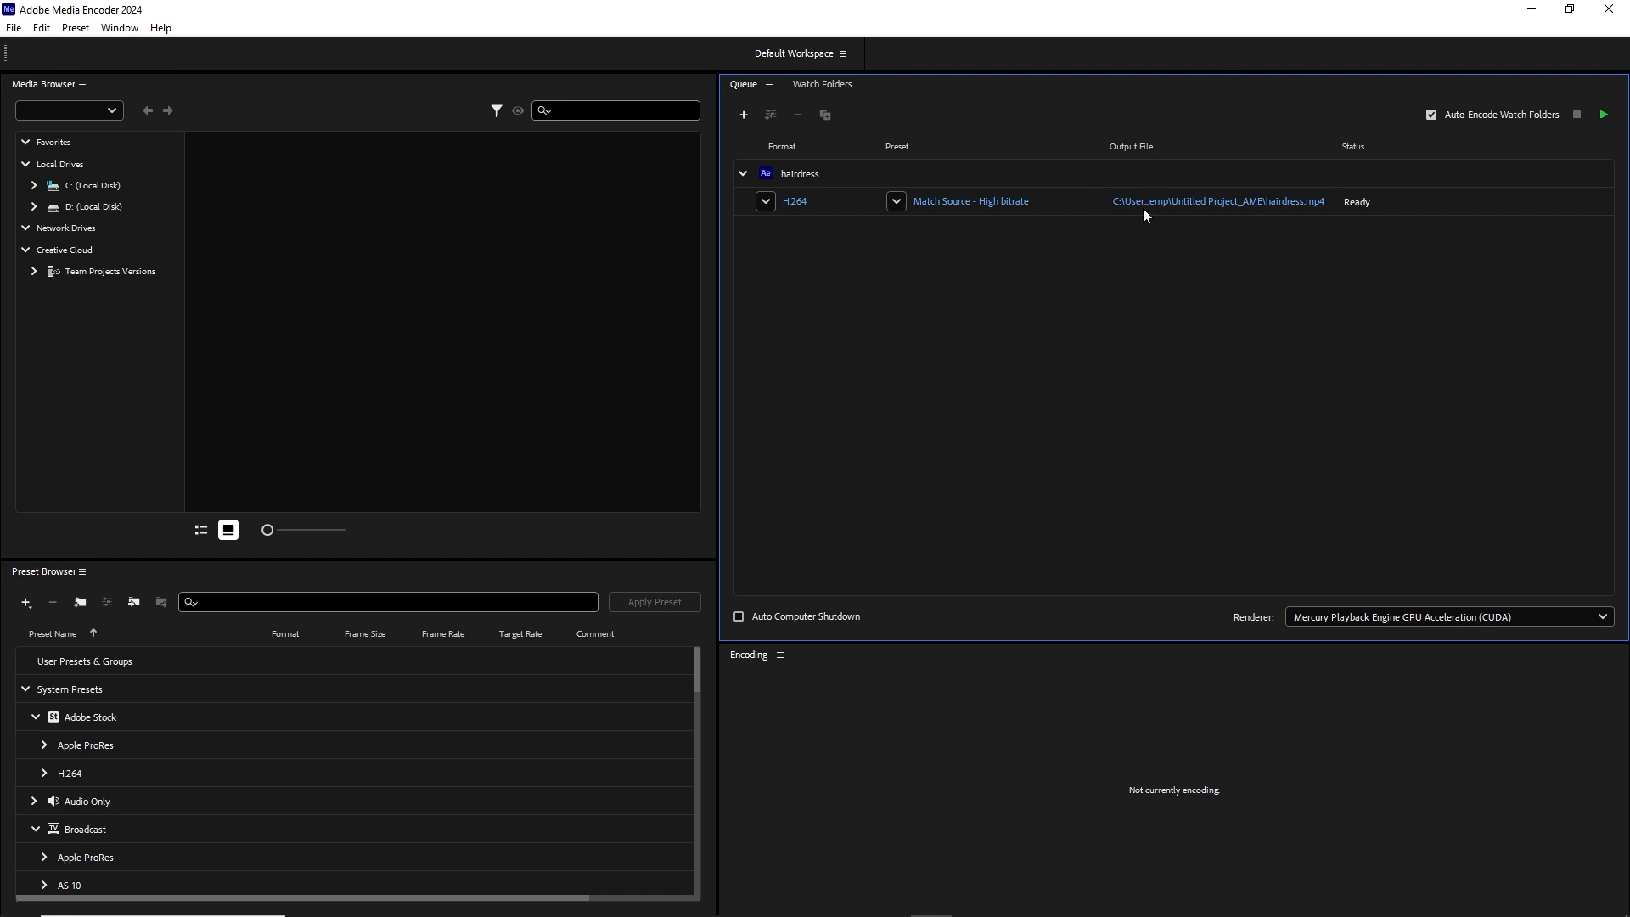
pyautogui.click(766, 201)
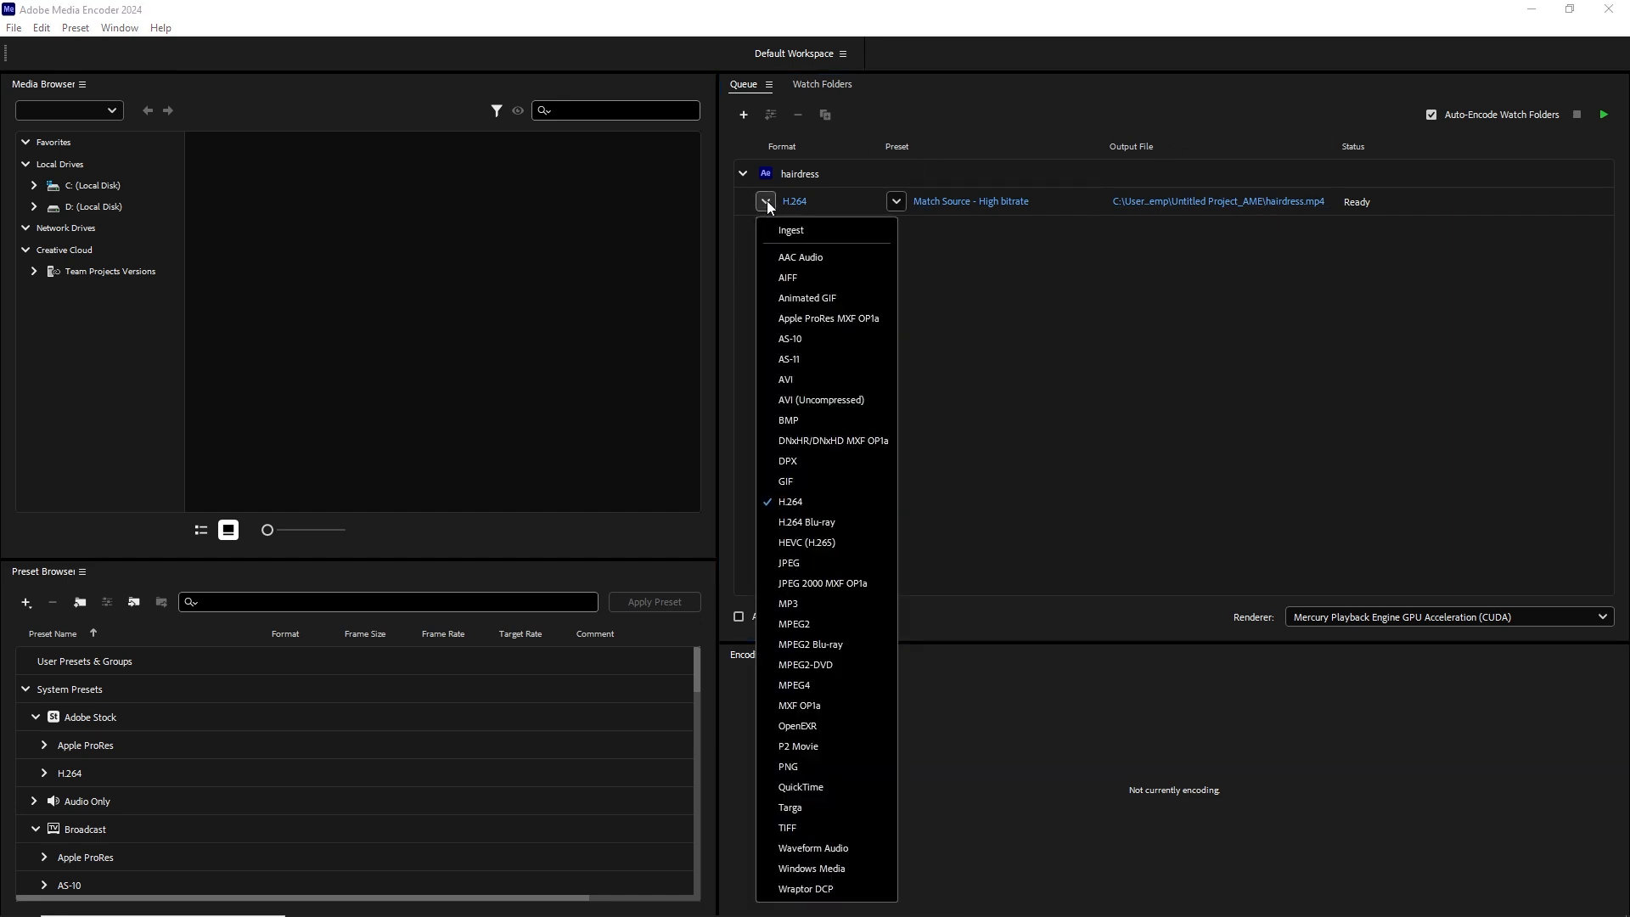
pyautogui.click(798, 502)
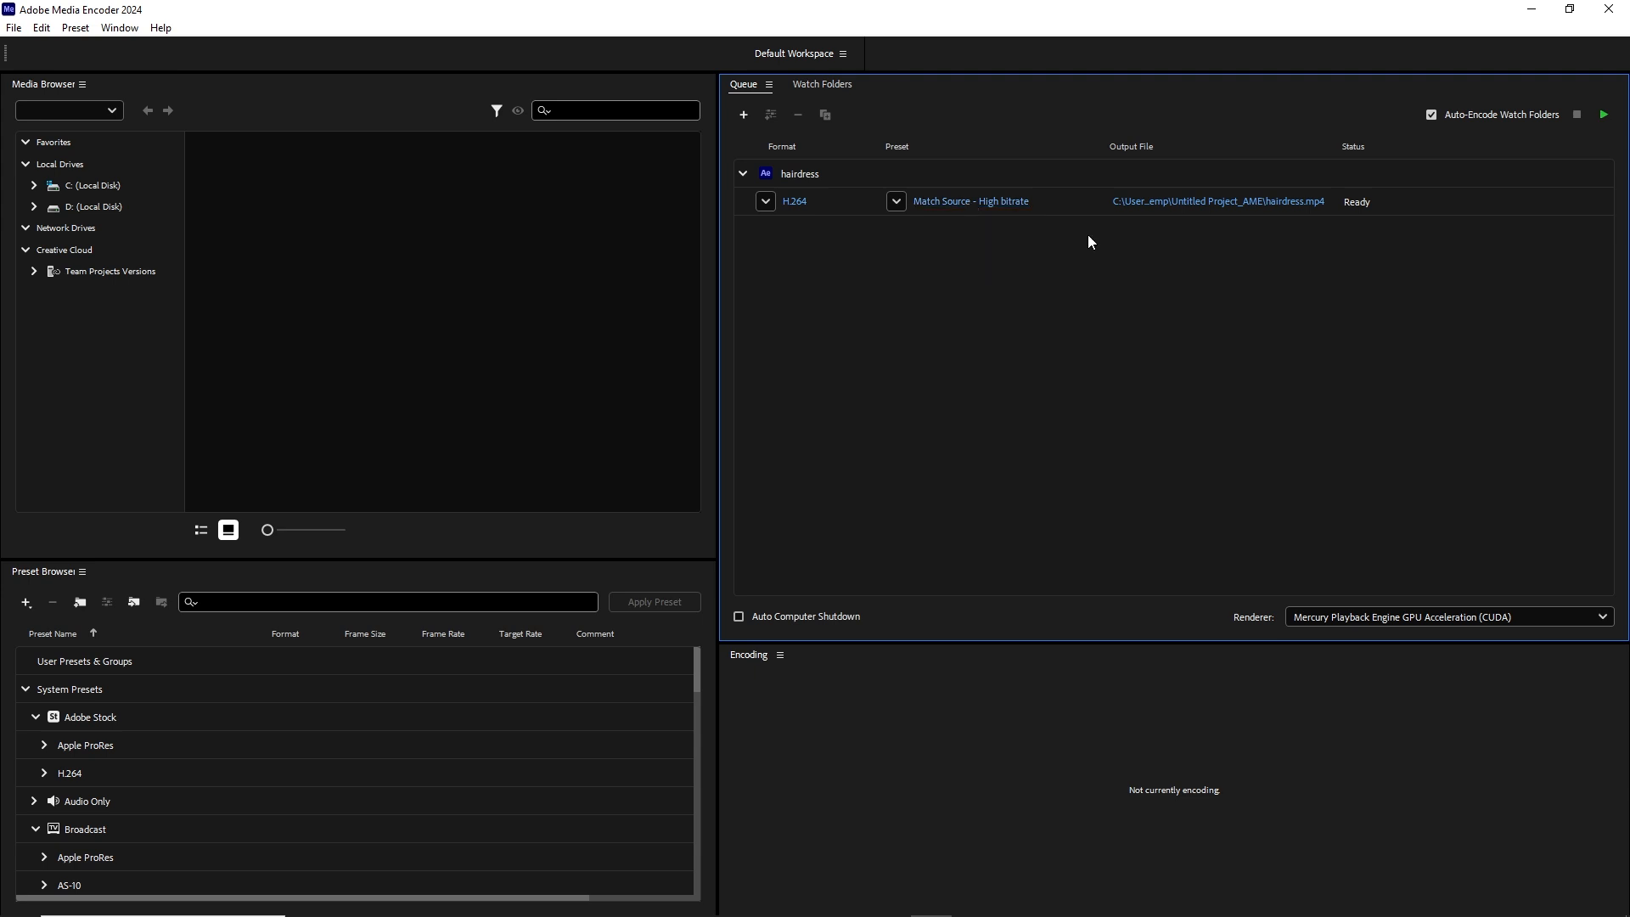
# For the output location, browse drive D to the tutorial folder in Tutorials Record's 85 rotate circle AE folder.
pyautogui.click(1216, 205)
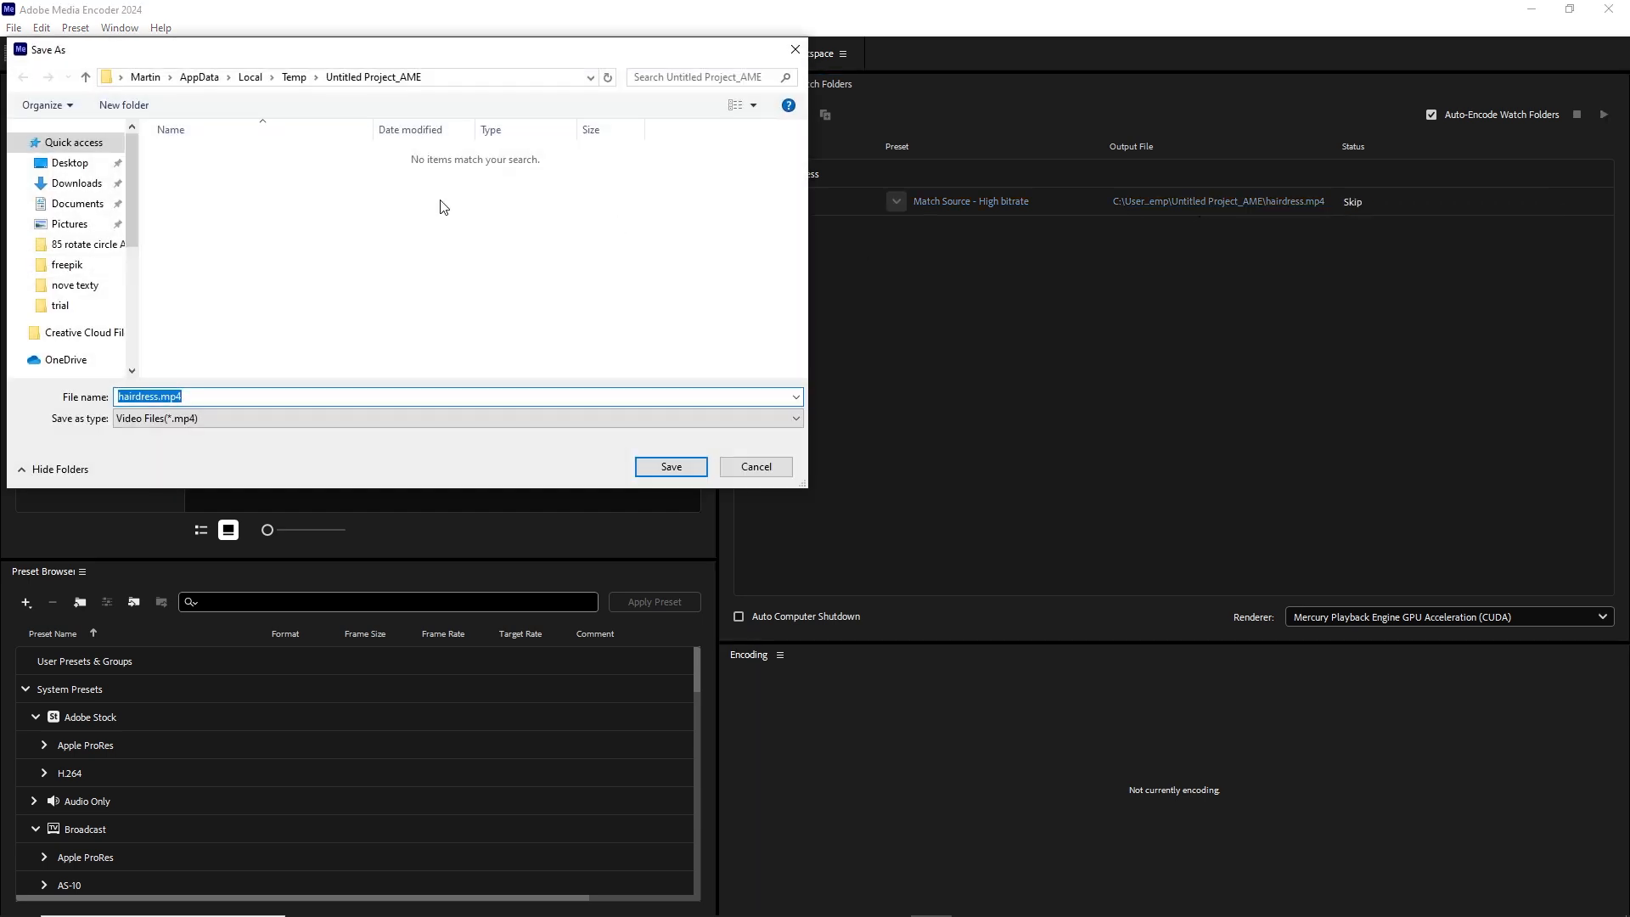
pyautogui.moveTo(129, 222); pyautogui.dragTo(129, 248)
pyautogui.click(56, 312)
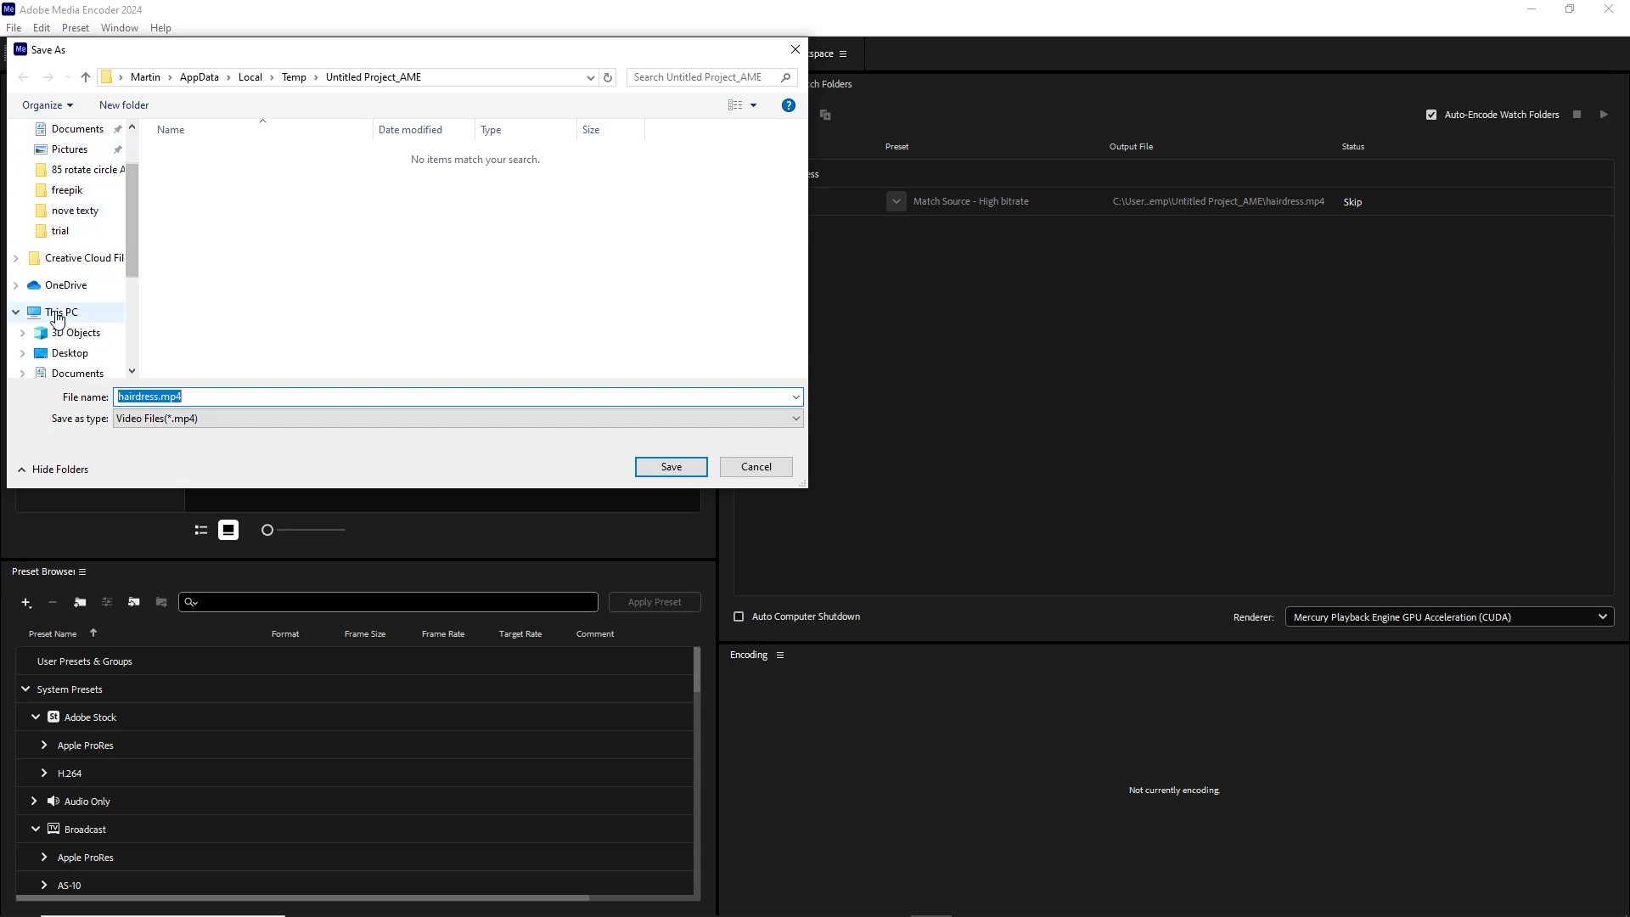
pyautogui.scroll(-3, 393, 327)
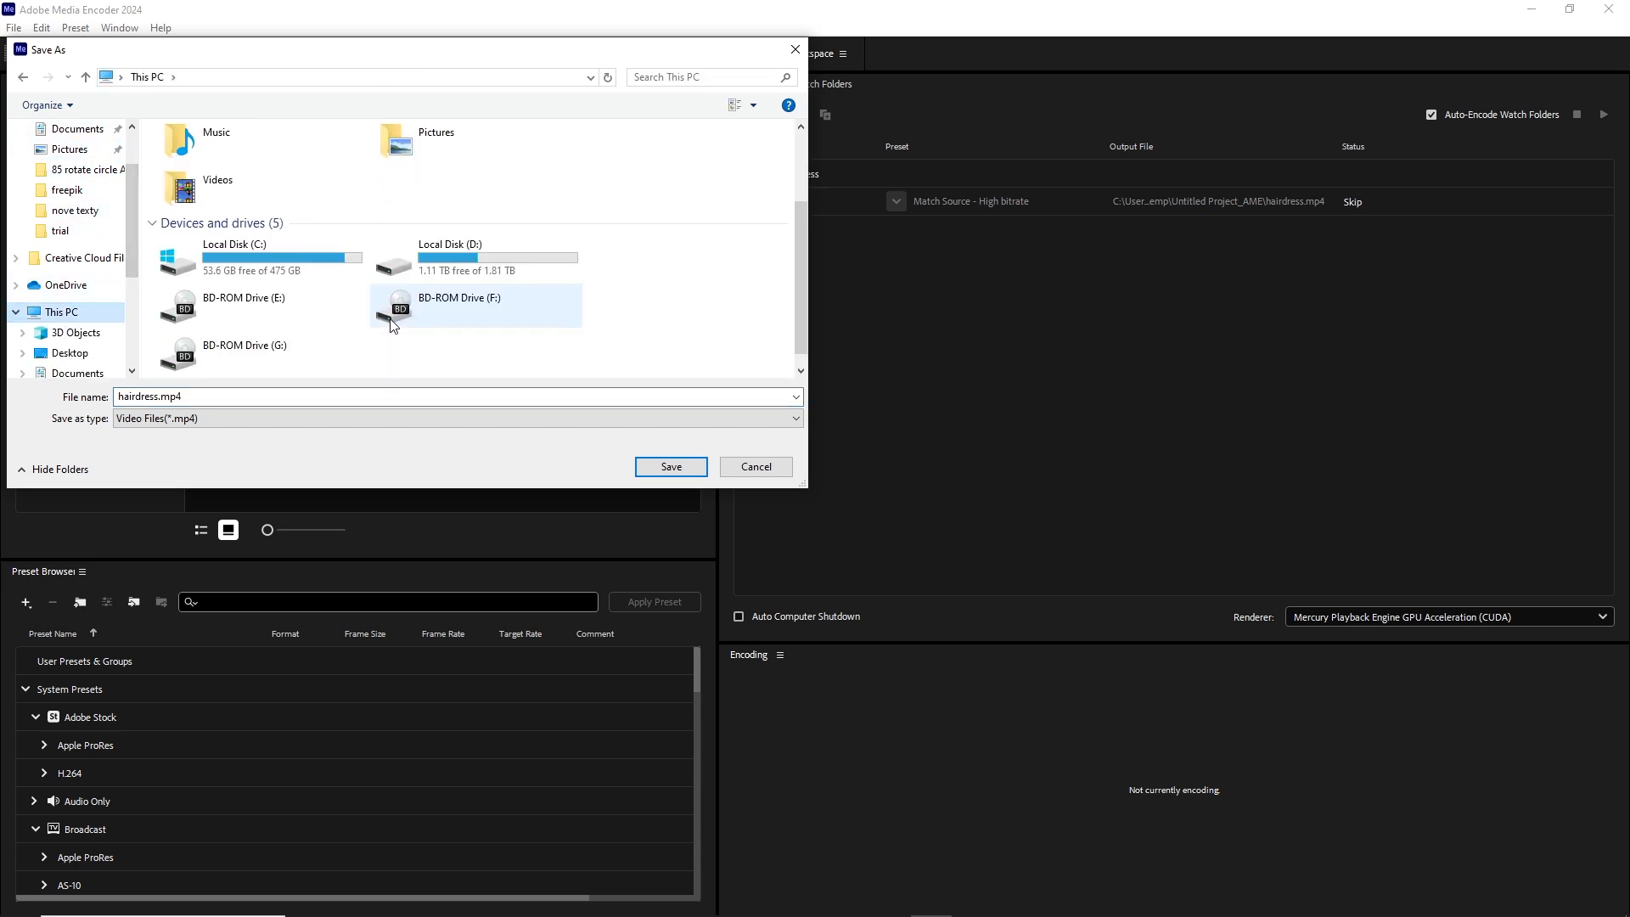
pyautogui.doubleClick(394, 275)
pyautogui.doubleClick(212, 245)
pyautogui.doubleClick(212, 332)
pyautogui.scroll(-8, 262, 262)
pyautogui.scroll(-15, 262, 262)
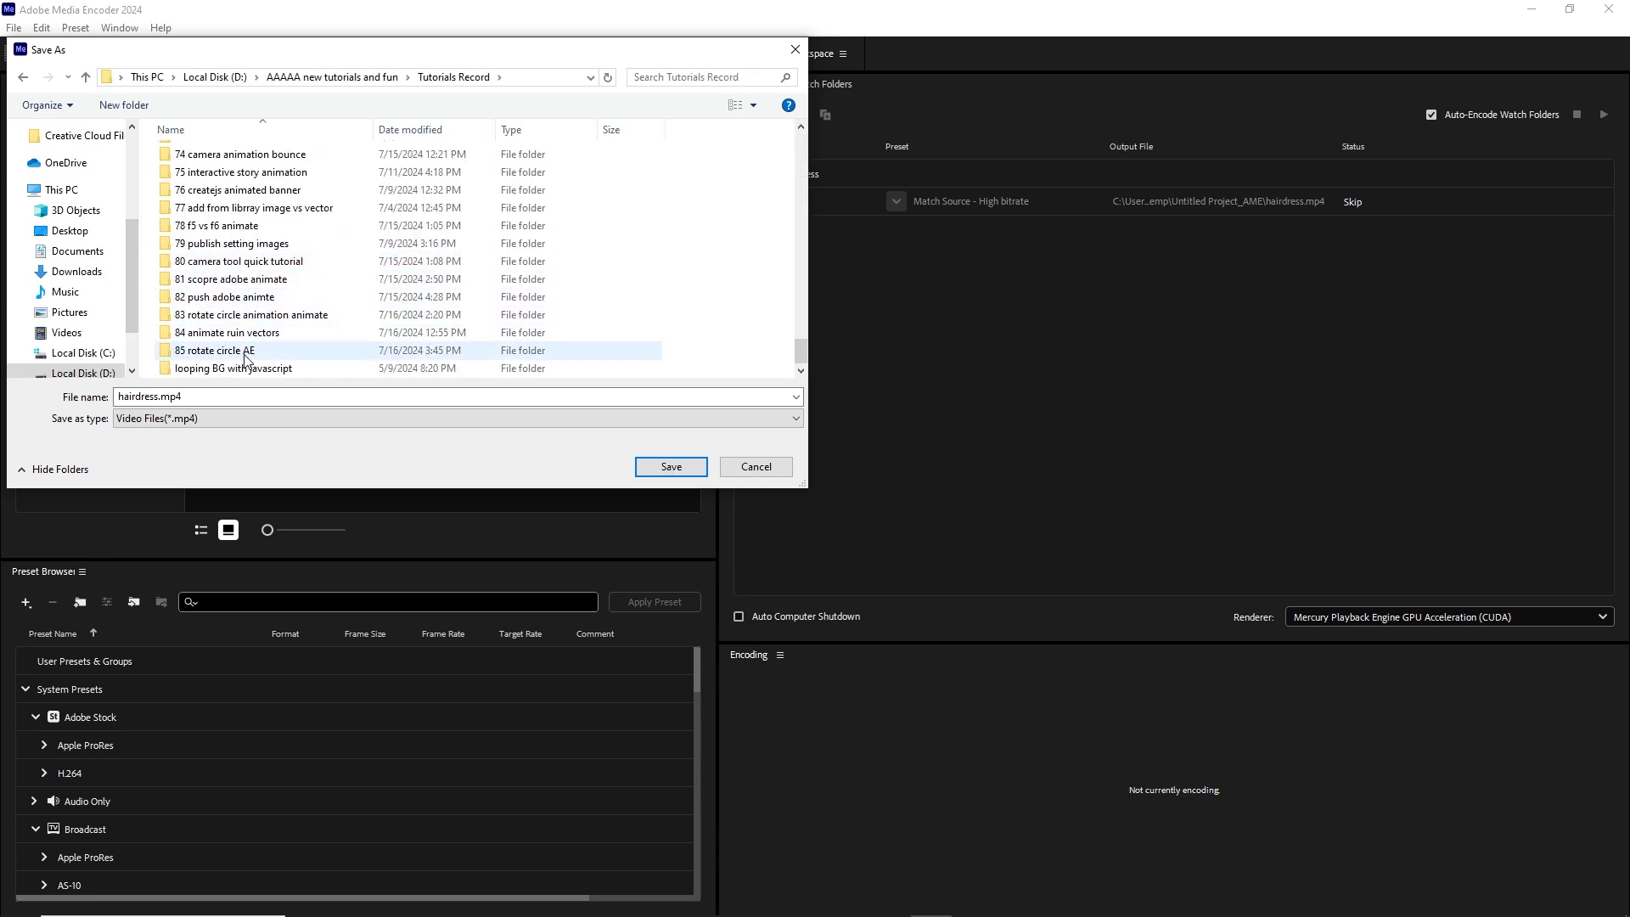
pyautogui.doubleClick(215, 350)
pyautogui.doubleClick(199, 192)
# Create a folder named render inside the tutorial folder.
pyautogui.rightClick(228, 247)
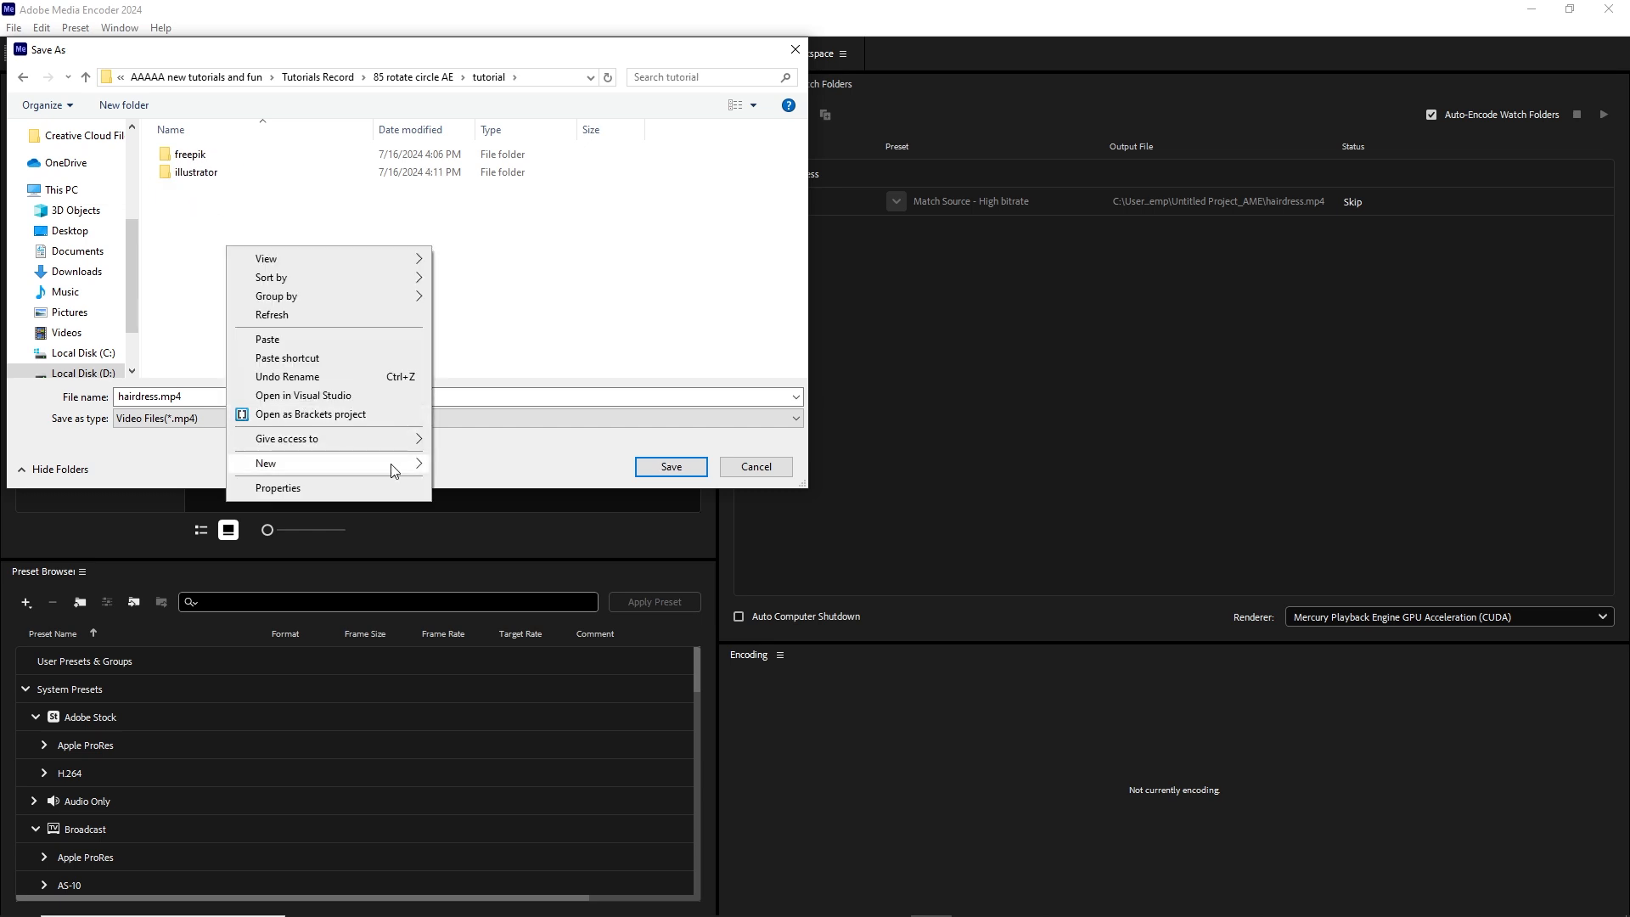
pyautogui.moveTo(397, 464)
pyautogui.click(452, 466)
pyautogui.write('re')
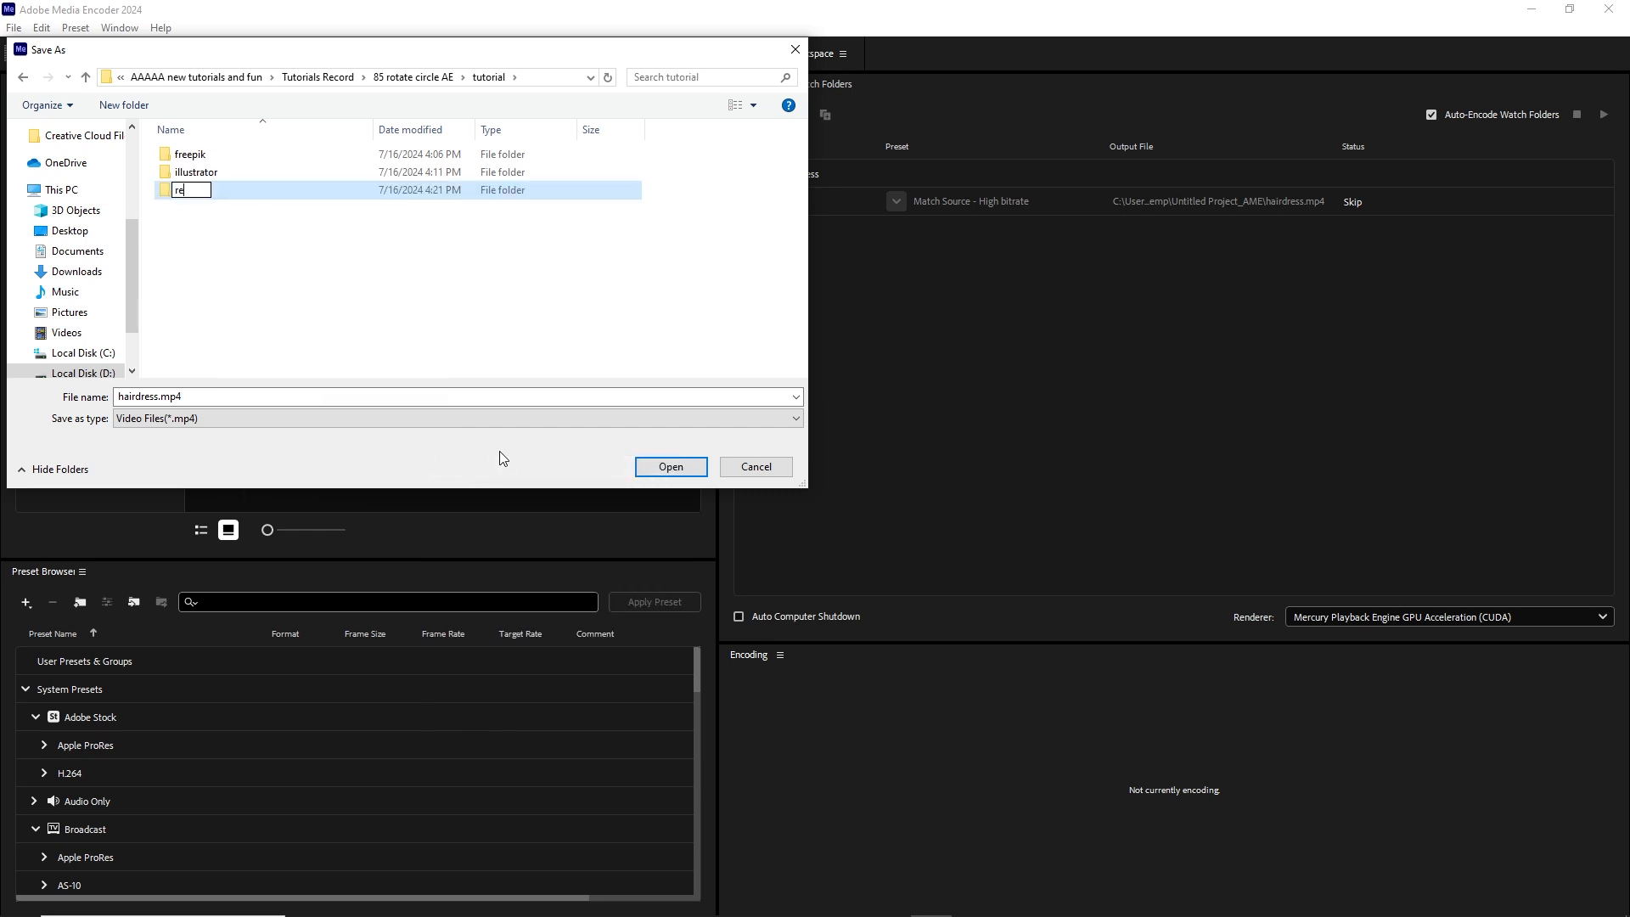
pyautogui.write('nder')
pyautogui.press('Return')
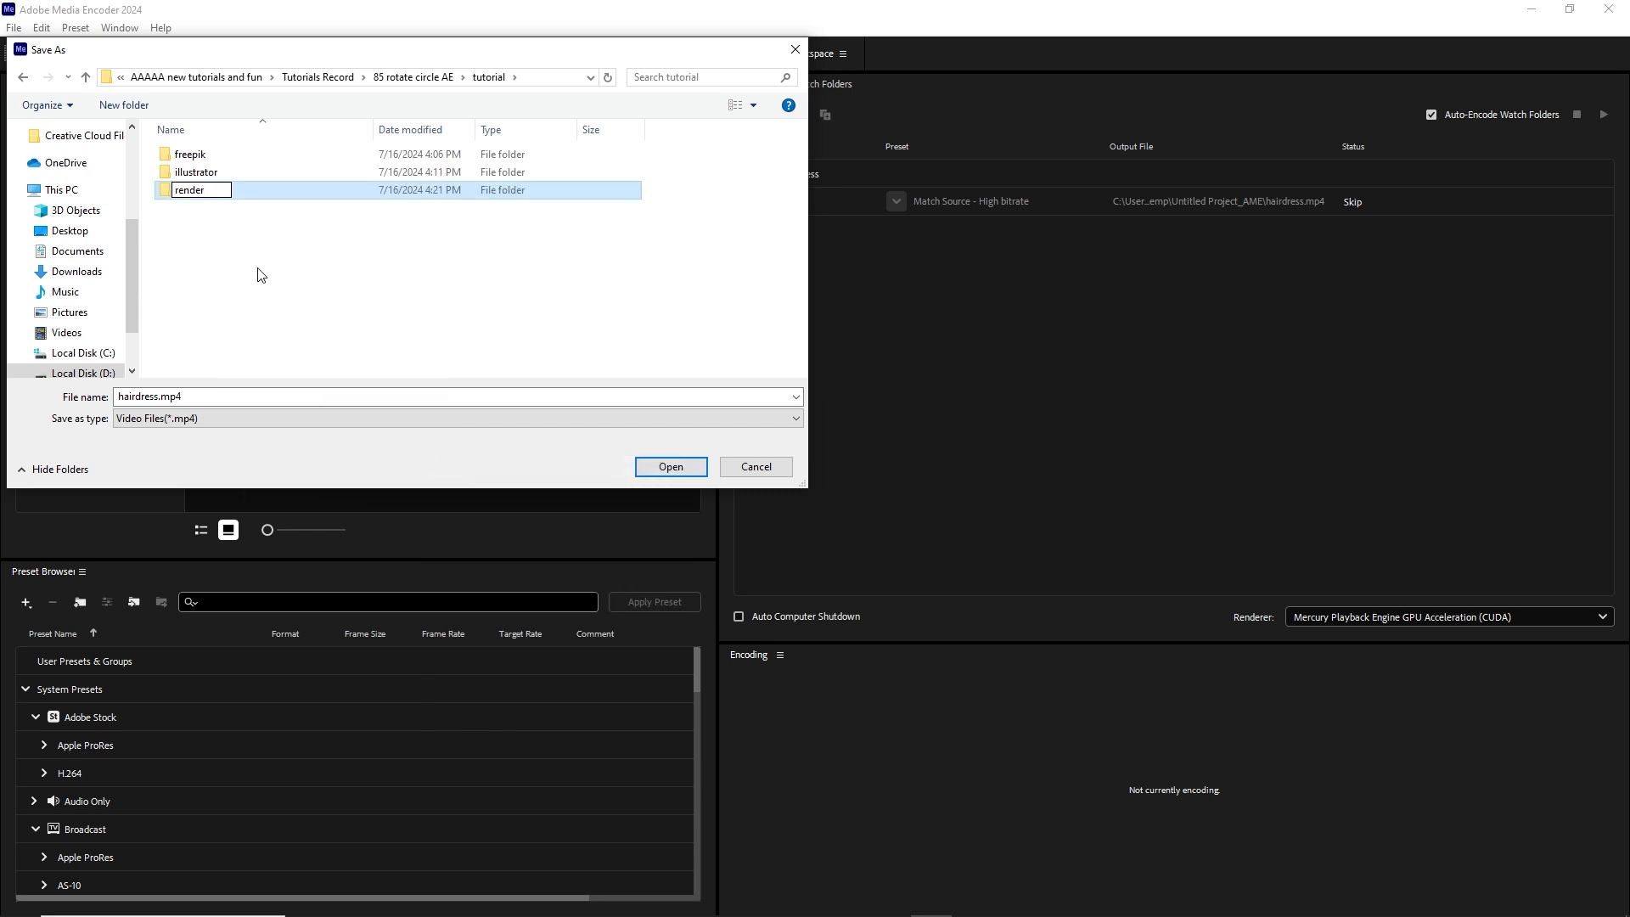
# Set the output to hairdress.mp4 in the render folder and start encoding the queue.
pyautogui.doubleClick(200, 190)
pyautogui.click(671, 468)
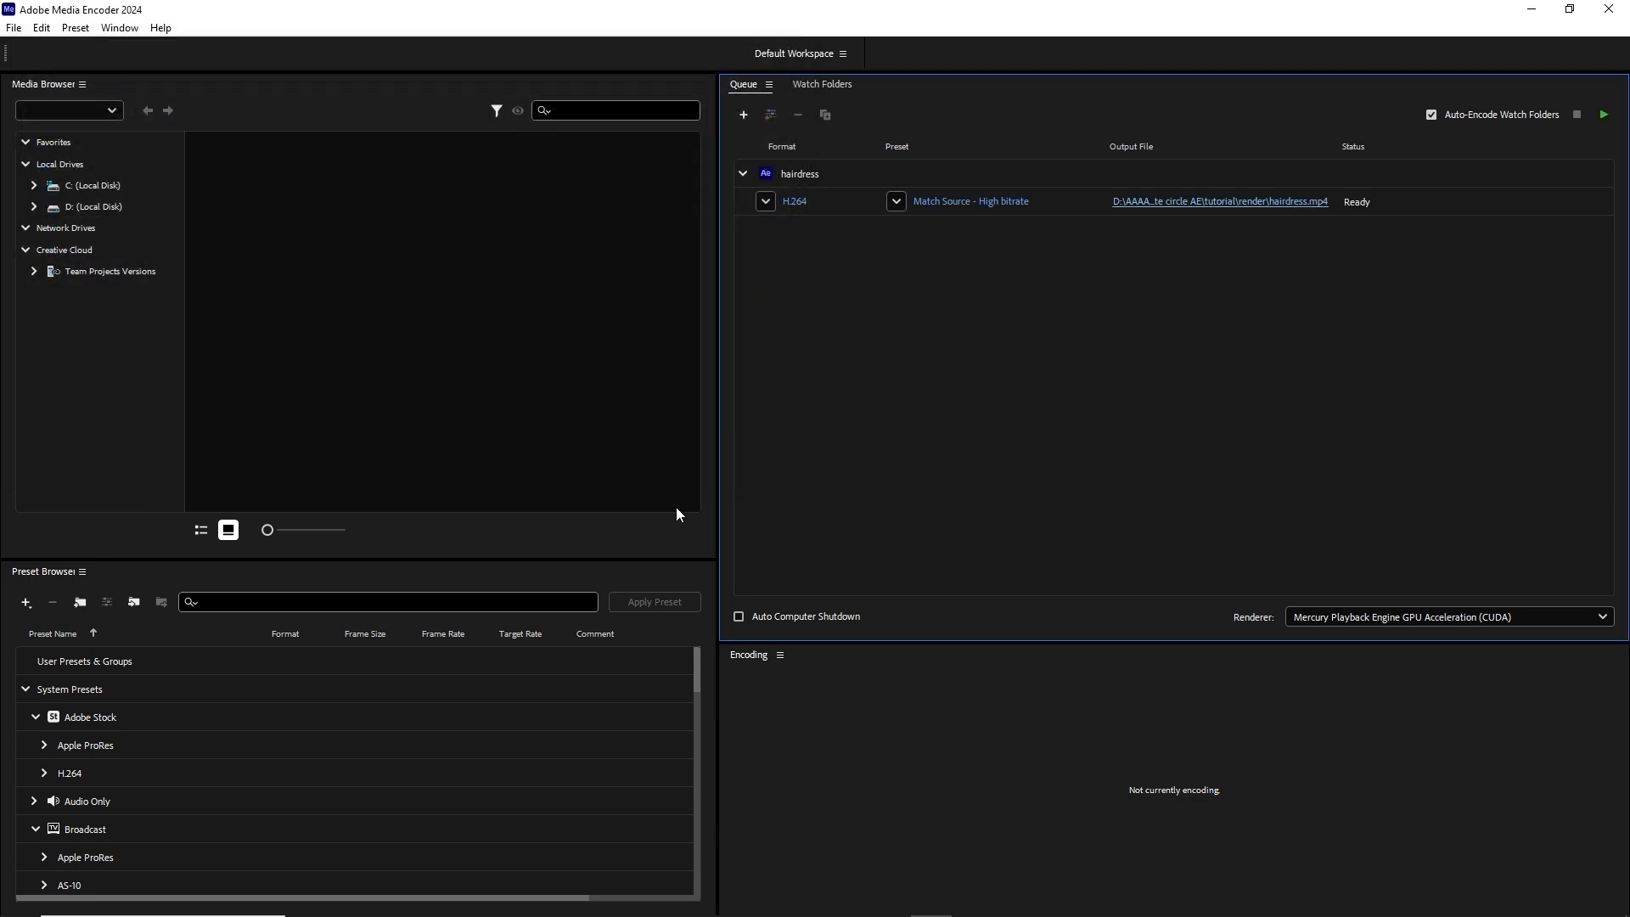
pyautogui.click(1604, 116)
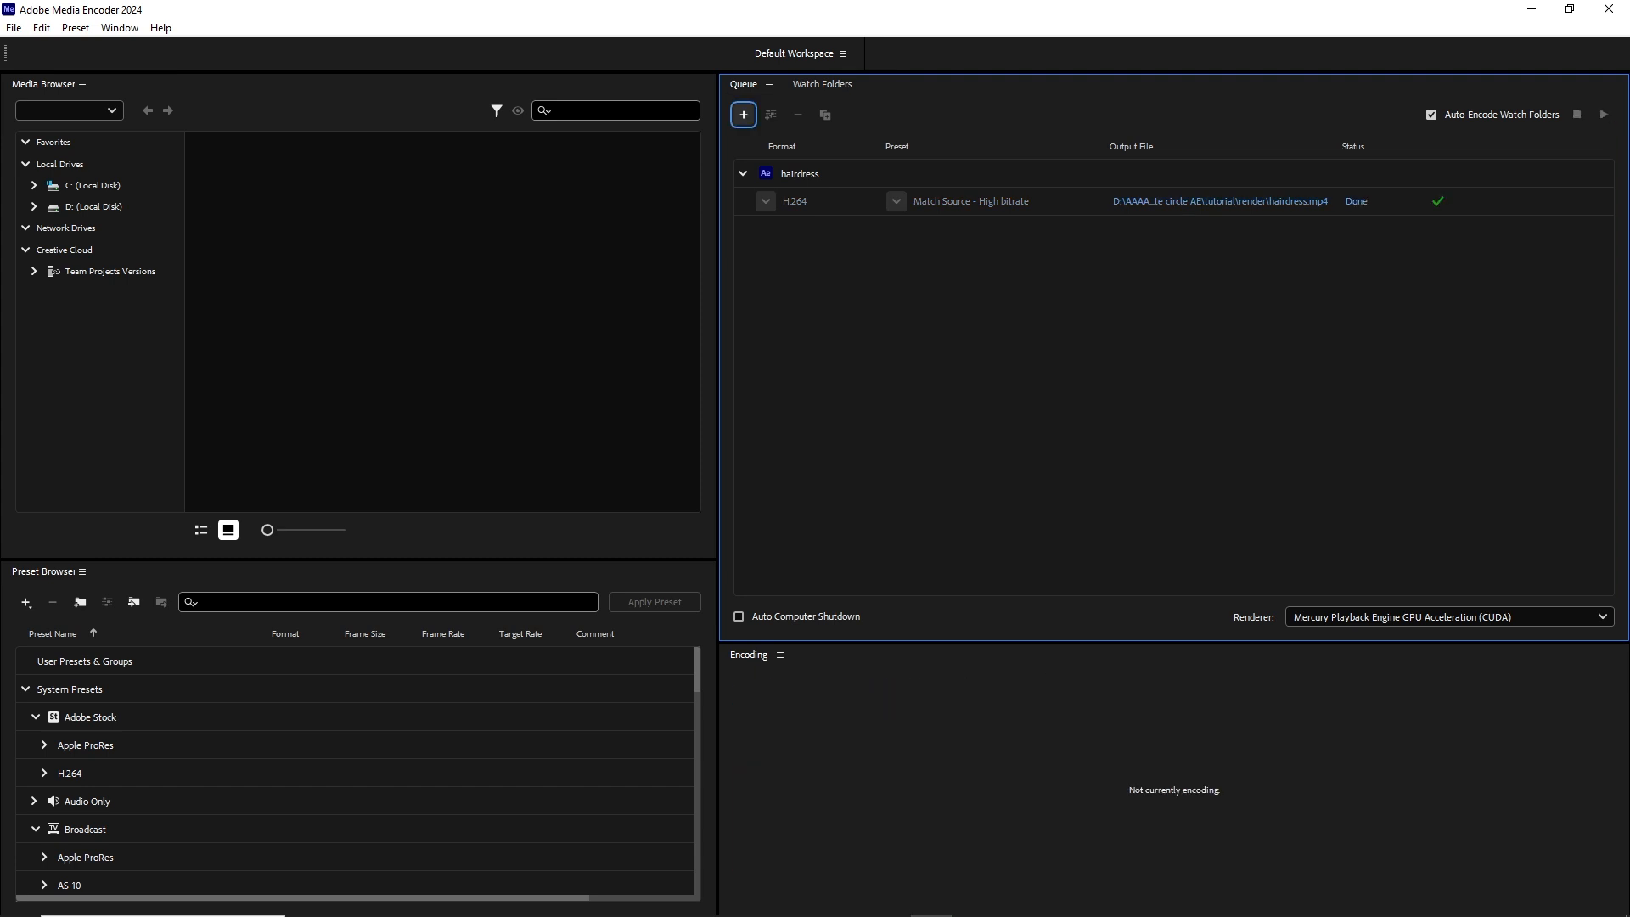
# Switch to File Explorer, open the tutorial project's render folder, and play the rendered hairdress video.
pyautogui.click(390, 898)
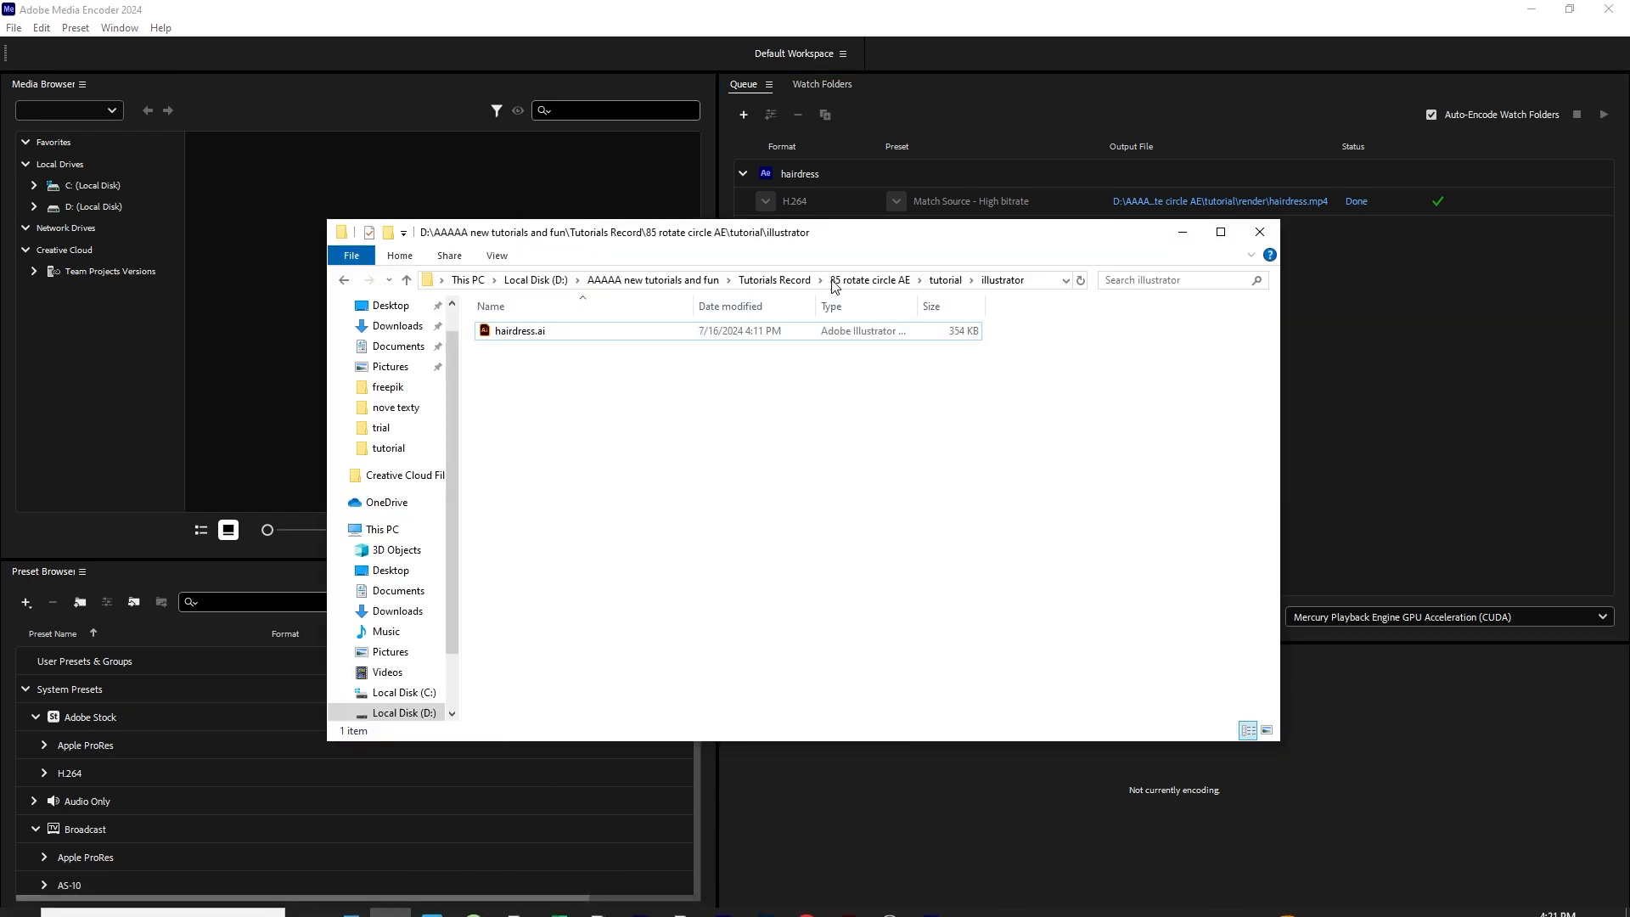
pyautogui.click(946, 286)
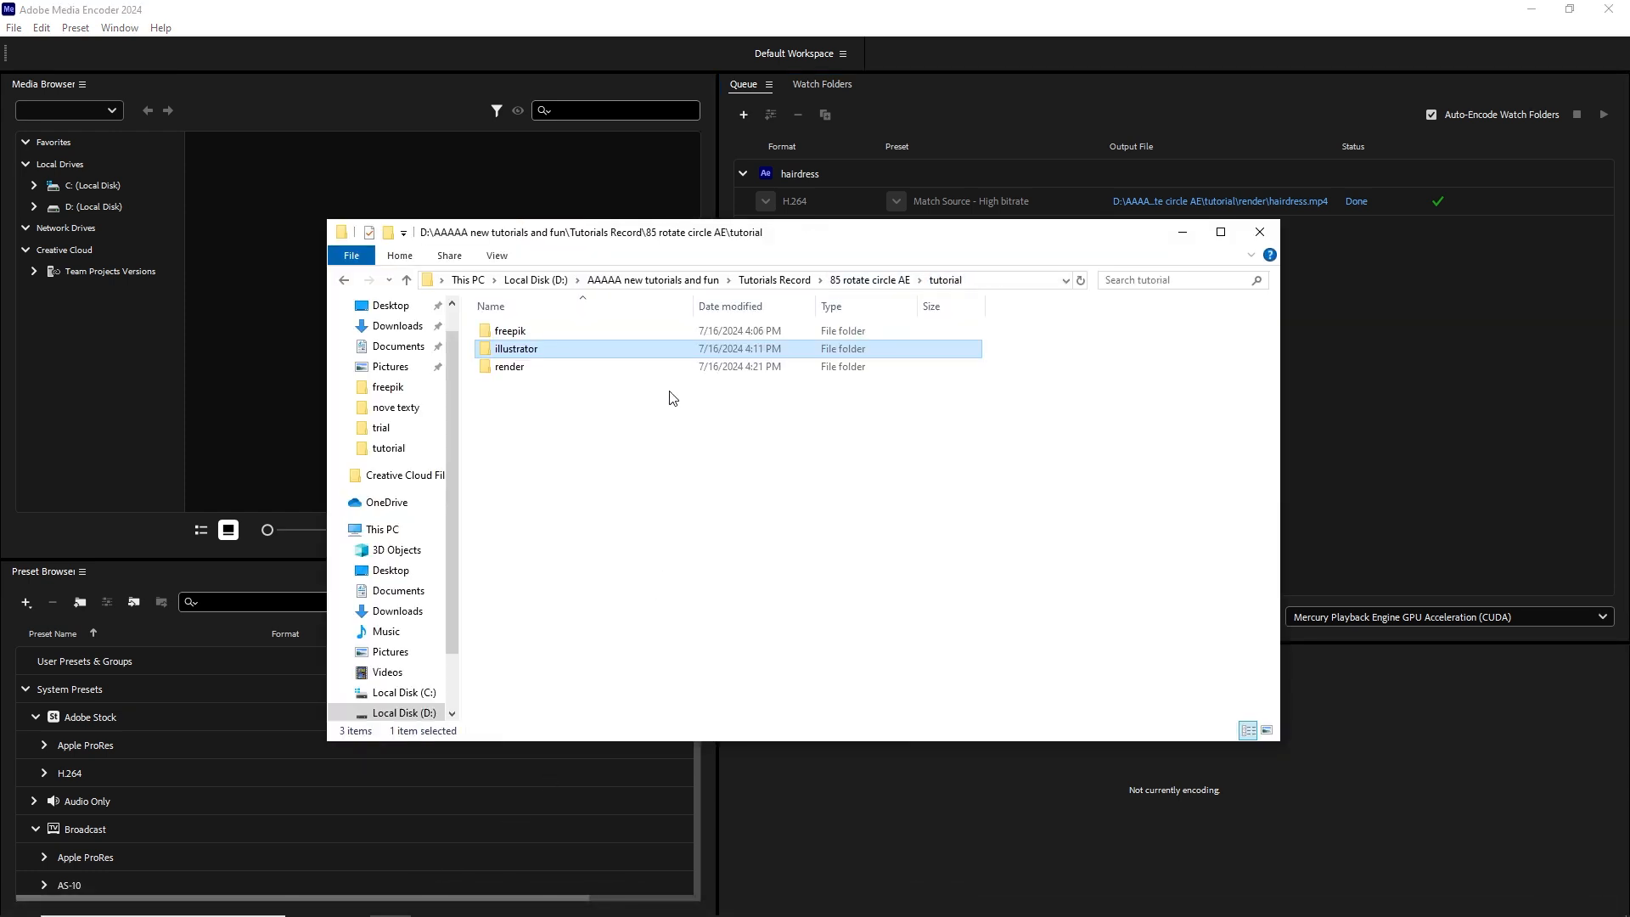
pyautogui.doubleClick(546, 371)
pyautogui.doubleClick(519, 357)
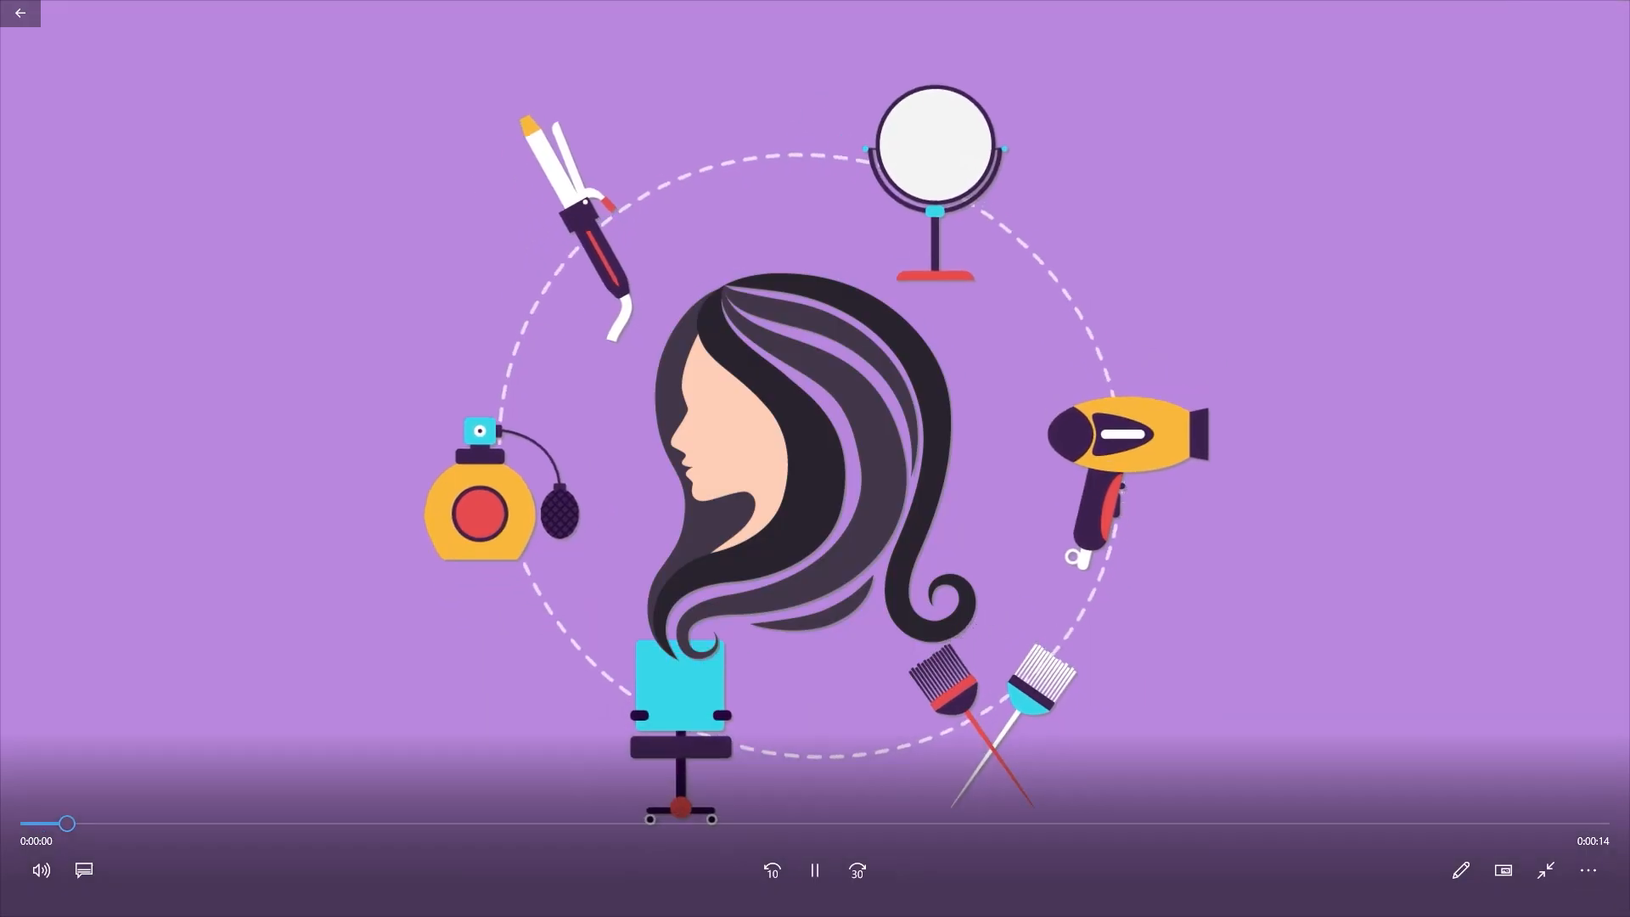
pyautogui.click(1589, 870)
pyautogui.click(1550, 781)
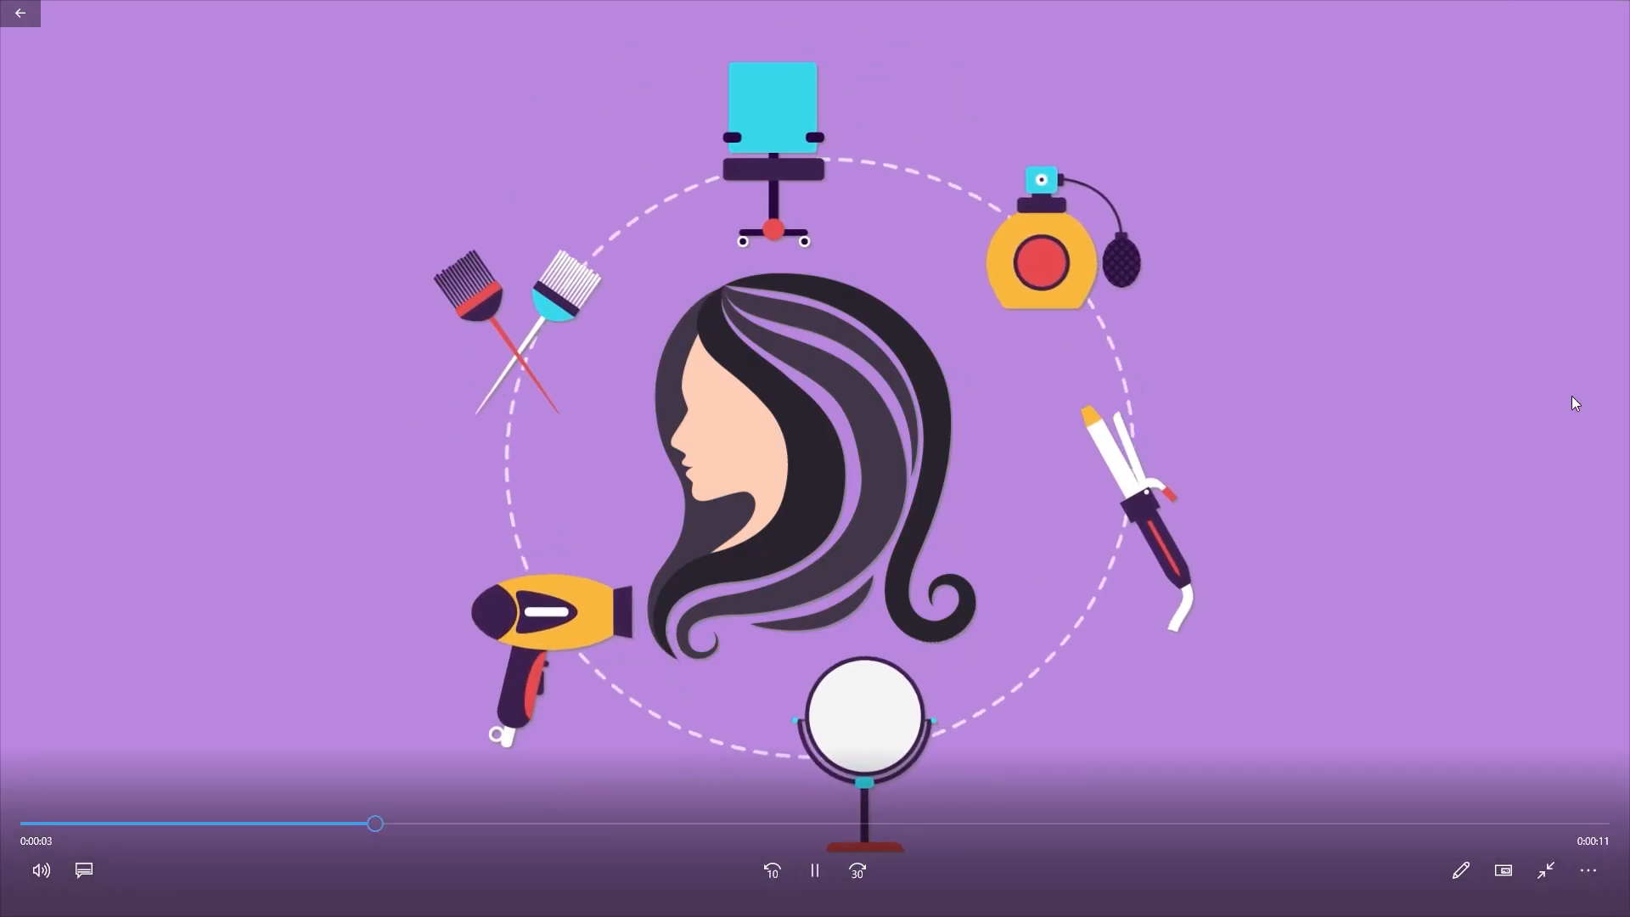